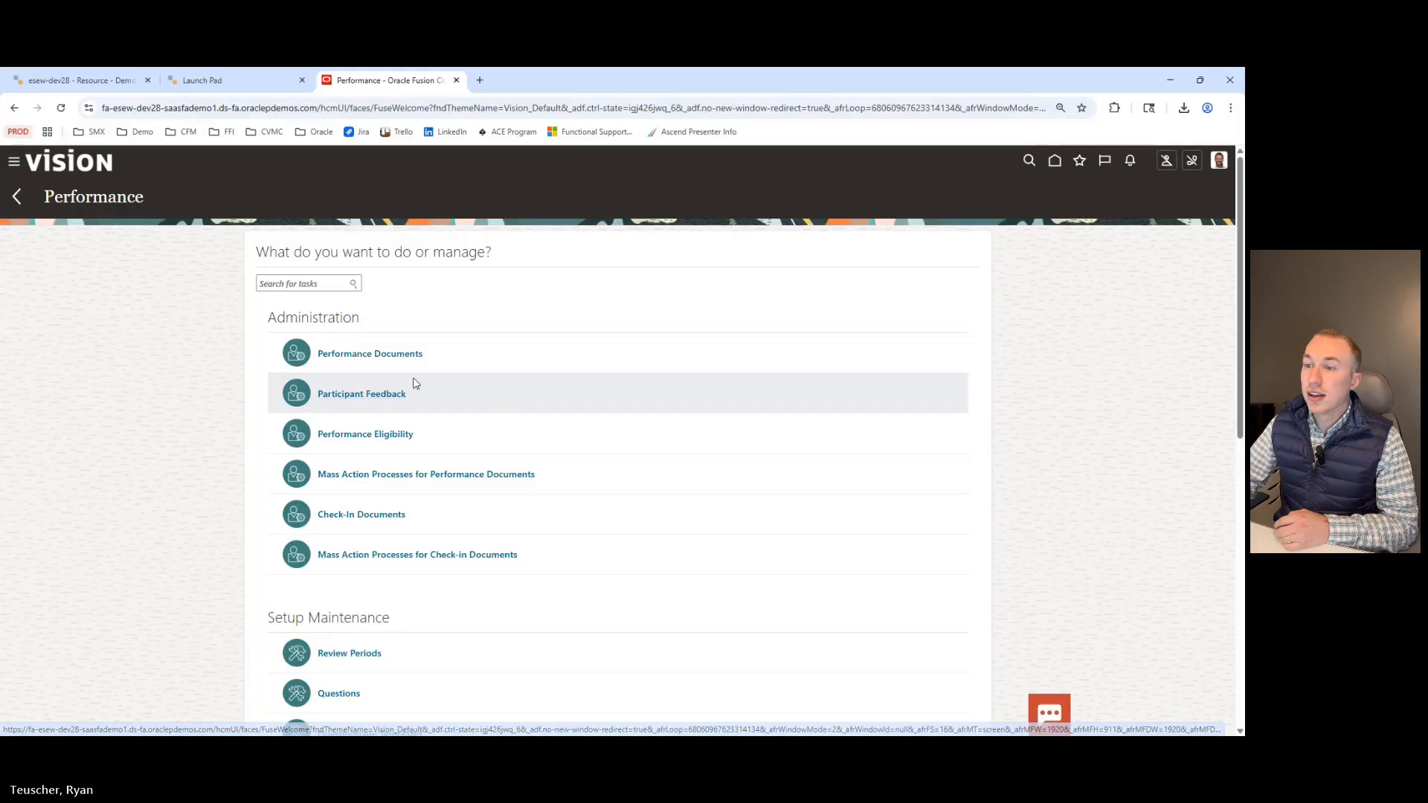
# Browse the Setup Maintenance tasks listed on the Performance page.
pyautogui.scroll(-3, 402, 350)
pyautogui.scroll(-1, 376, 332)
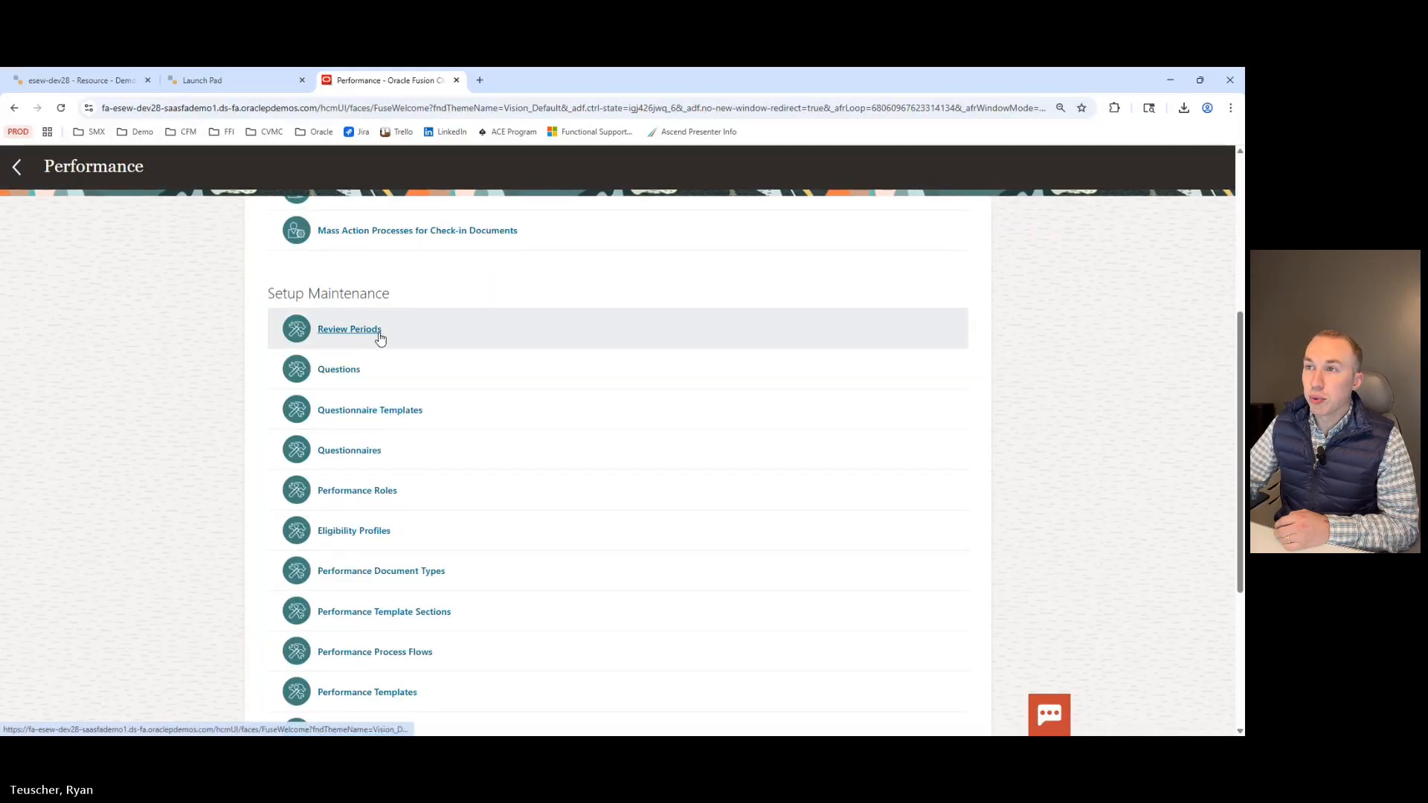
pyautogui.scroll(1, 368, 341)
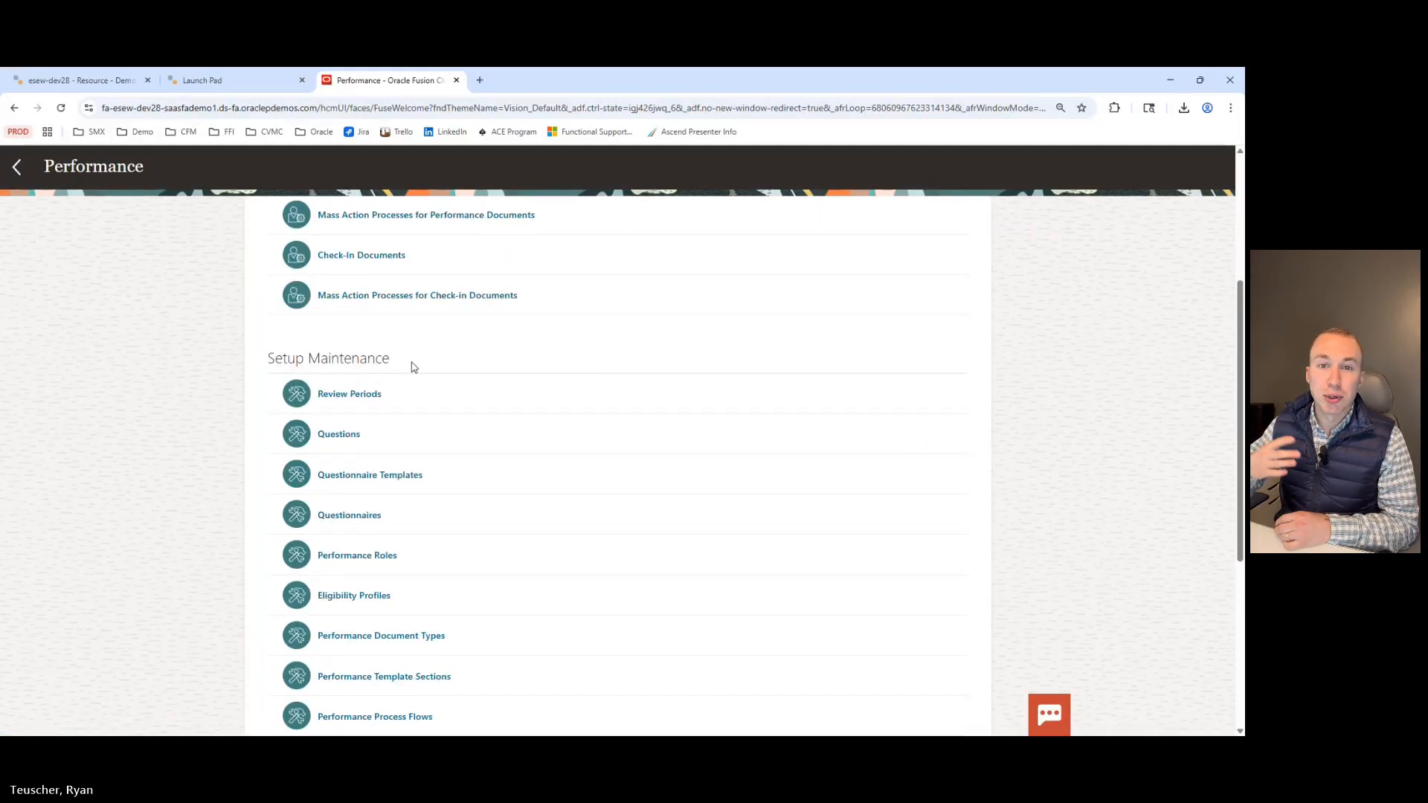
pyautogui.scroll(-1, 413, 367)
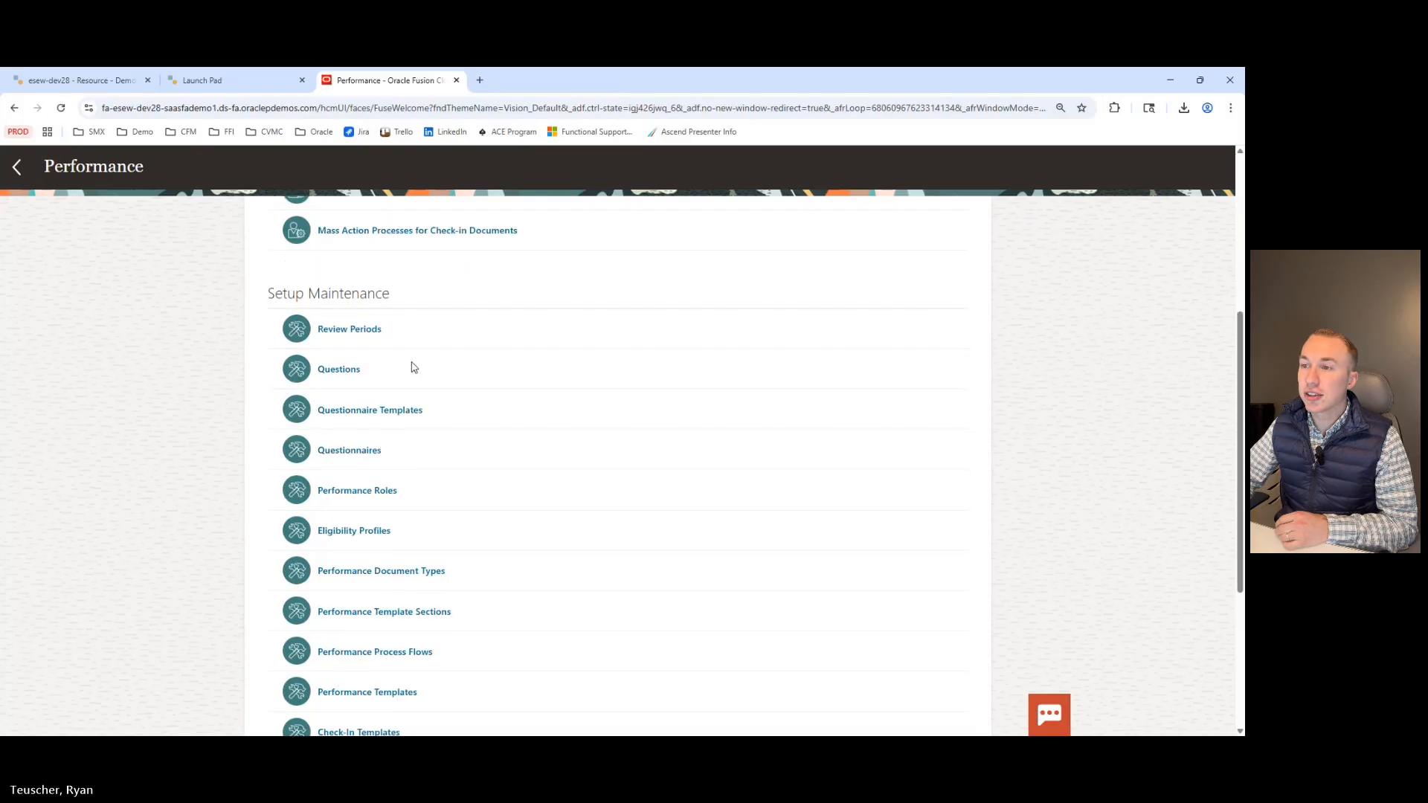
pyautogui.scroll(-1, 353, 682)
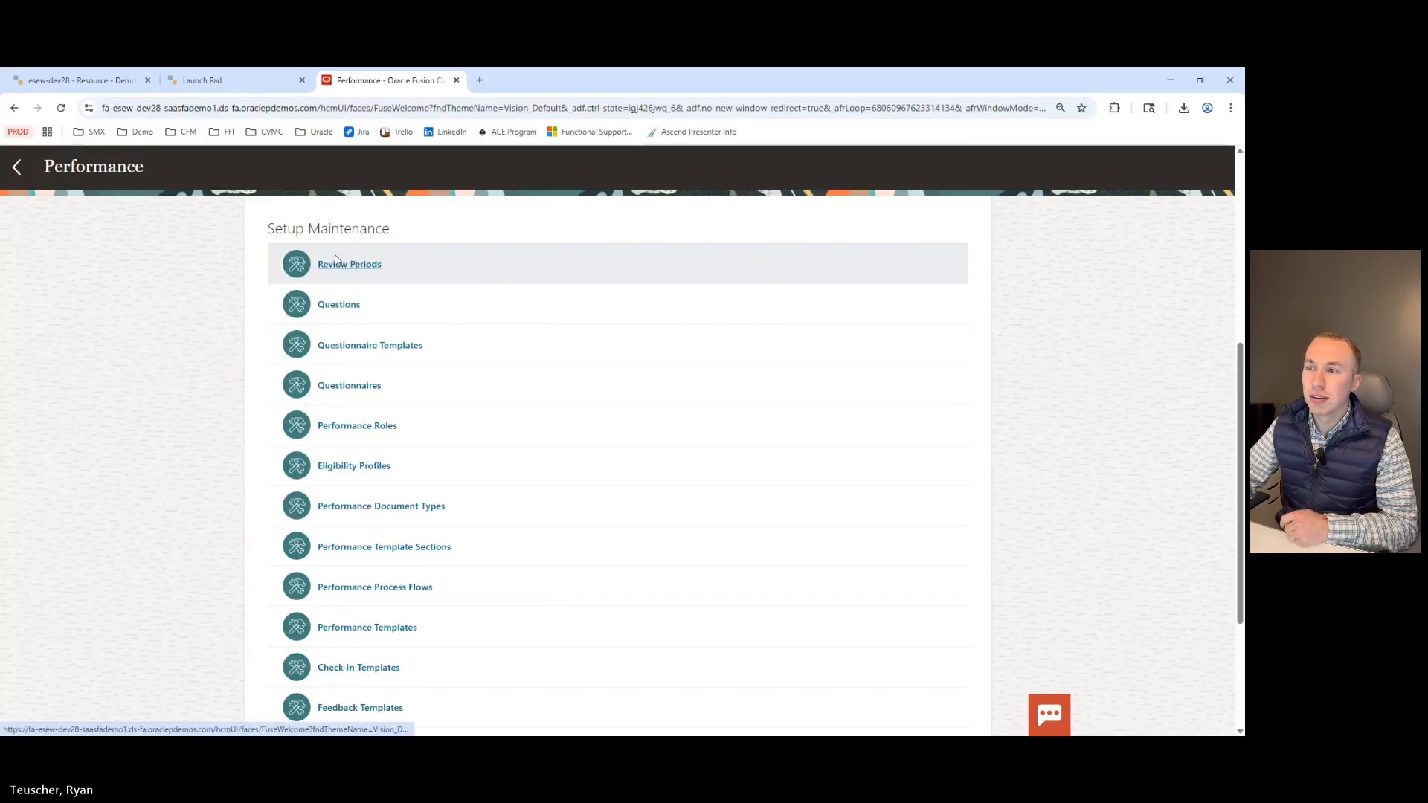
pyautogui.scroll(-1, 345, 351)
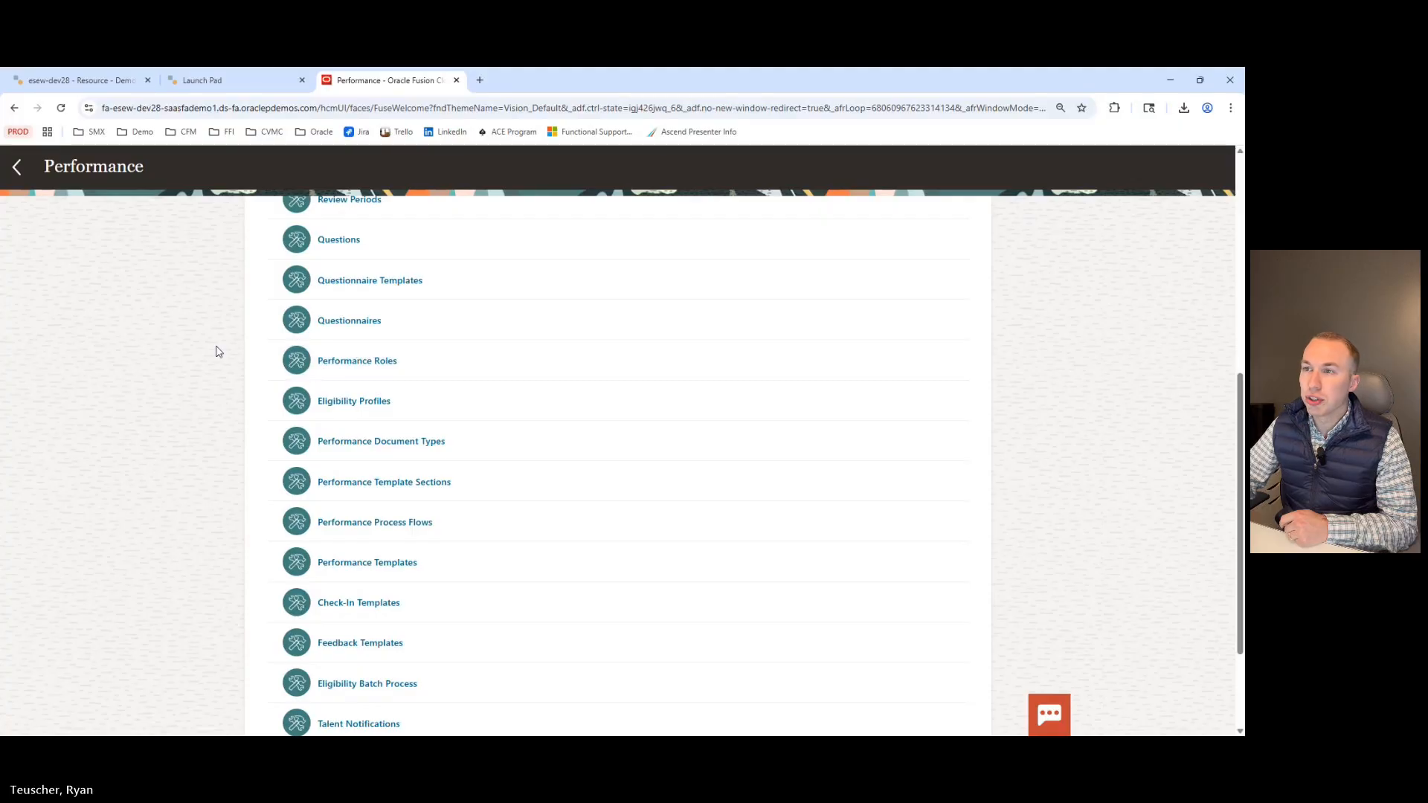
pyautogui.scroll(-1, 320, 402)
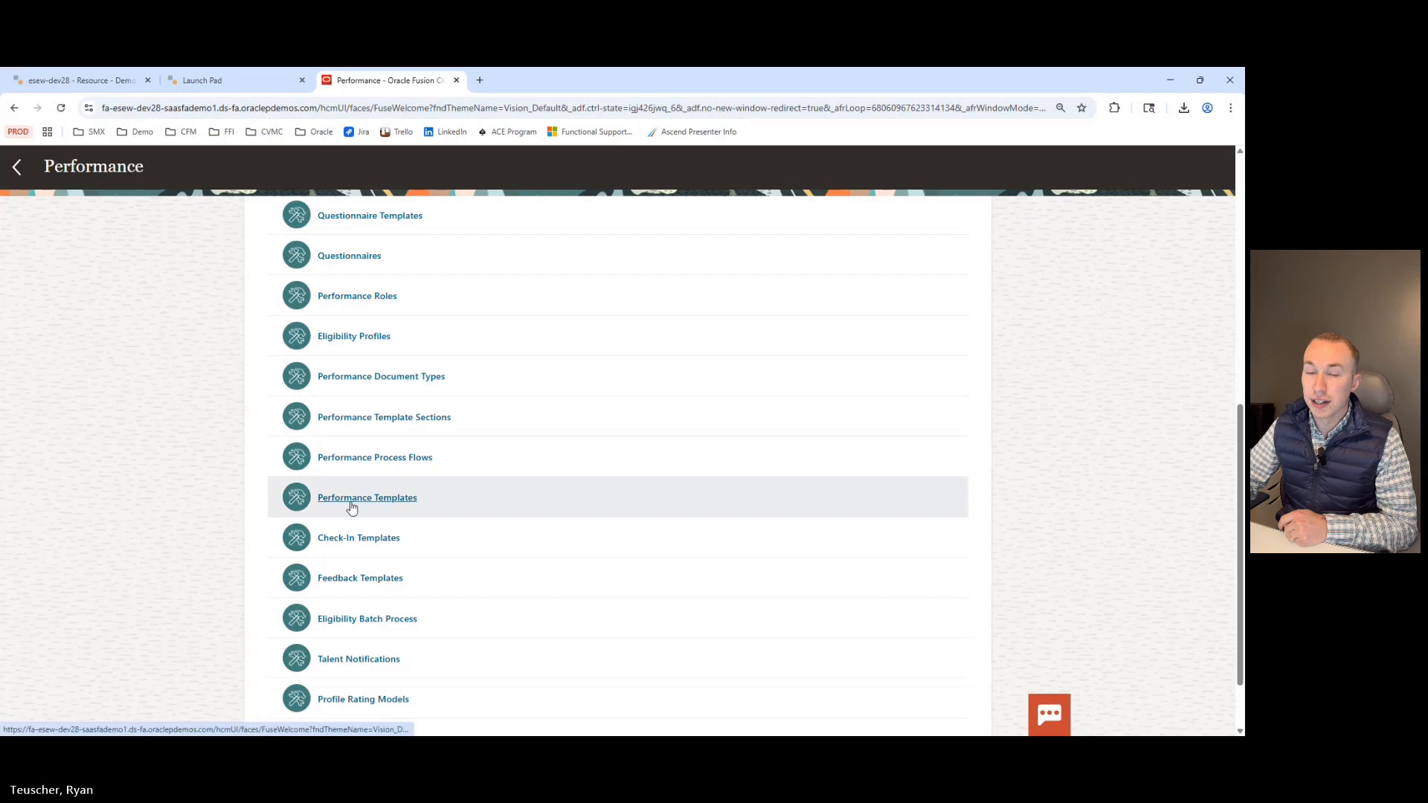
pyautogui.scroll(3, 351, 506)
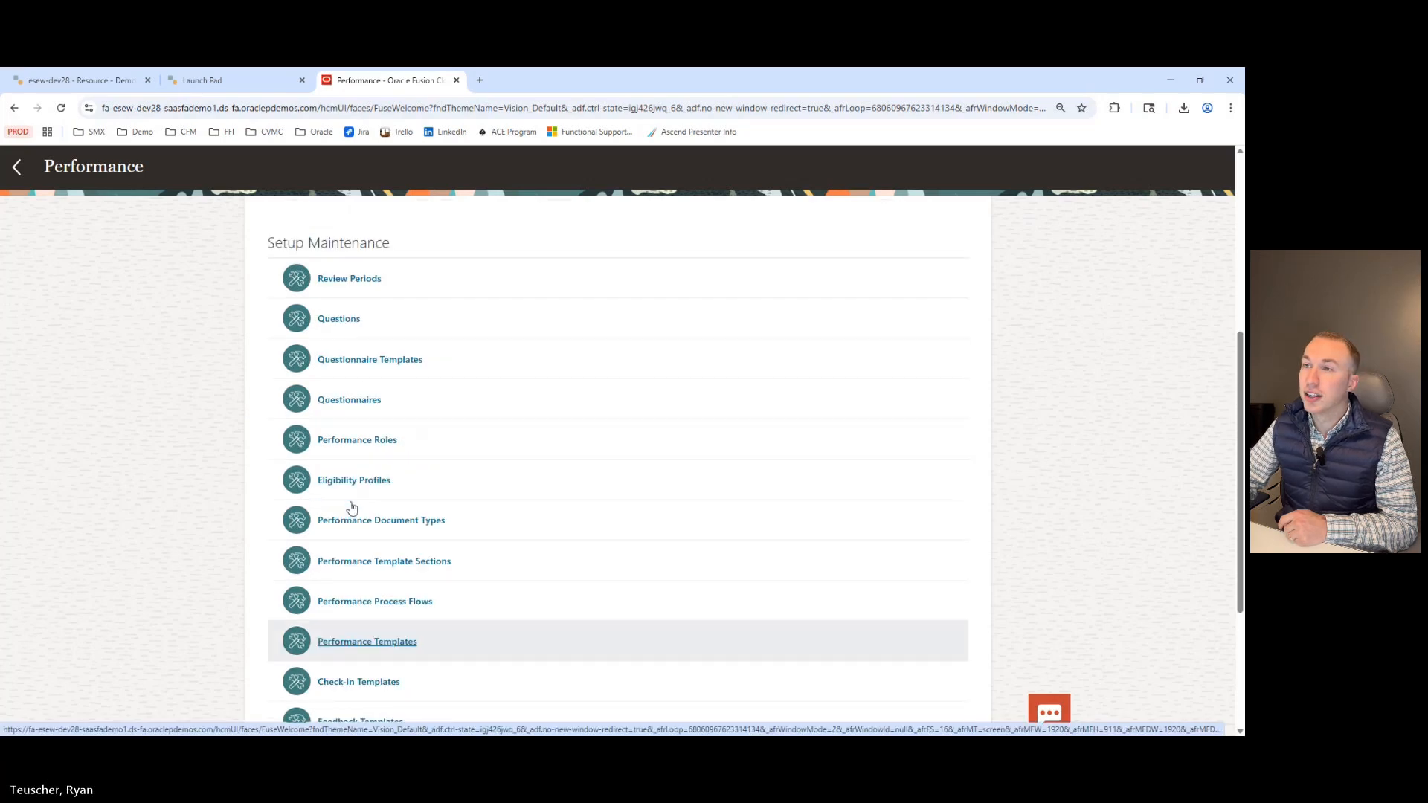
# Open Review Periods, start a new review period, check its status options, and cancel the form.
pyautogui.click(348, 331)
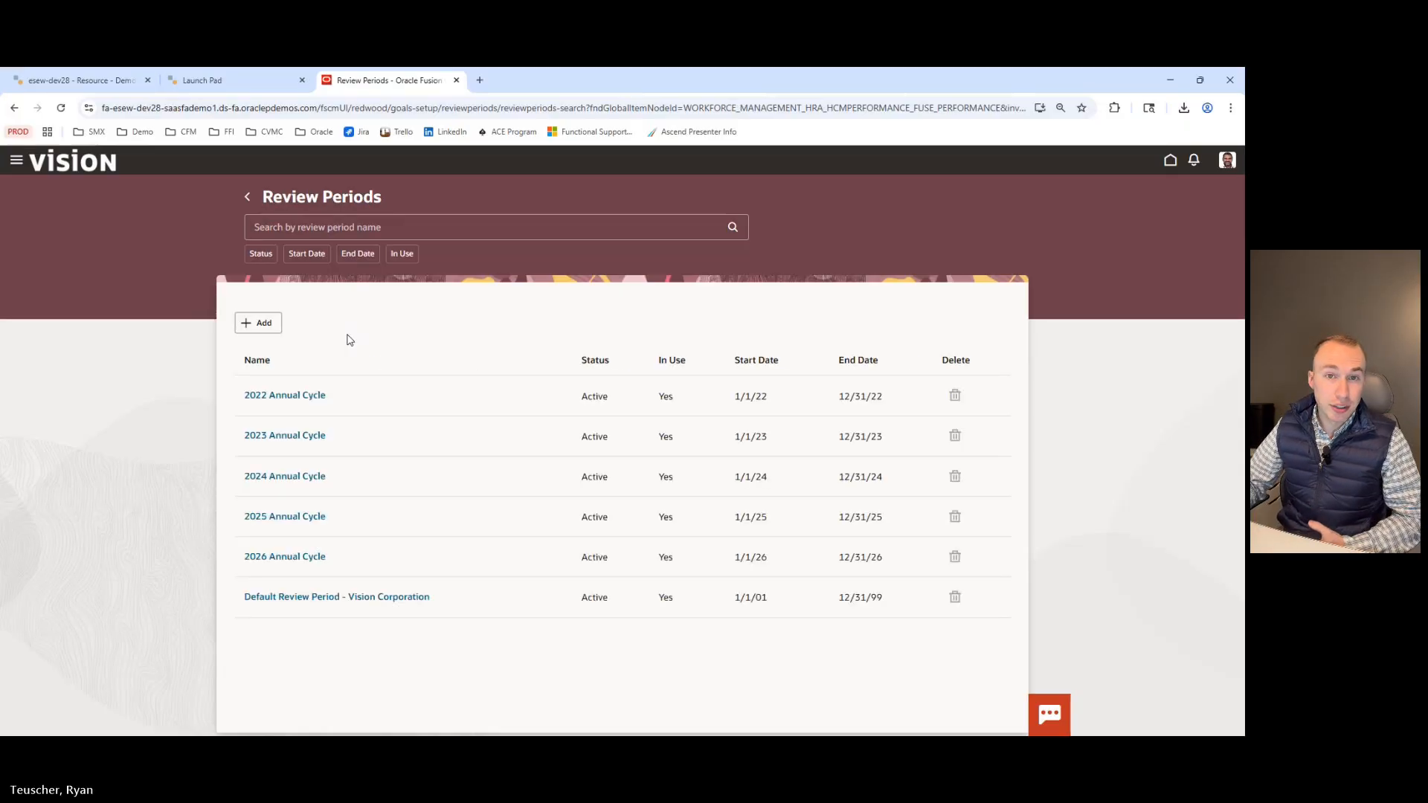
pyautogui.click(253, 324)
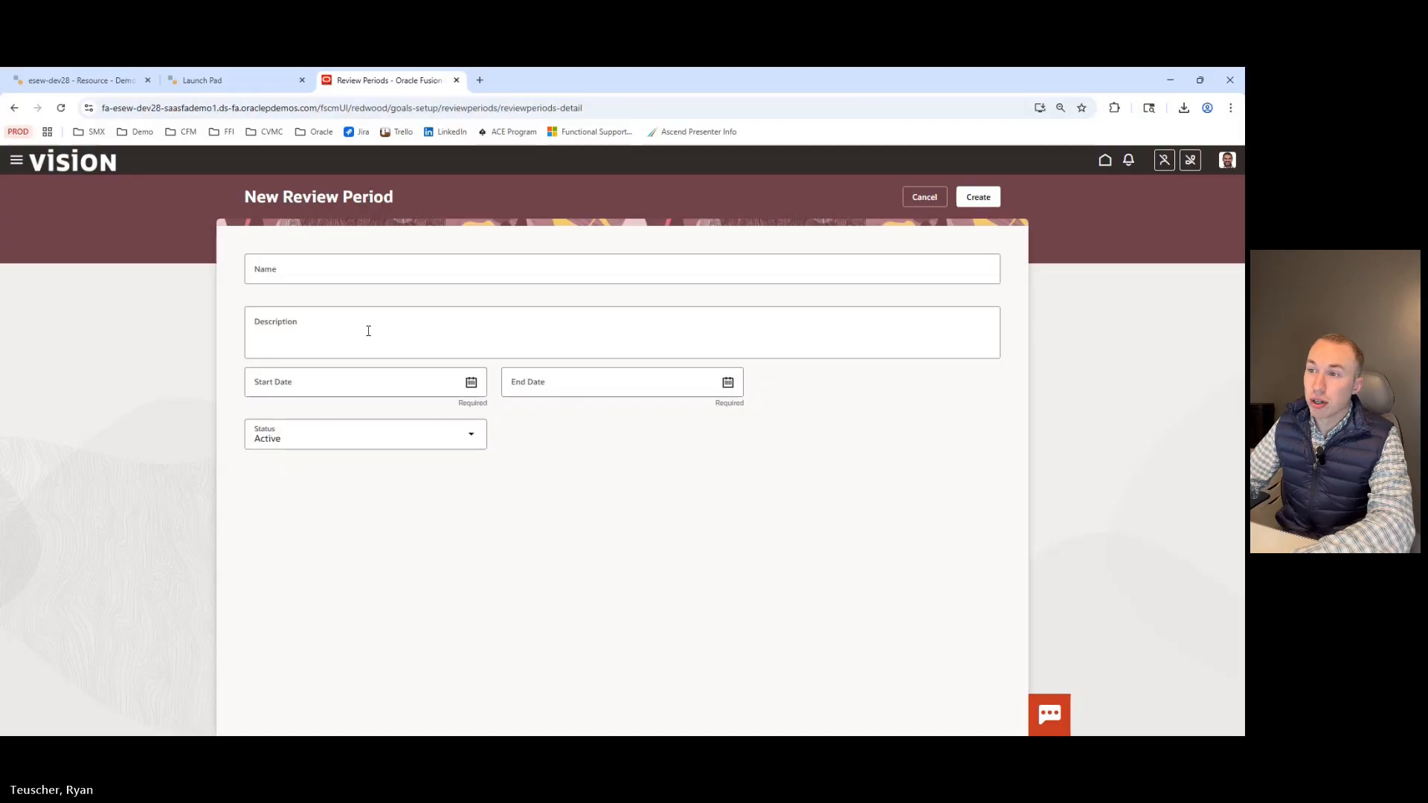
pyautogui.click(451, 442)
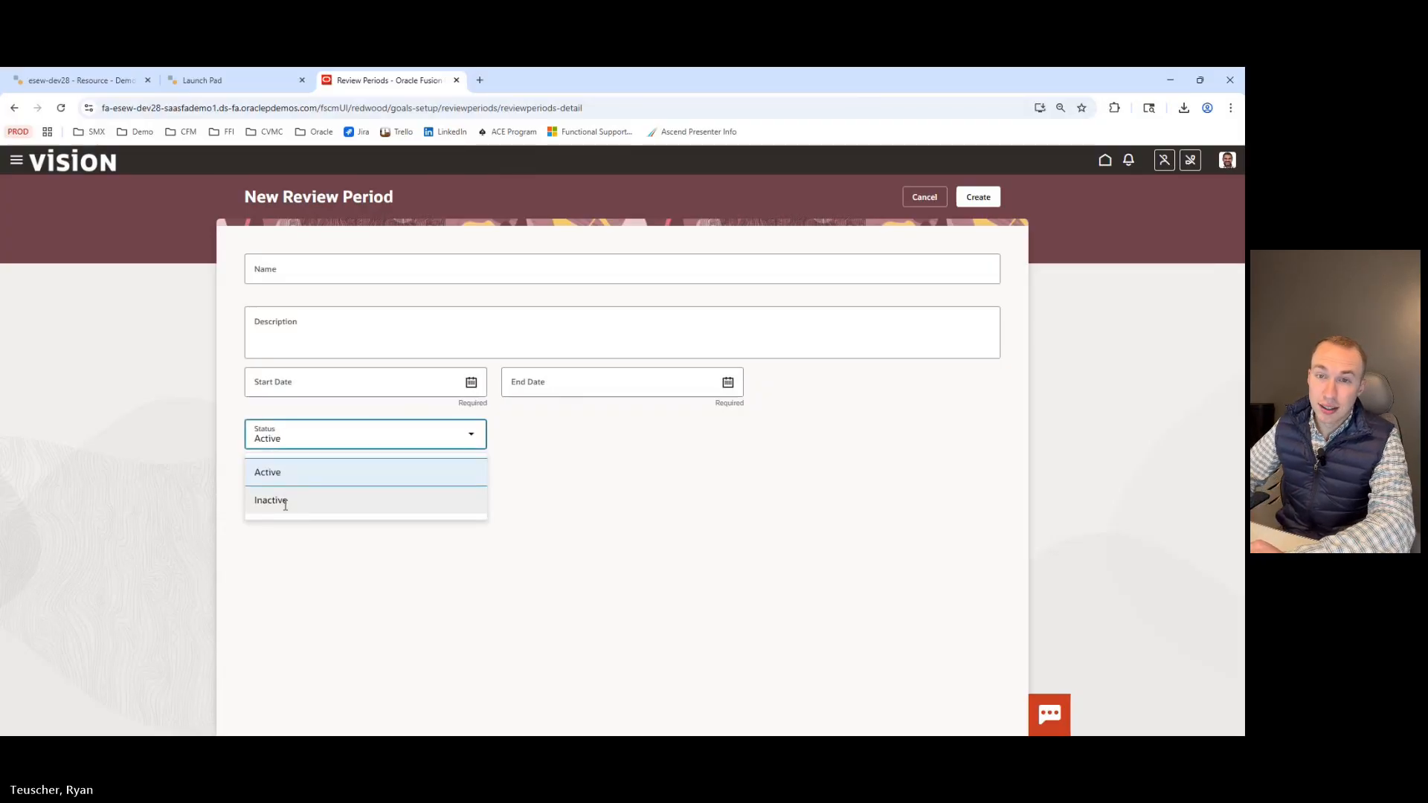
pyautogui.click(658, 476)
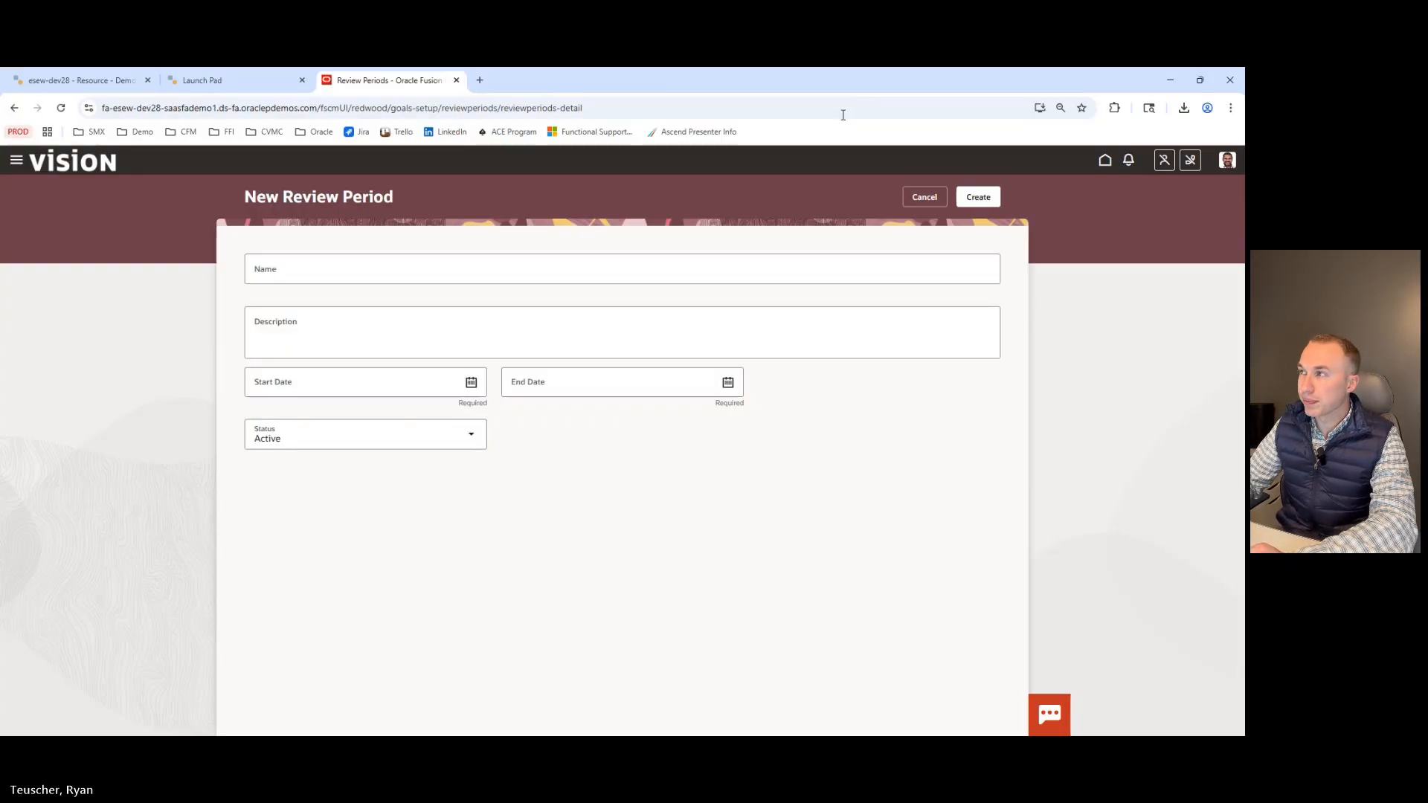
pyautogui.click(924, 198)
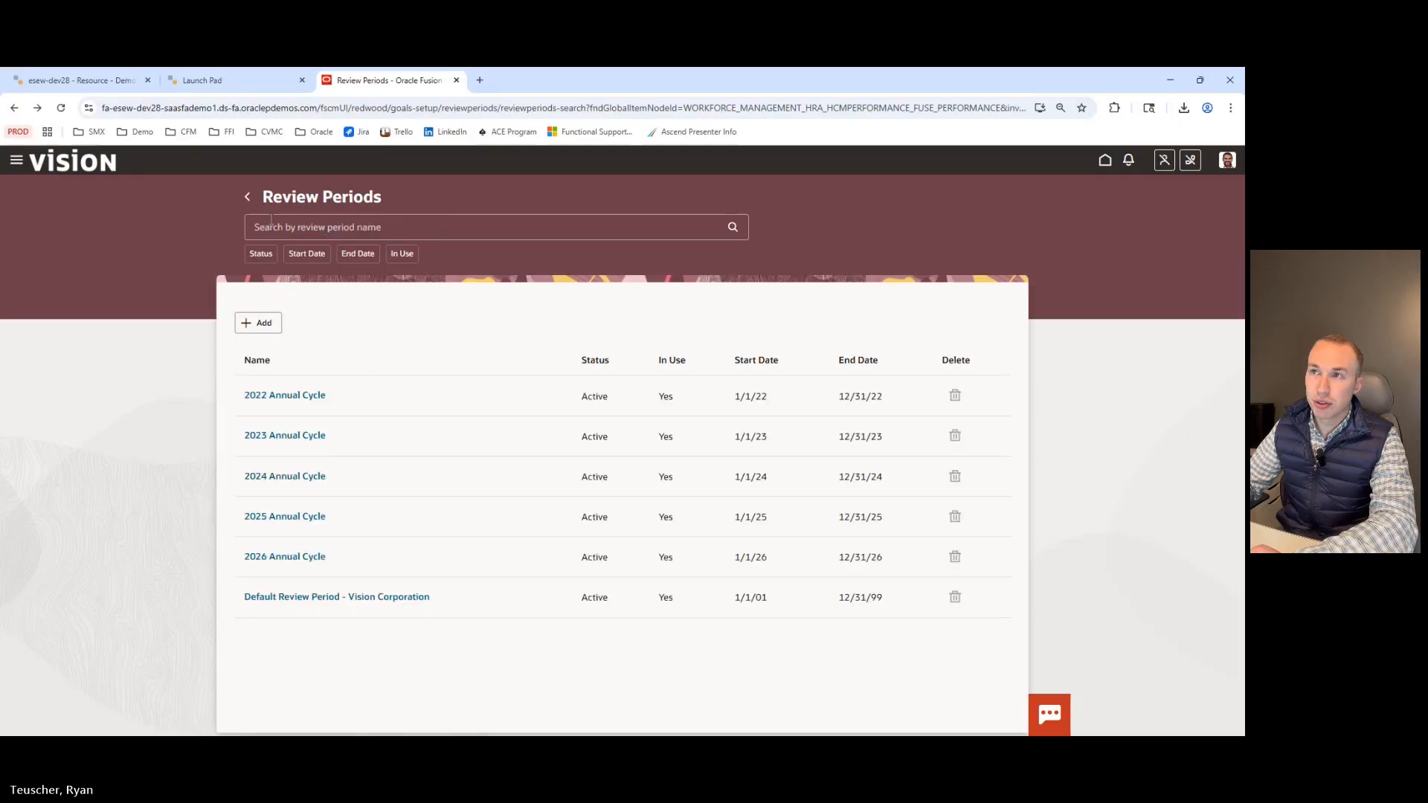
# Return to the Performance tasks and open Performance Roles.
pyautogui.click(247, 198)
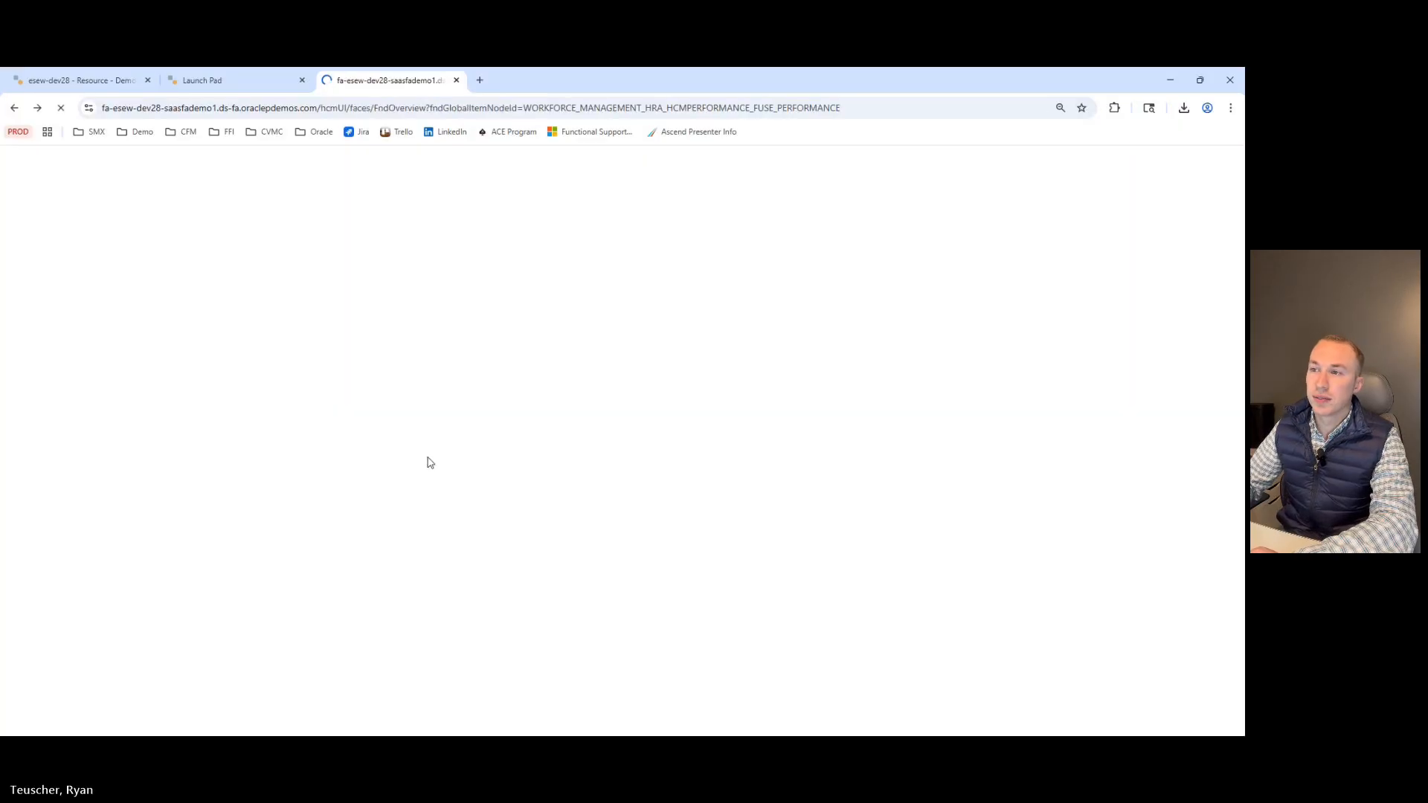
pyautogui.scroll(-2, 361, 426)
pyautogui.scroll(-3, 360, 426)
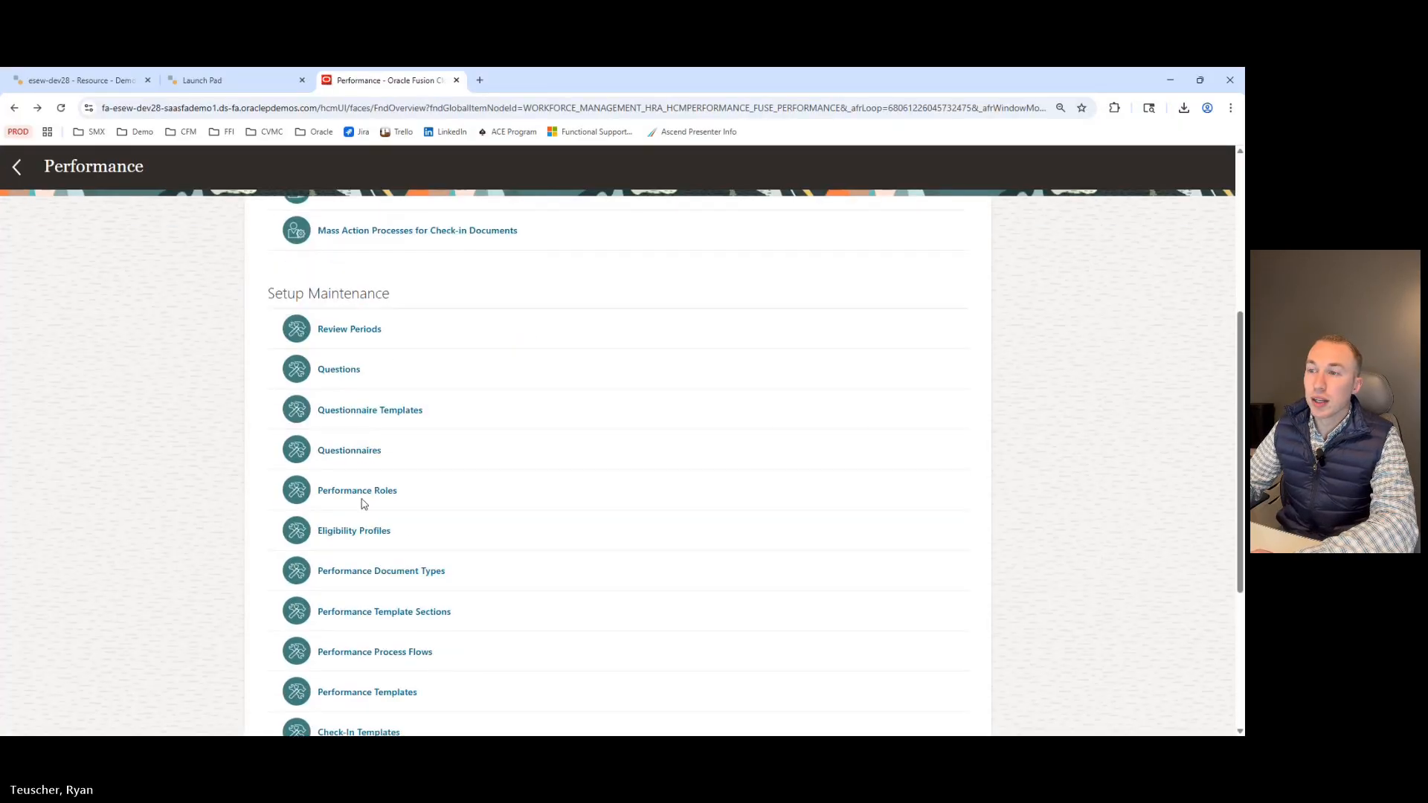
pyautogui.click(344, 492)
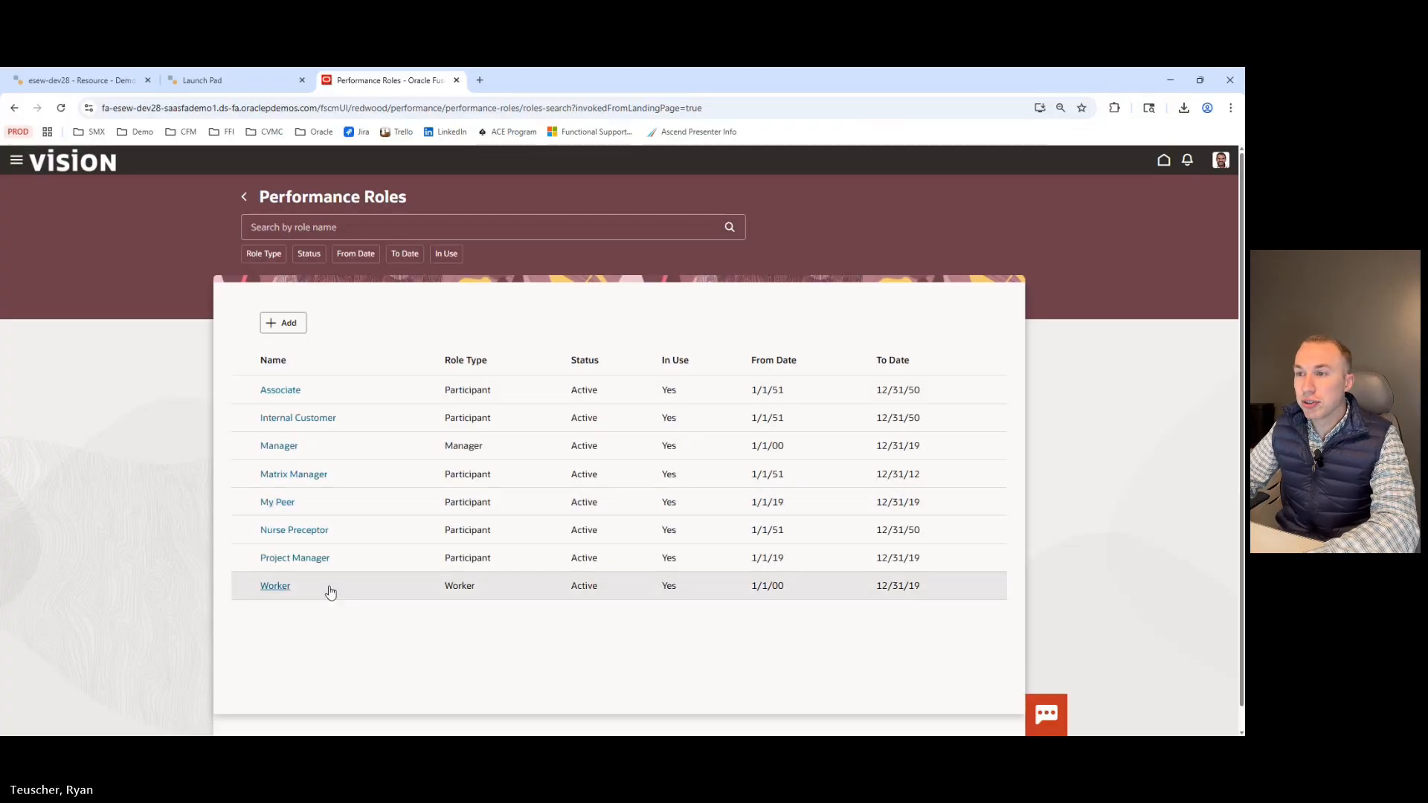
# Start a new performance role, review its Role Type options, and cancel the form.
pyautogui.click(289, 324)
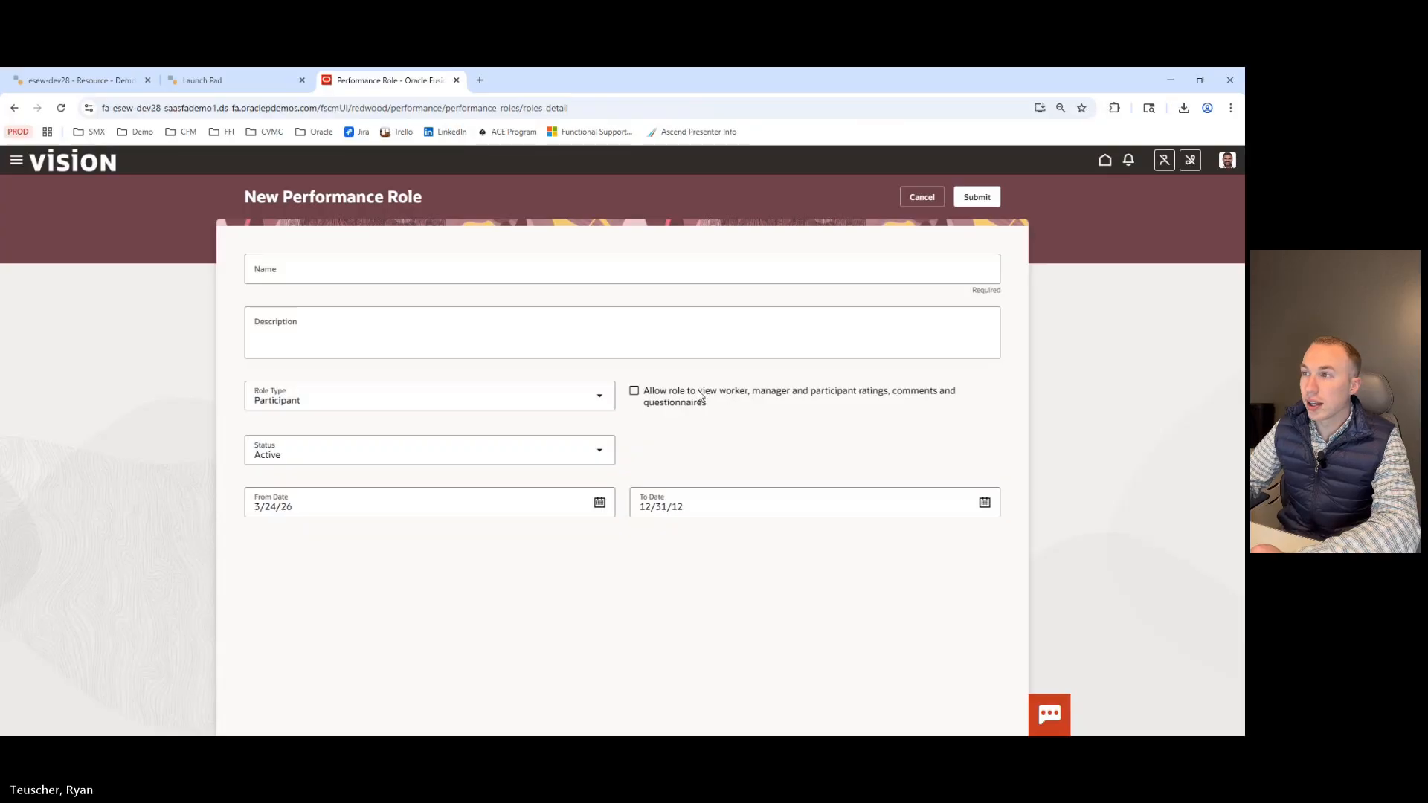
pyautogui.click(599, 398)
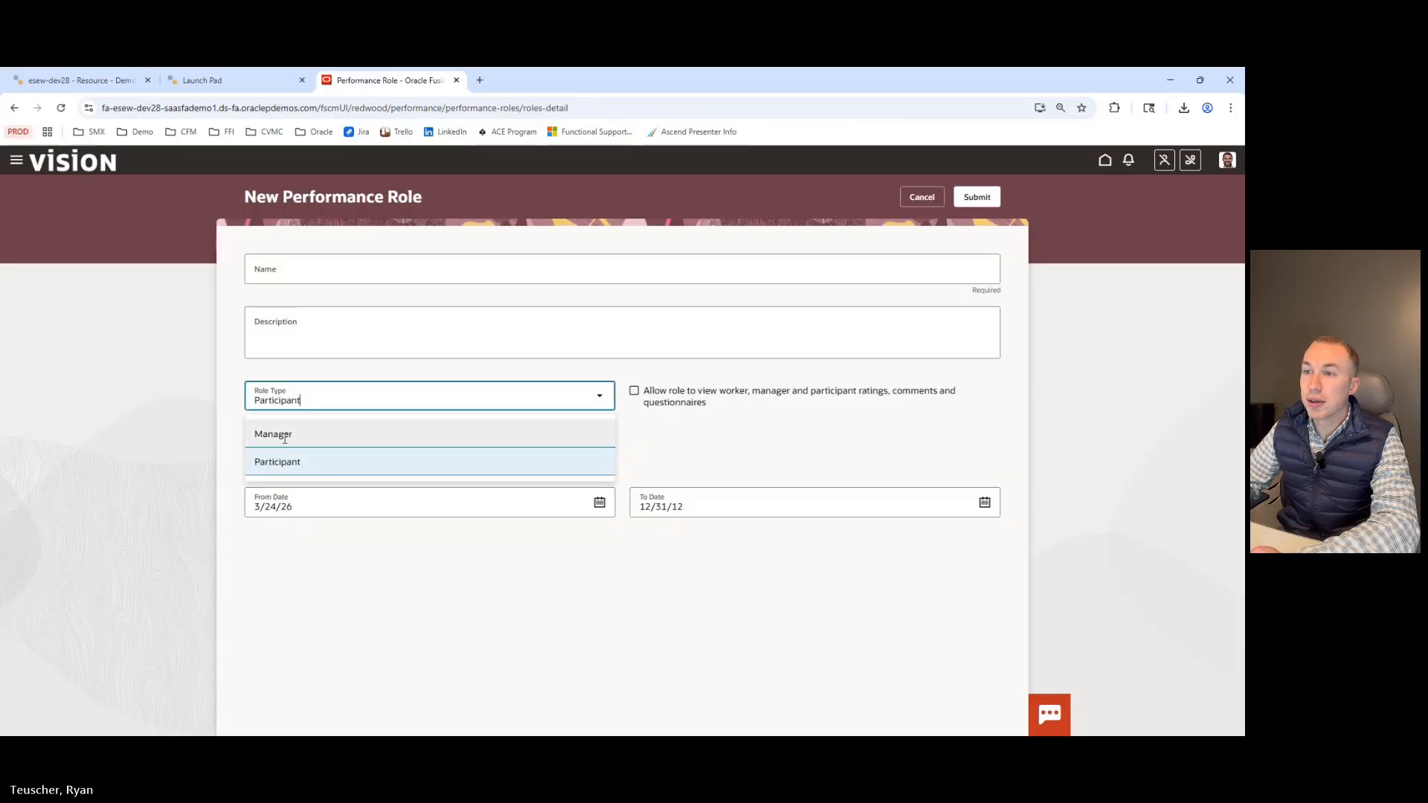
pyautogui.click(233, 441)
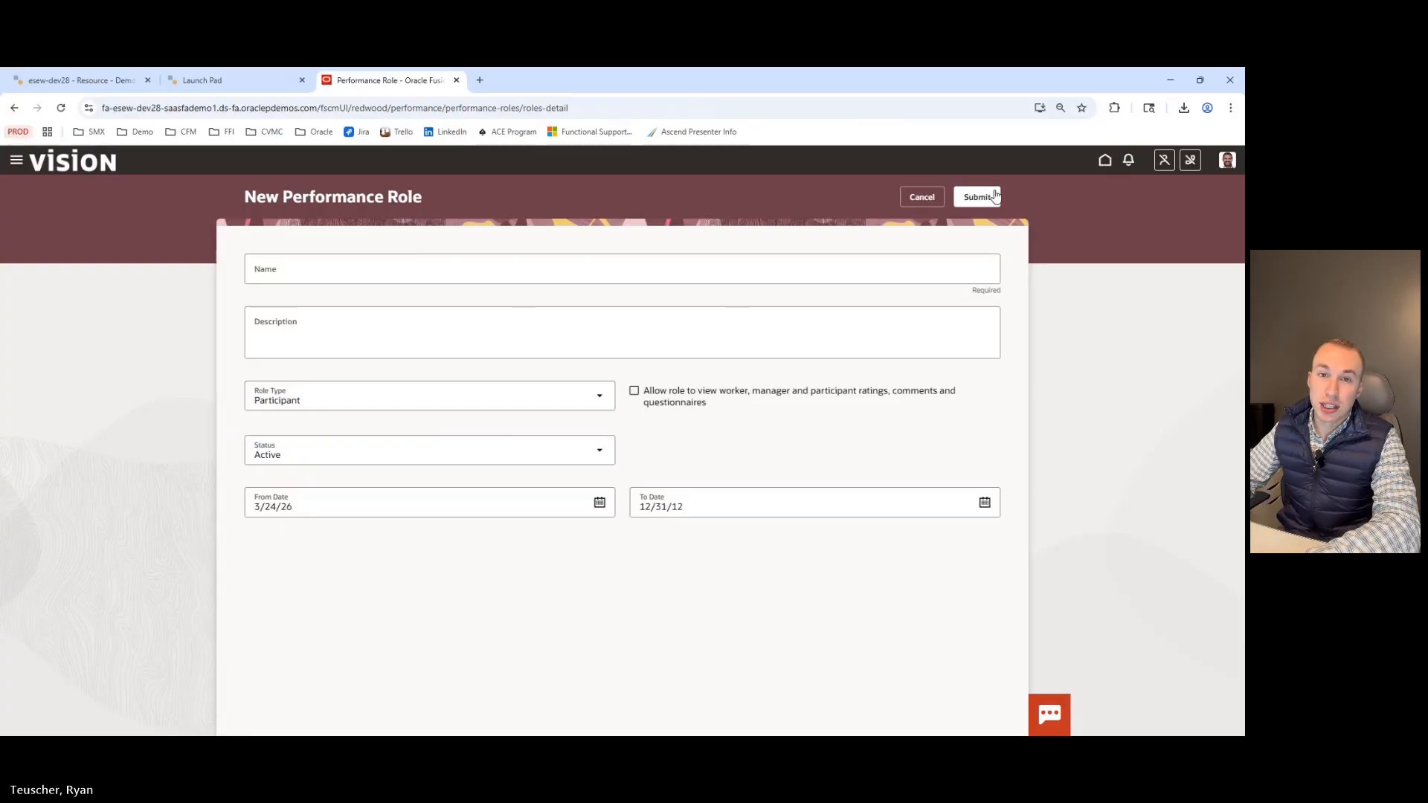
pyautogui.click(922, 198)
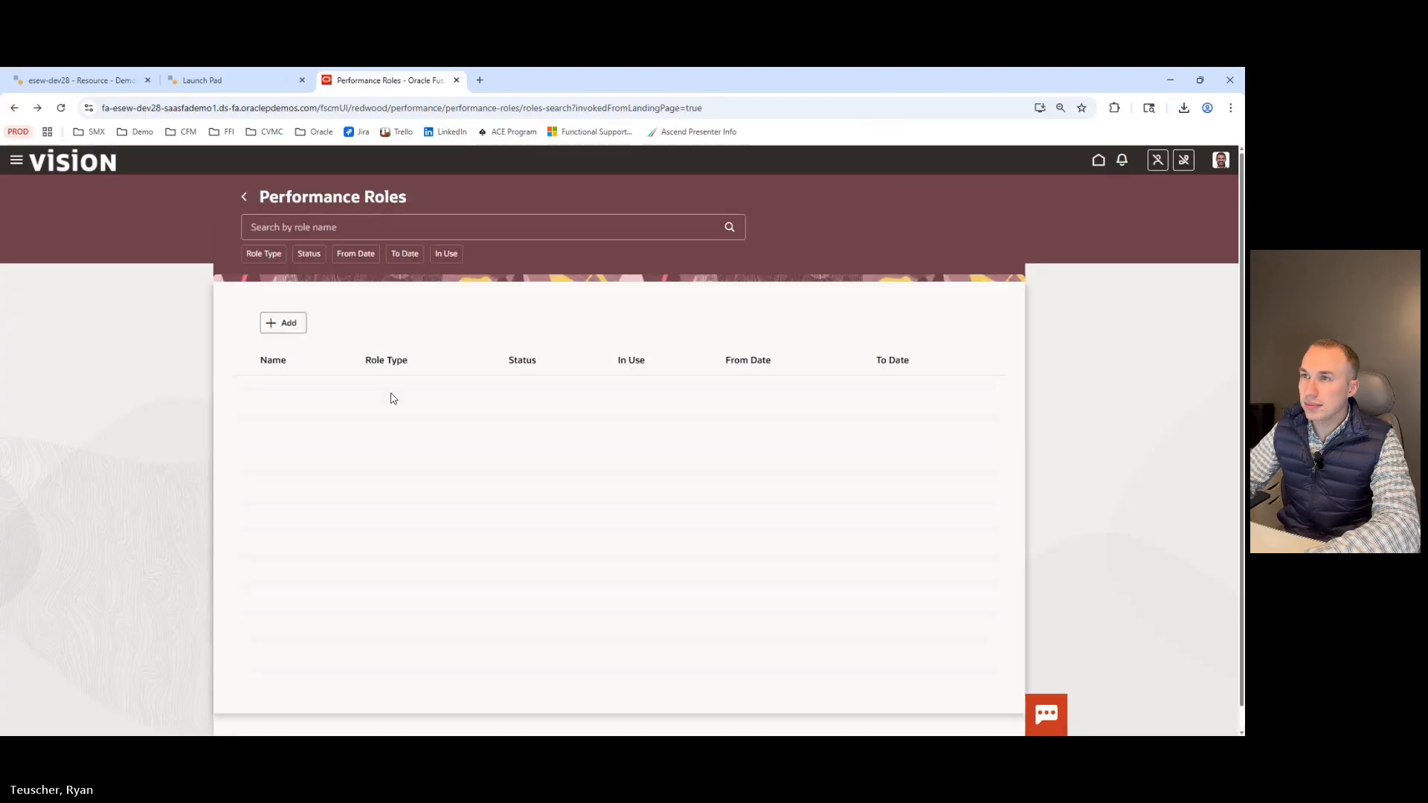
# Return to the Performance tasks, open Eligibility Profiles, and create a participant profile.
pyautogui.click(244, 197)
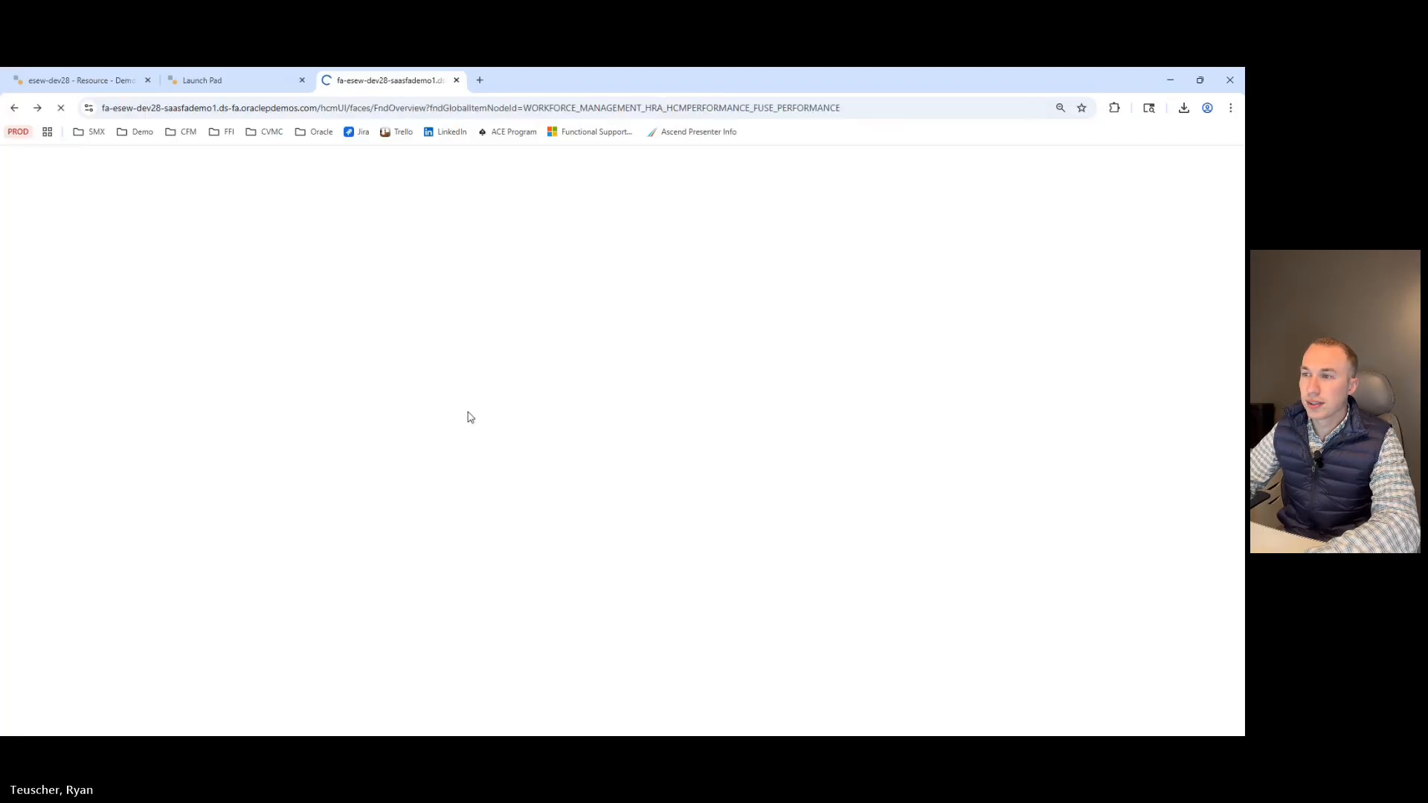
pyautogui.scroll(-5, 409, 435)
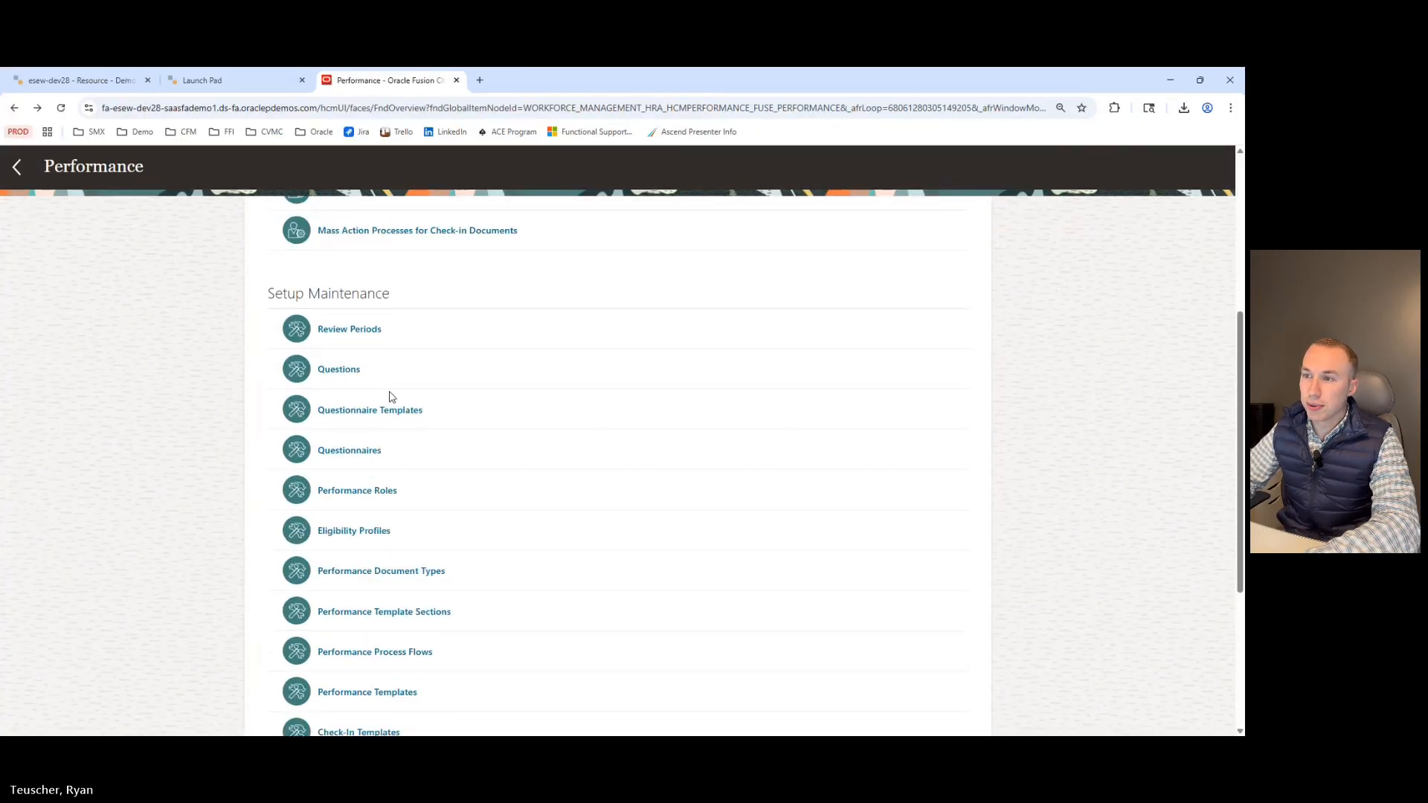
pyautogui.scroll(-2, 318, 487)
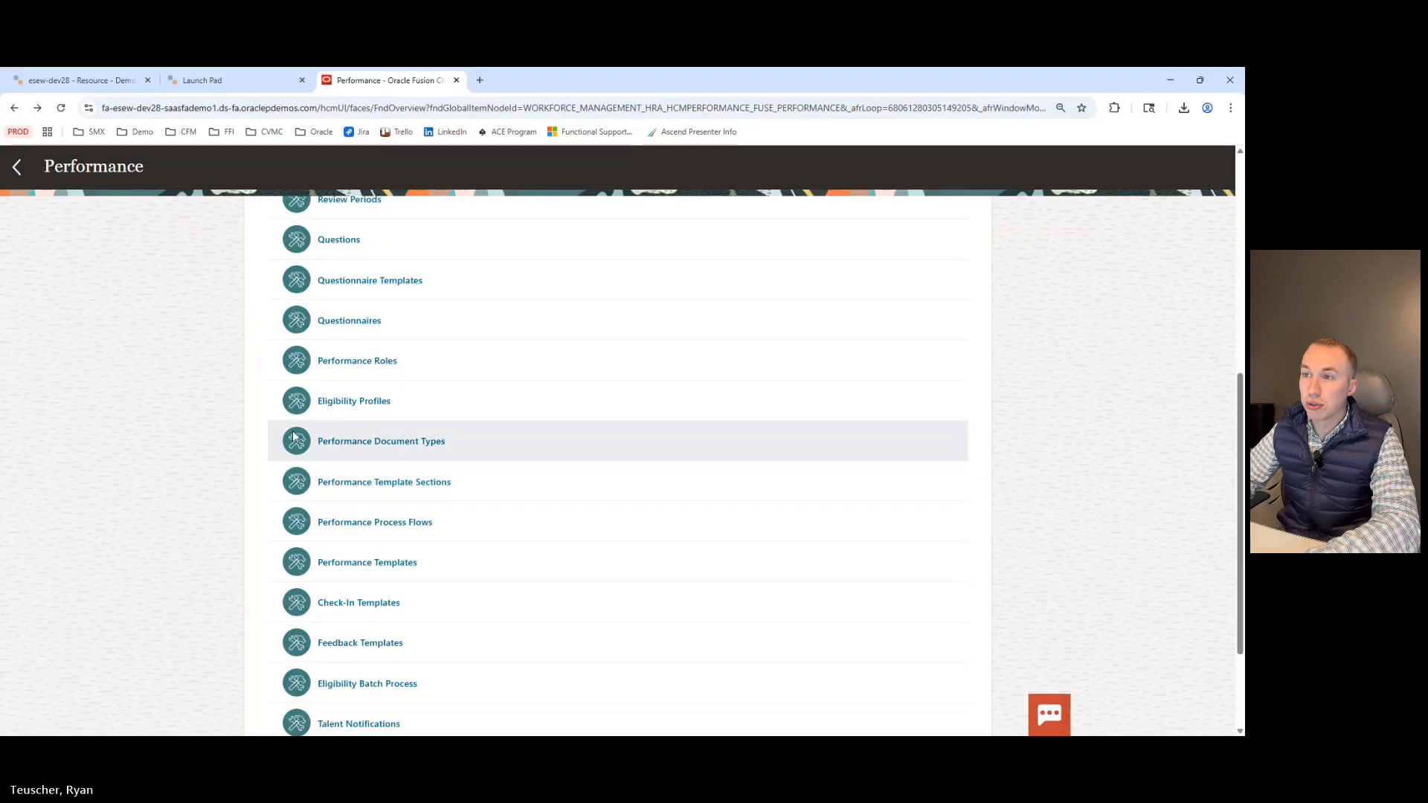
pyautogui.click(340, 405)
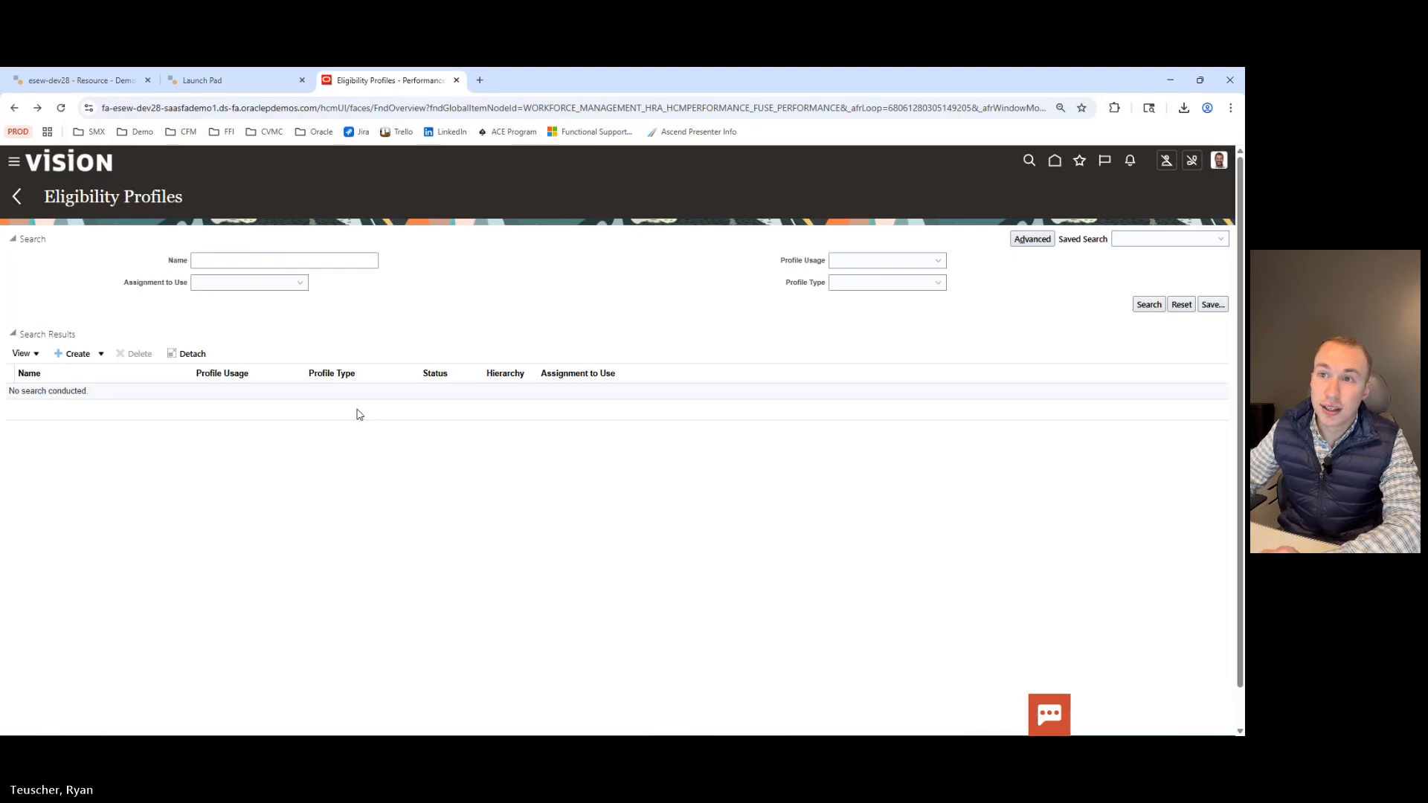
pyautogui.click(79, 354)
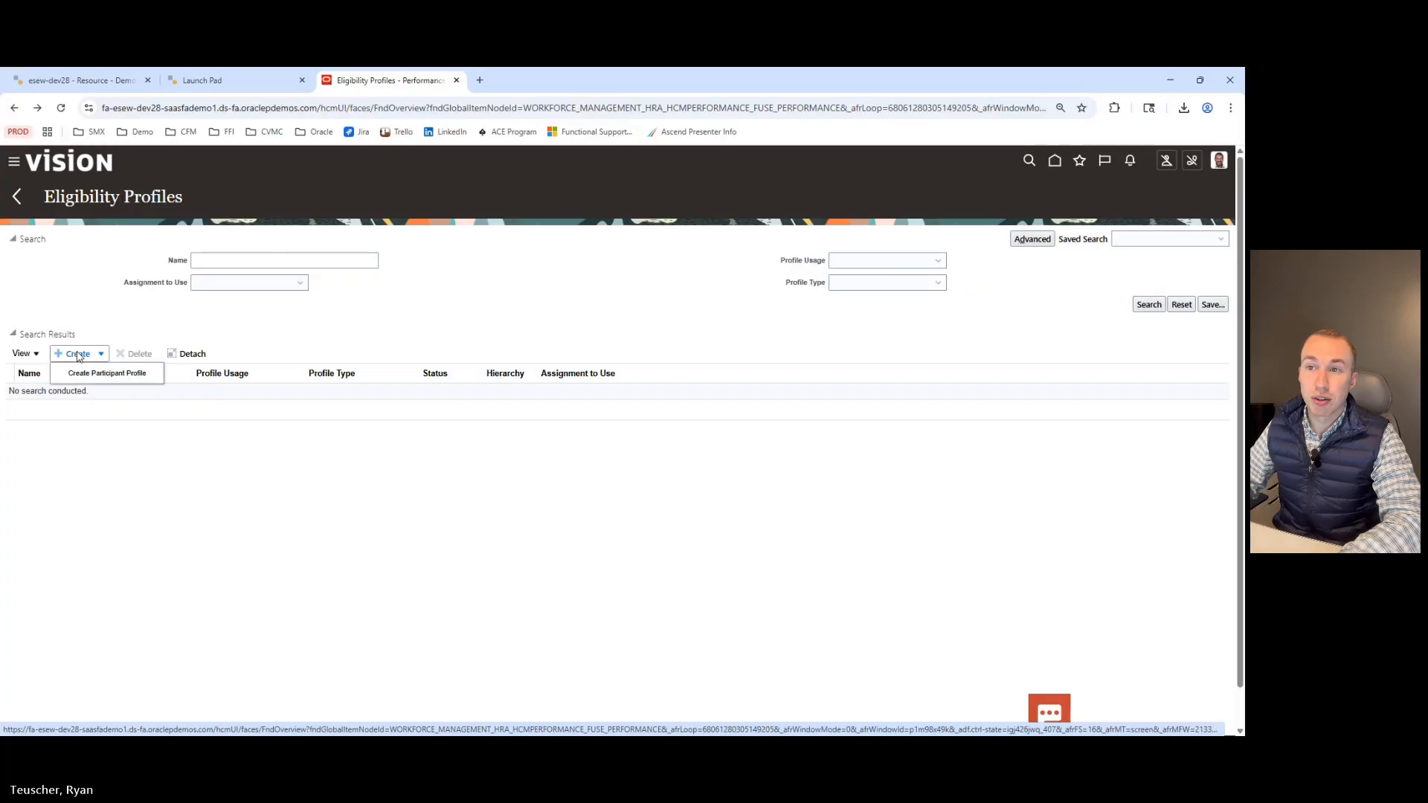
pyautogui.click(104, 372)
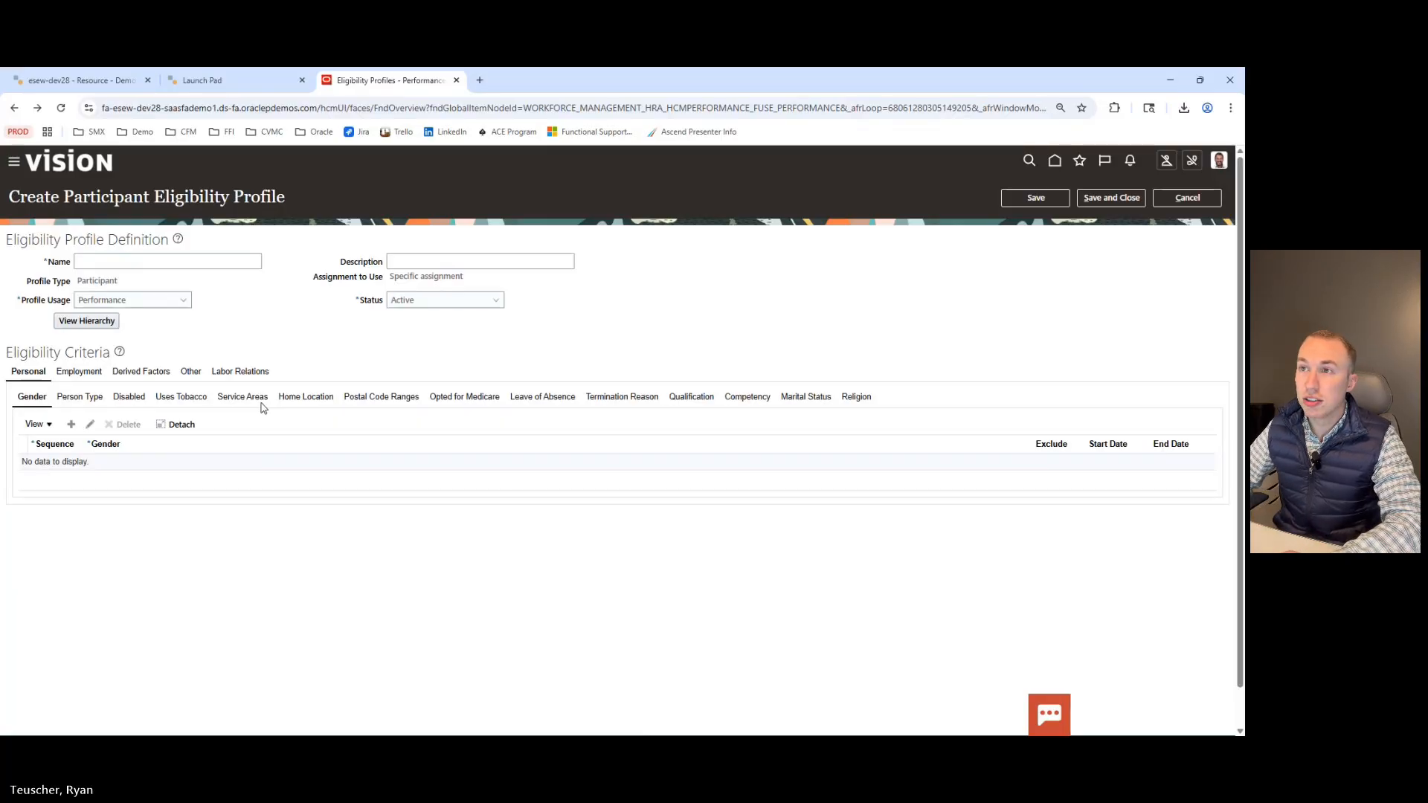
# Name the eligibility profile Demo.
pyautogui.click(206, 260)
pyautogui.write('De')
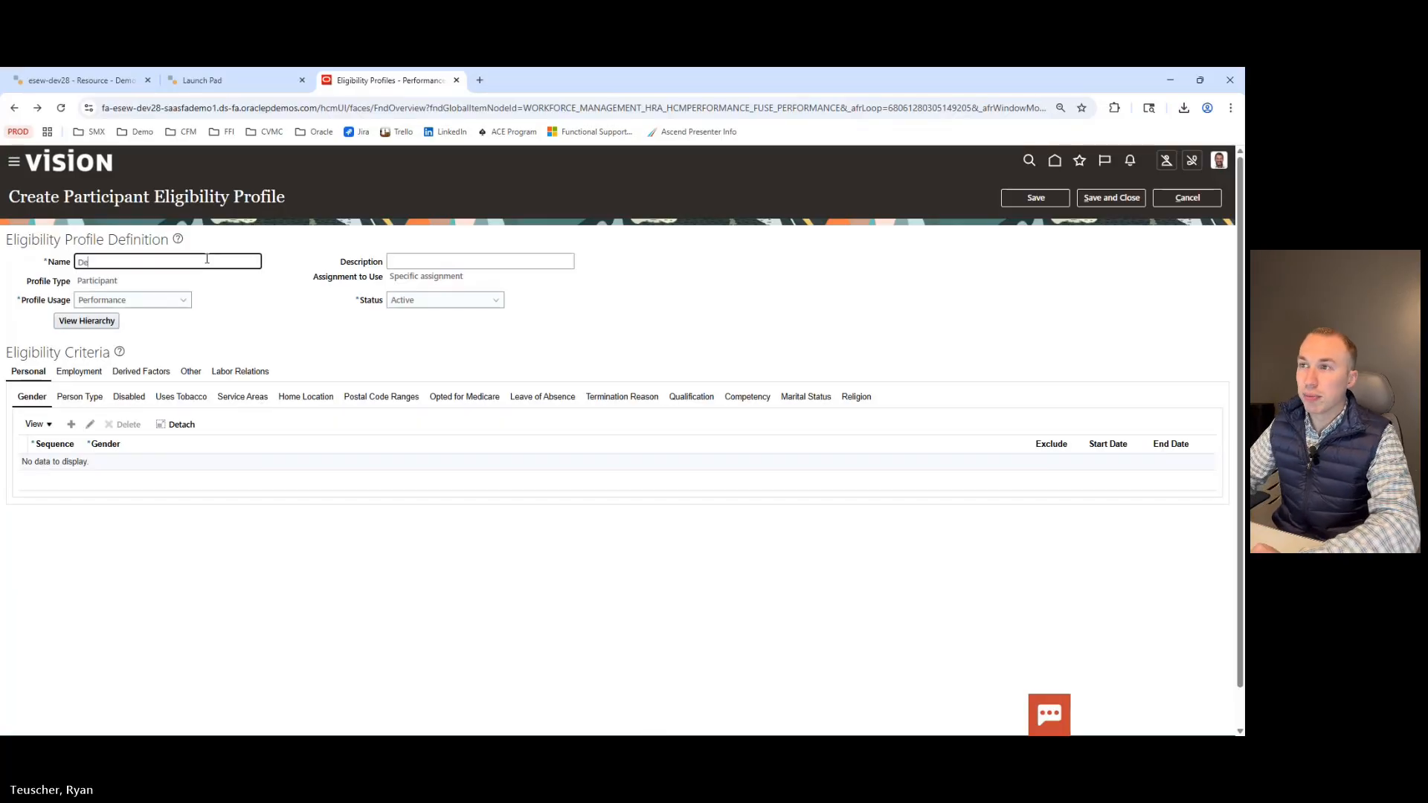
pyautogui.write('mo')
pyautogui.click(288, 314)
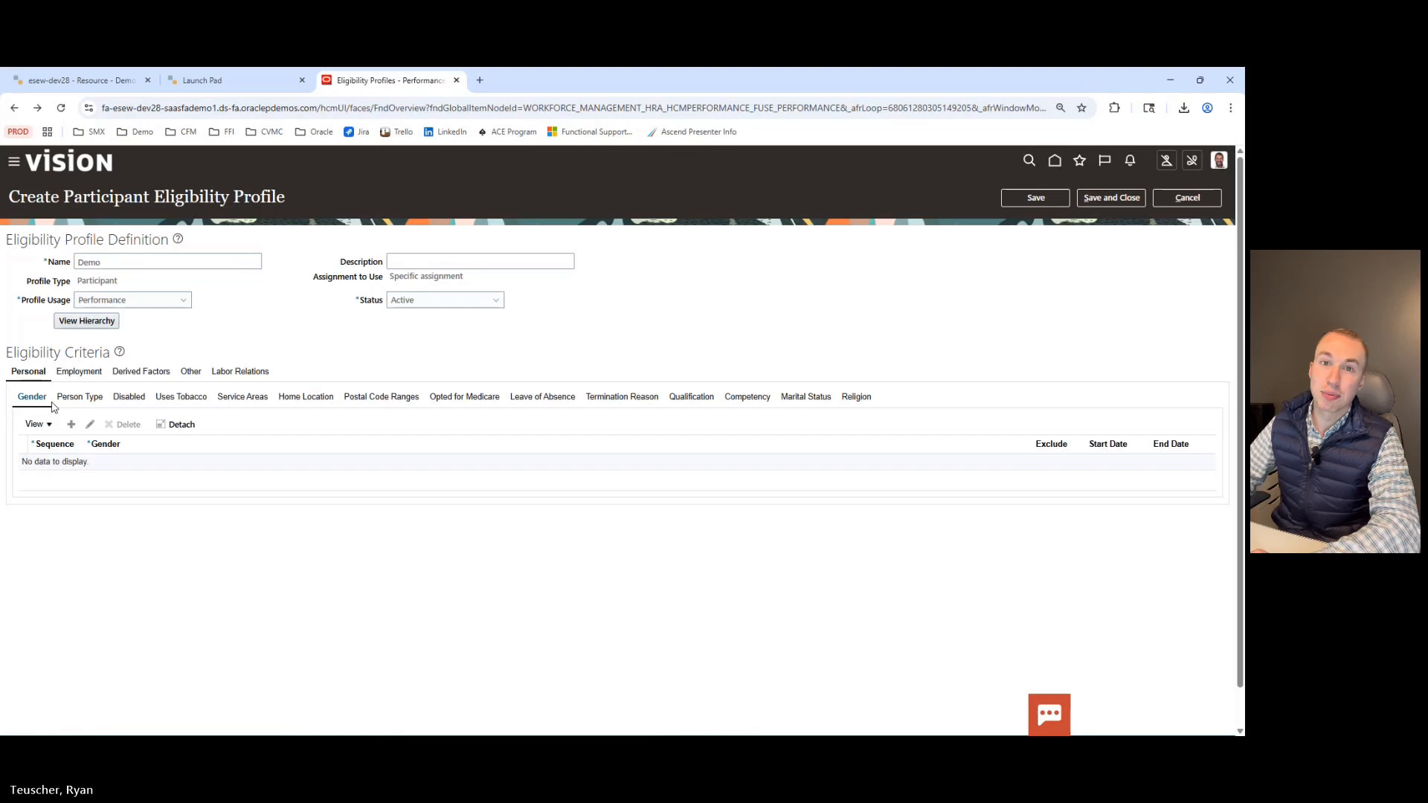
# Add an Employment assignment status criterion with sequence 10 and status Active - Payroll Eligible.
pyautogui.click(78, 372)
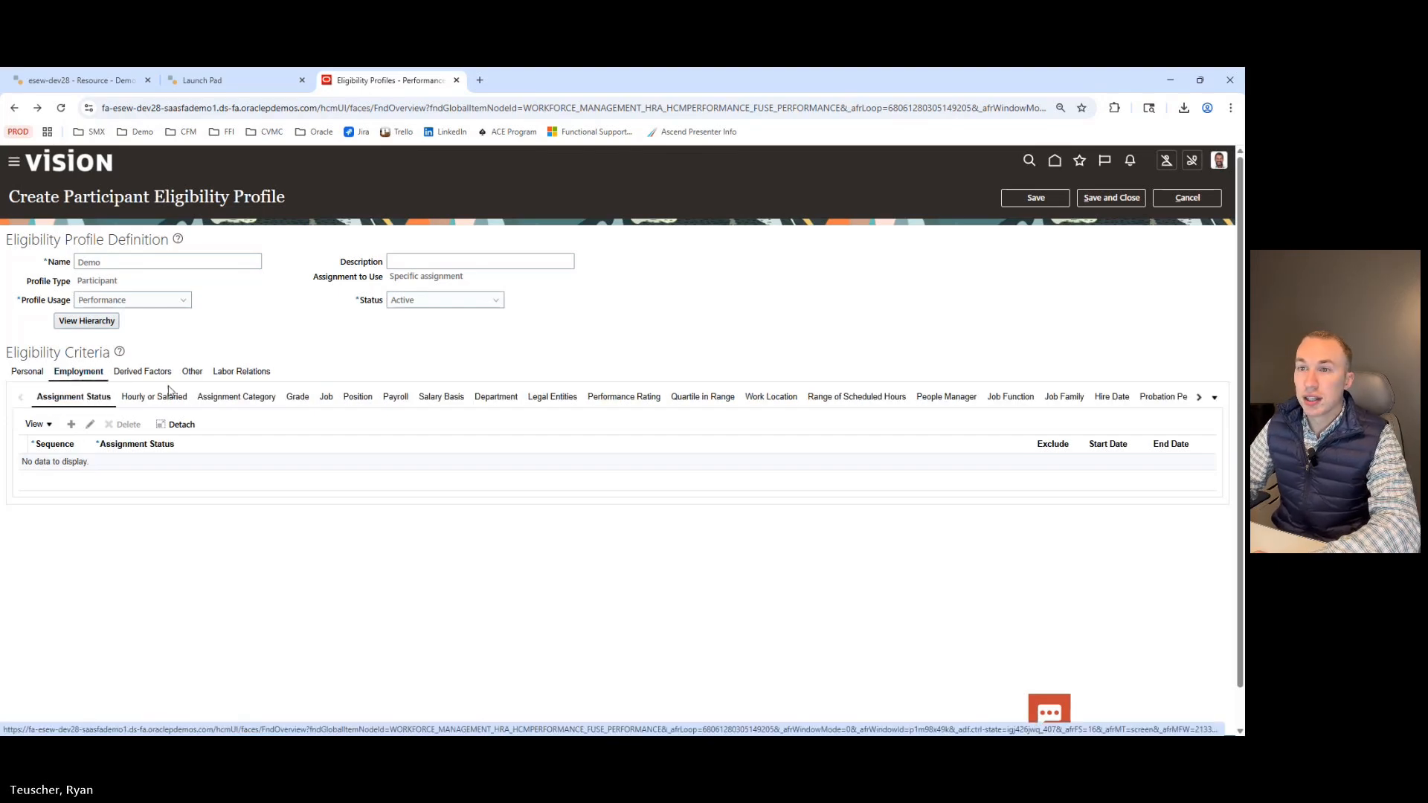
pyautogui.click(68, 425)
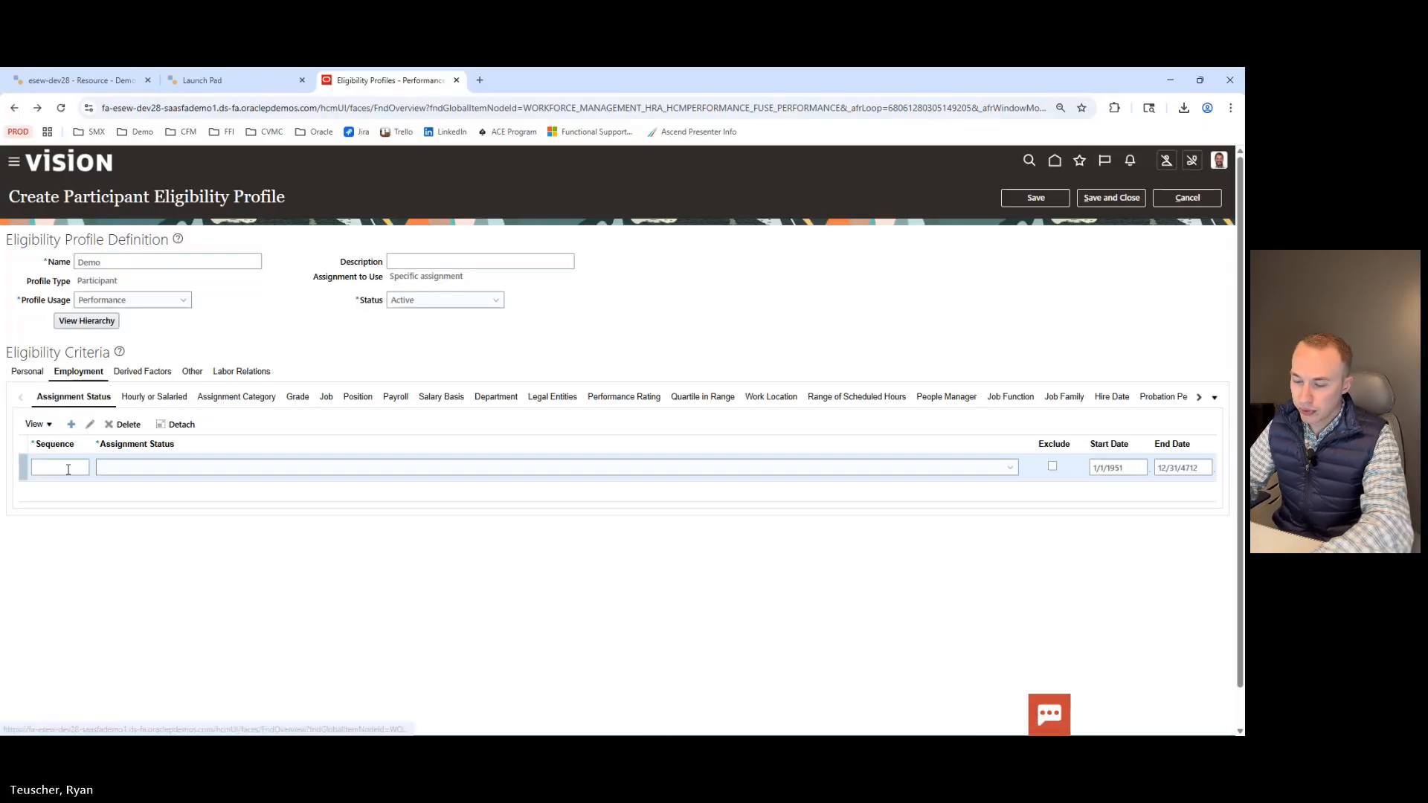
pyautogui.click(67, 471)
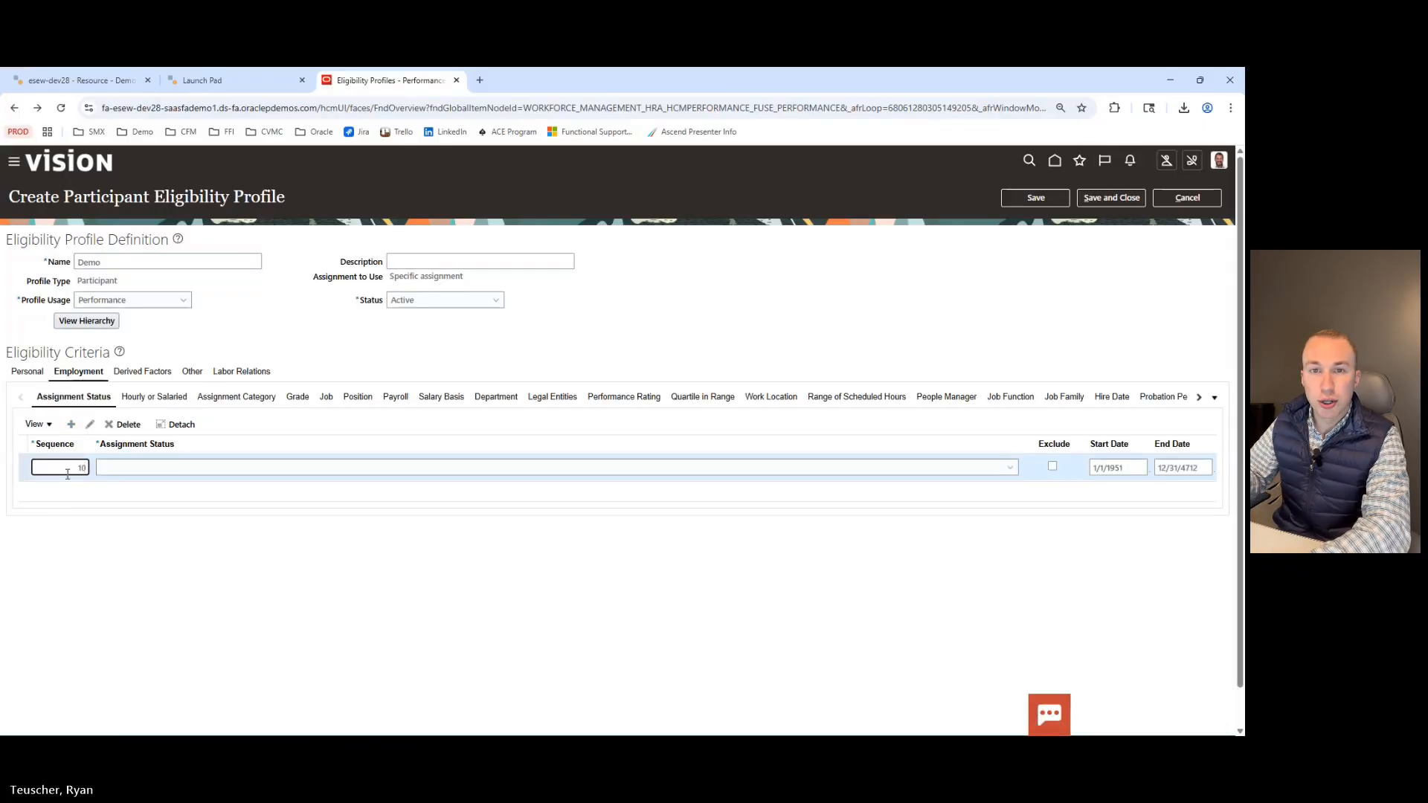
pyautogui.click(137, 470)
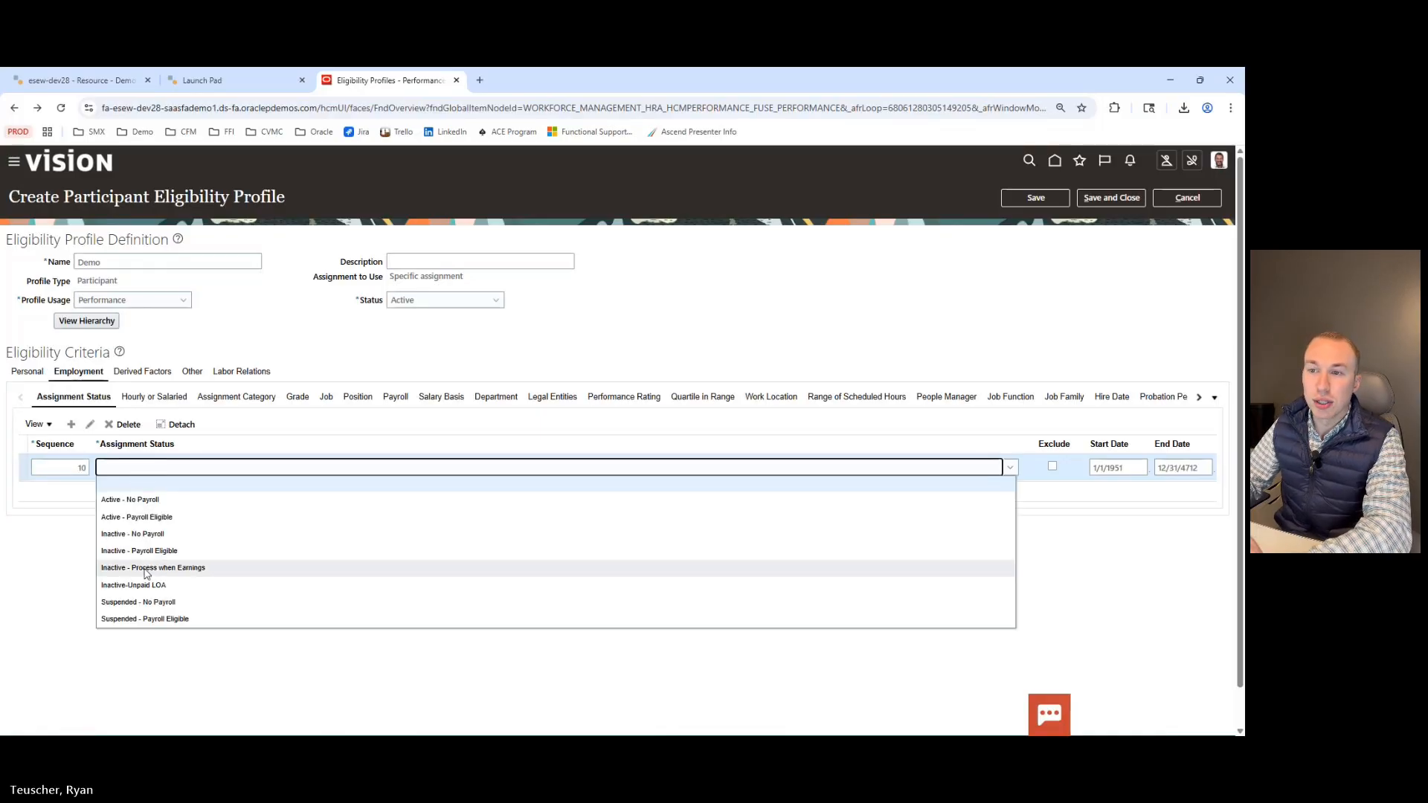
pyautogui.click(139, 517)
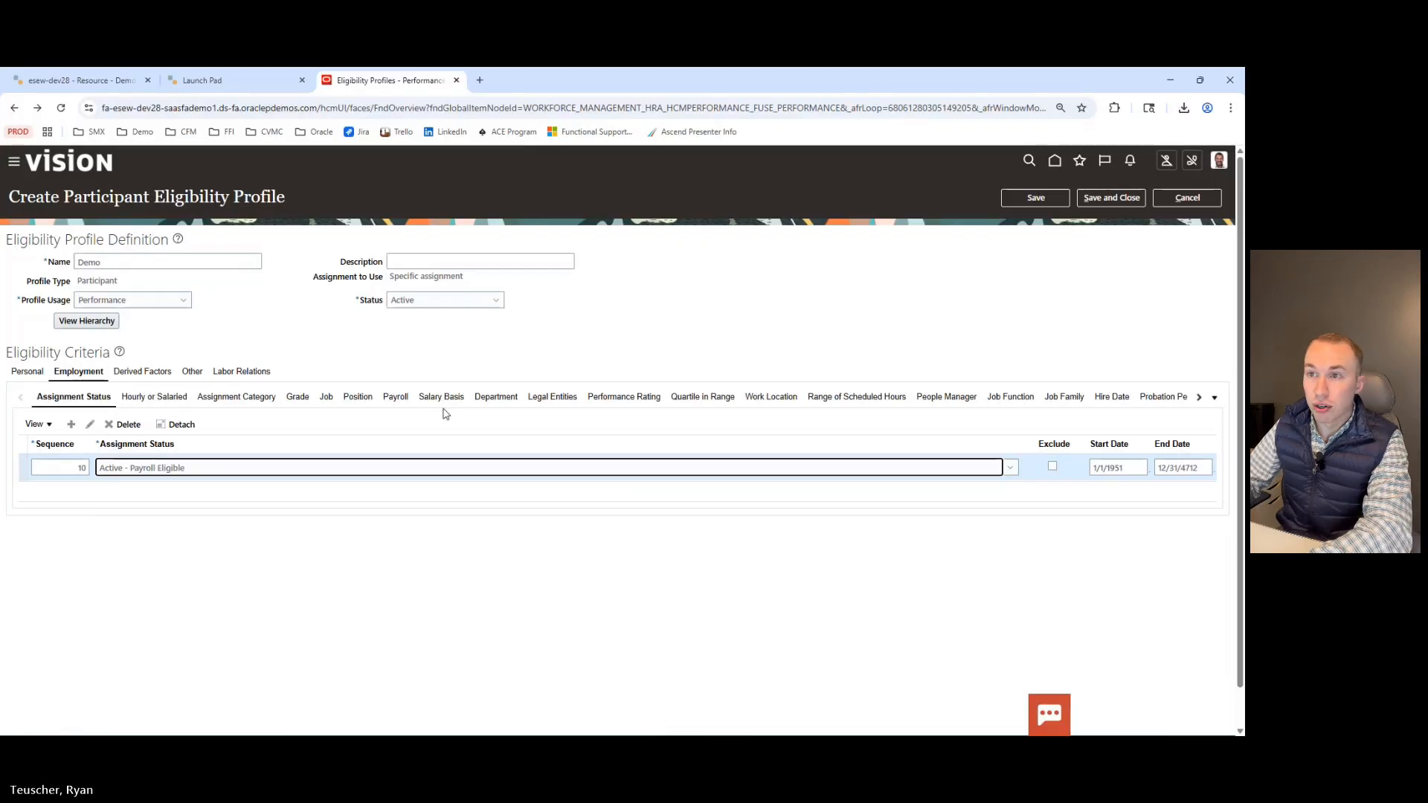
# Browse the Department and Other eligibility criteria, then cancel the profile and discard its changes.
pyautogui.click(494, 401)
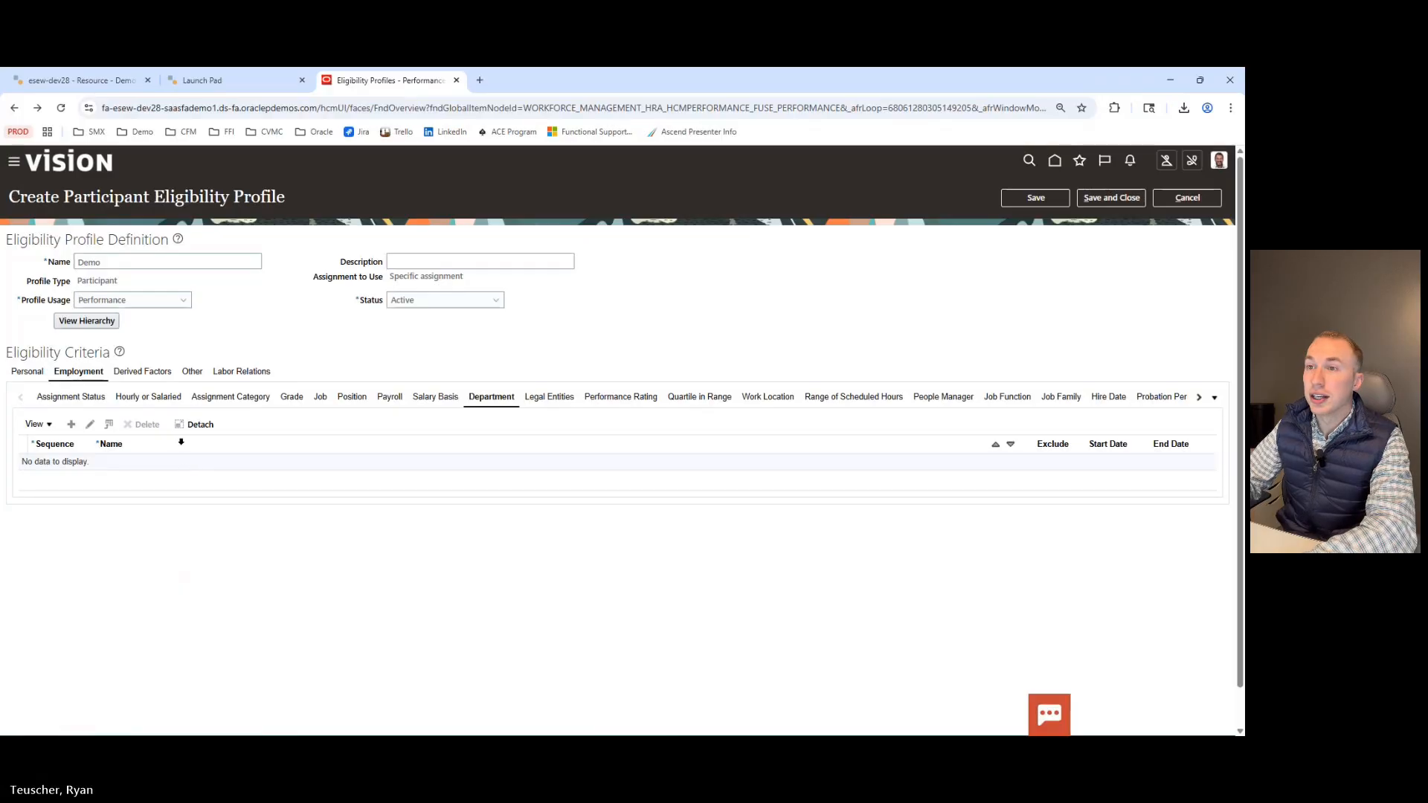
pyautogui.click(197, 373)
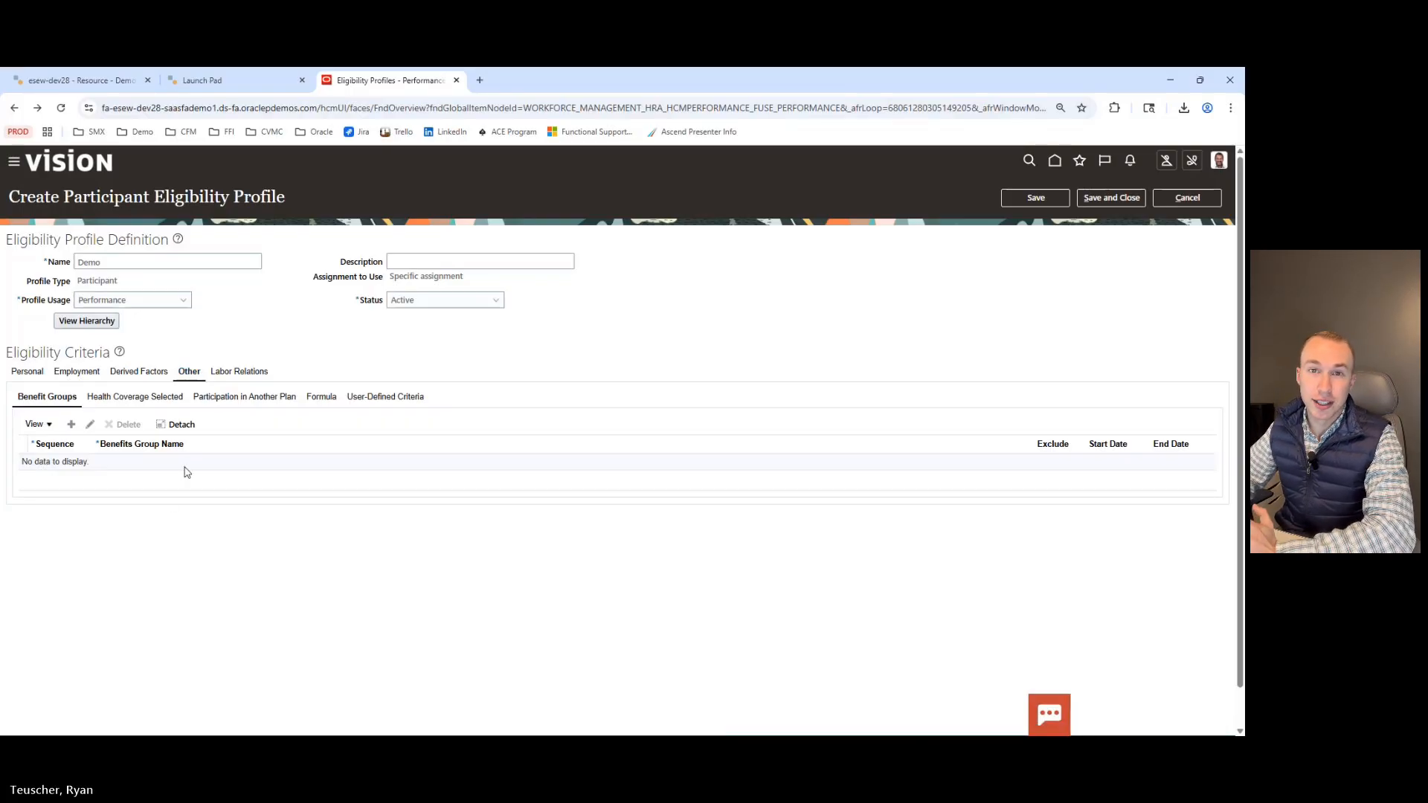
pyautogui.click(1168, 202)
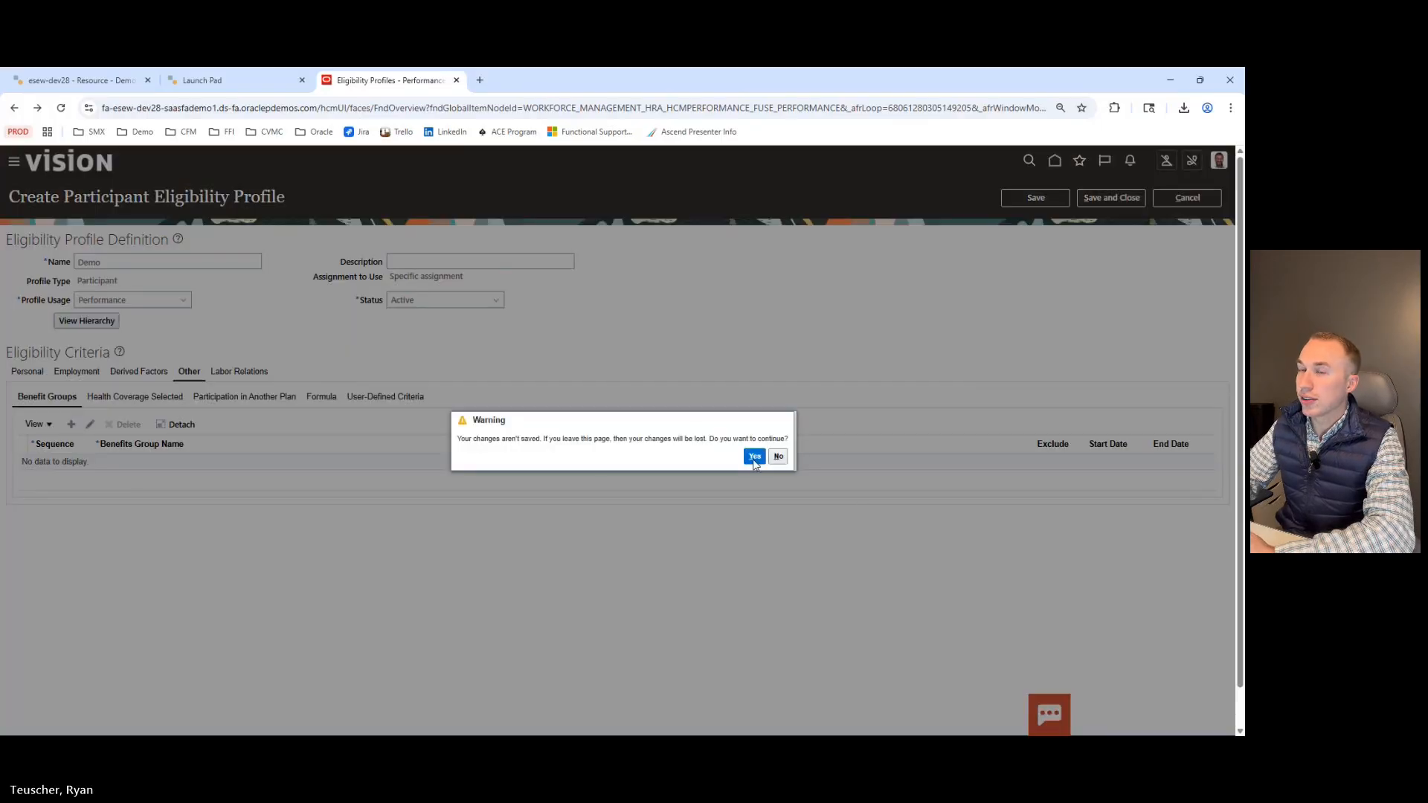
pyautogui.click(754, 457)
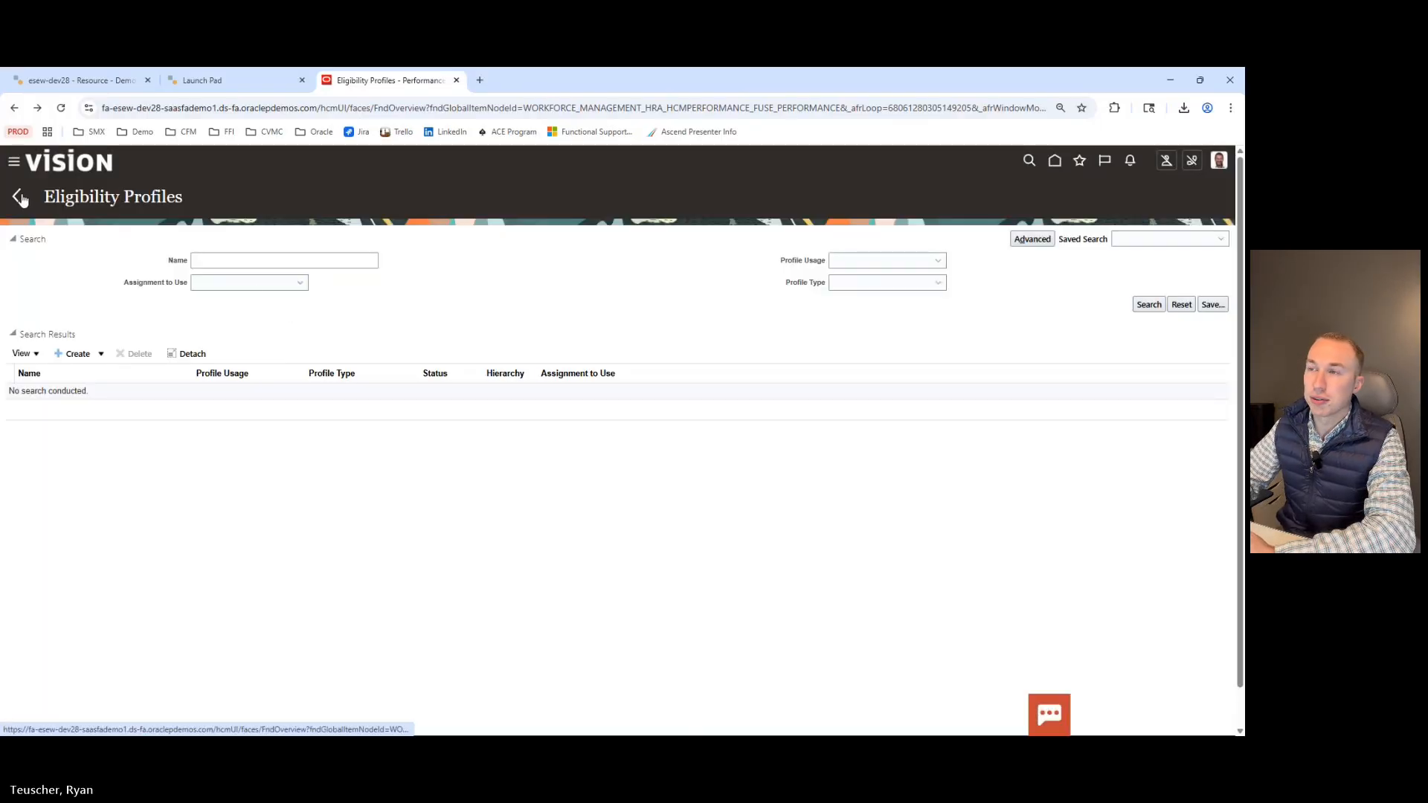
# Return to the Performance tasks and open Performance Document Types.
pyautogui.click(20, 197)
pyautogui.scroll(-5, 462, 411)
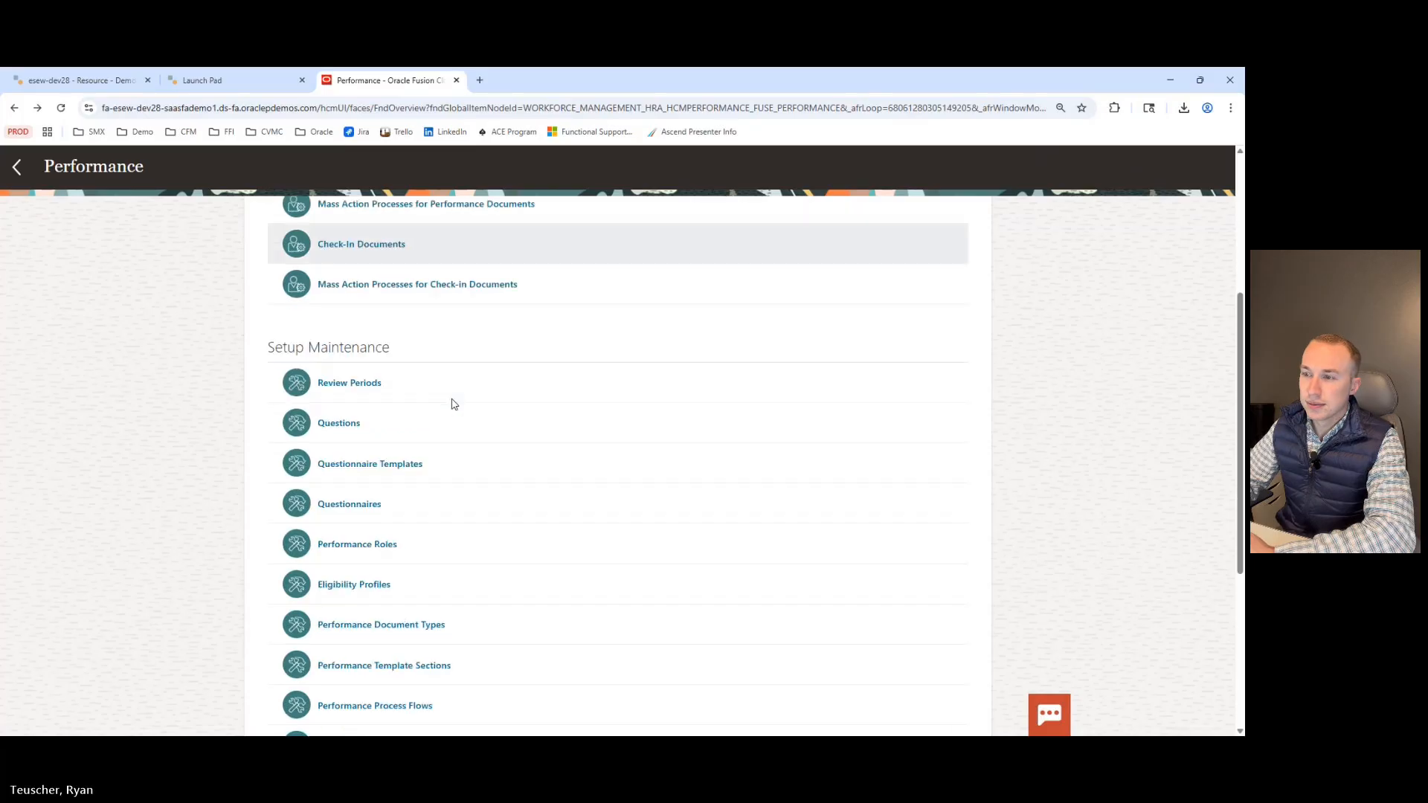
pyautogui.scroll(-3, 451, 403)
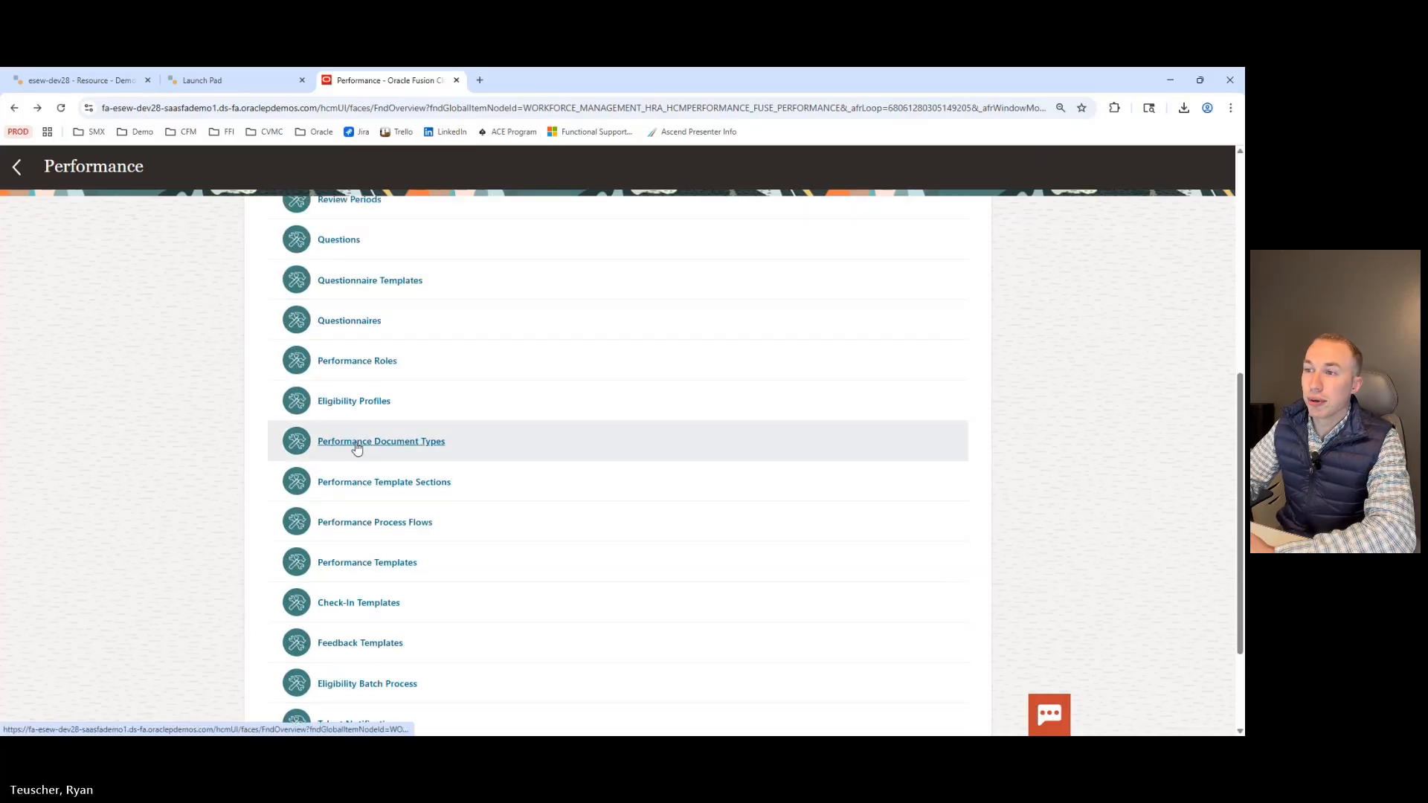
pyautogui.click(357, 444)
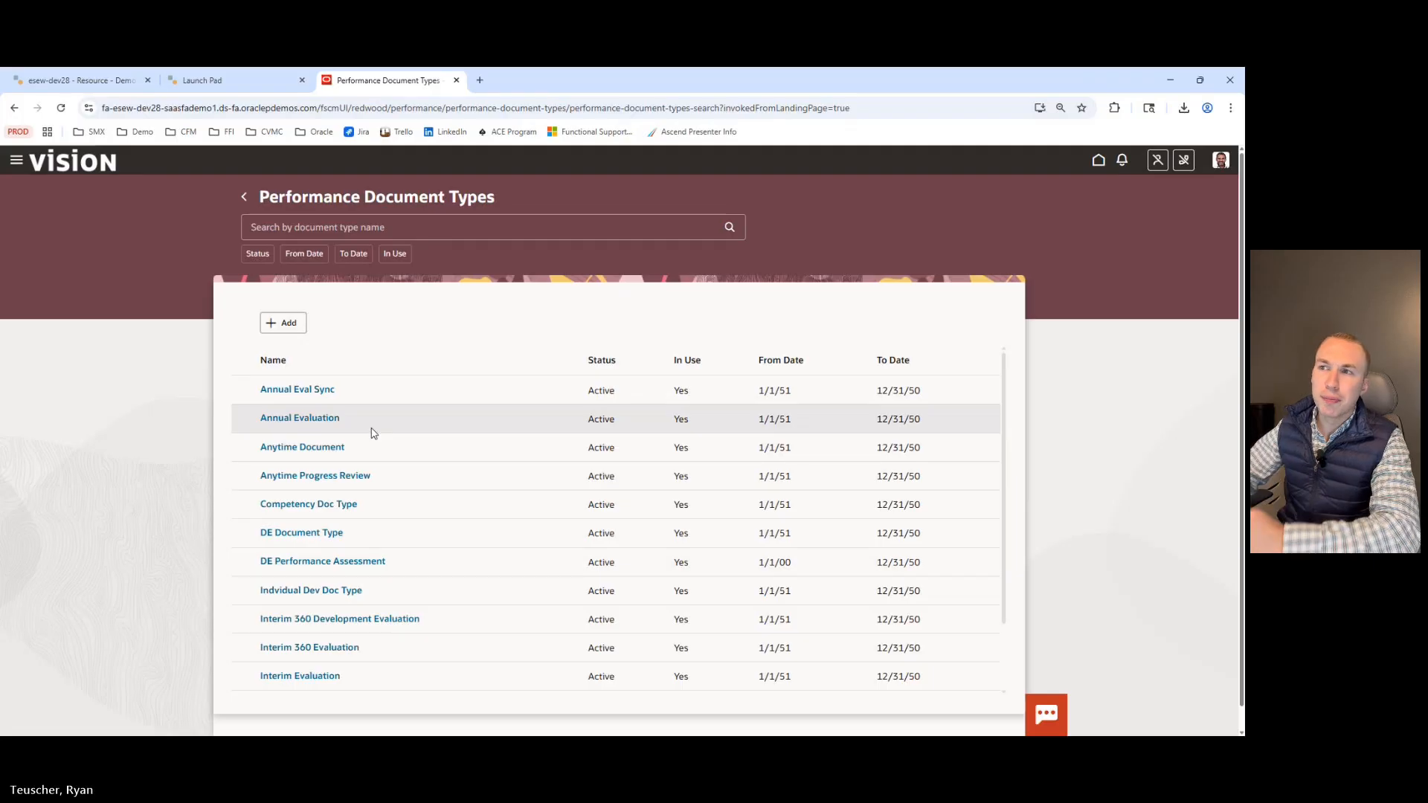
# Start a new performance document type, review its Name and Description fields, and cancel the form.
pyautogui.click(281, 324)
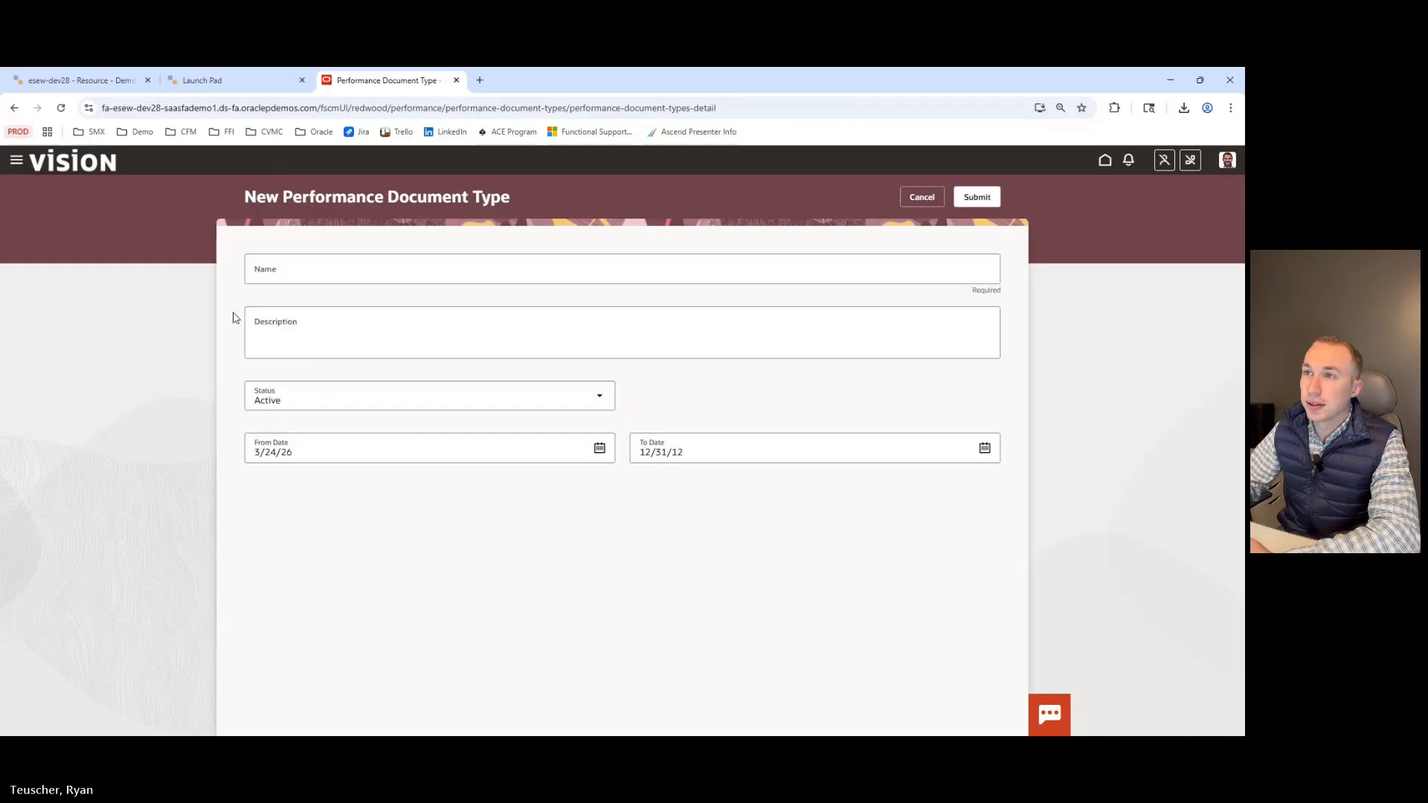
pyautogui.click(260, 279)
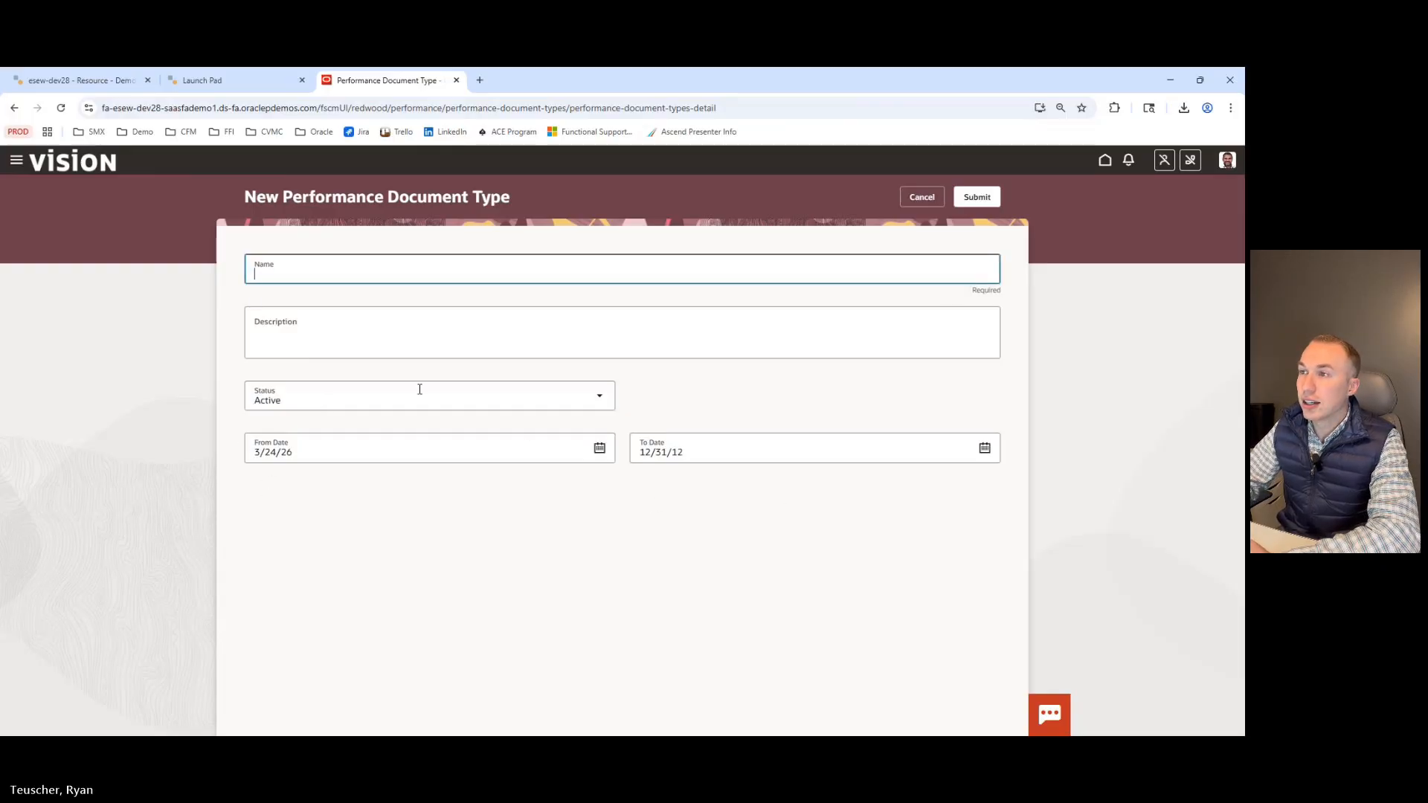
pyautogui.click(392, 327)
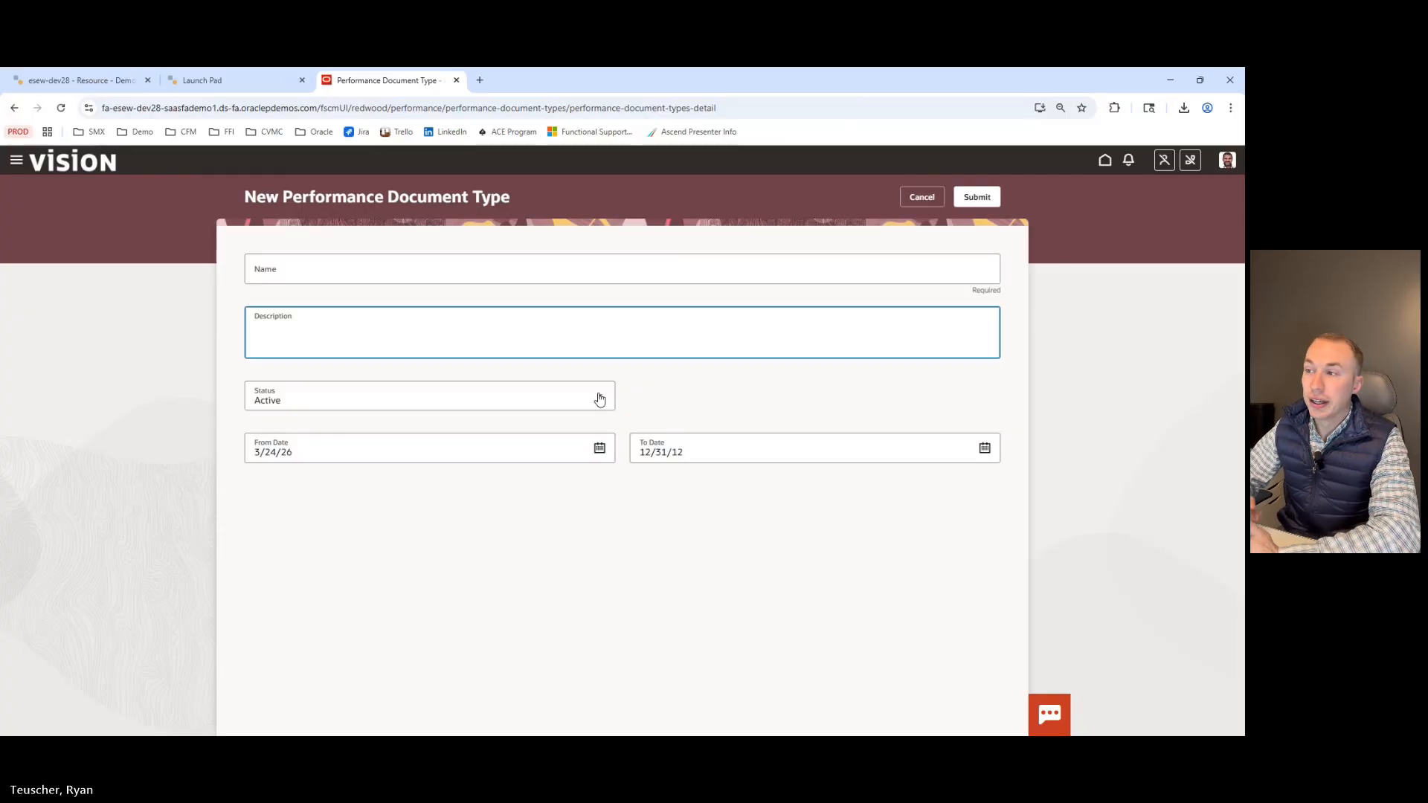
pyautogui.click(922, 197)
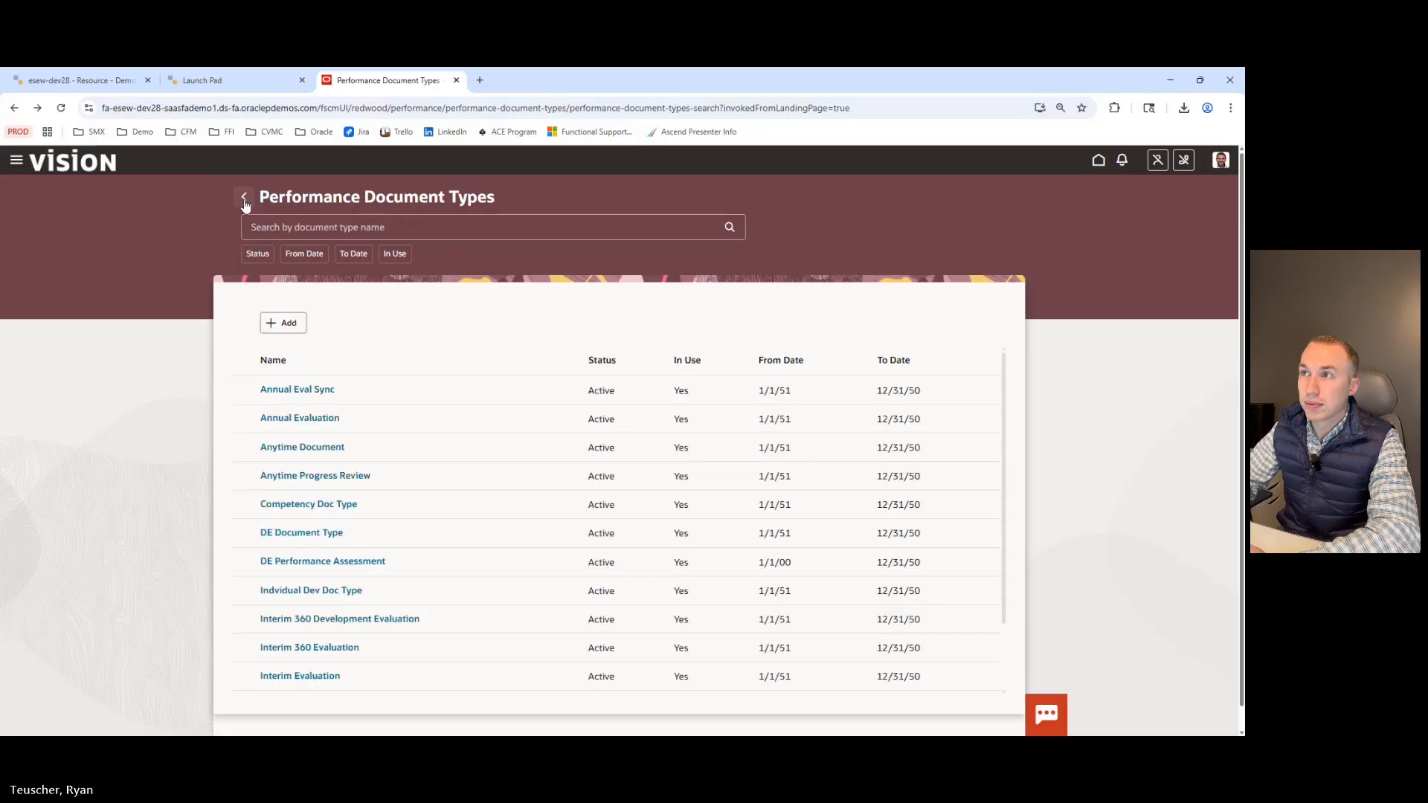
# Return to the Performance tasks and open Performance Template Sections.
pyautogui.click(244, 190)
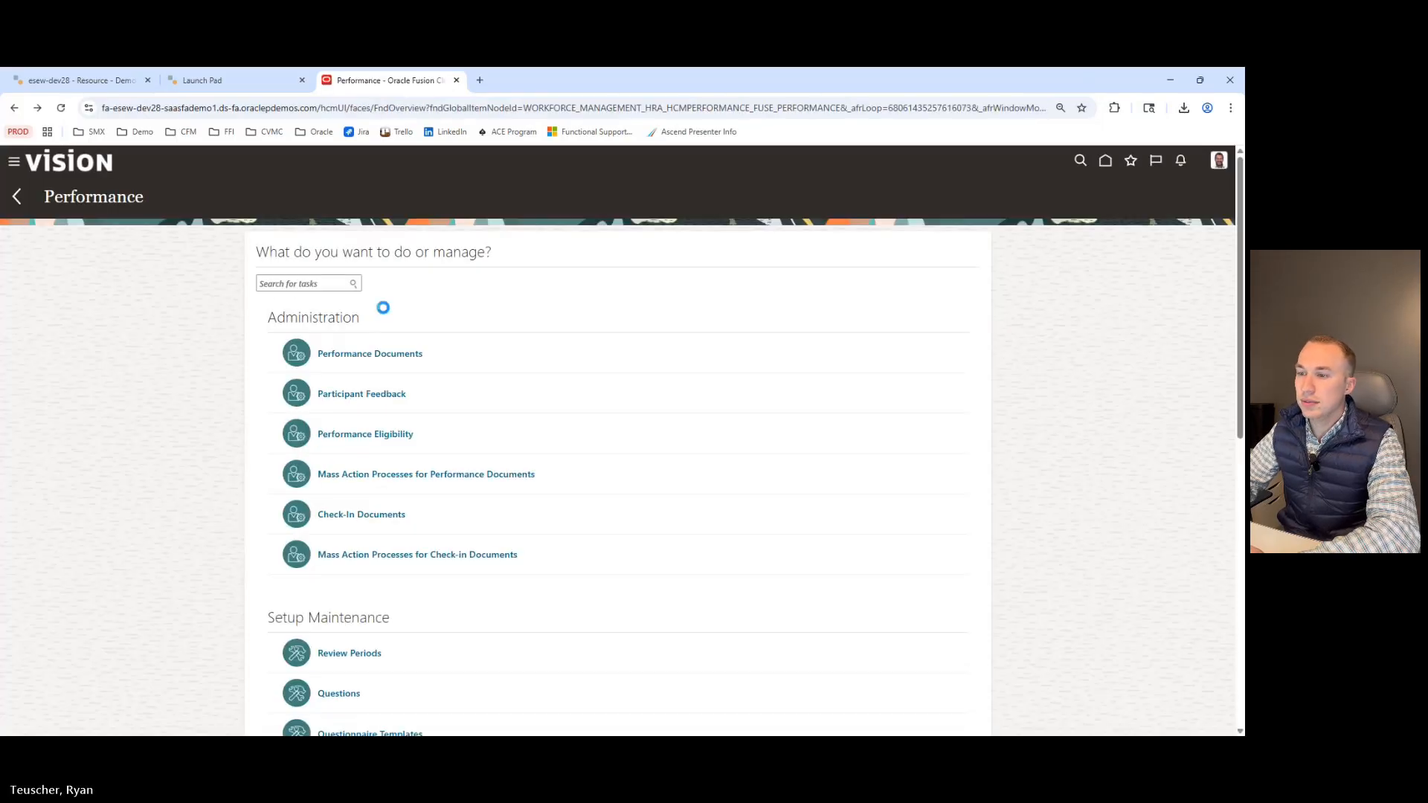
pyautogui.scroll(-5, 383, 309)
pyautogui.scroll(-3, 371, 282)
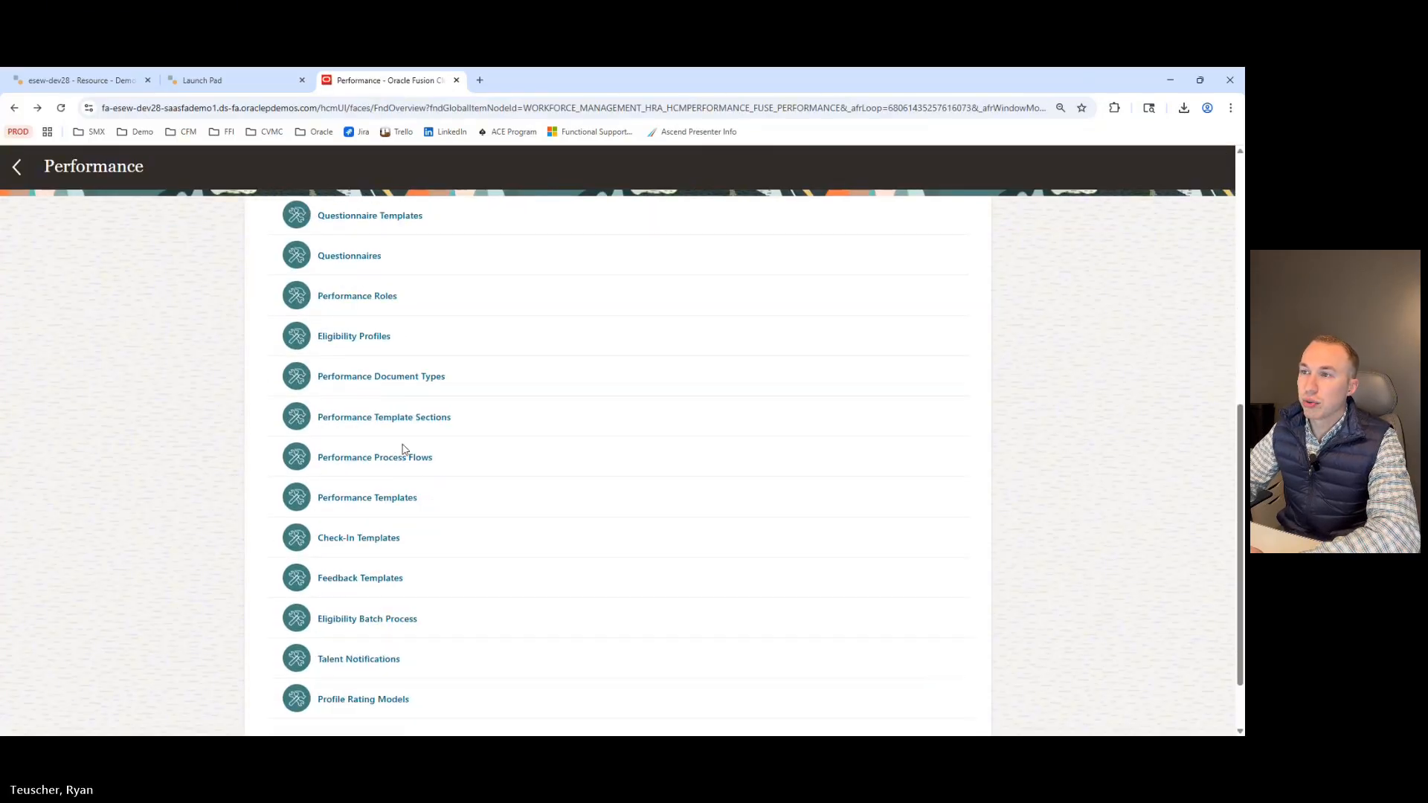
pyautogui.click(370, 418)
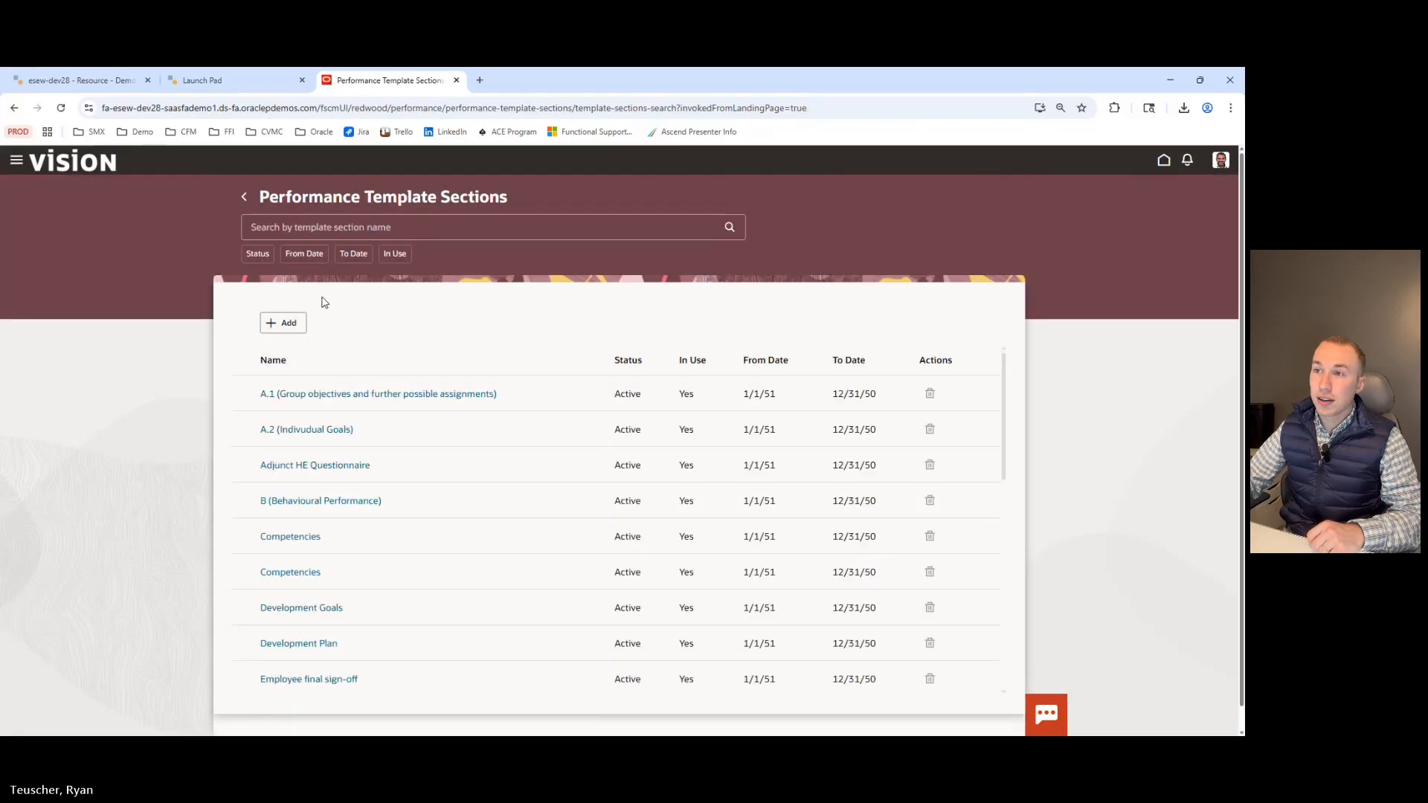
# Add a new performance template section named Demo with the description Demo.
pyautogui.click(286, 323)
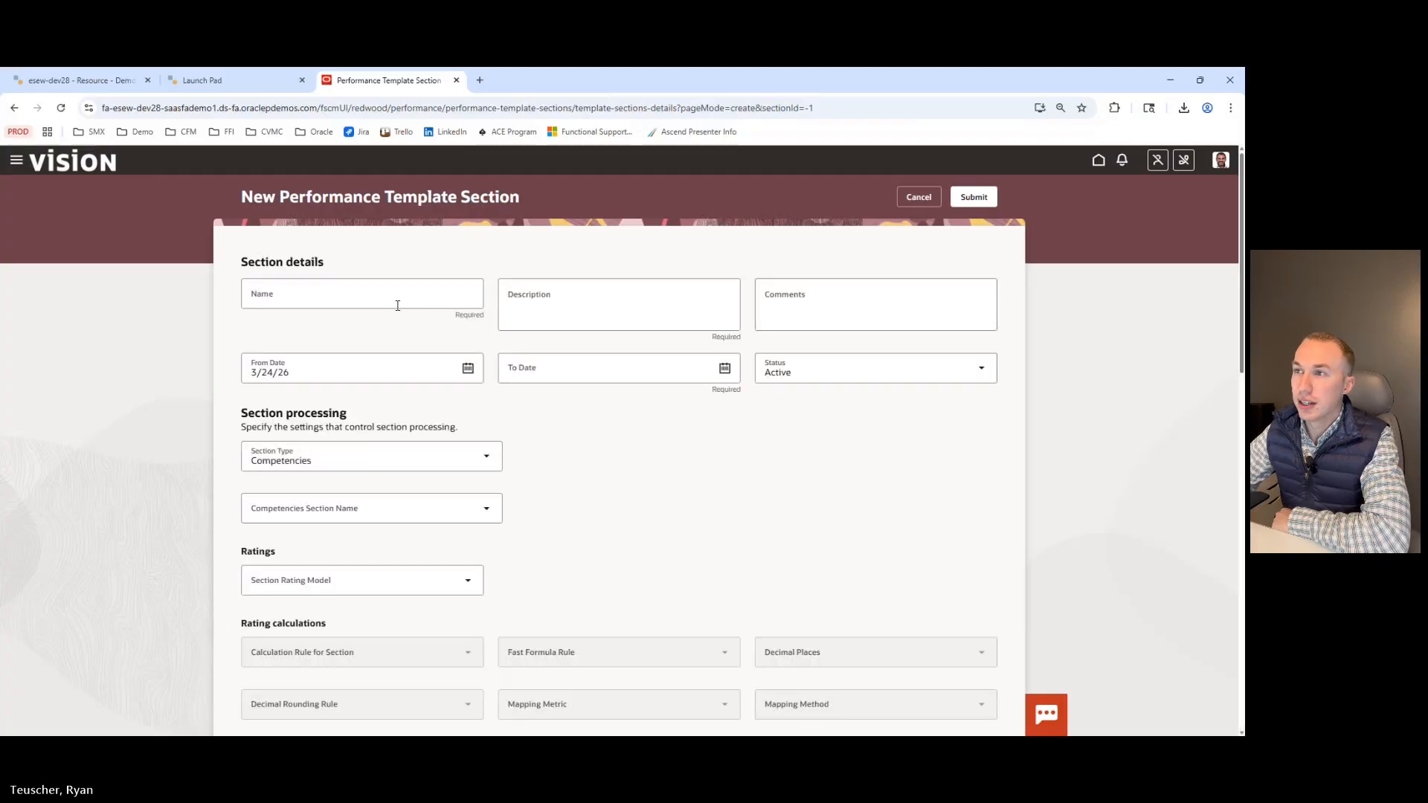
pyautogui.click(397, 305)
pyautogui.write('Demo')
pyautogui.press('Tab')
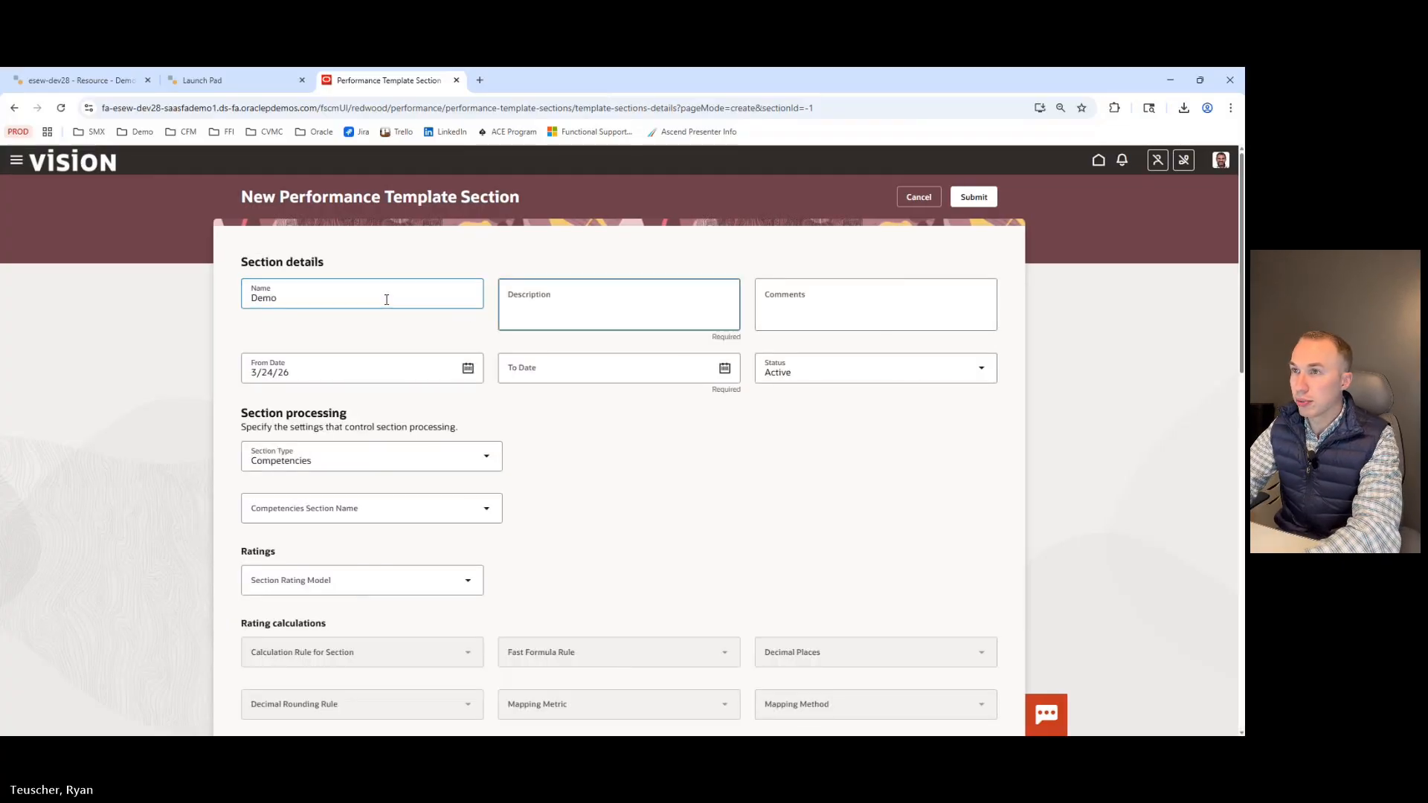
pyautogui.write('Demo')
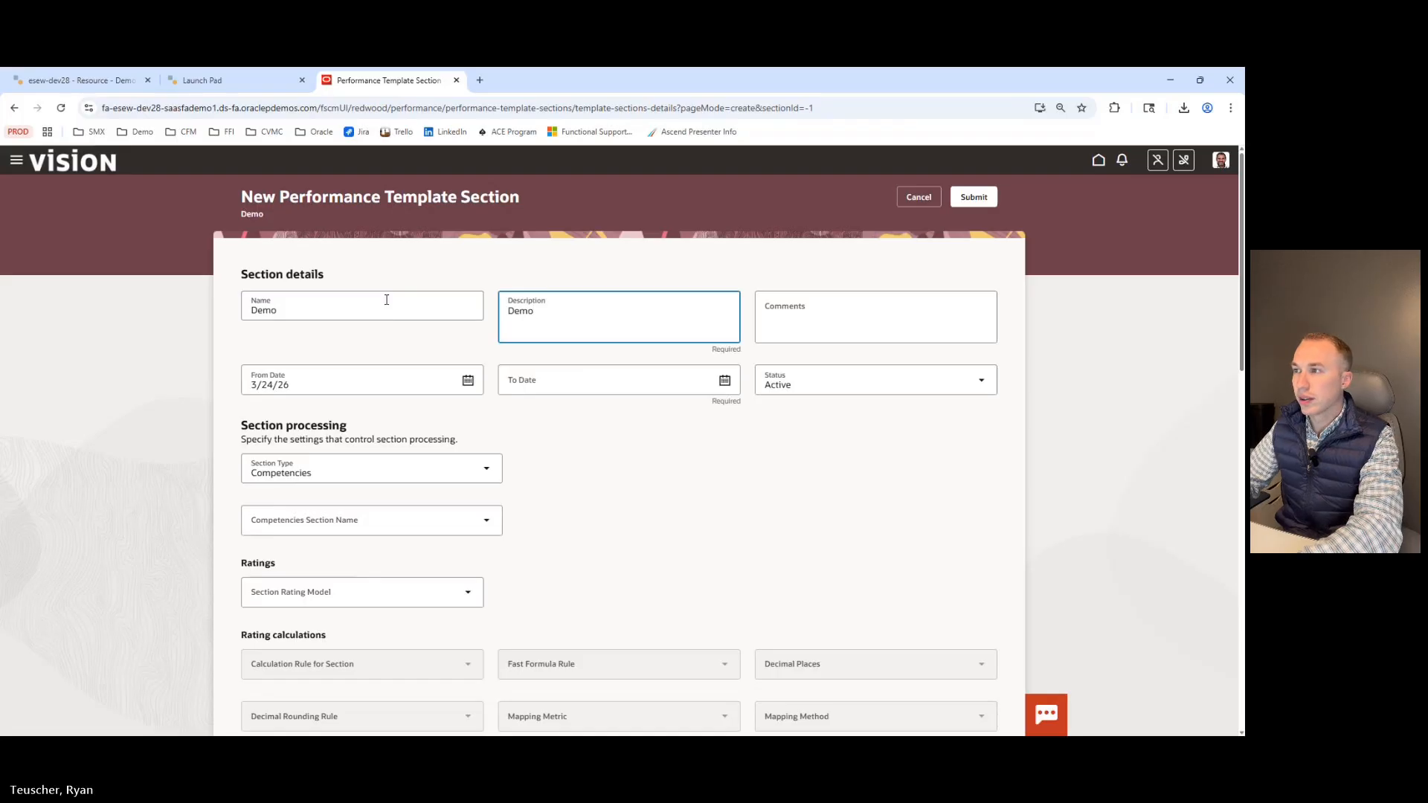
# Set the section's To Date to 12/31/4712 and its From Date to 1/1/1951.
pyautogui.click(573, 383)
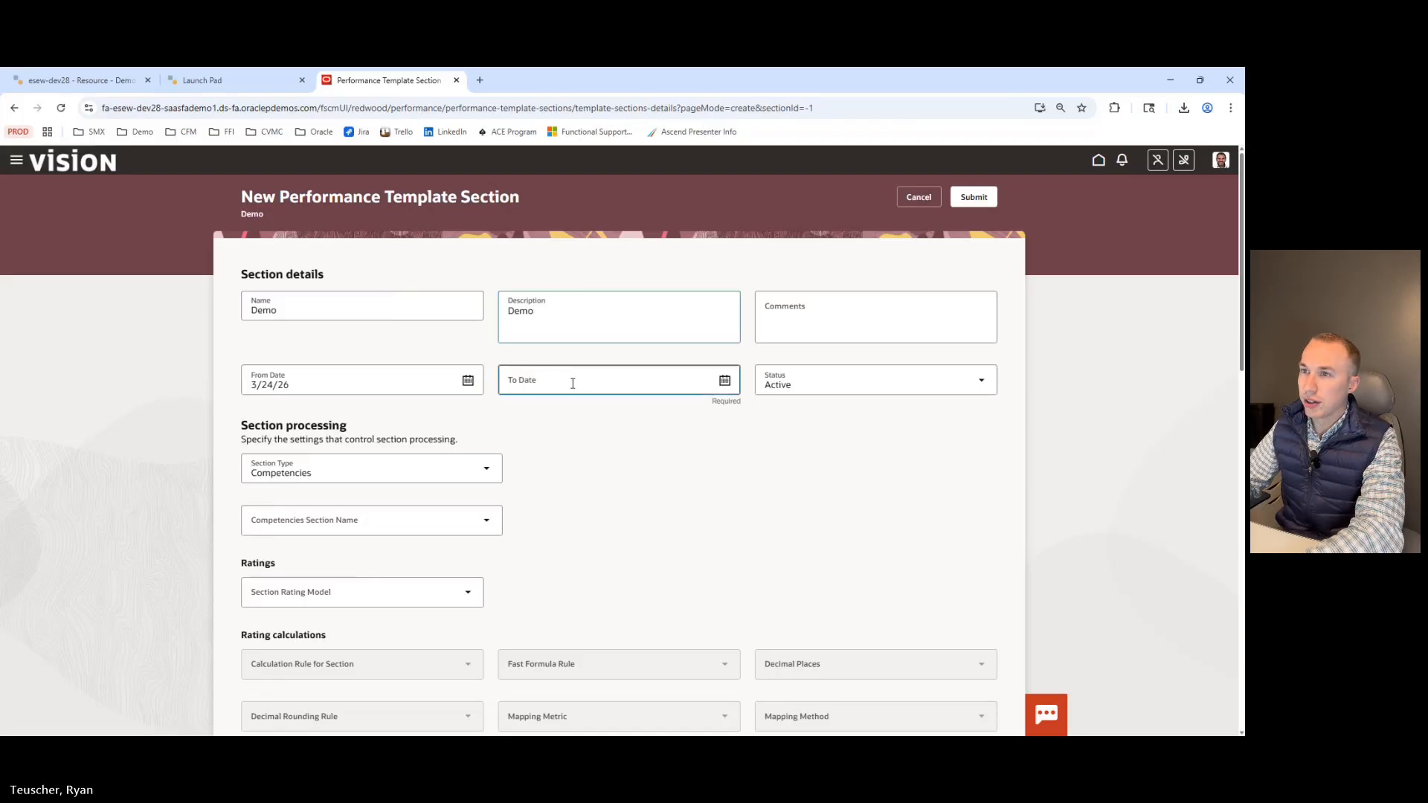
pyautogui.write('12/3')
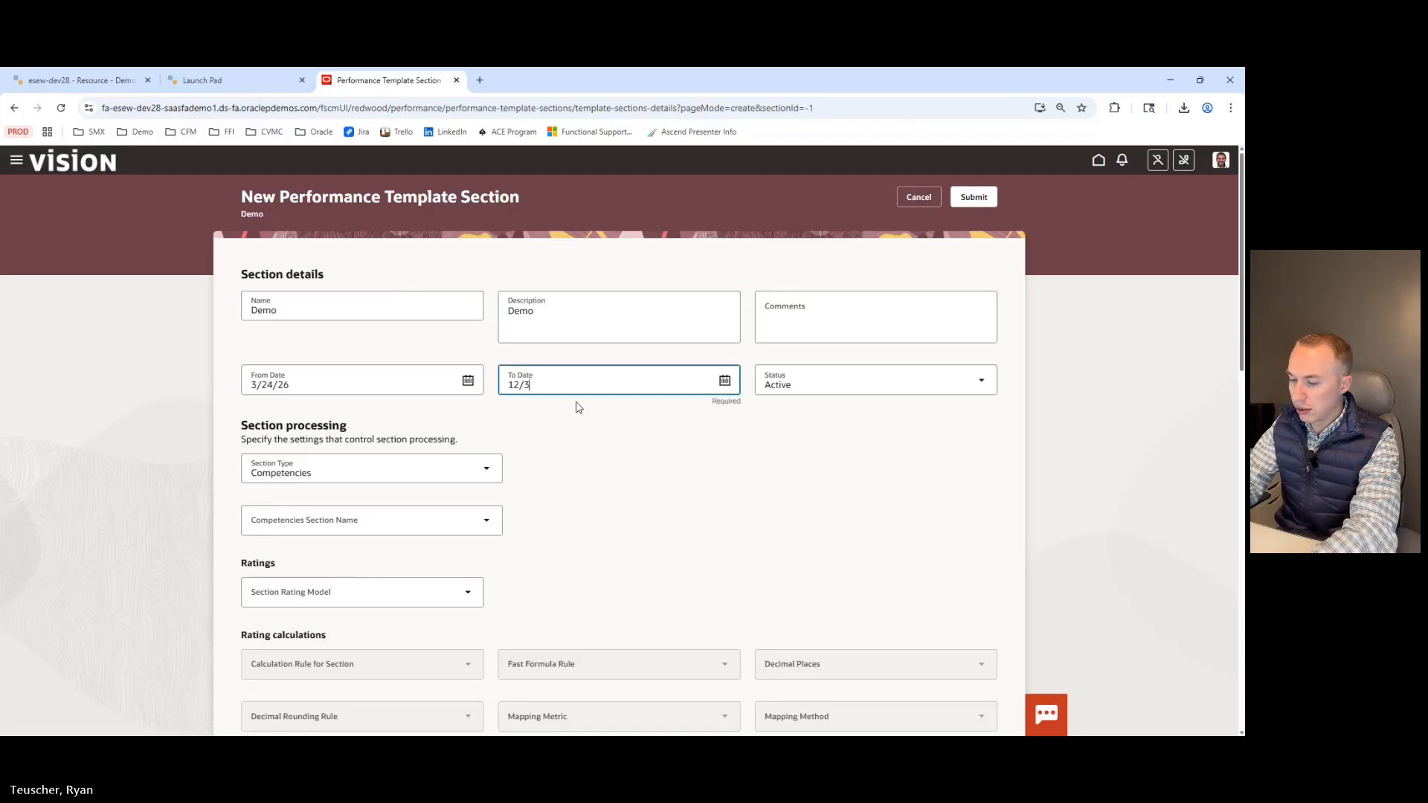
pyautogui.write('1/4712')
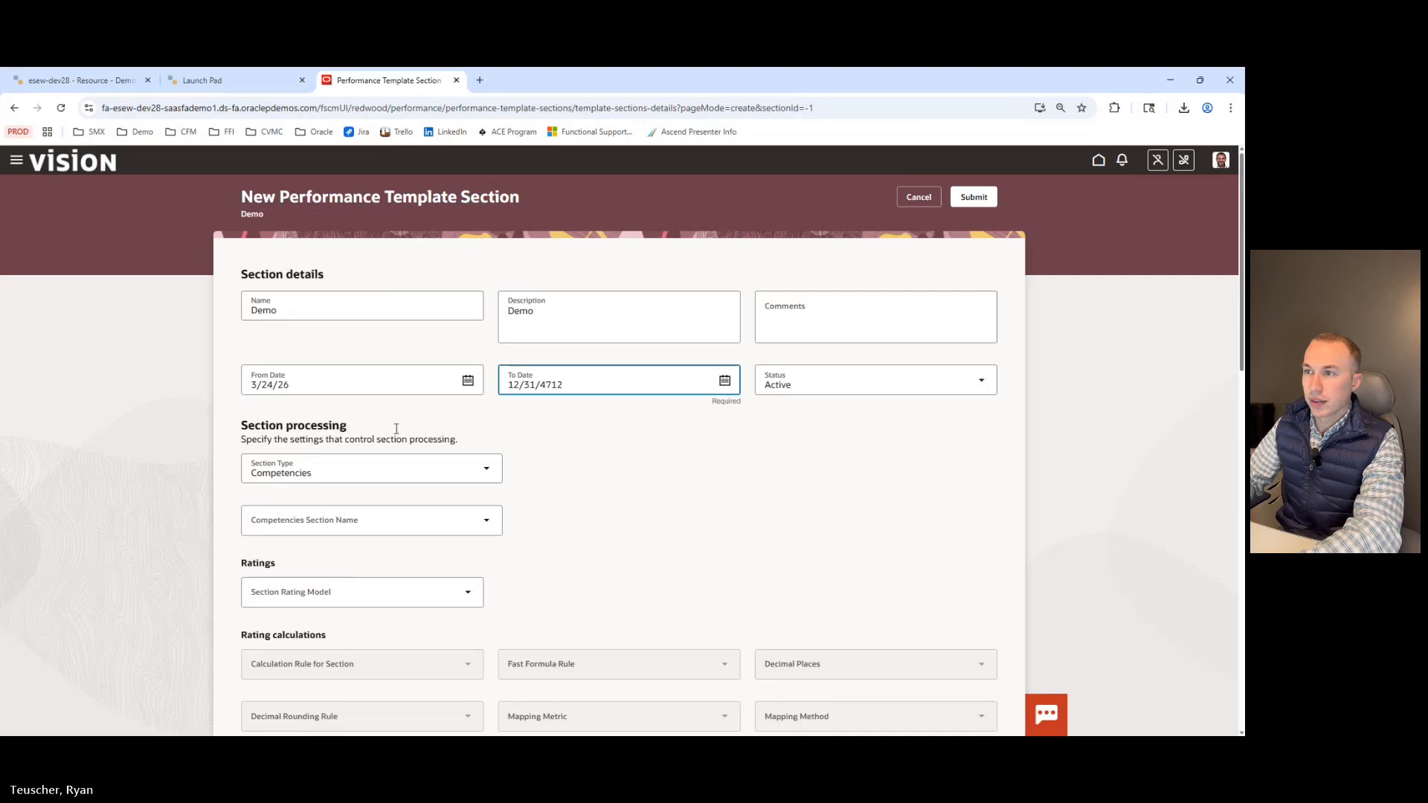
pyautogui.click(248, 375)
pyautogui.write('1')
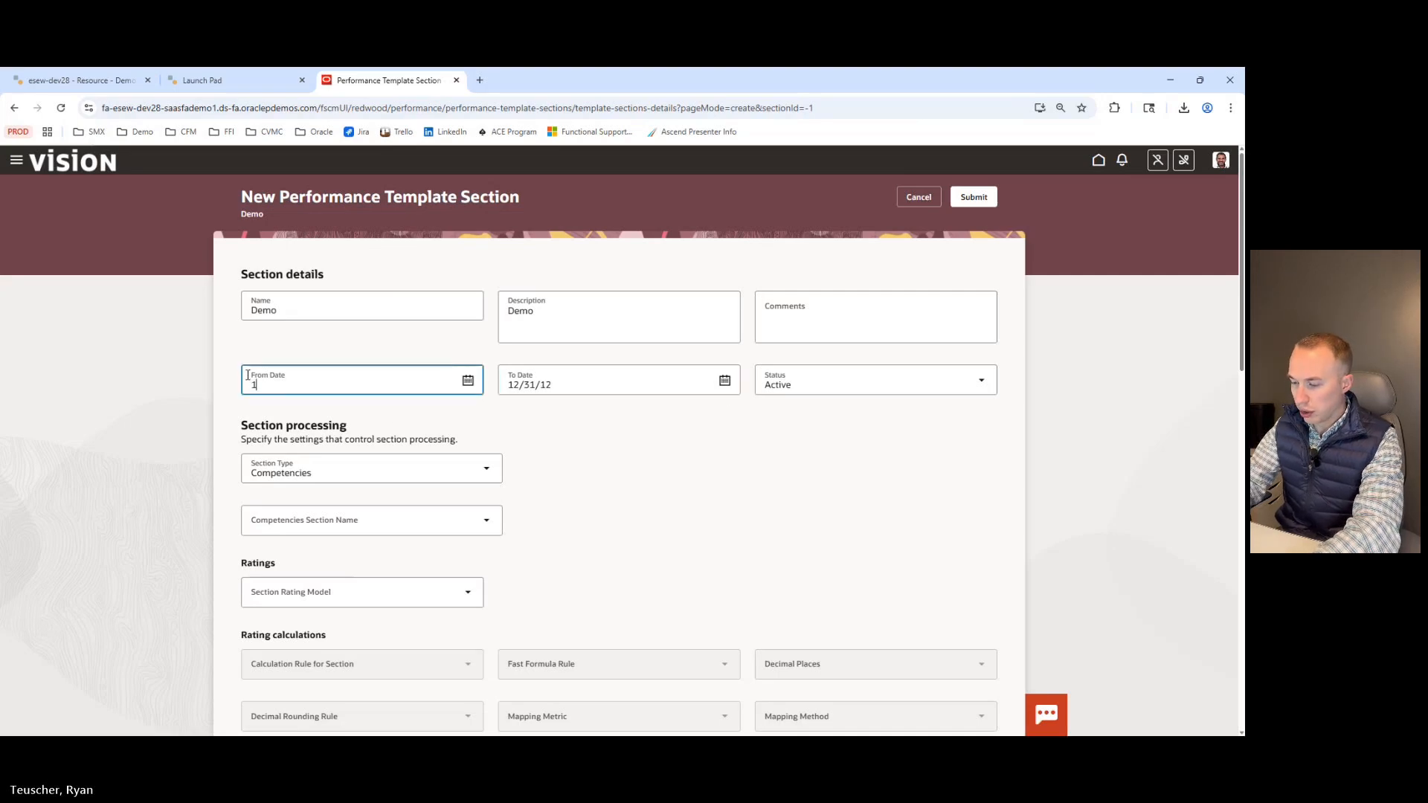
pyautogui.write('/1/1951')
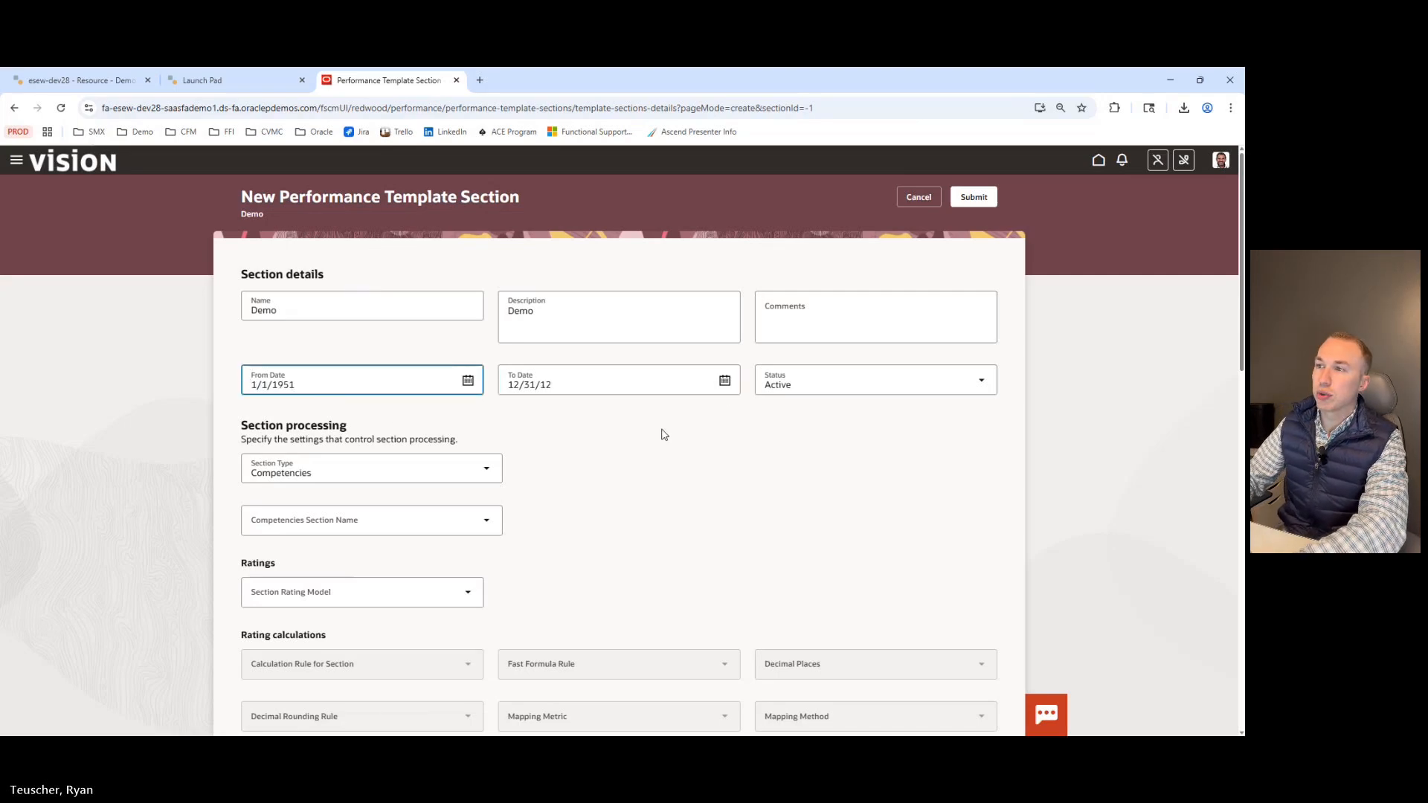
pyautogui.click(662, 437)
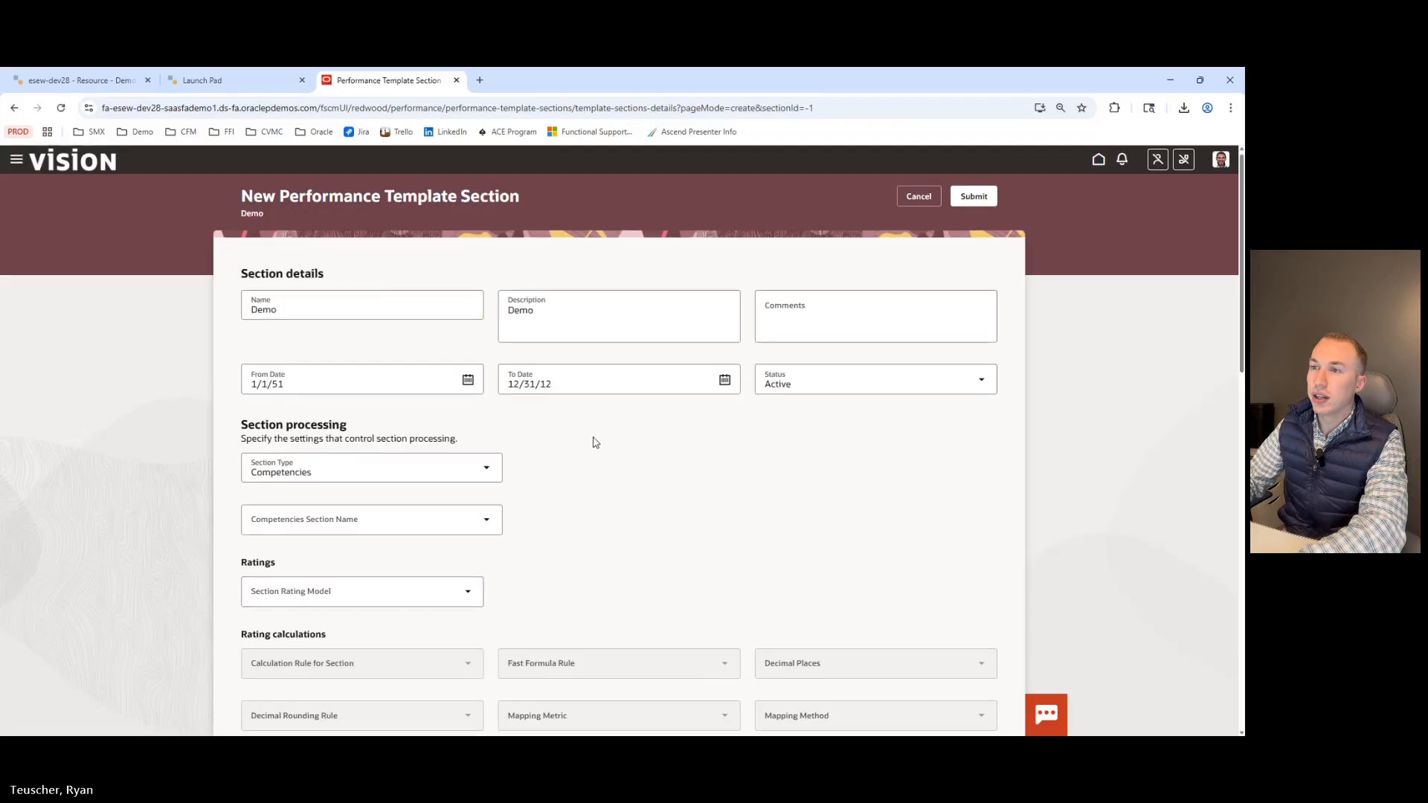
# Review the available Section Type options and close the list.
pyautogui.scroll(-1, 590, 439)
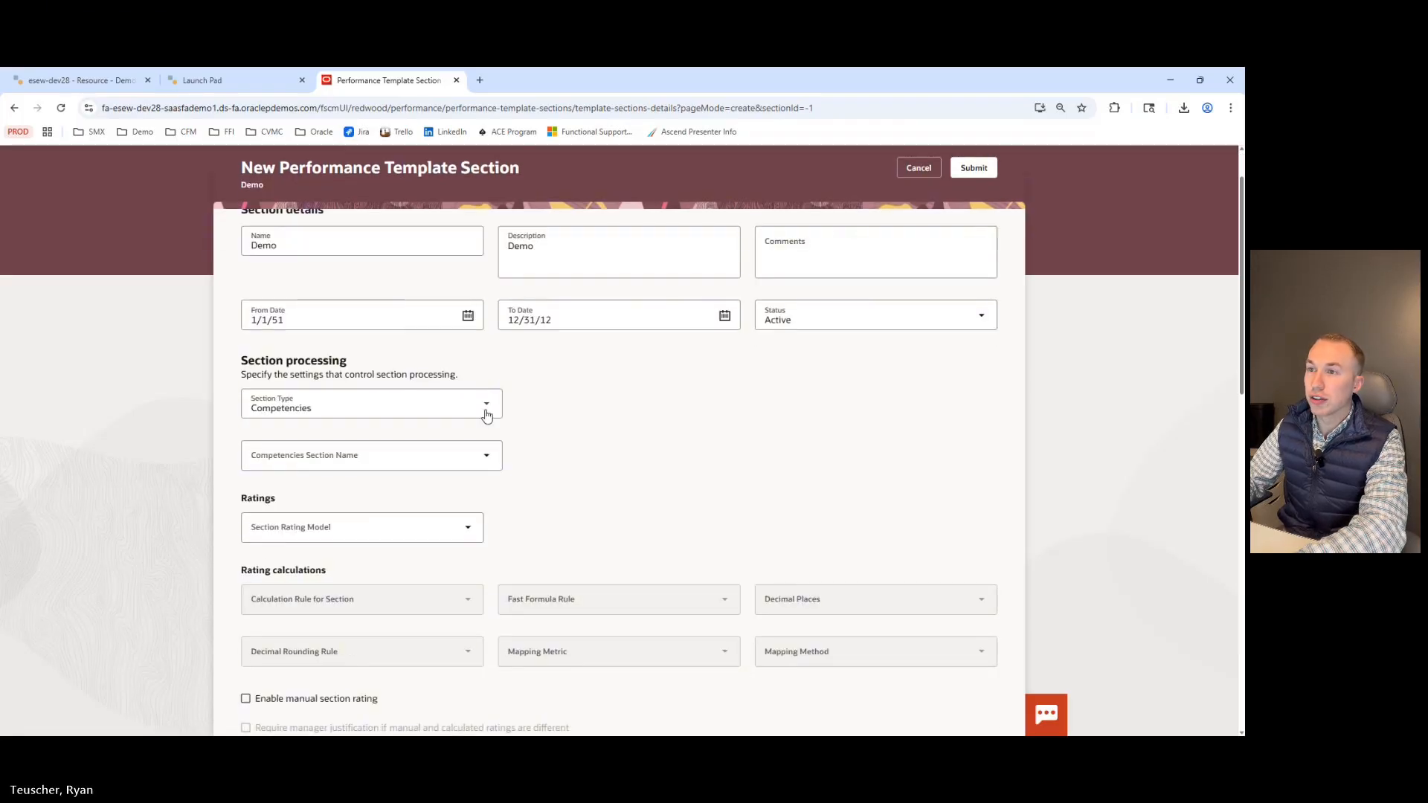
pyautogui.click(484, 411)
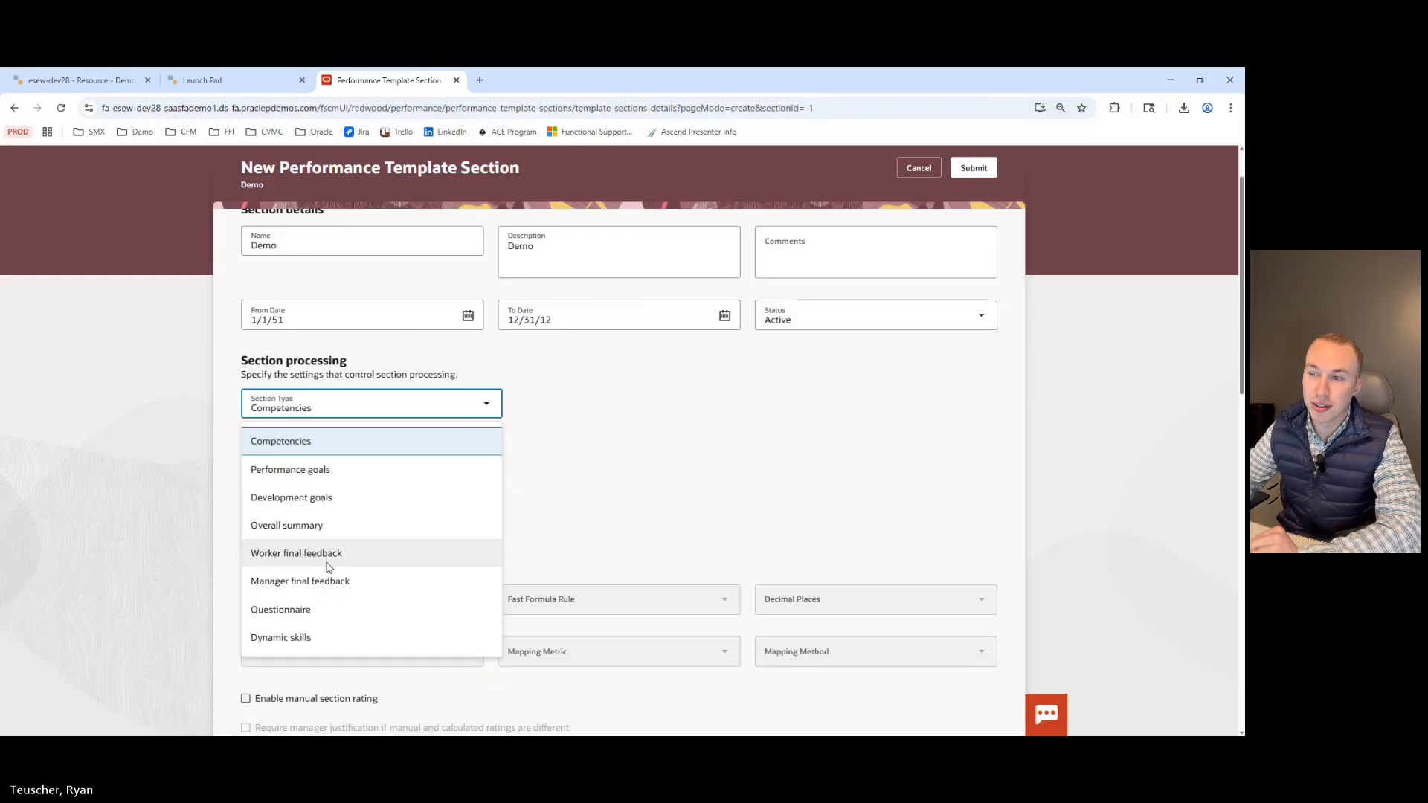
pyautogui.scroll(-1, 311, 612)
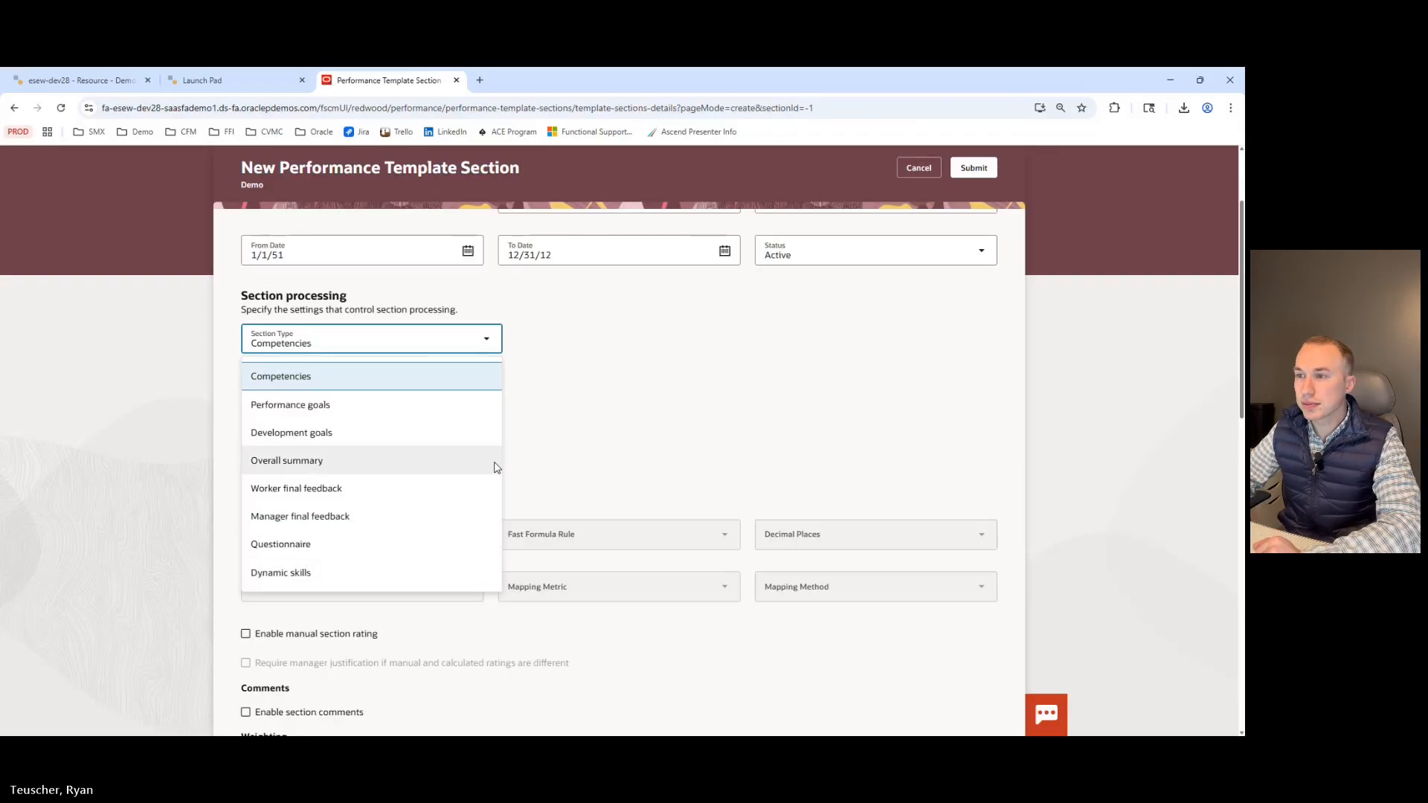
pyautogui.click(556, 440)
# Set the Competencies Section Name to Competencies.
pyautogui.scroll(-1, 521, 421)
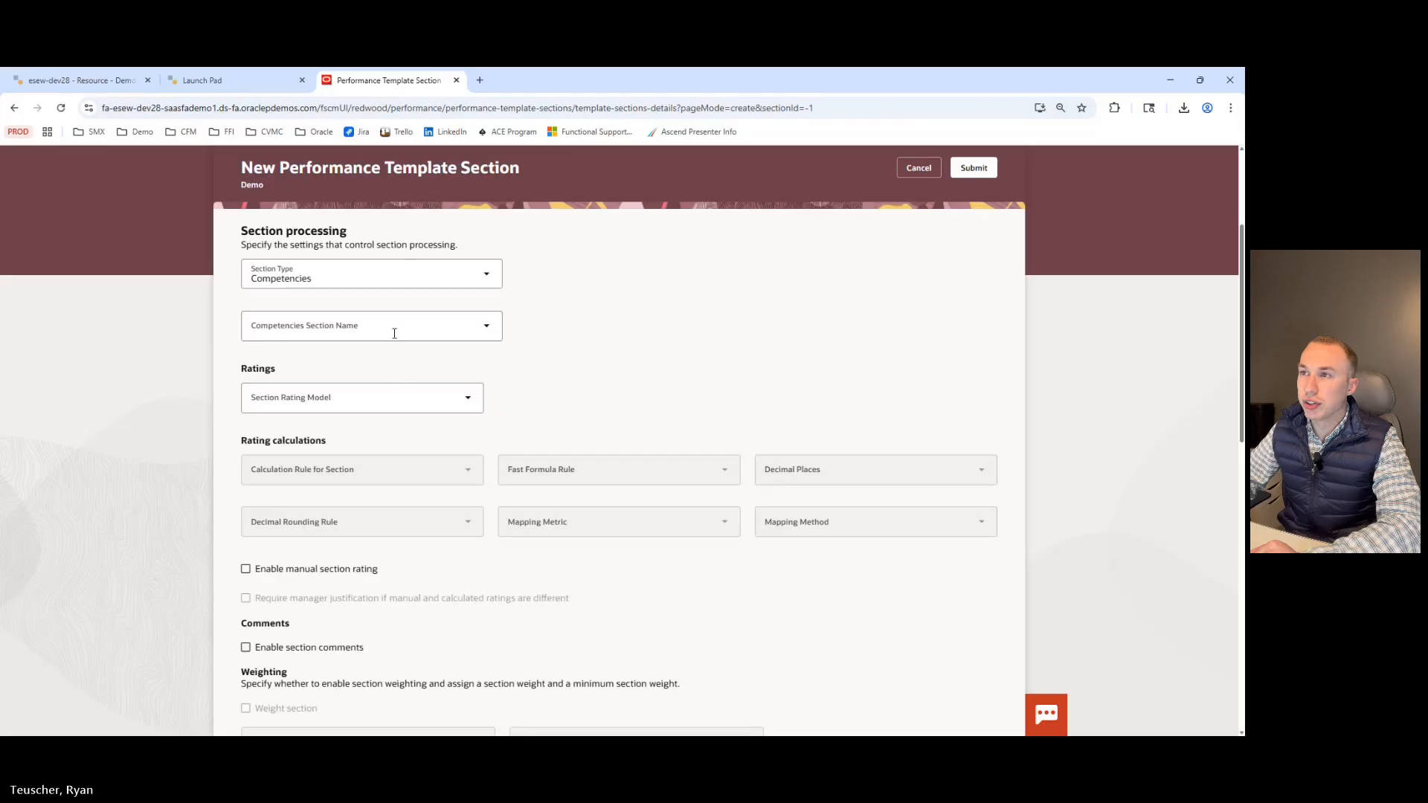
pyautogui.scroll(-1, 392, 332)
pyautogui.click(383, 275)
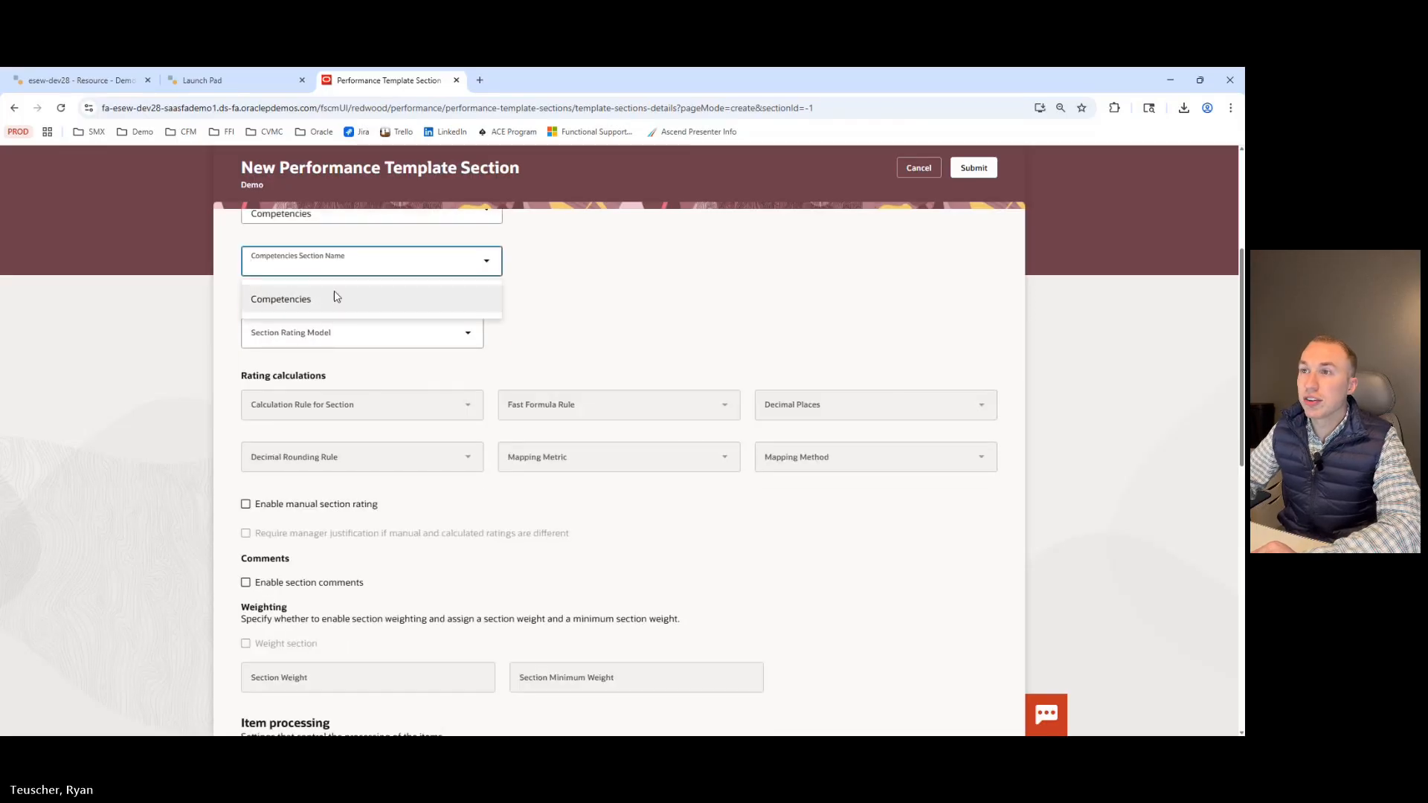
pyautogui.scroll(1, 360, 310)
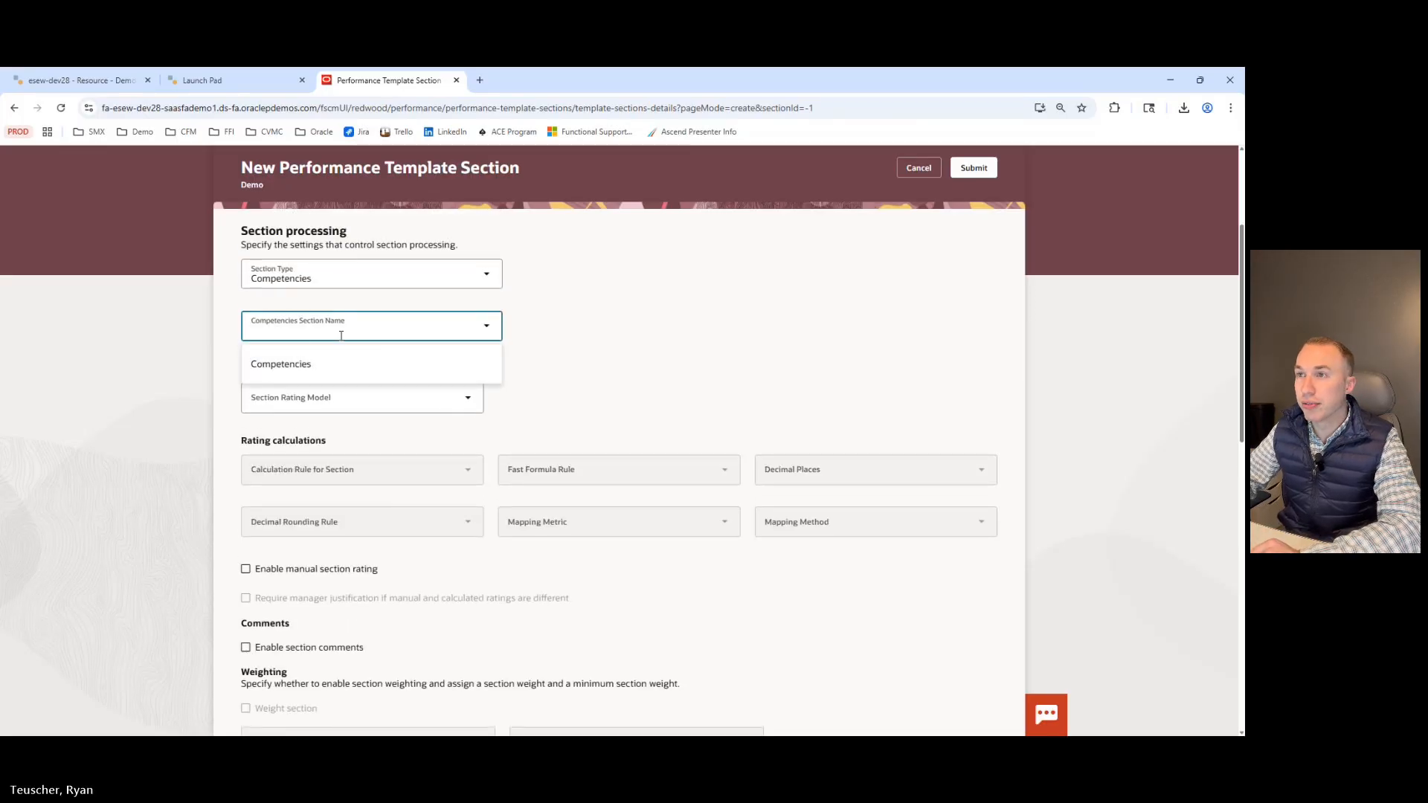
pyautogui.click(286, 364)
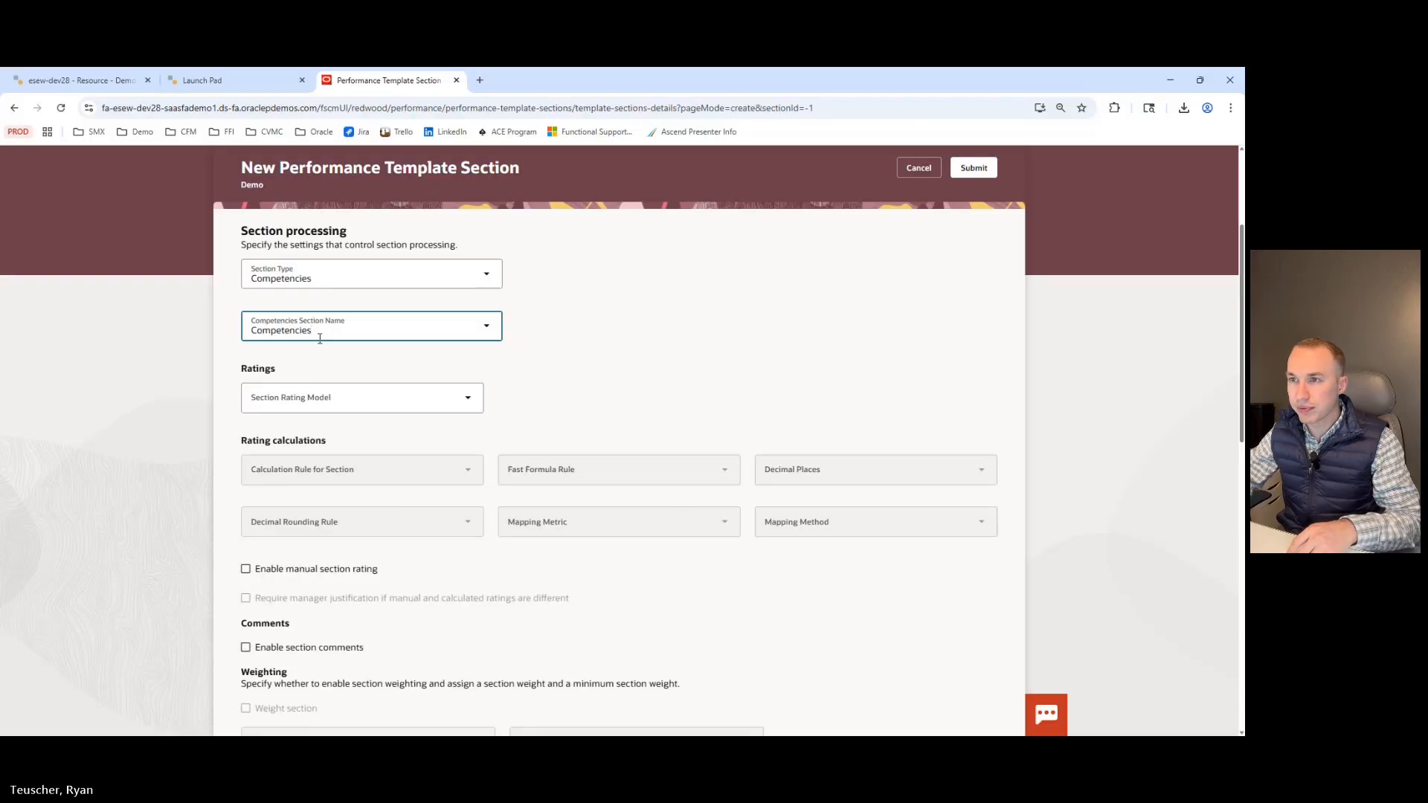
# Set the Section Rating Model to Performance Rating Model.
pyautogui.scroll(-1, 376, 352)
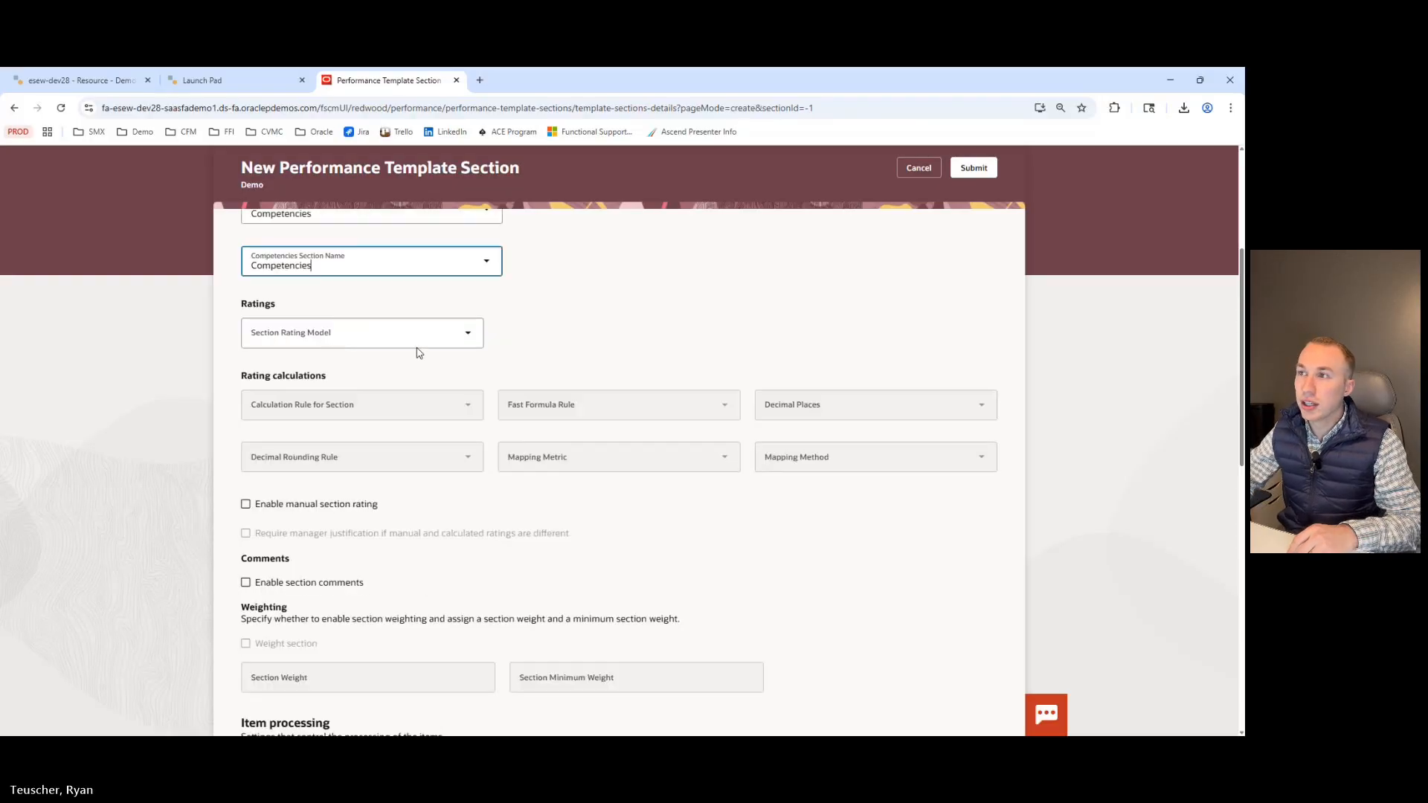
pyautogui.click(467, 336)
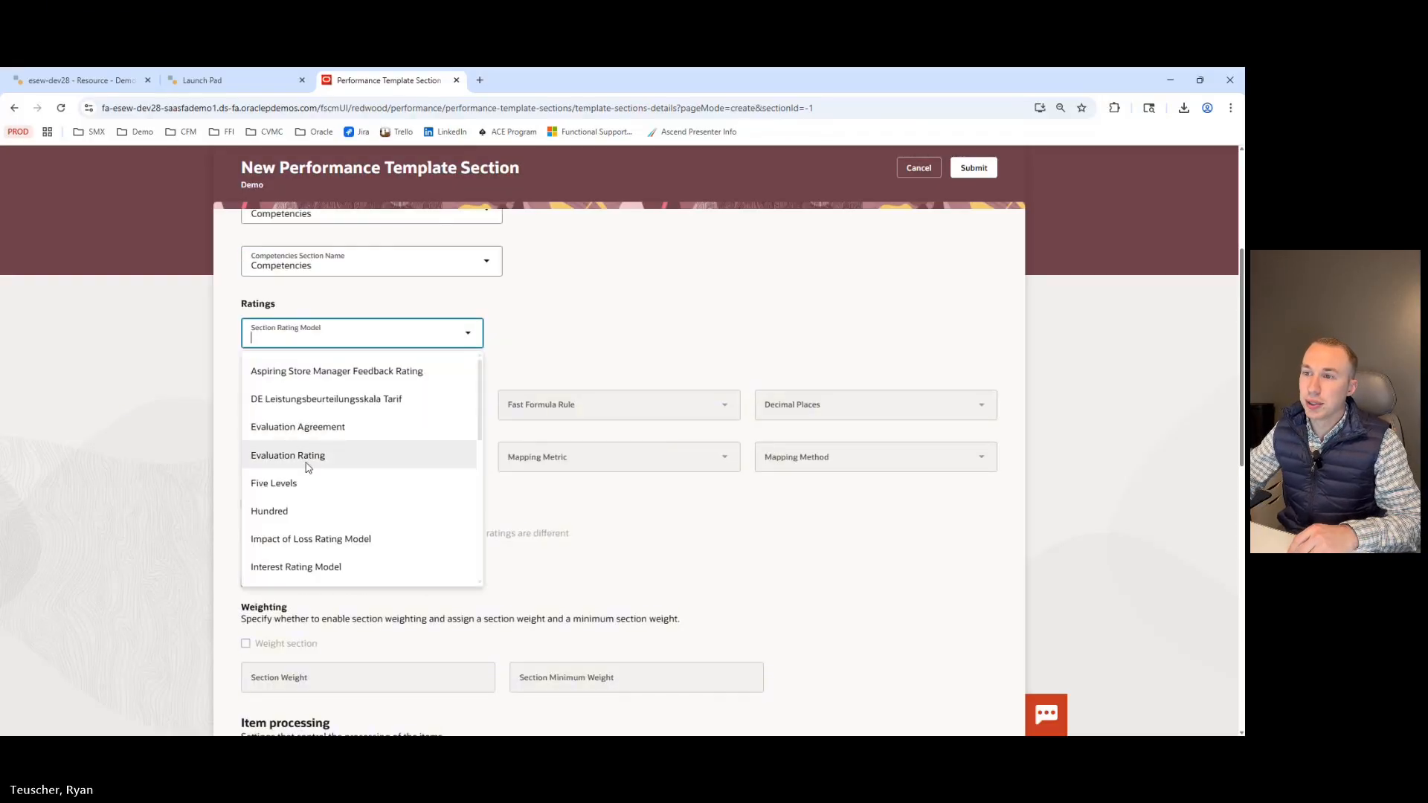
pyautogui.scroll(-4, 305, 461)
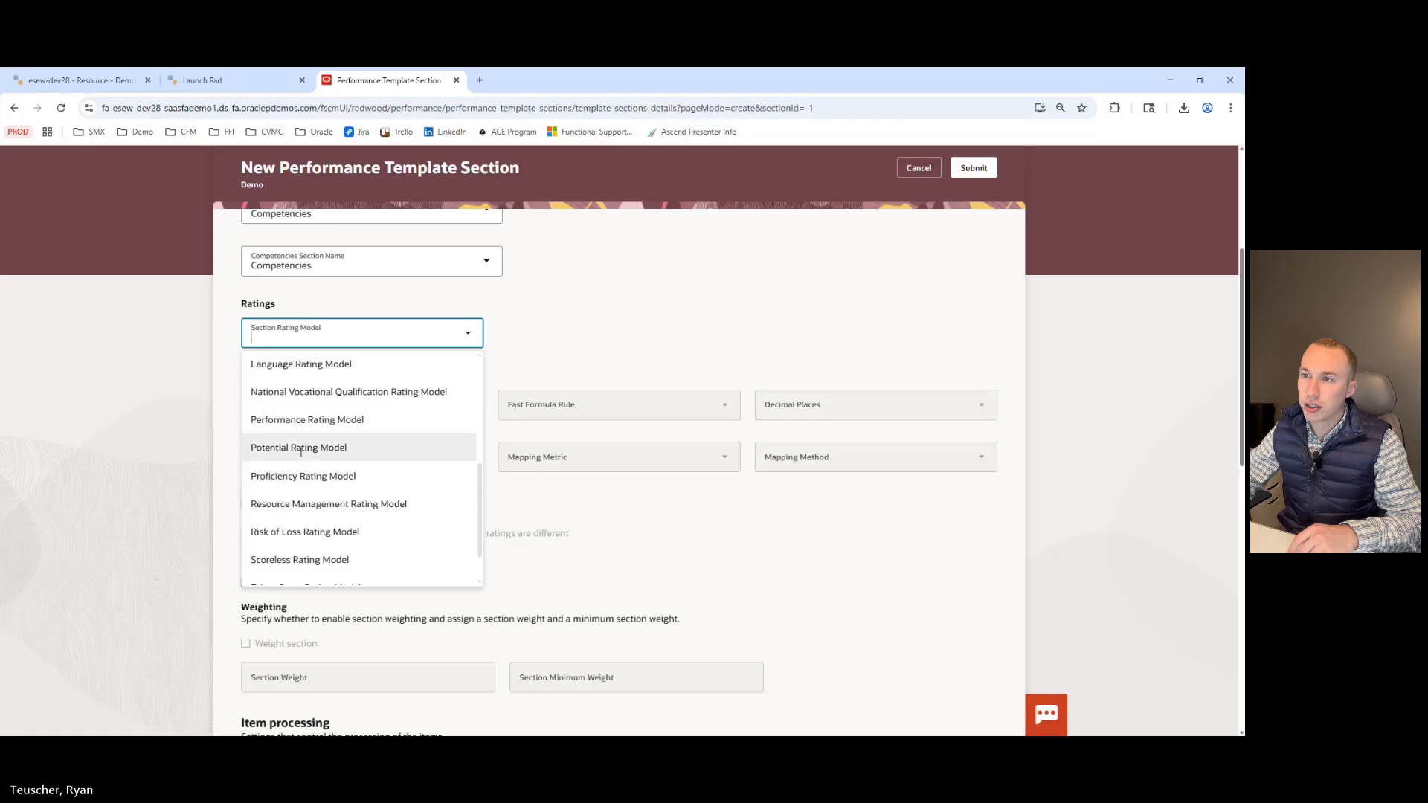
pyautogui.click(301, 421)
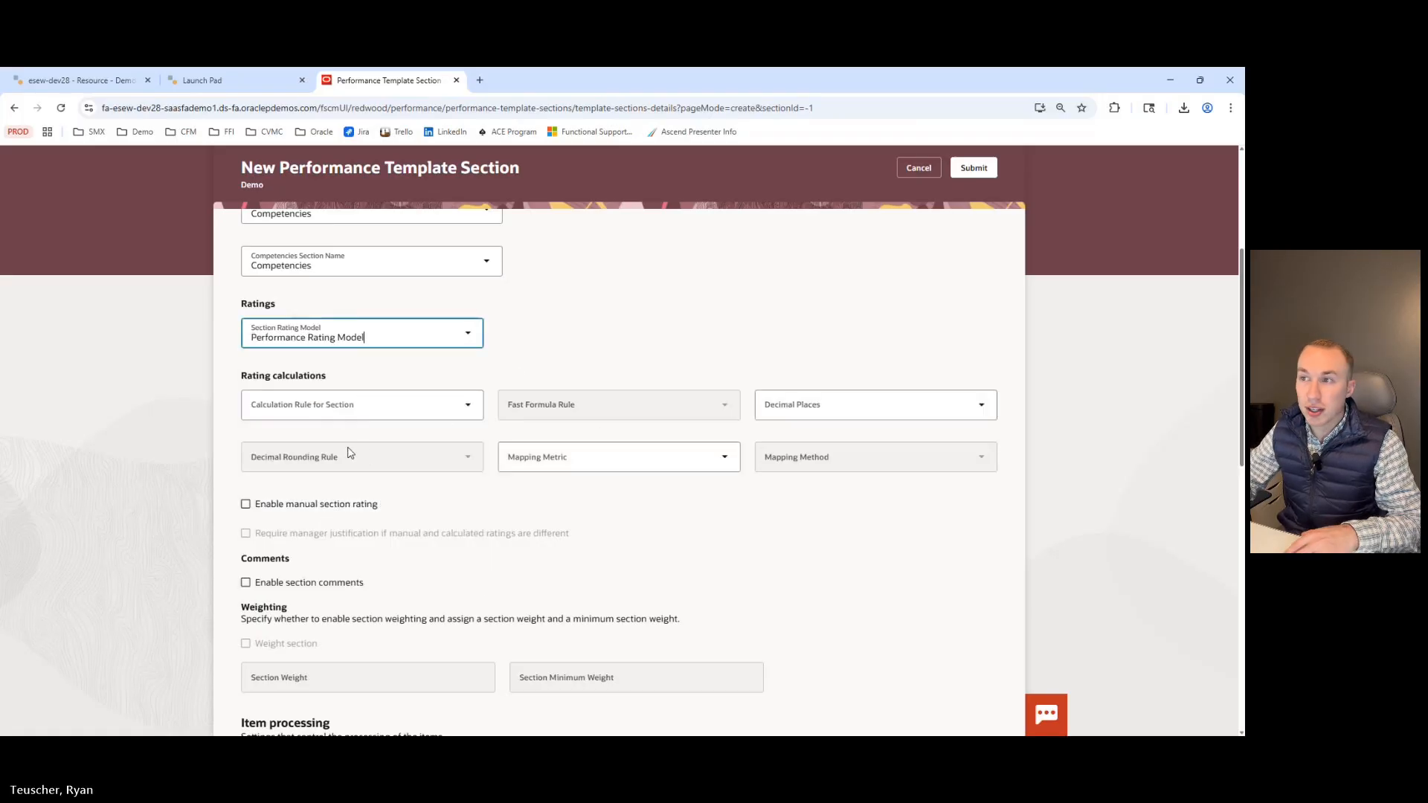
# Set the Calculation Rule for Section to Average.
pyautogui.click(465, 410)
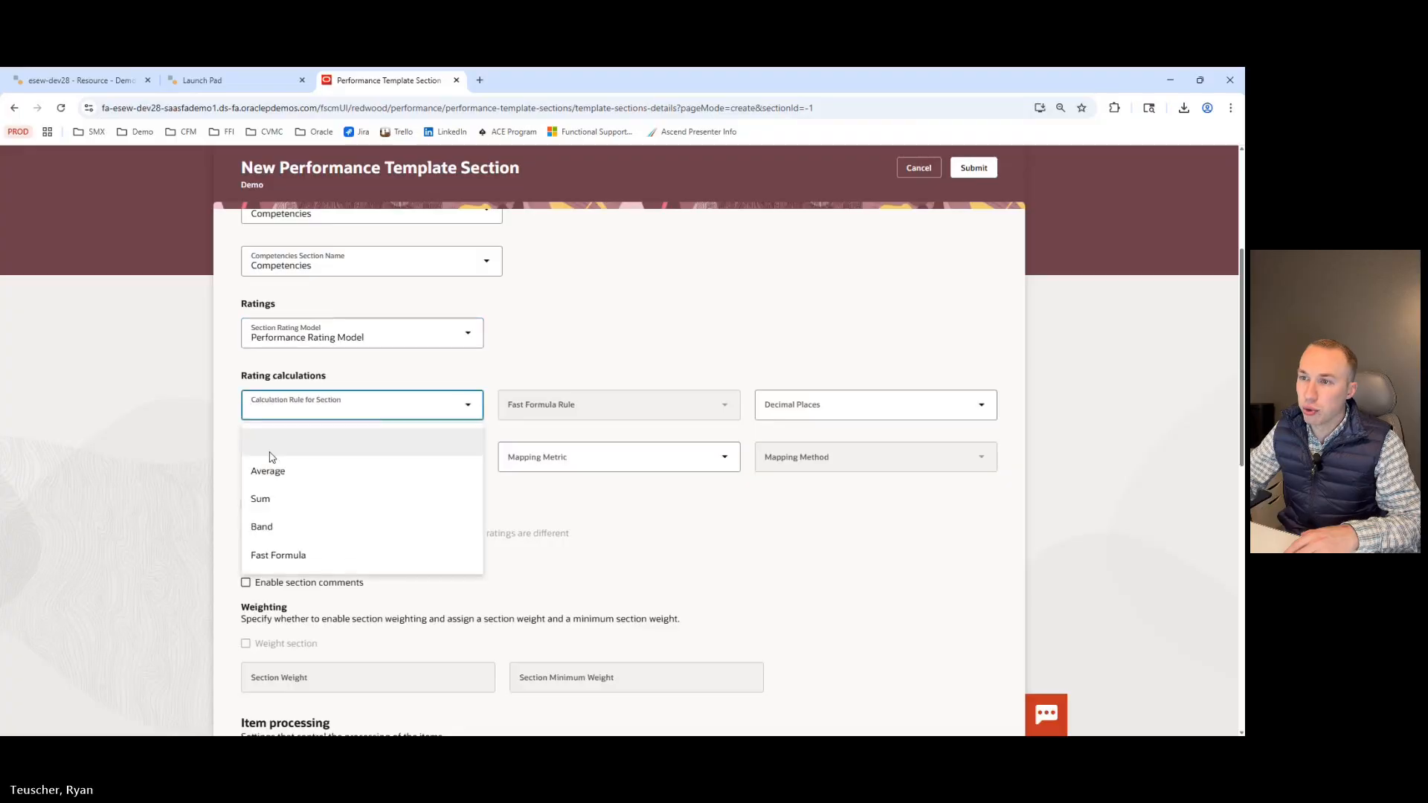
pyautogui.click(276, 469)
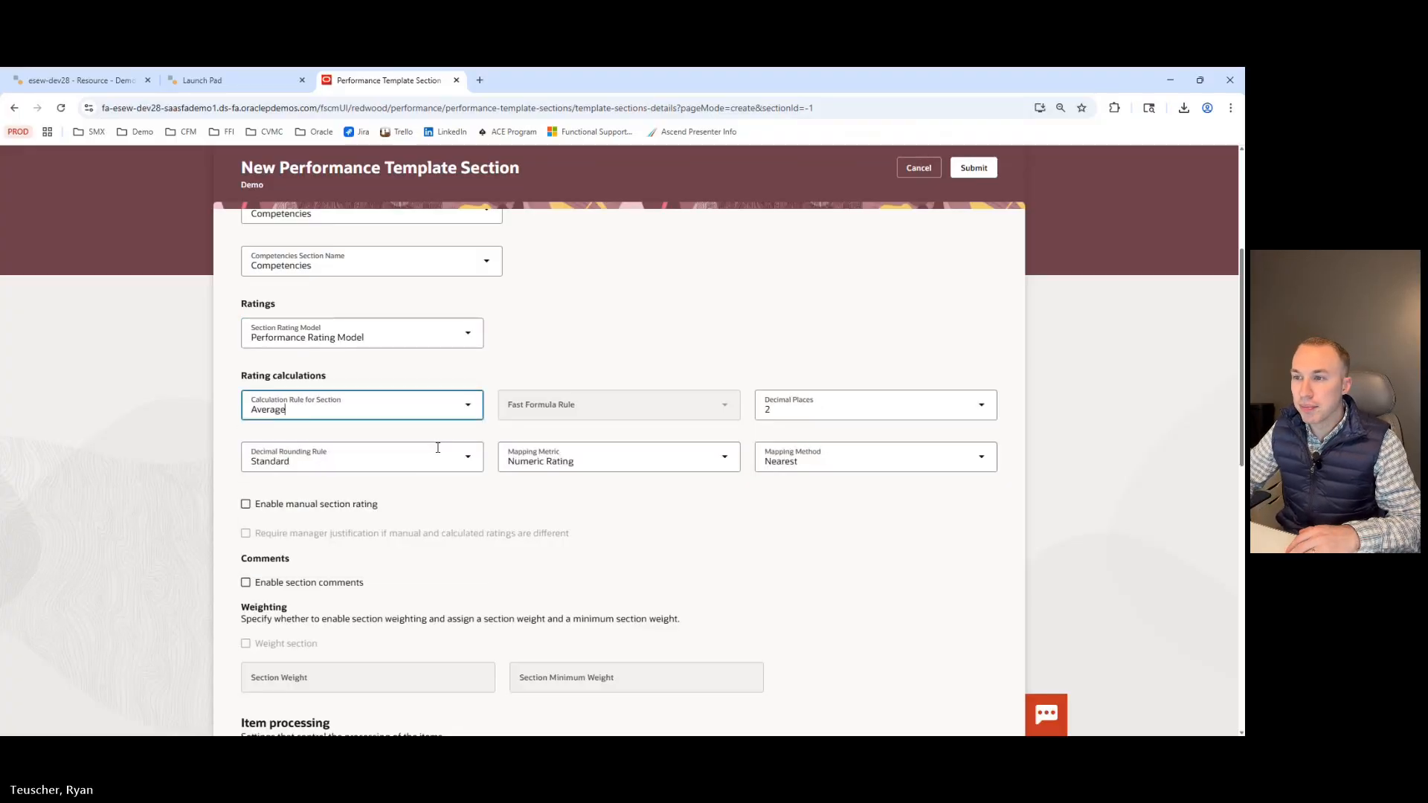
# Turn on using the section rating model for item performance ratings, leaving target performance rating off.
pyautogui.scroll(-2, 520, 414)
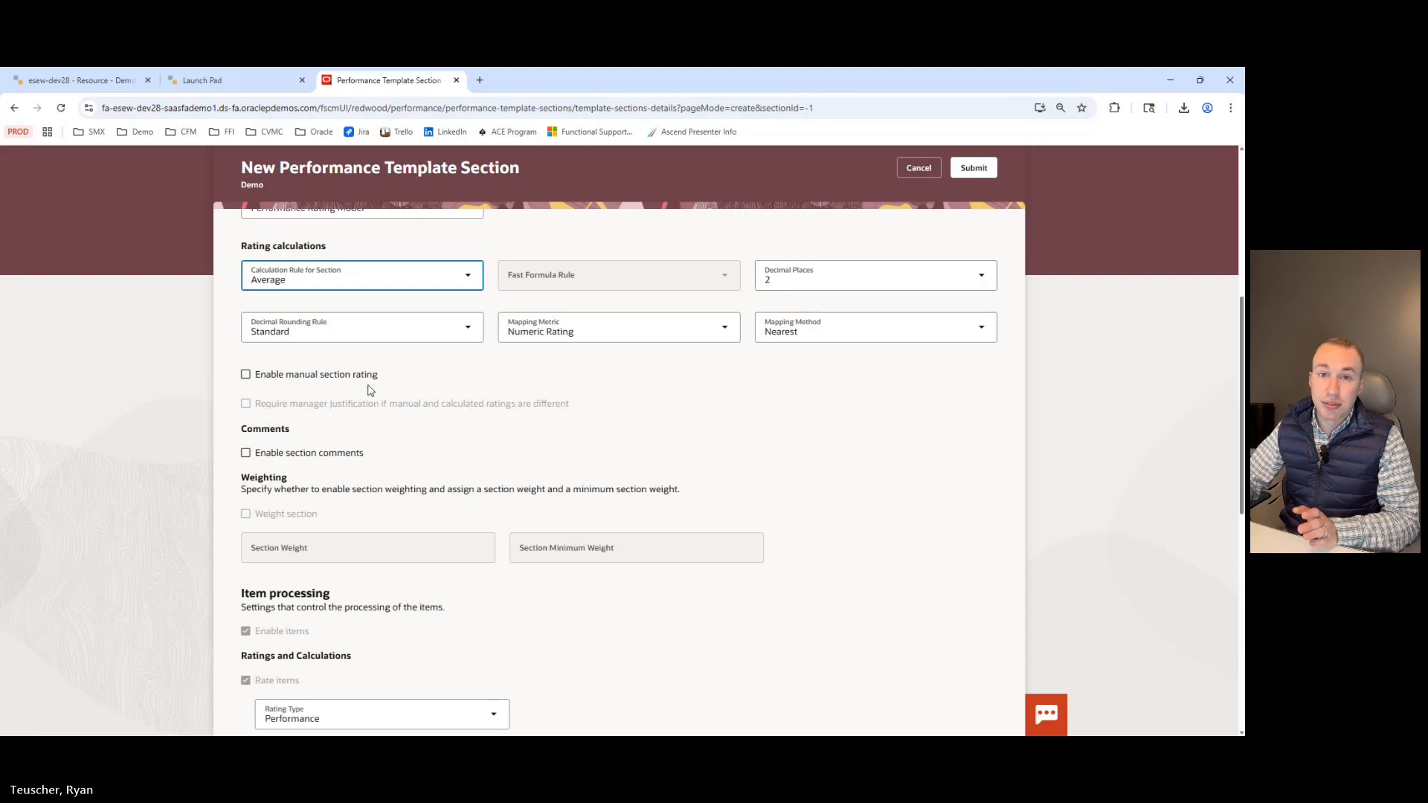
pyautogui.scroll(-5, 376, 391)
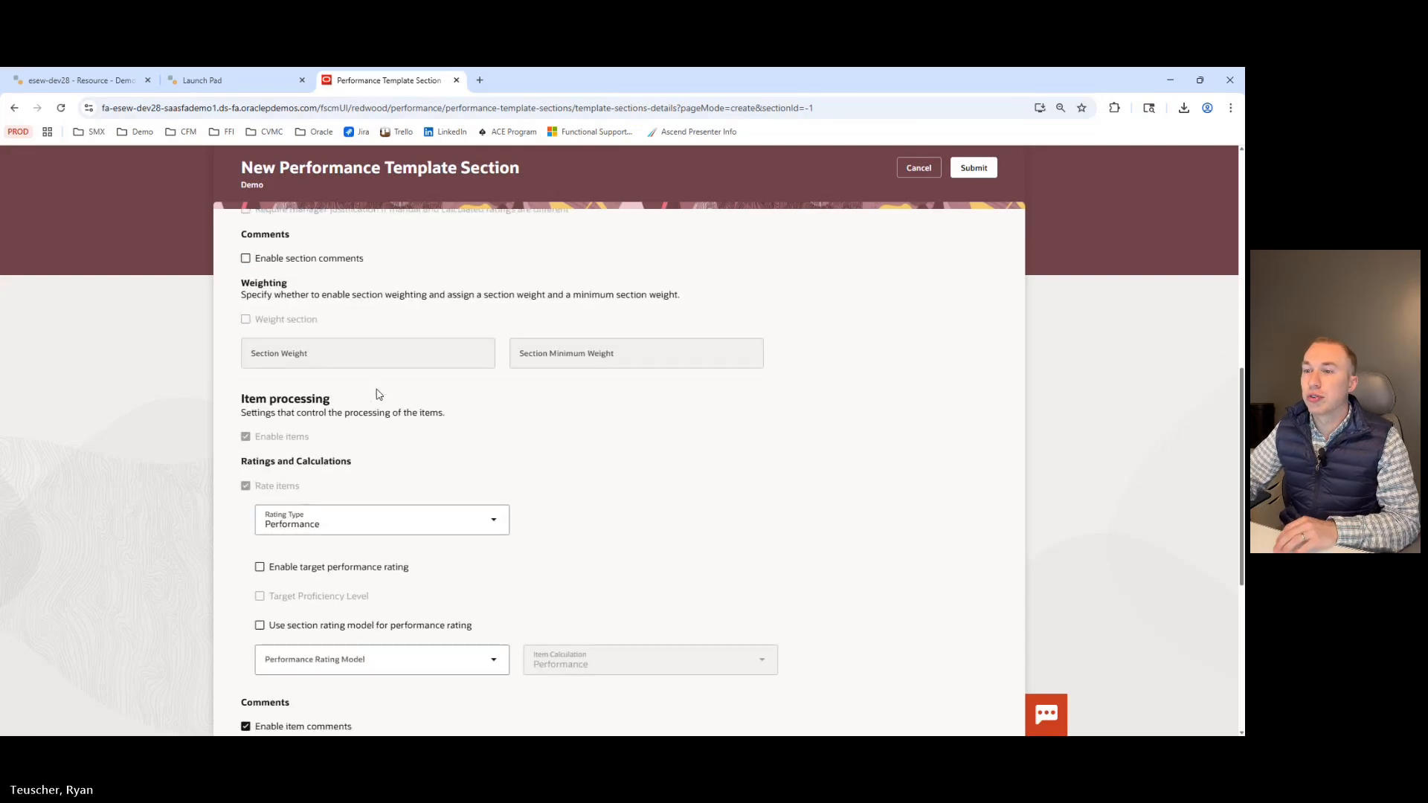
pyautogui.scroll(3, 389, 395)
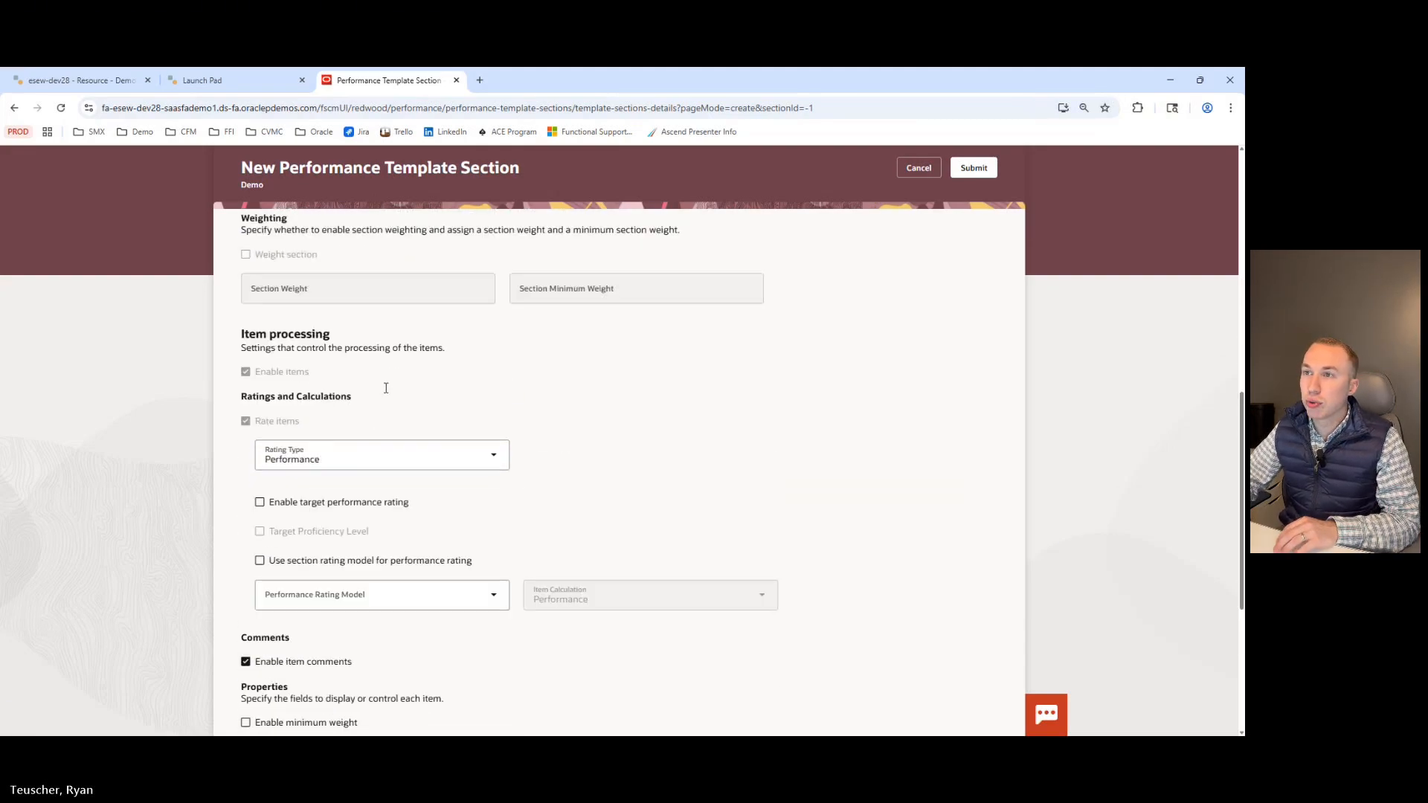
pyautogui.scroll(1, 357, 422)
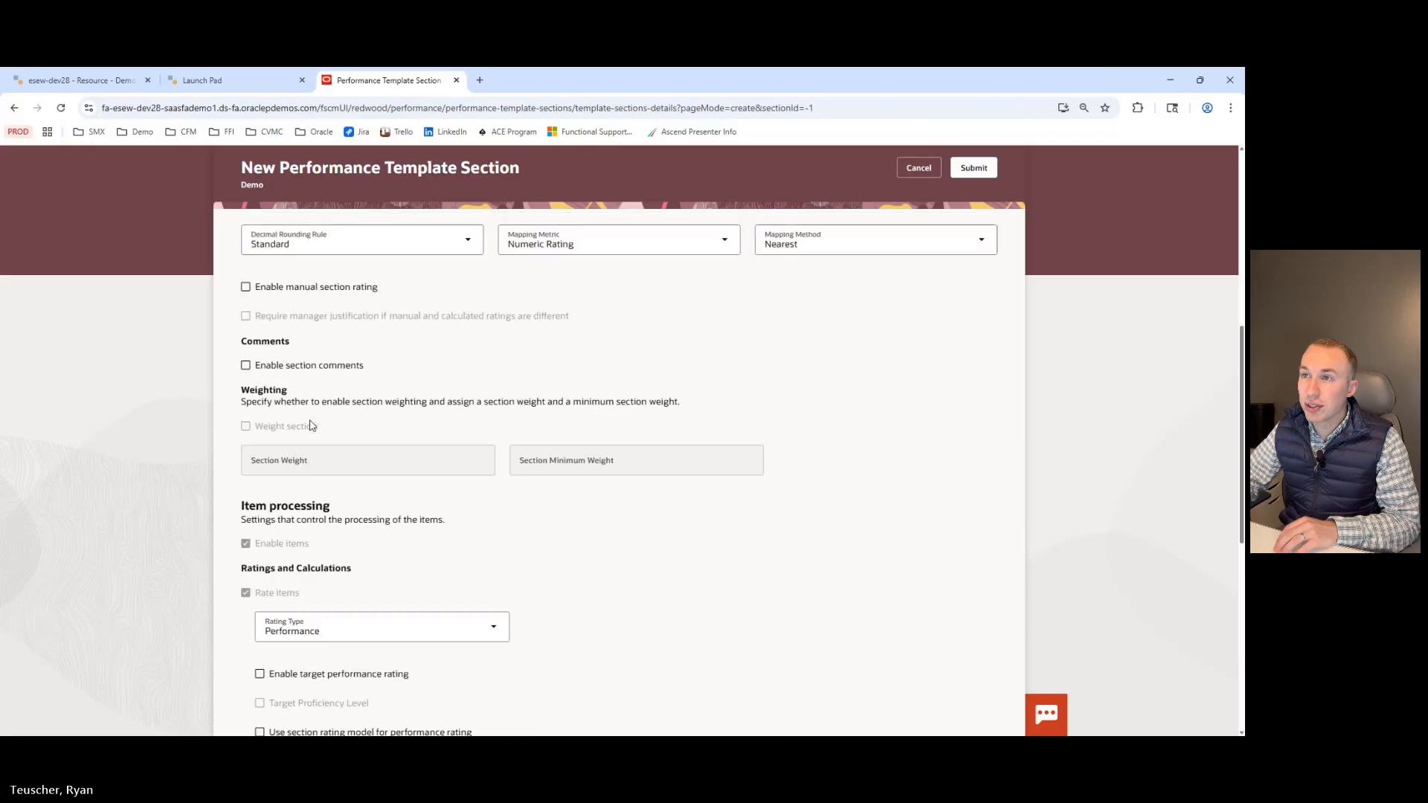
pyautogui.scroll(-1, 309, 421)
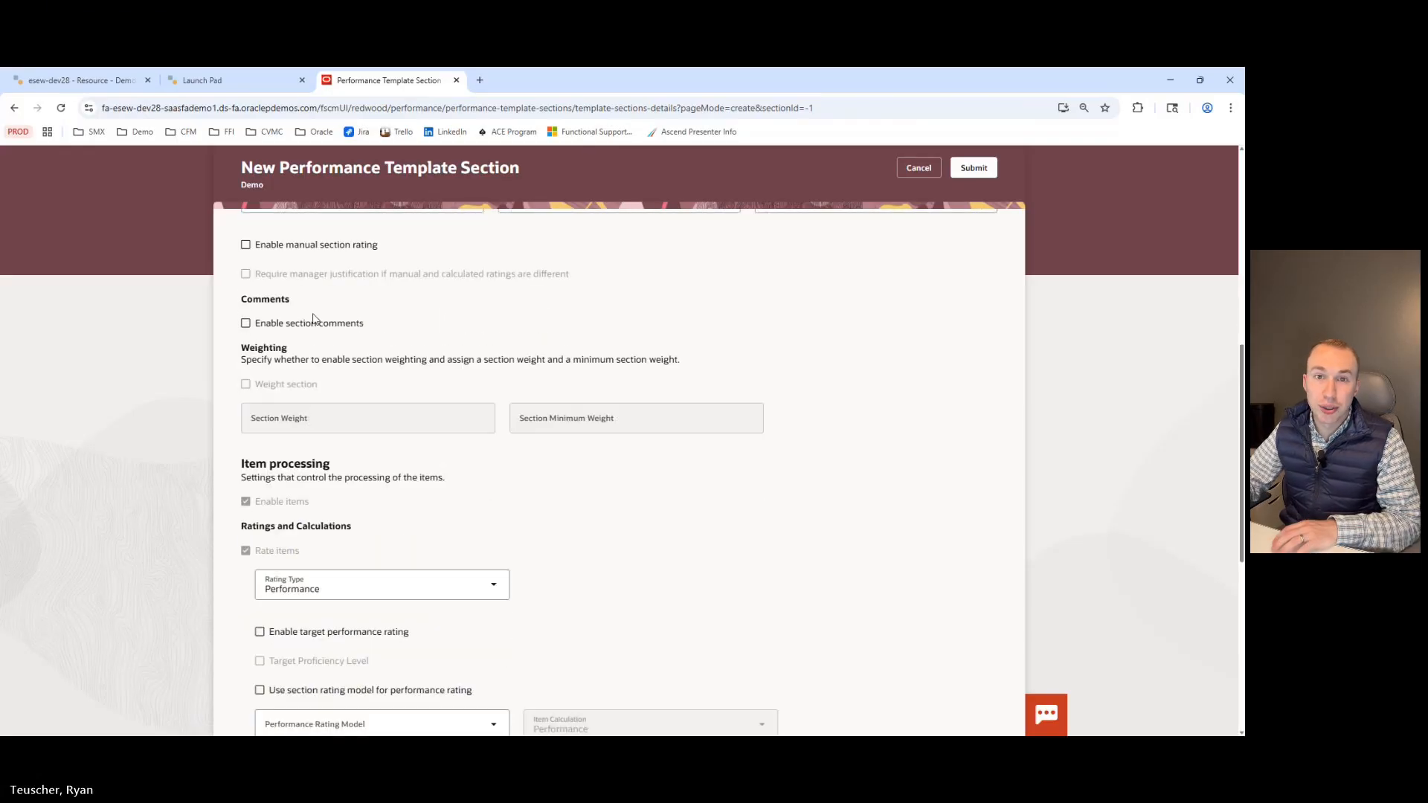
pyautogui.scroll(-3, 329, 325)
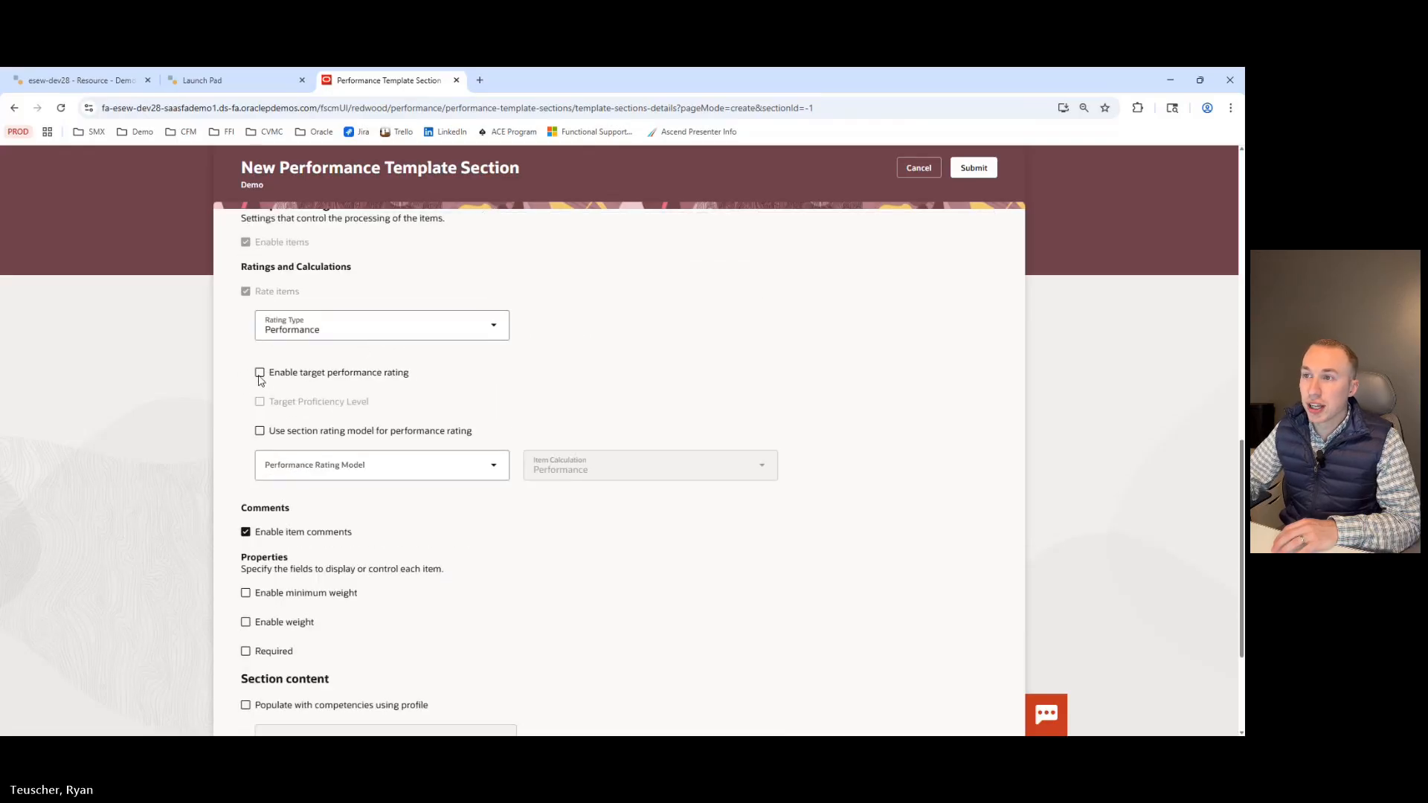
pyautogui.click(260, 376)
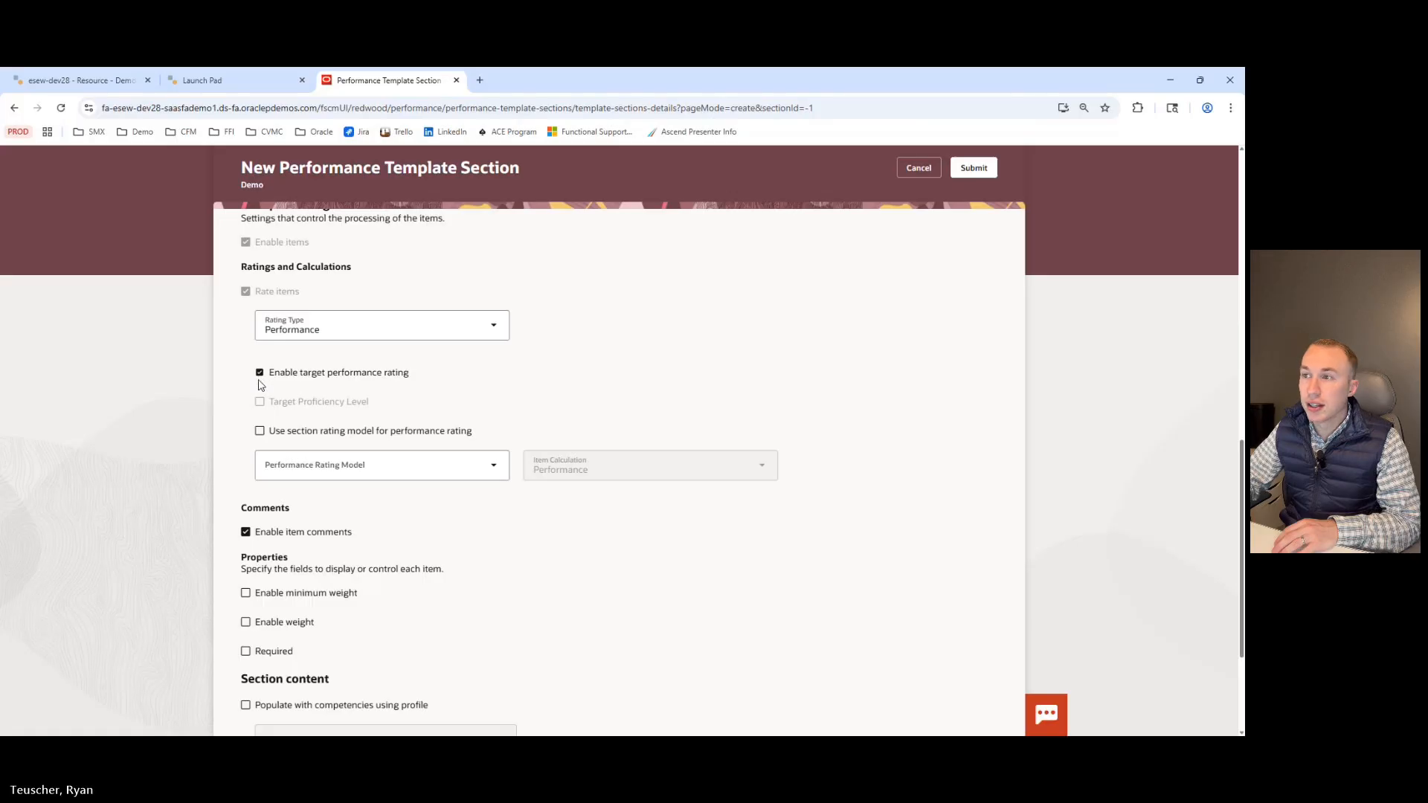
pyautogui.click(259, 374)
pyautogui.click(259, 432)
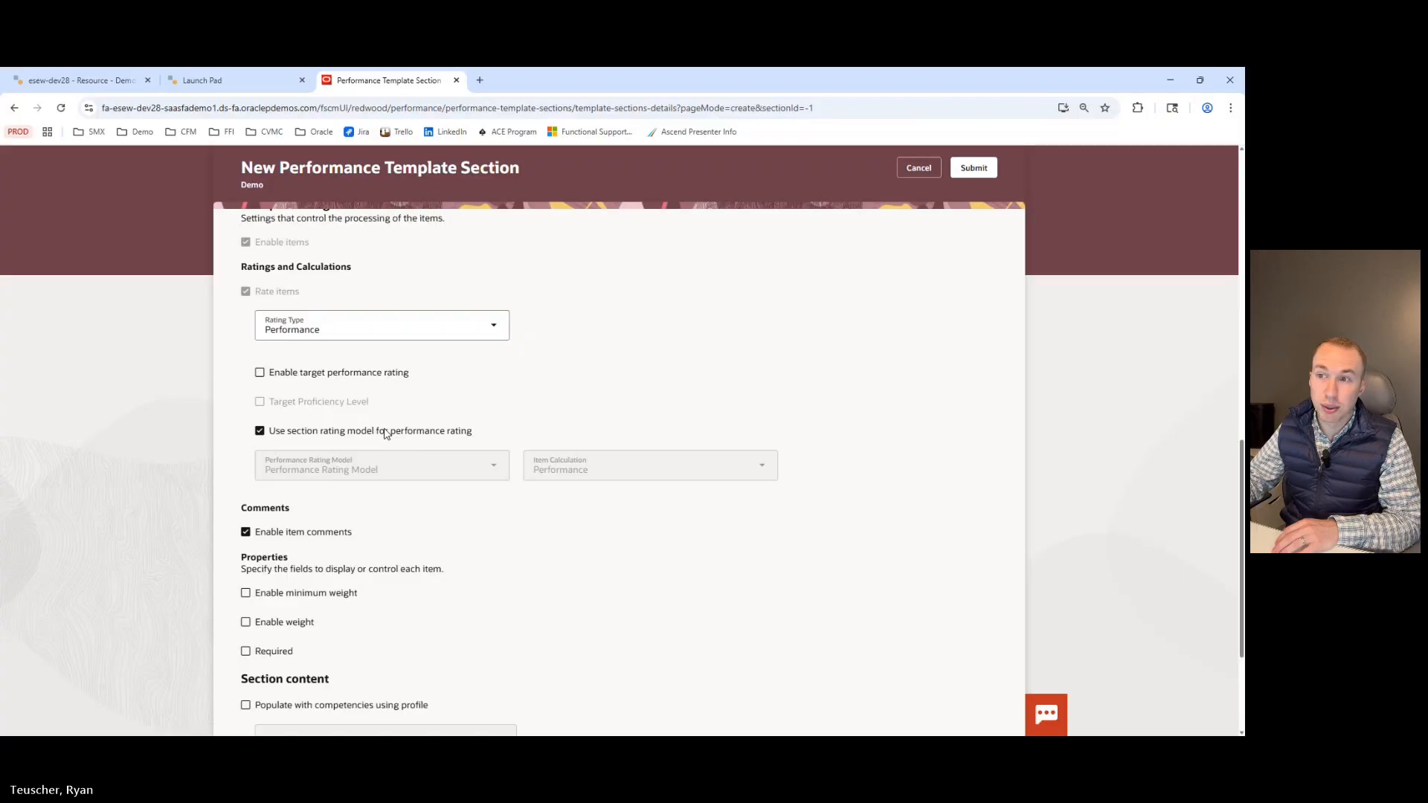
# Change the Section Type to Performance goals.
pyautogui.scroll(-2, 386, 434)
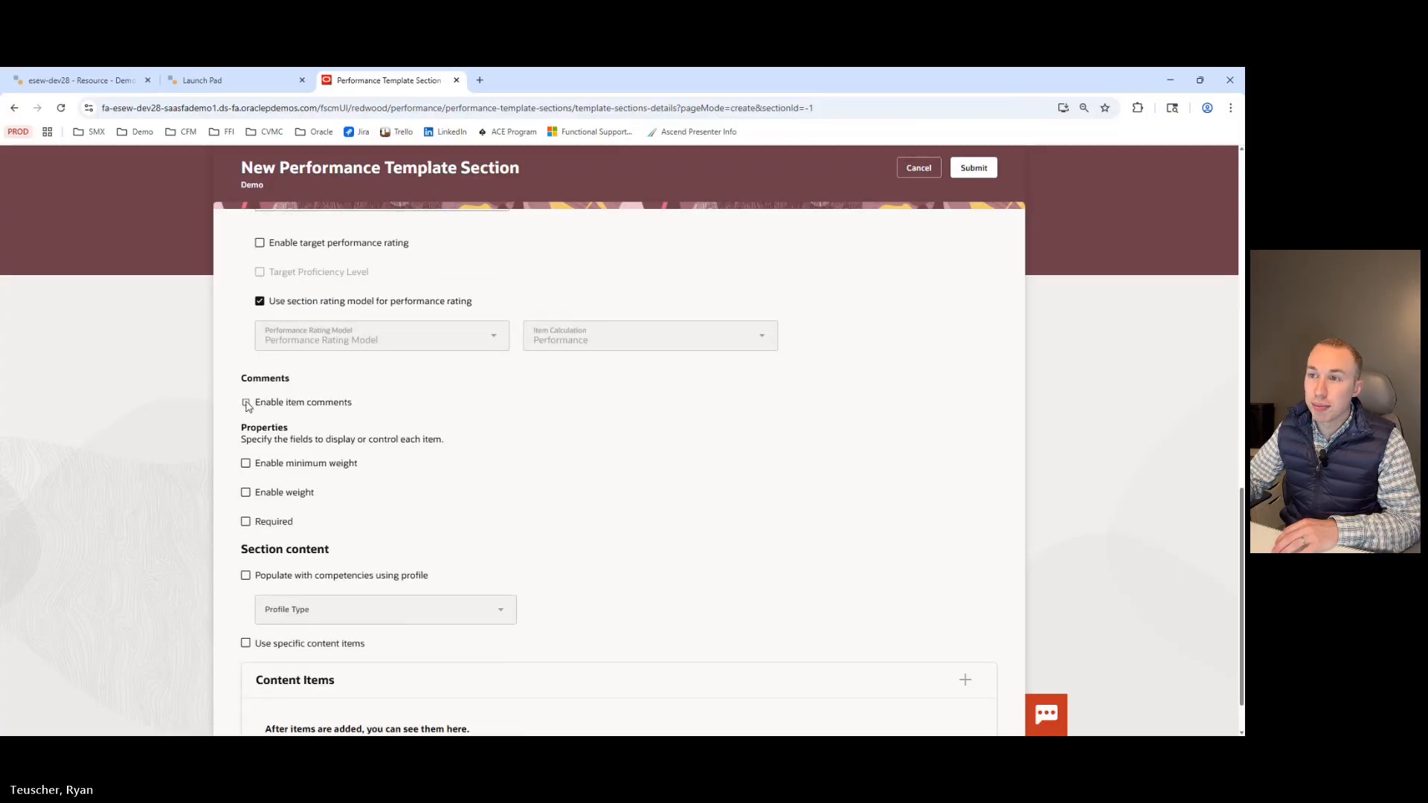
pyautogui.scroll(-1, 316, 483)
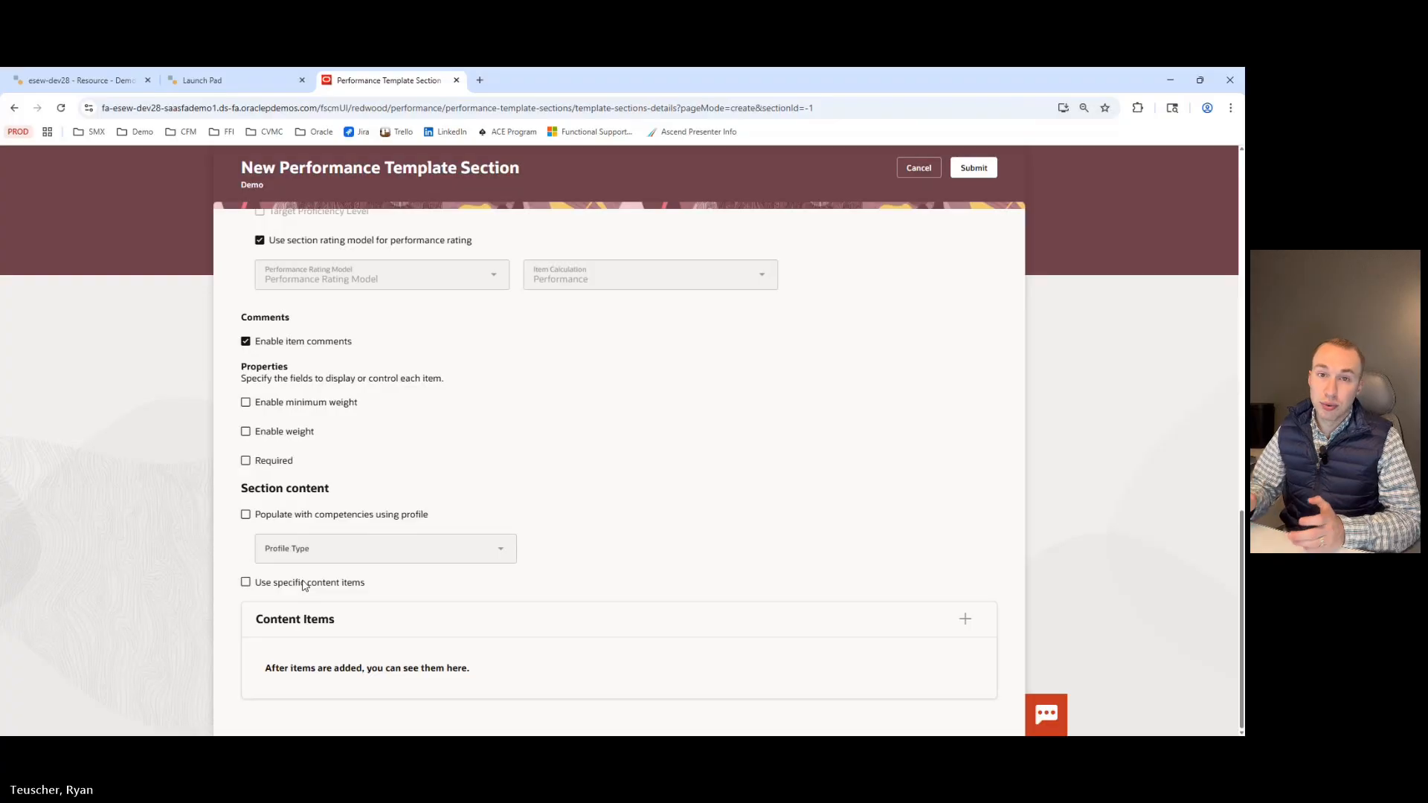
pyautogui.scroll(15, 362, 539)
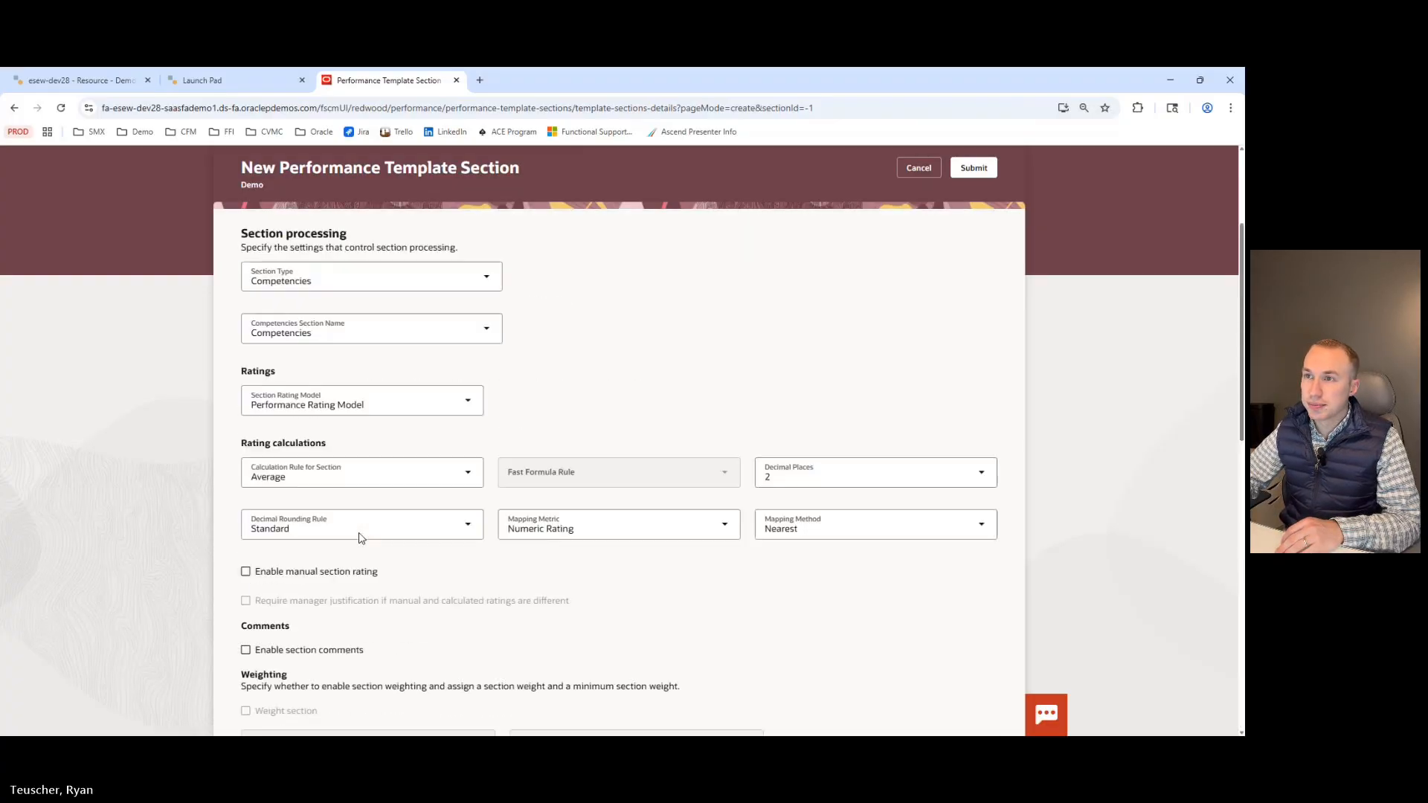
pyautogui.click(483, 473)
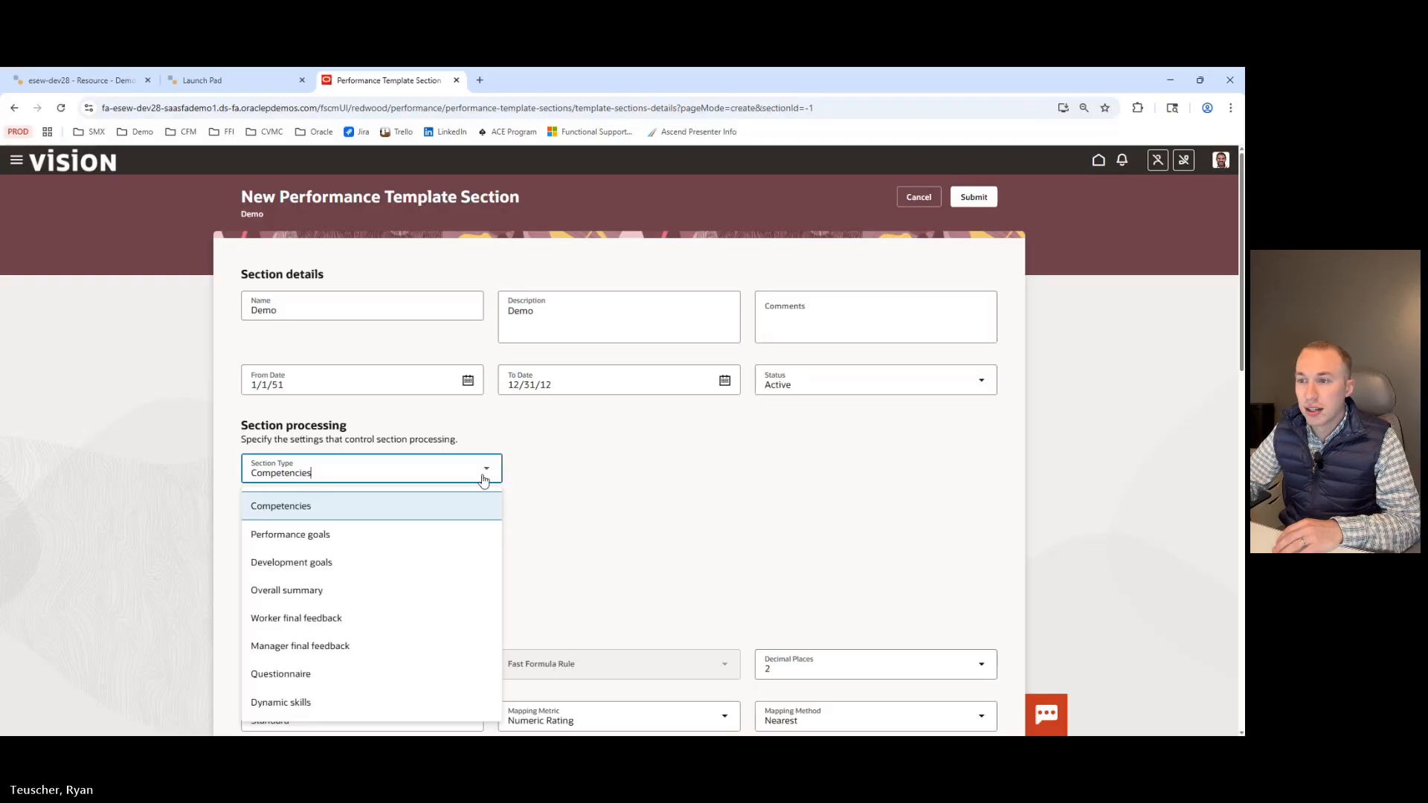
pyautogui.scroll(-1, 434, 462)
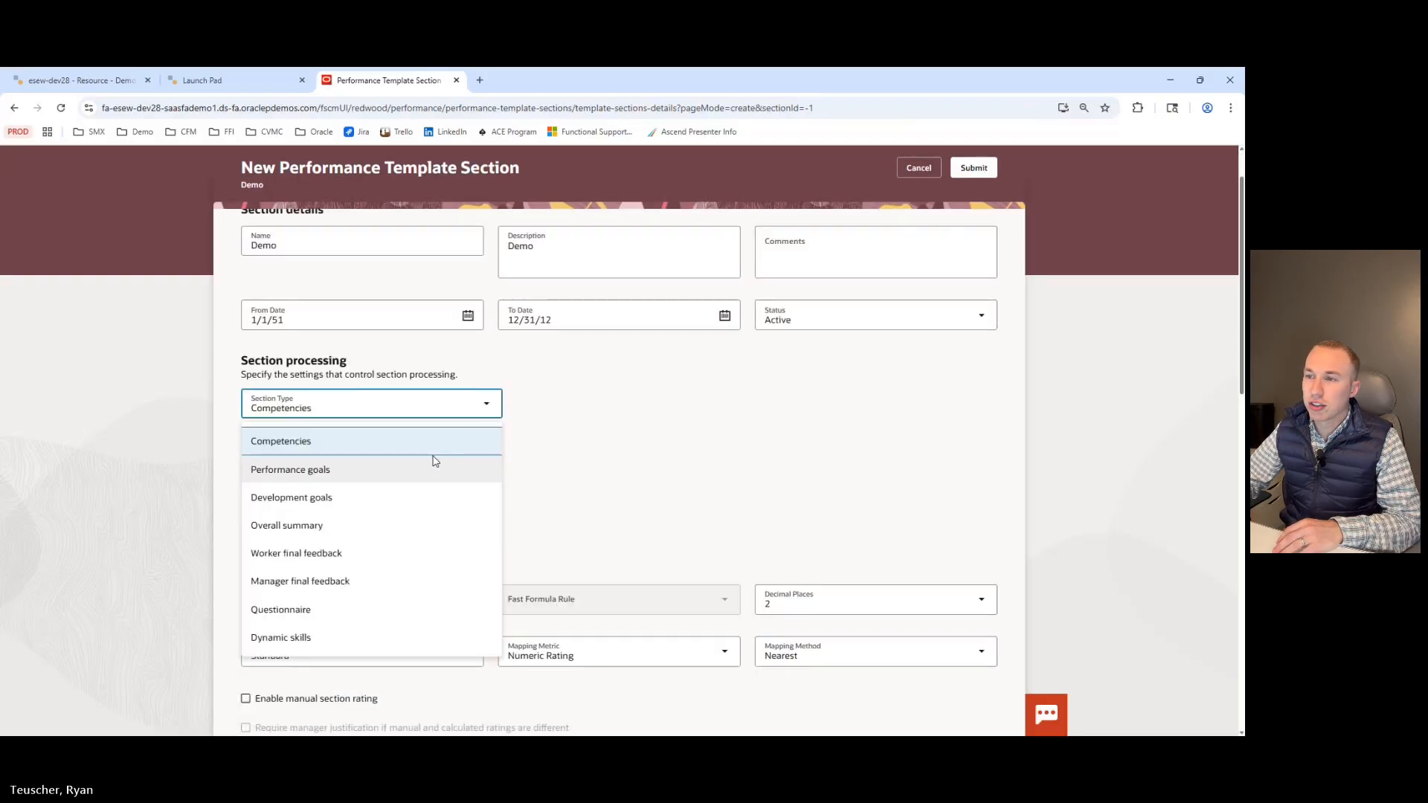
pyautogui.click(325, 470)
# Review the Performance goals settings and change the Section Type to Overall summary.
pyautogui.scroll(-2, 327, 436)
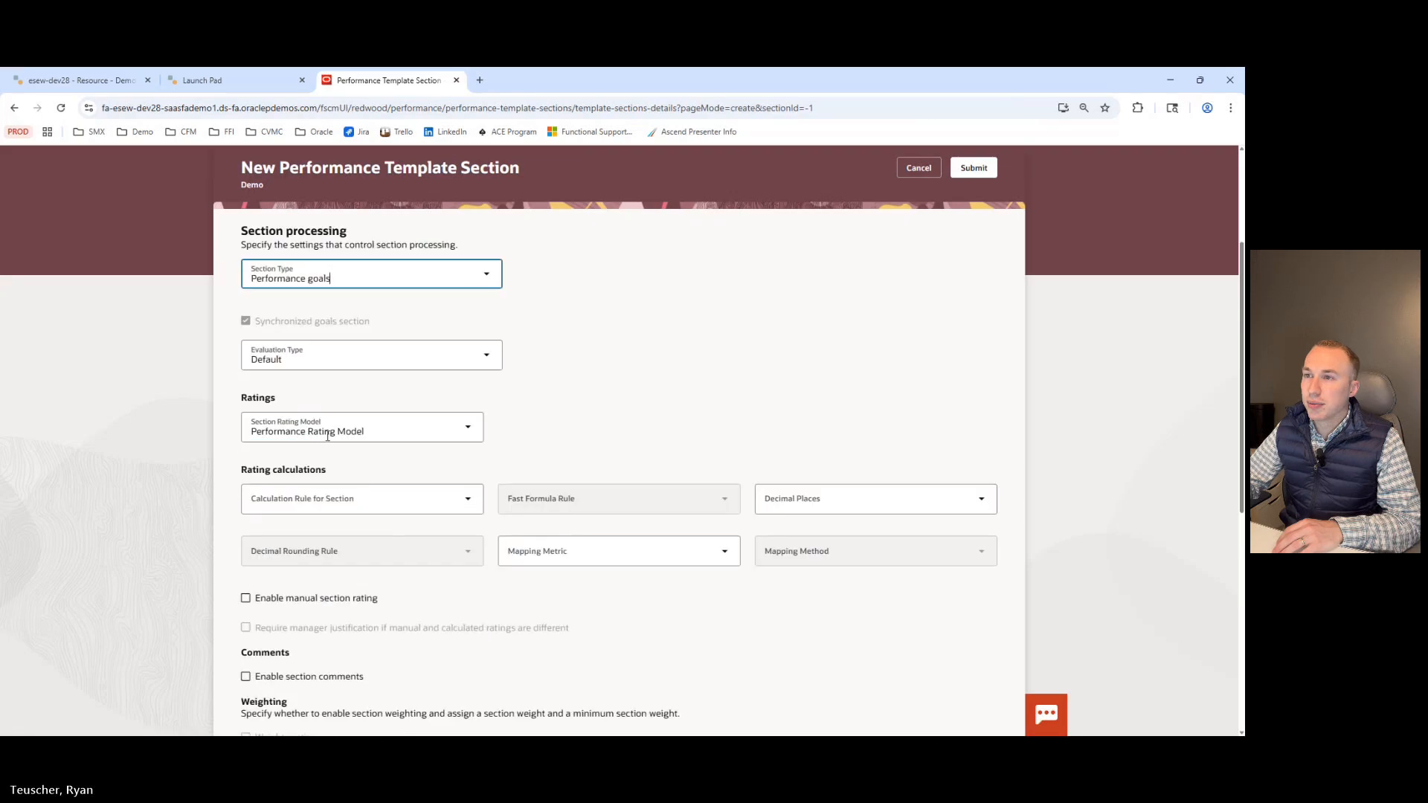
pyautogui.scroll(-3, 358, 463)
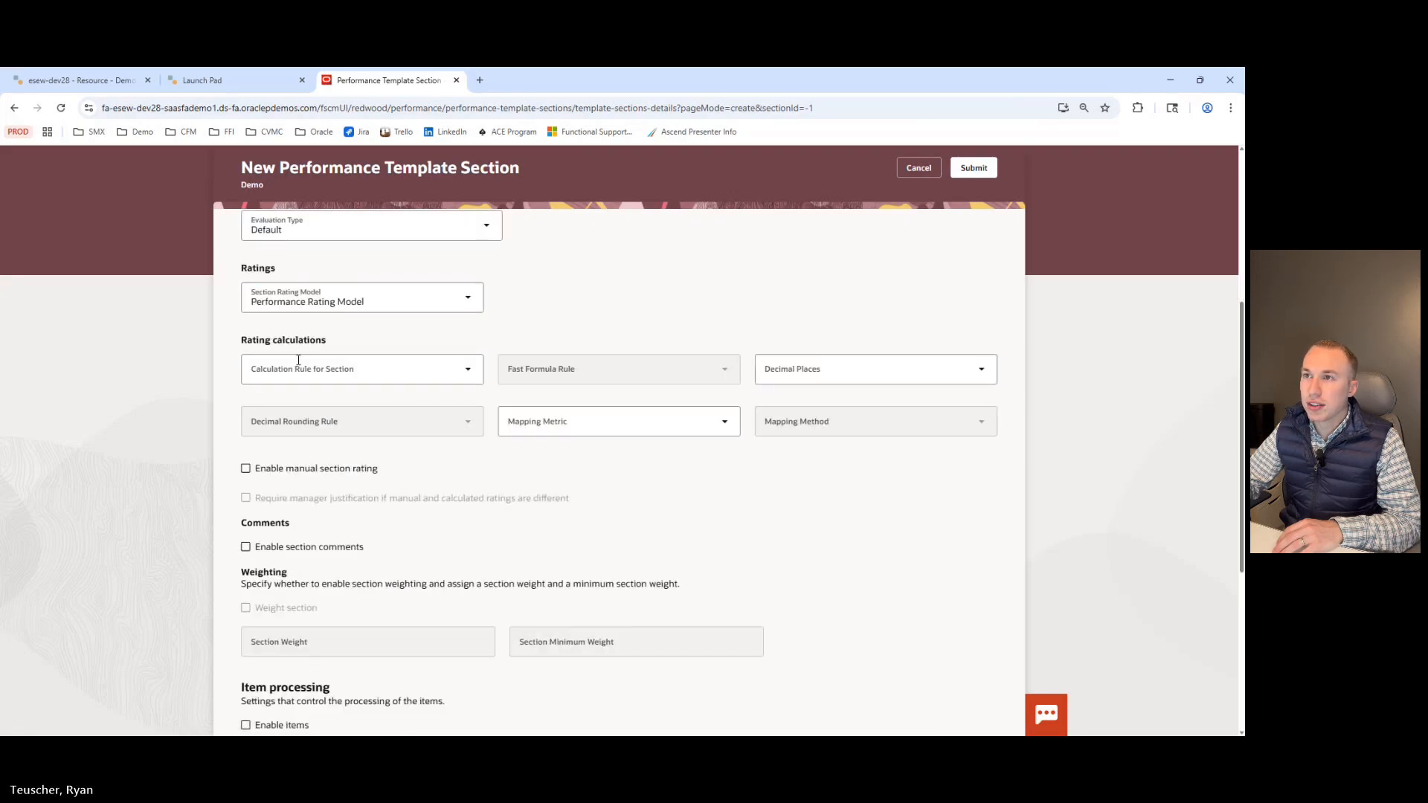
pyautogui.scroll(-4, 283, 320)
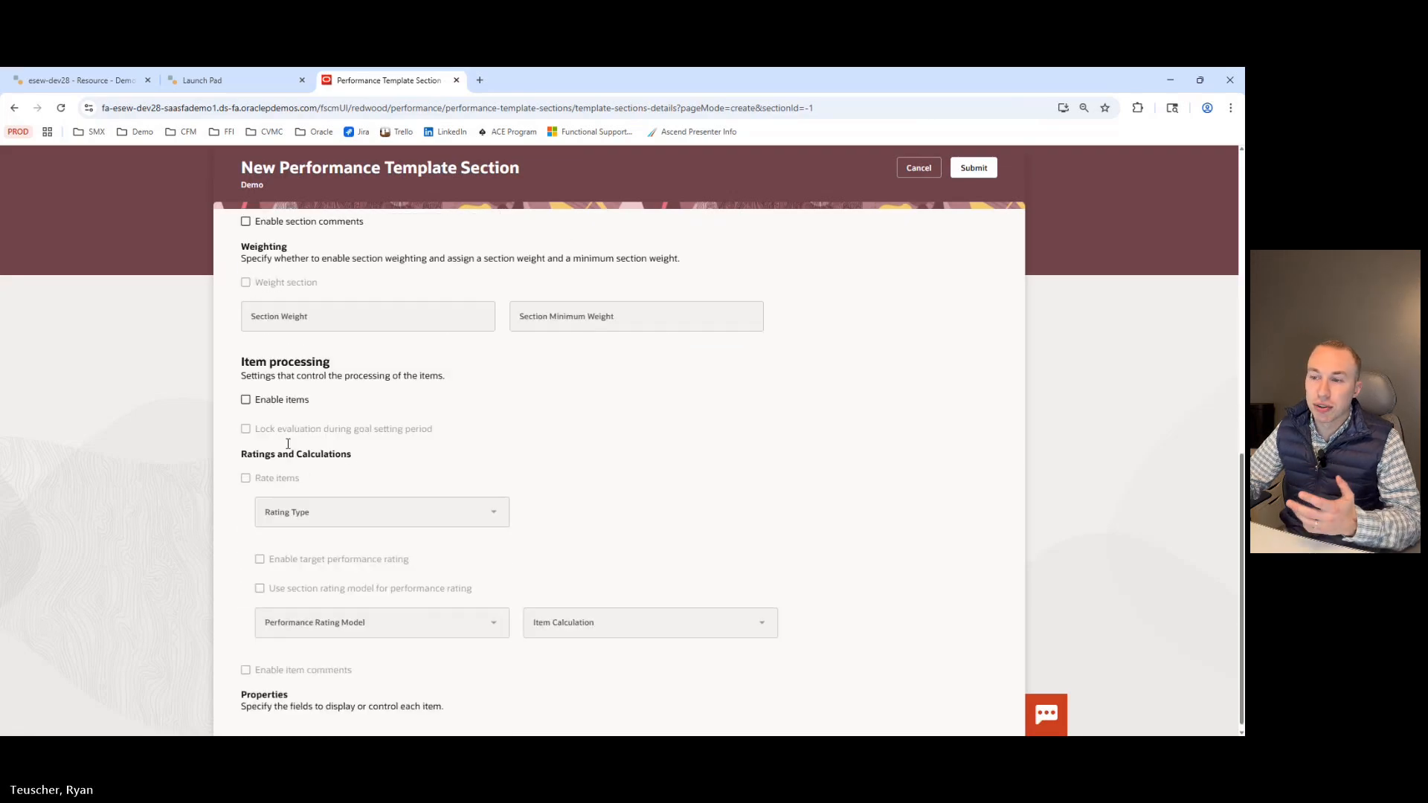
pyautogui.scroll(6, 285, 439)
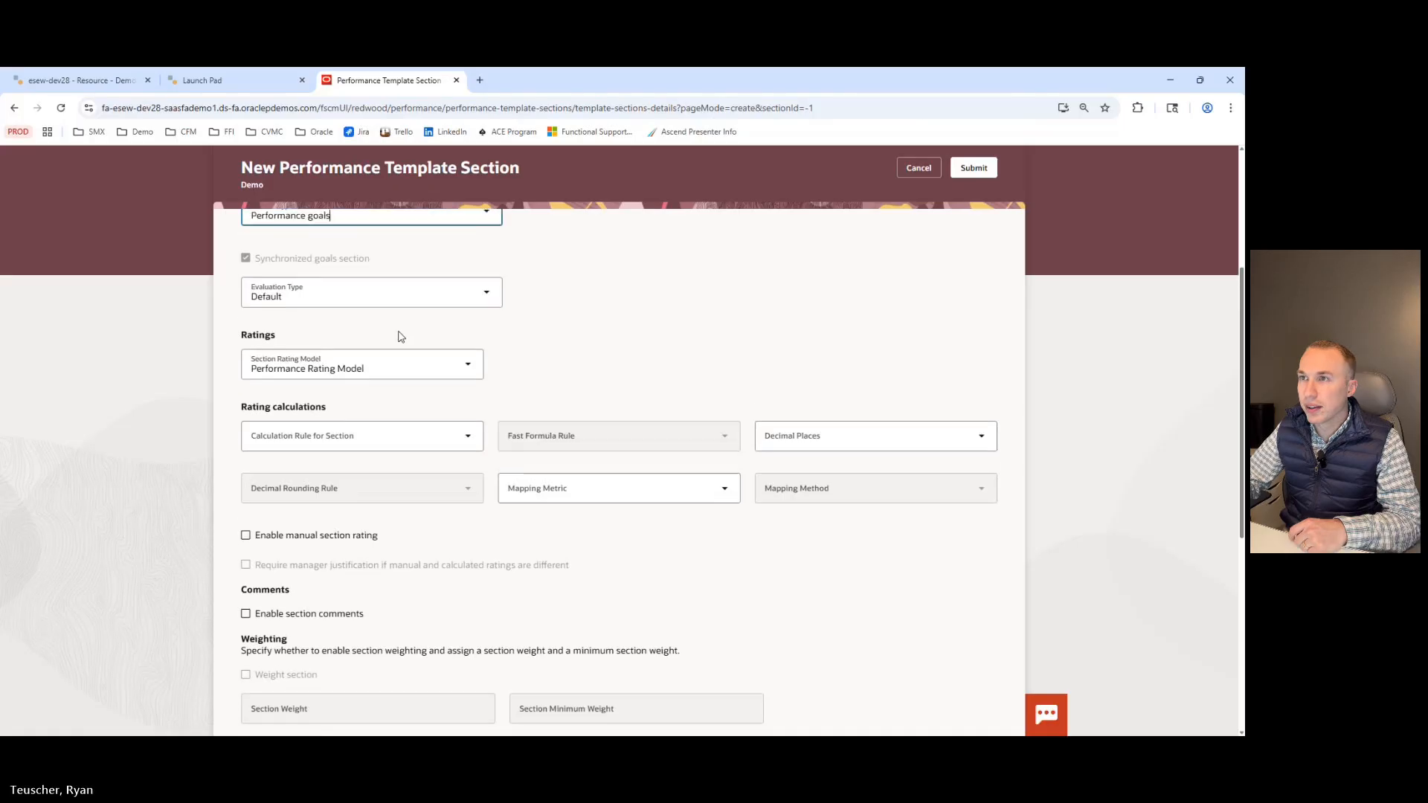
pyautogui.click(485, 261)
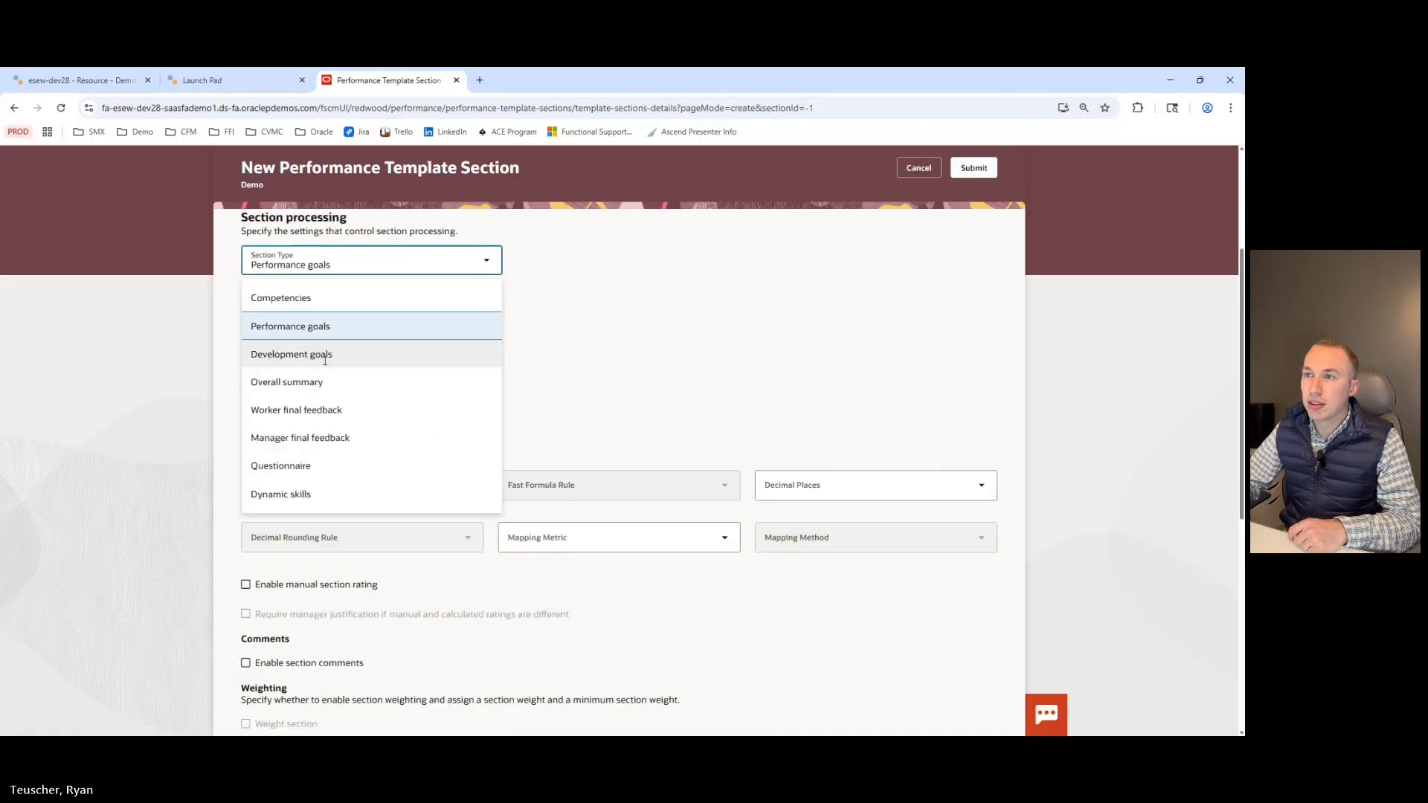
pyautogui.click(318, 381)
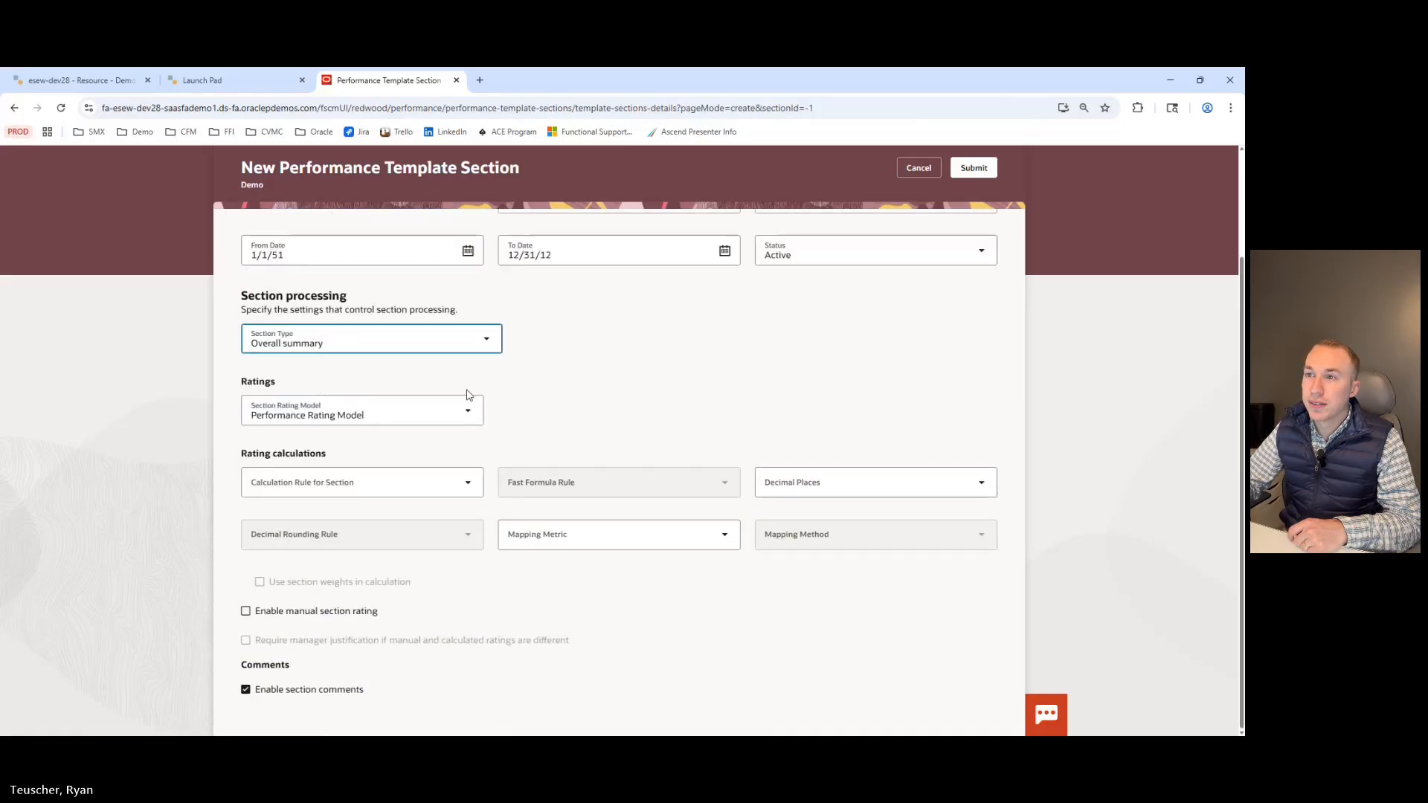
pyautogui.click(584, 413)
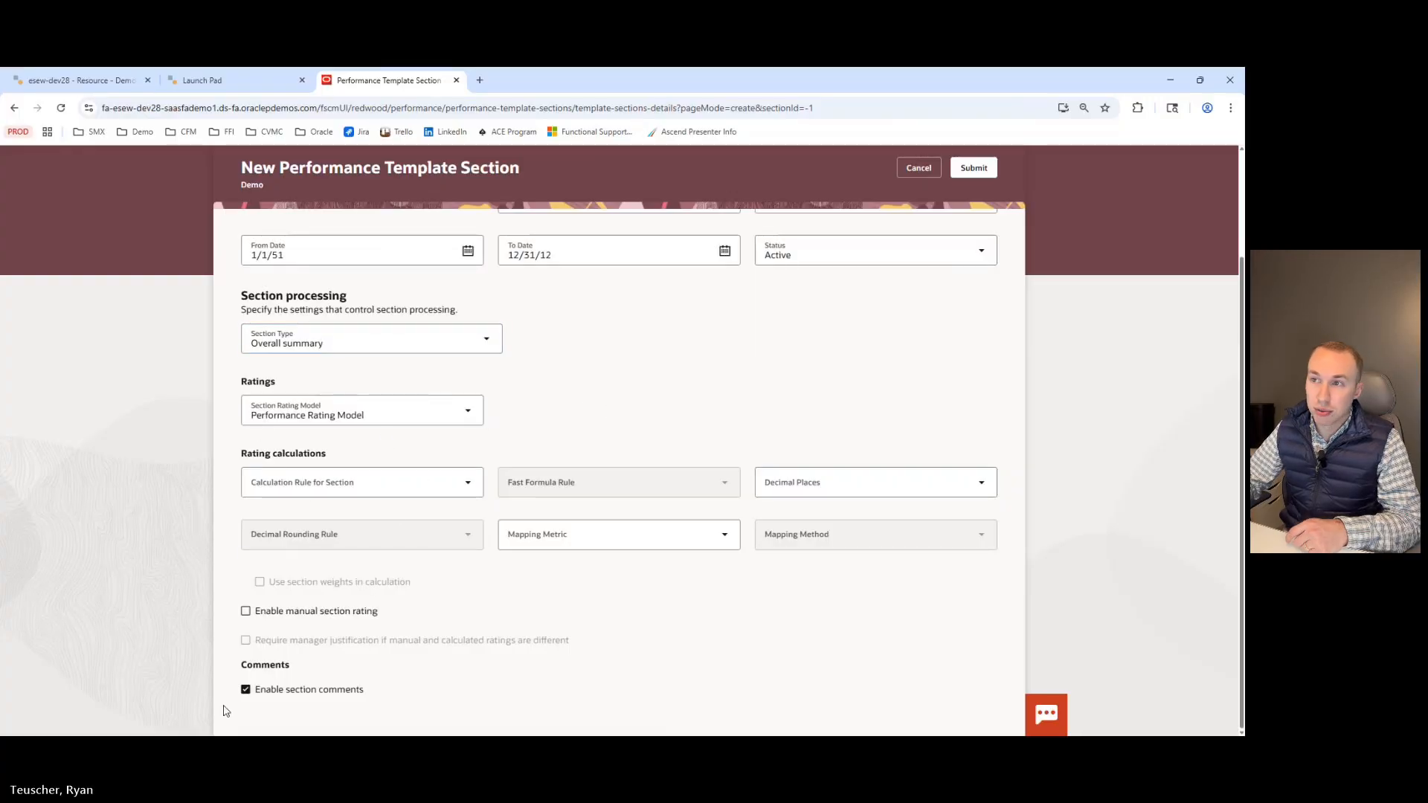
# Try the Section Type as Worker final feedback and as Questionnaire.
pyautogui.click(487, 339)
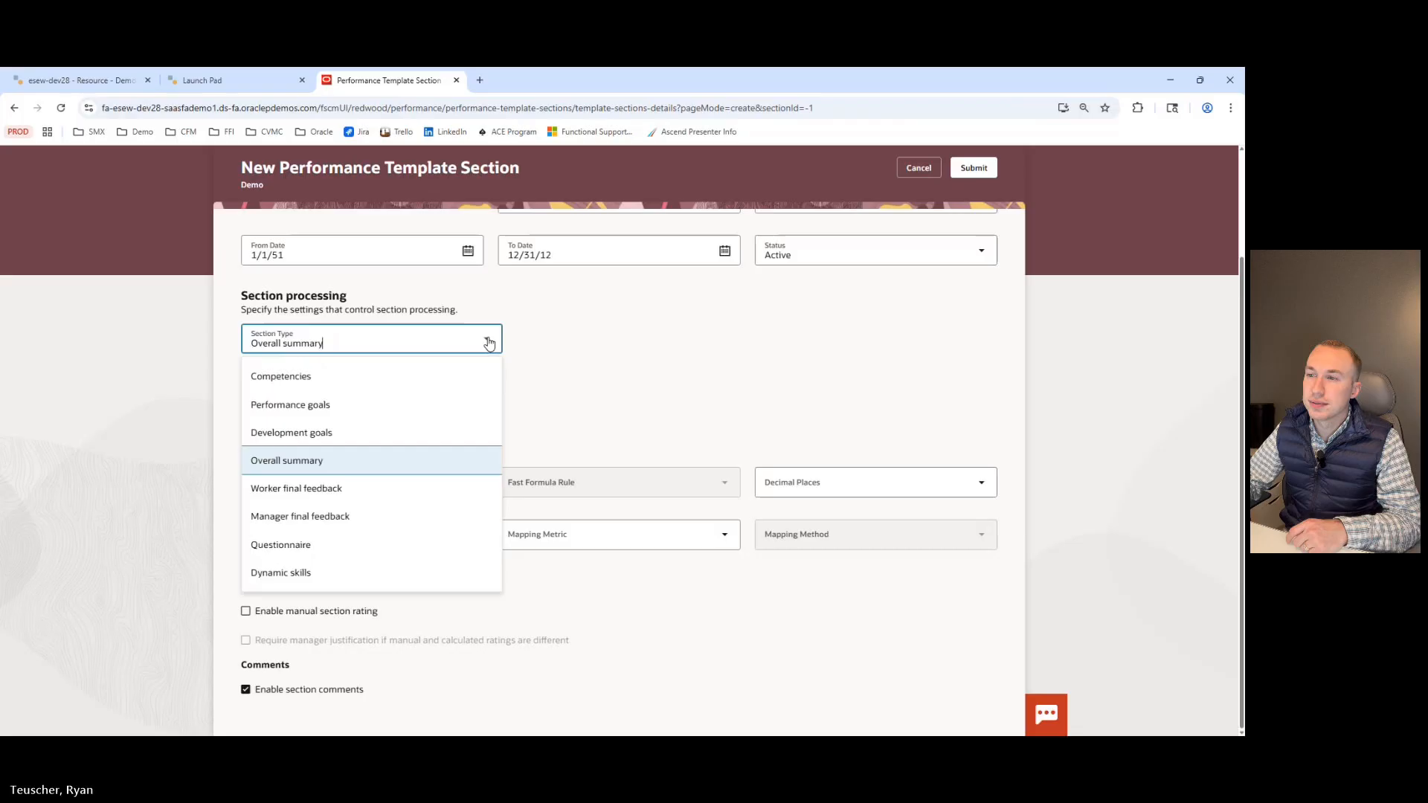
pyautogui.click(320, 489)
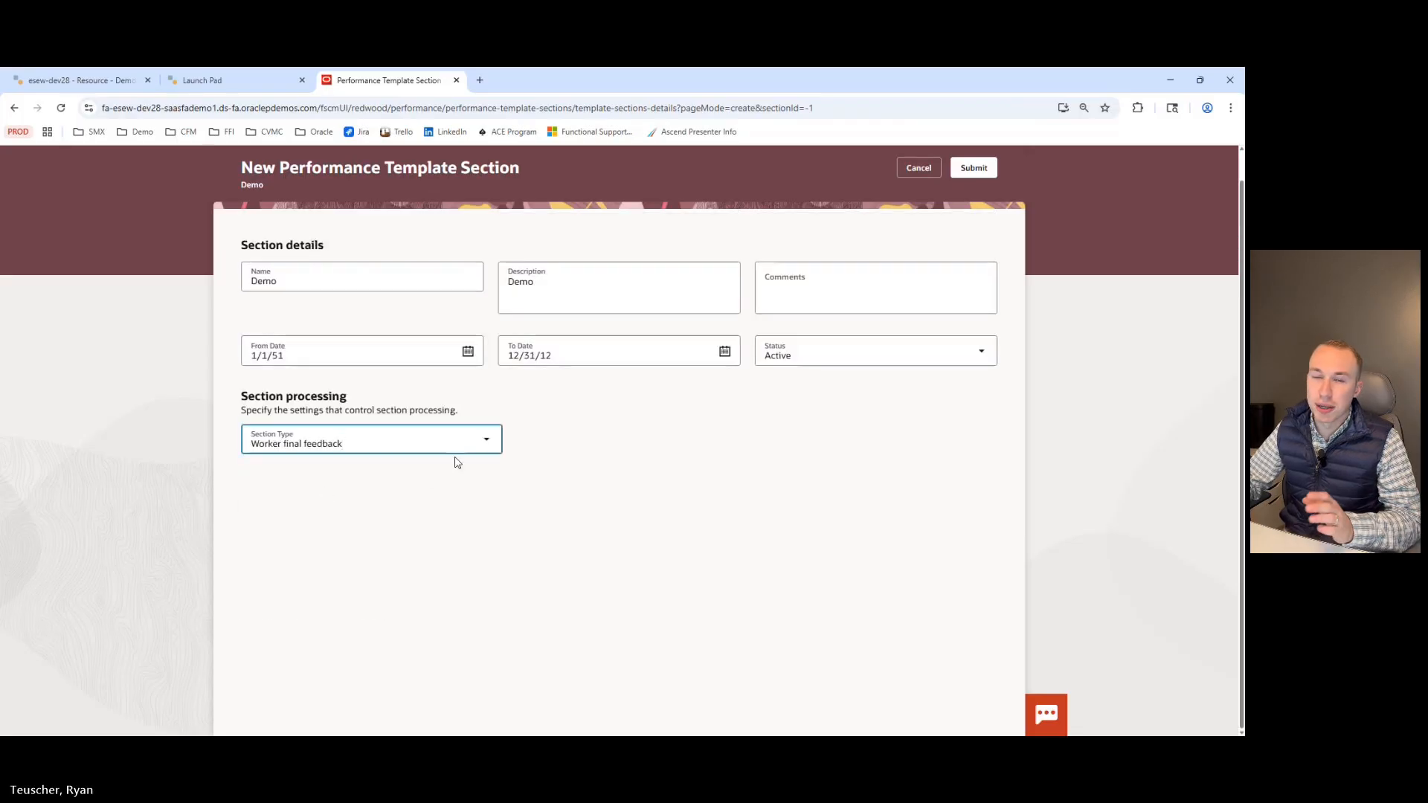
pyautogui.click(484, 444)
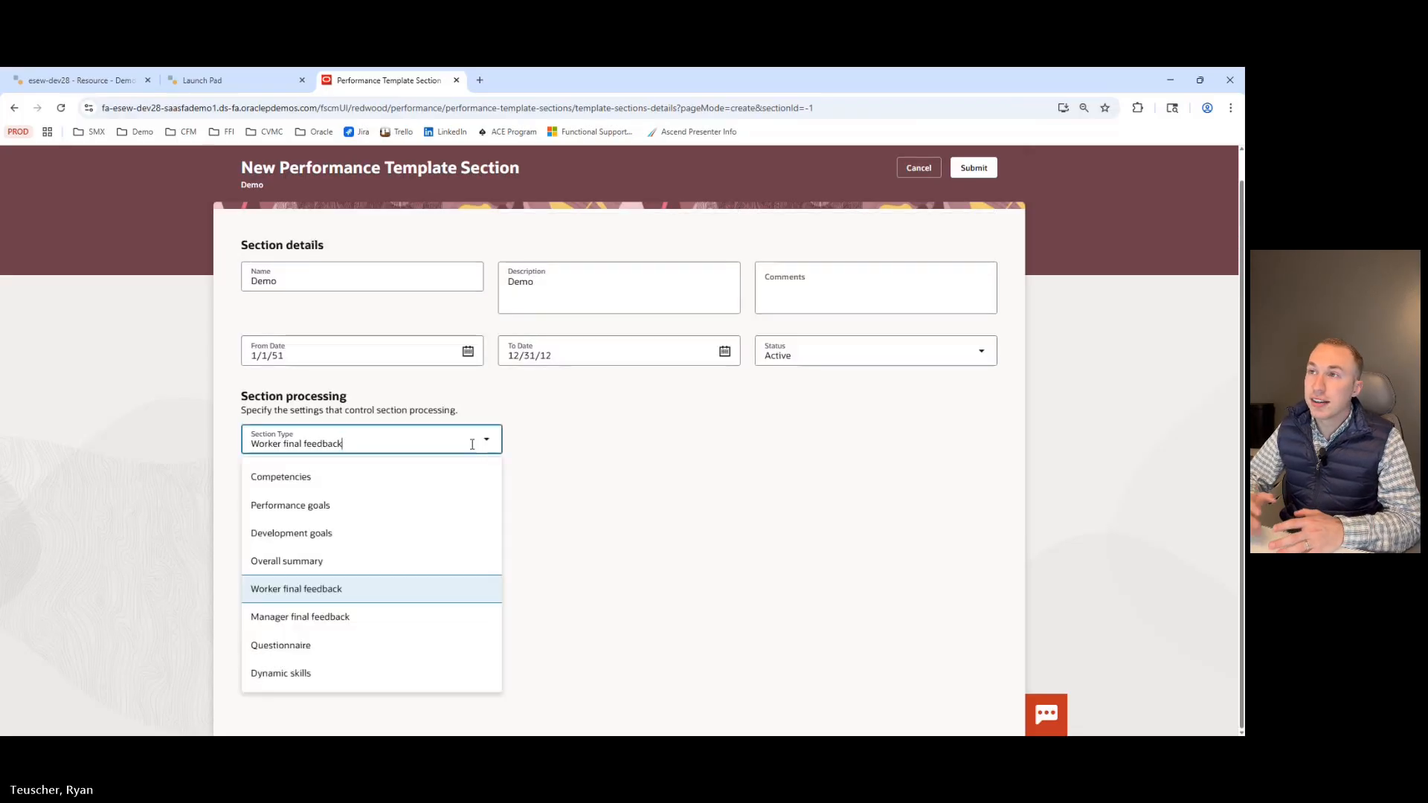
pyautogui.click(305, 645)
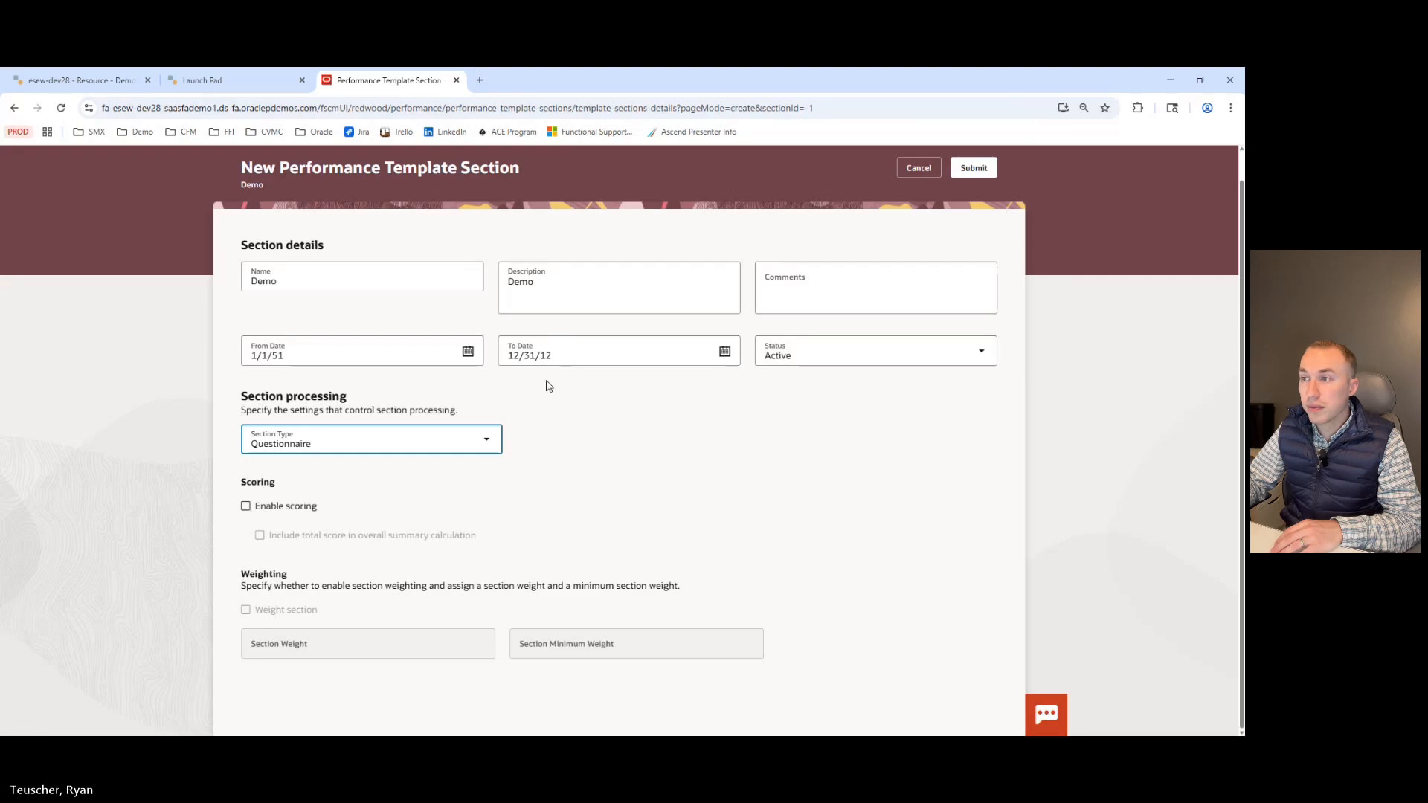
# Set the Section Type to Dynamic skills, review its item processing options, and cancel the new template section.
pyautogui.click(487, 446)
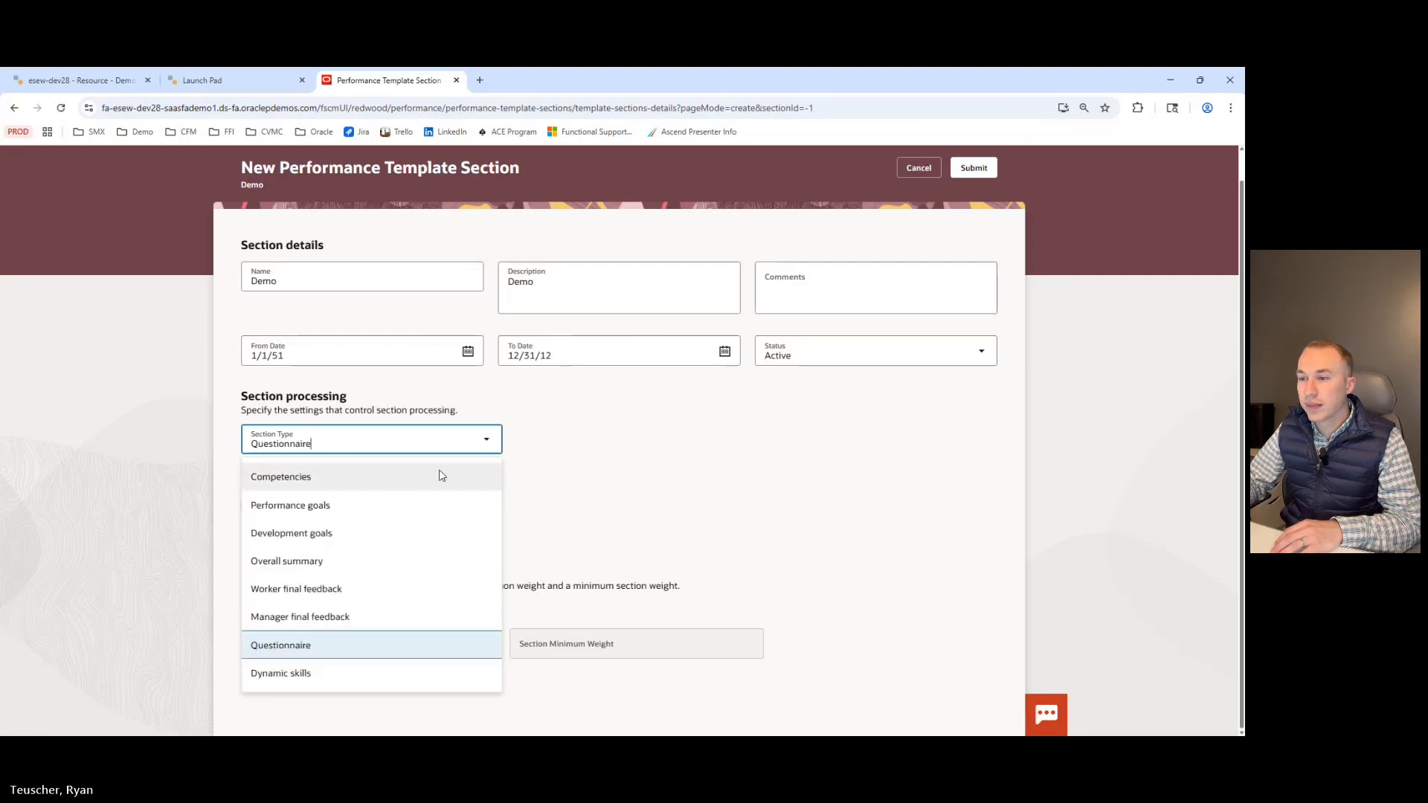
pyautogui.click(288, 673)
pyautogui.scroll(-2, 414, 536)
pyautogui.scroll(-7, 428, 361)
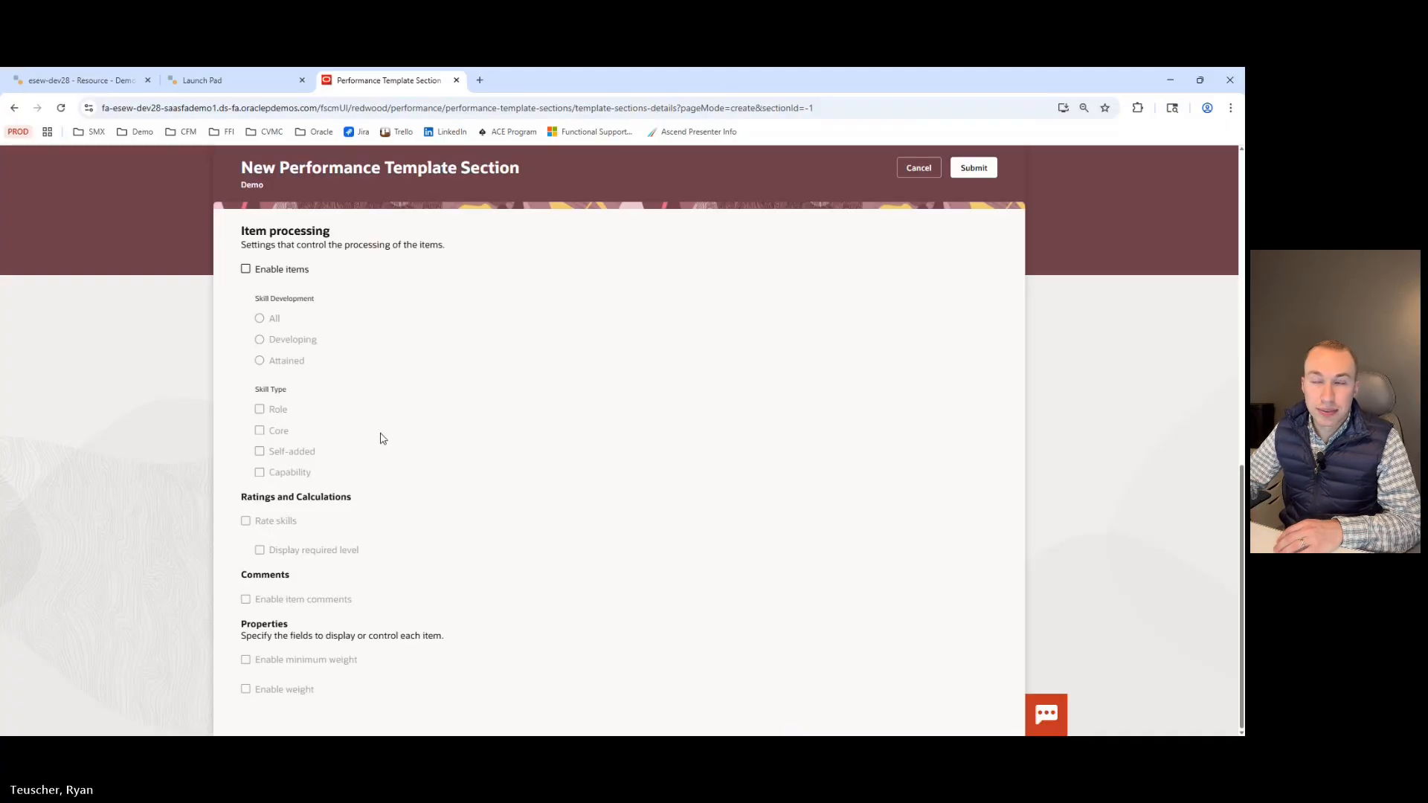
pyautogui.click(919, 174)
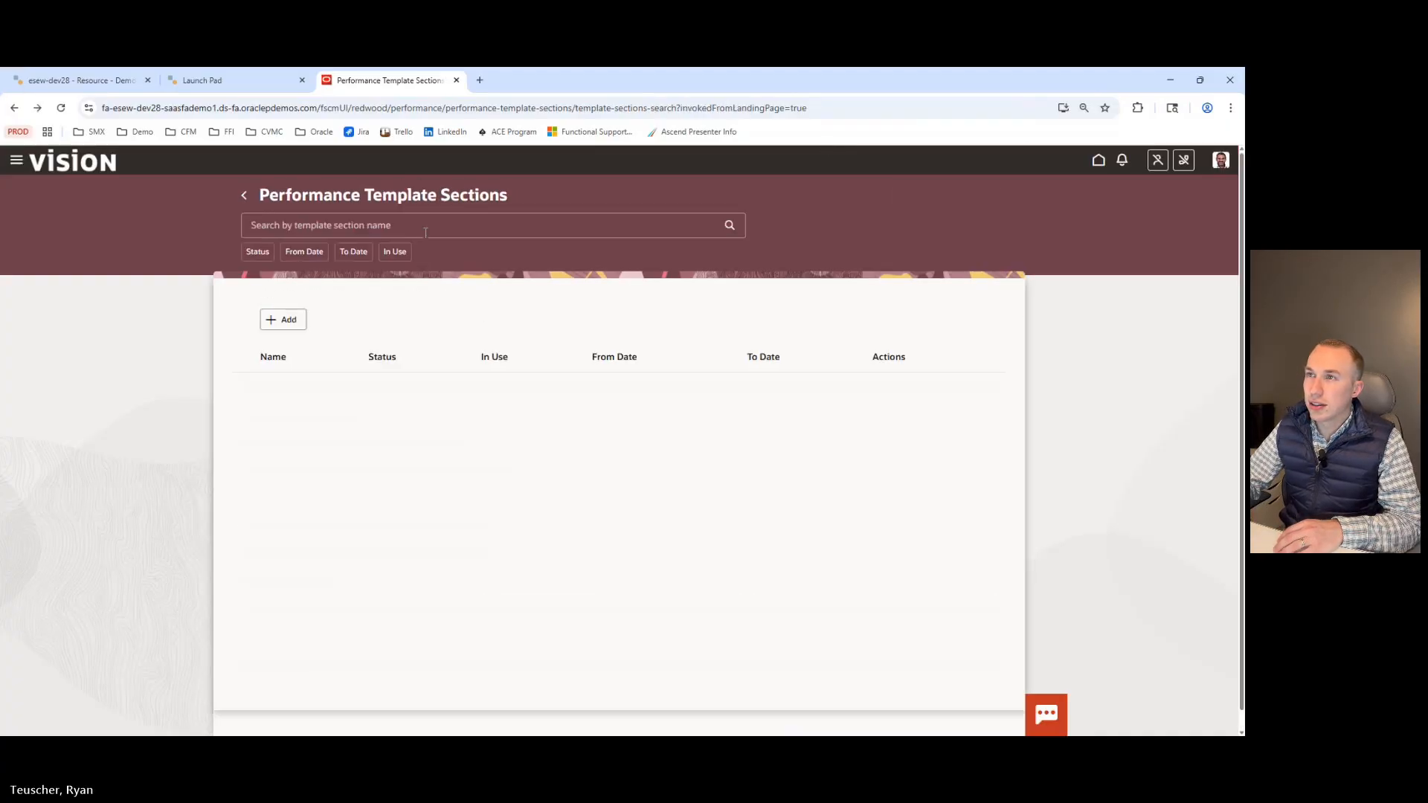
# Return to the Performance setup tasks and open Performance Process Flows.
pyautogui.click(244, 197)
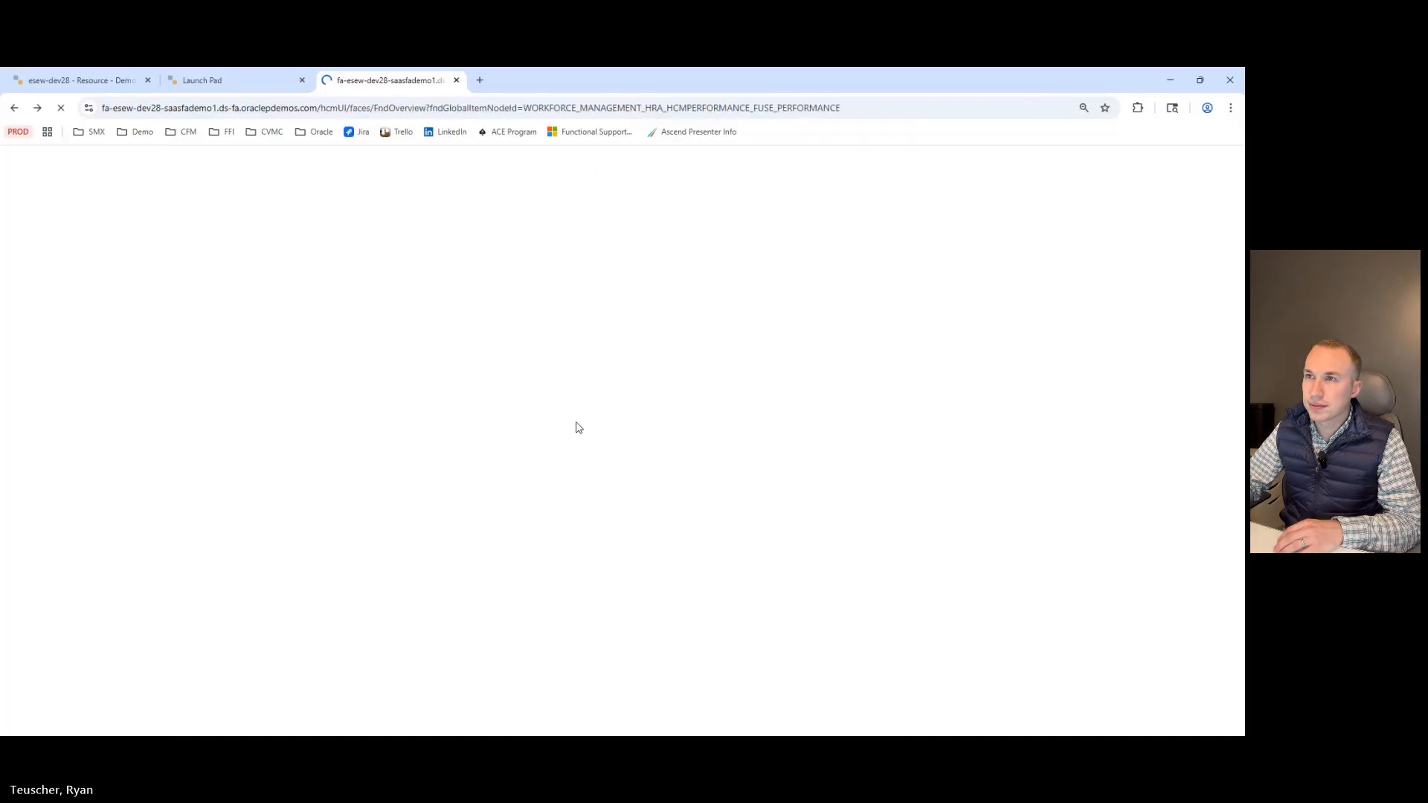
pyautogui.scroll(-3, 418, 384)
pyautogui.scroll(-1, 420, 381)
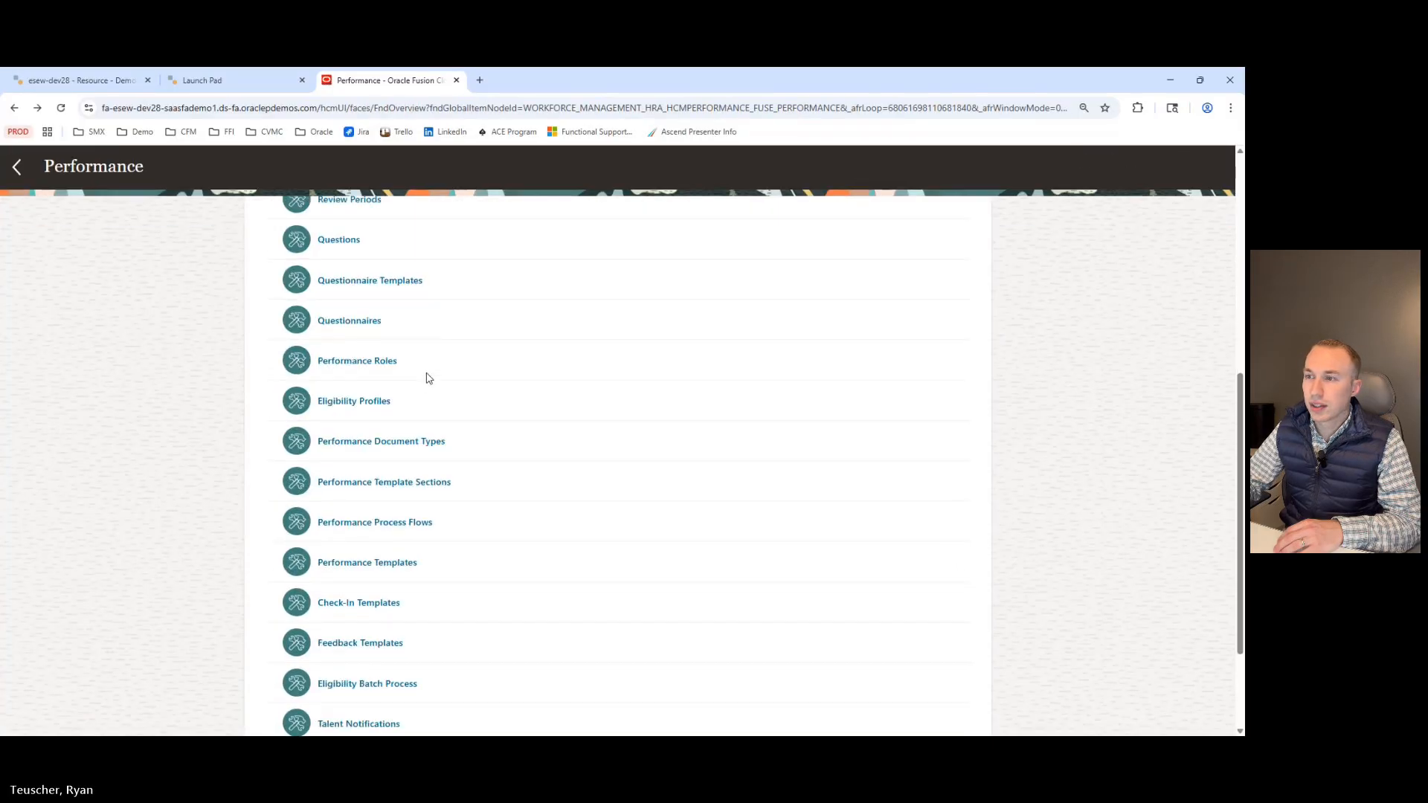
pyautogui.click(378, 527)
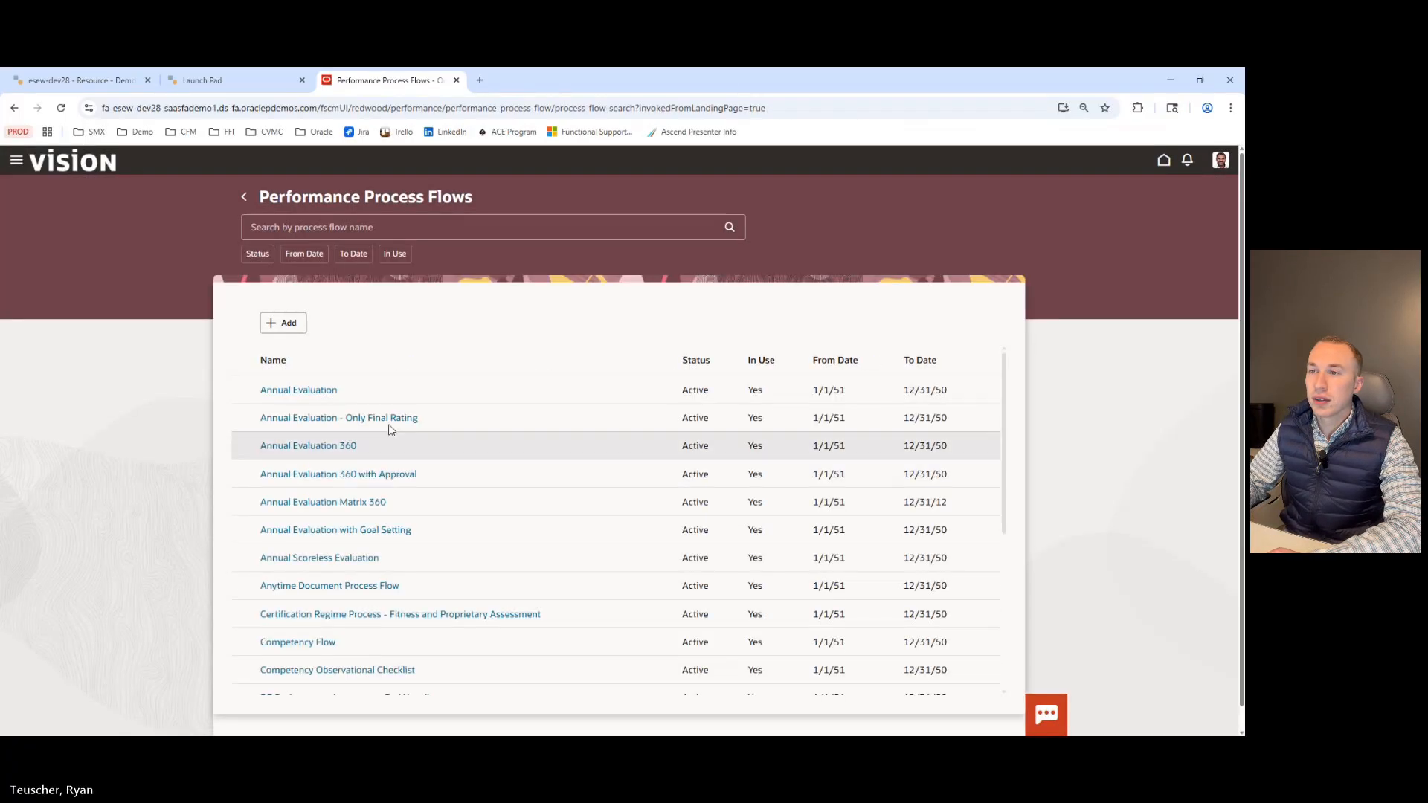
# Add a new performance process flow named Demo.
pyautogui.click(283, 323)
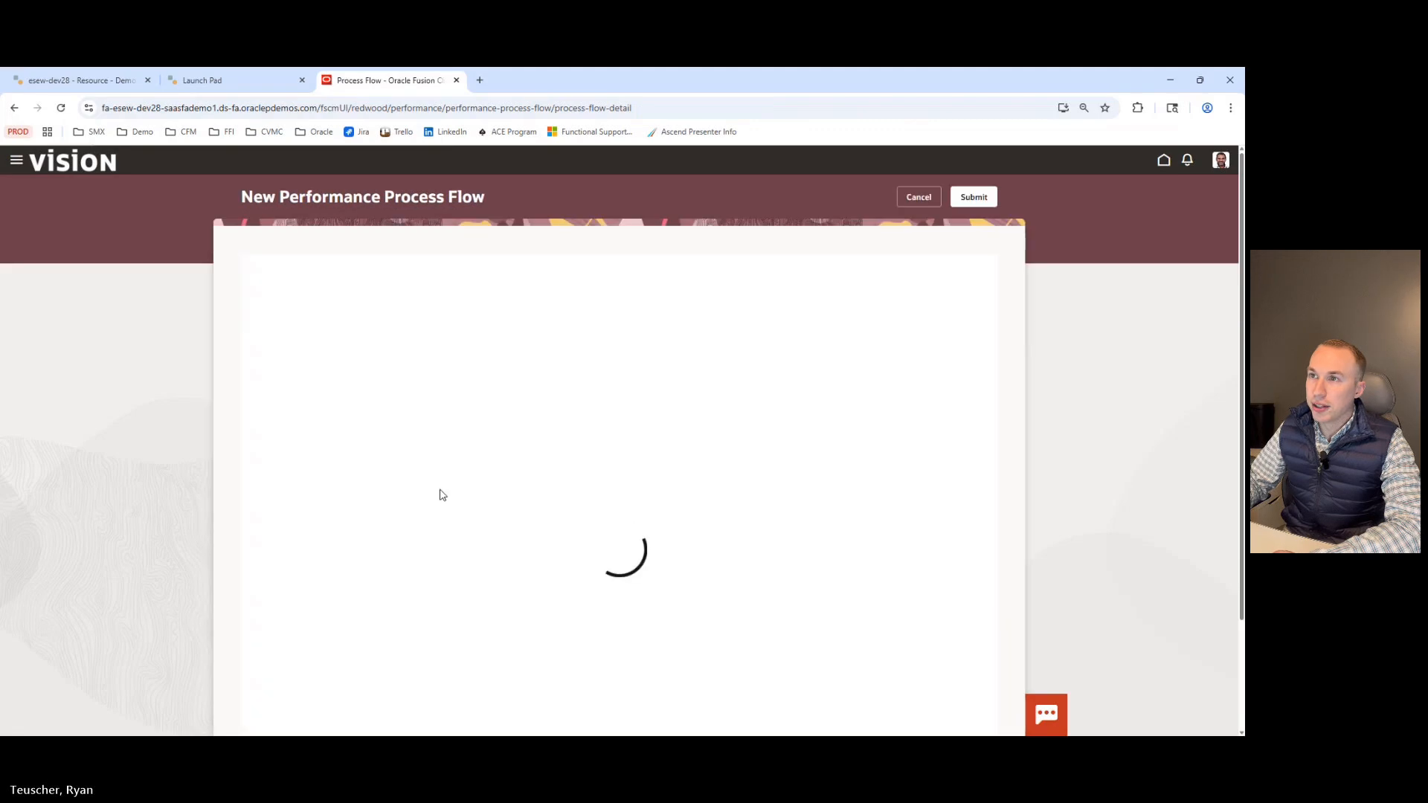
pyautogui.click(366, 272)
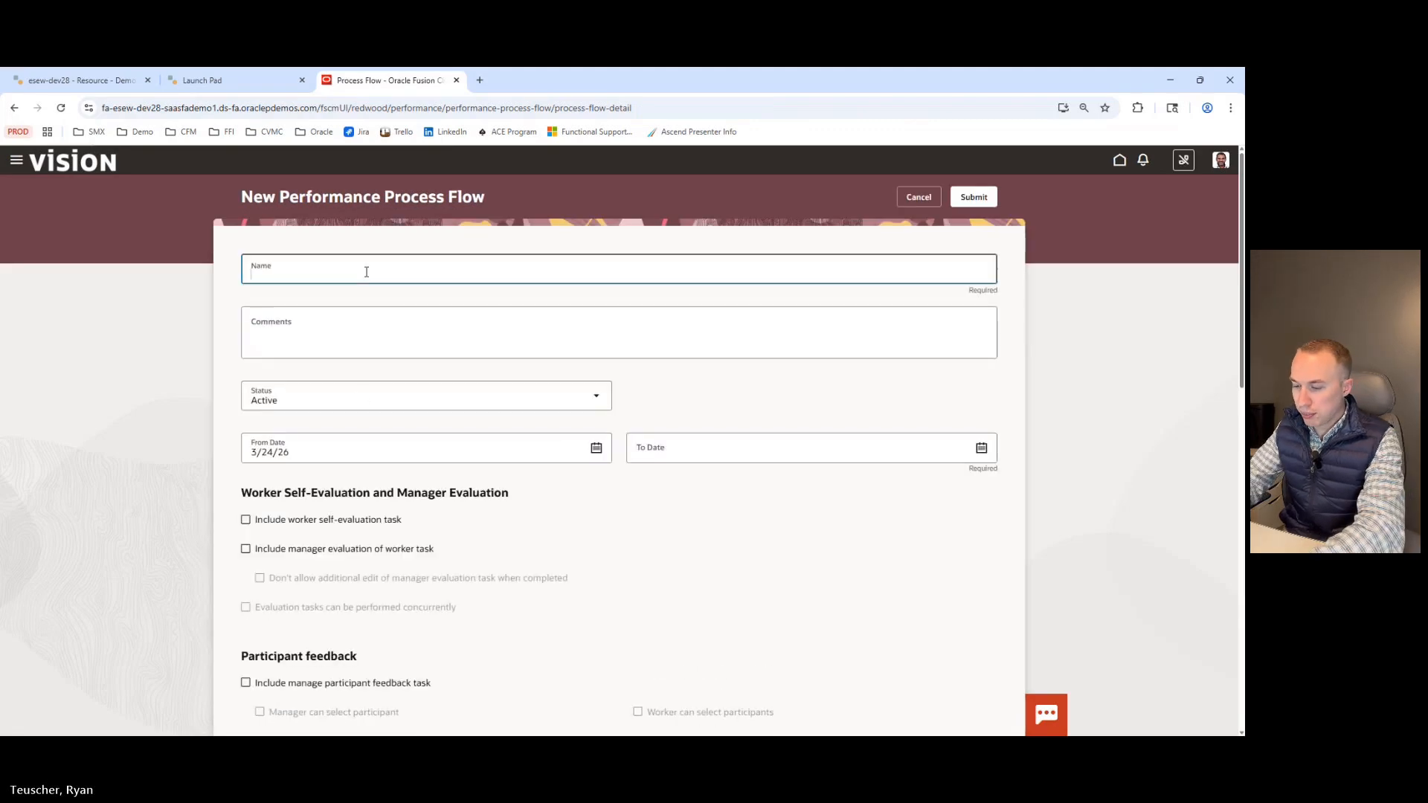
pyautogui.write('Demo')
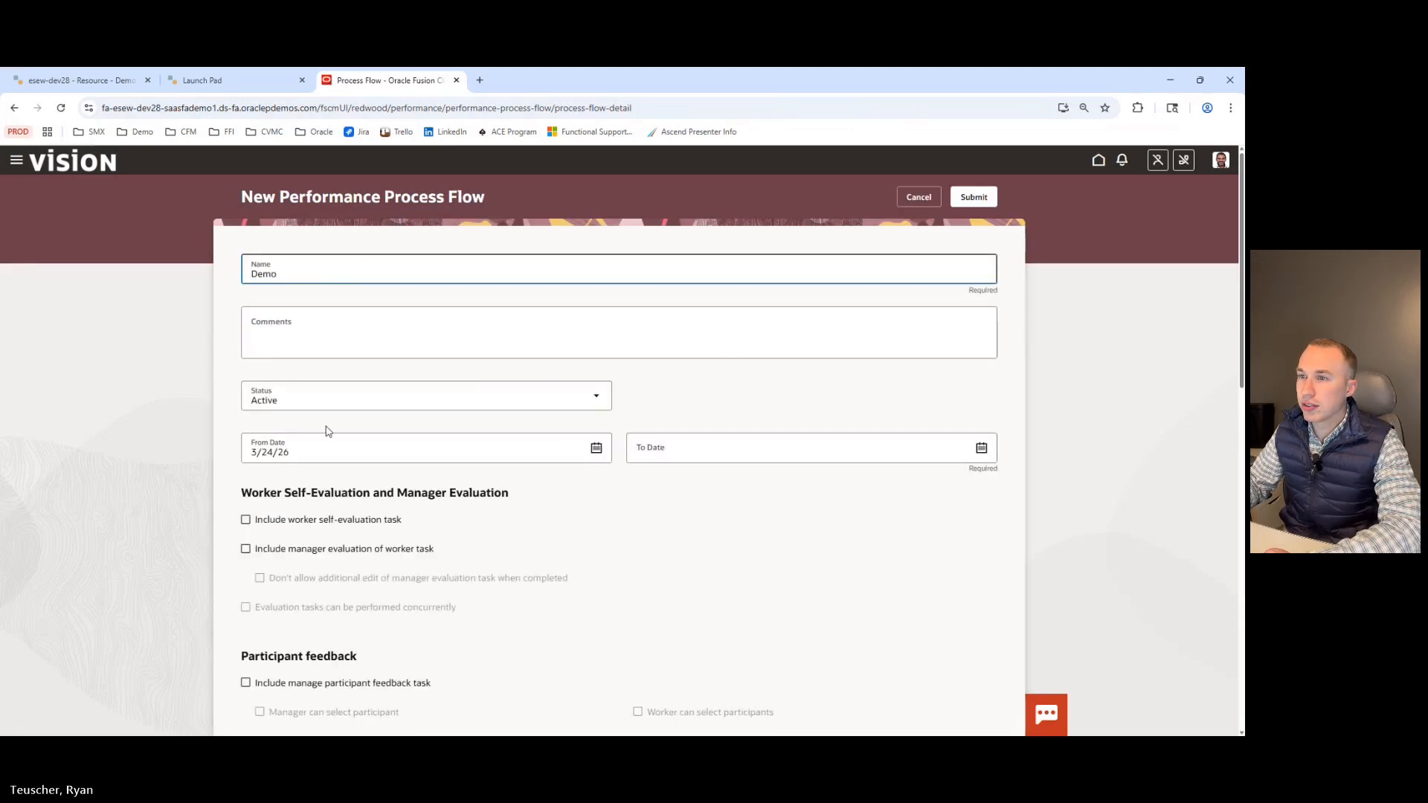
# Include the worker self-evaluation and manager evaluation tasks, disallowing further manager edits and allowing concurrent evaluation tasks.
pyautogui.scroll(-3, 637, 505)
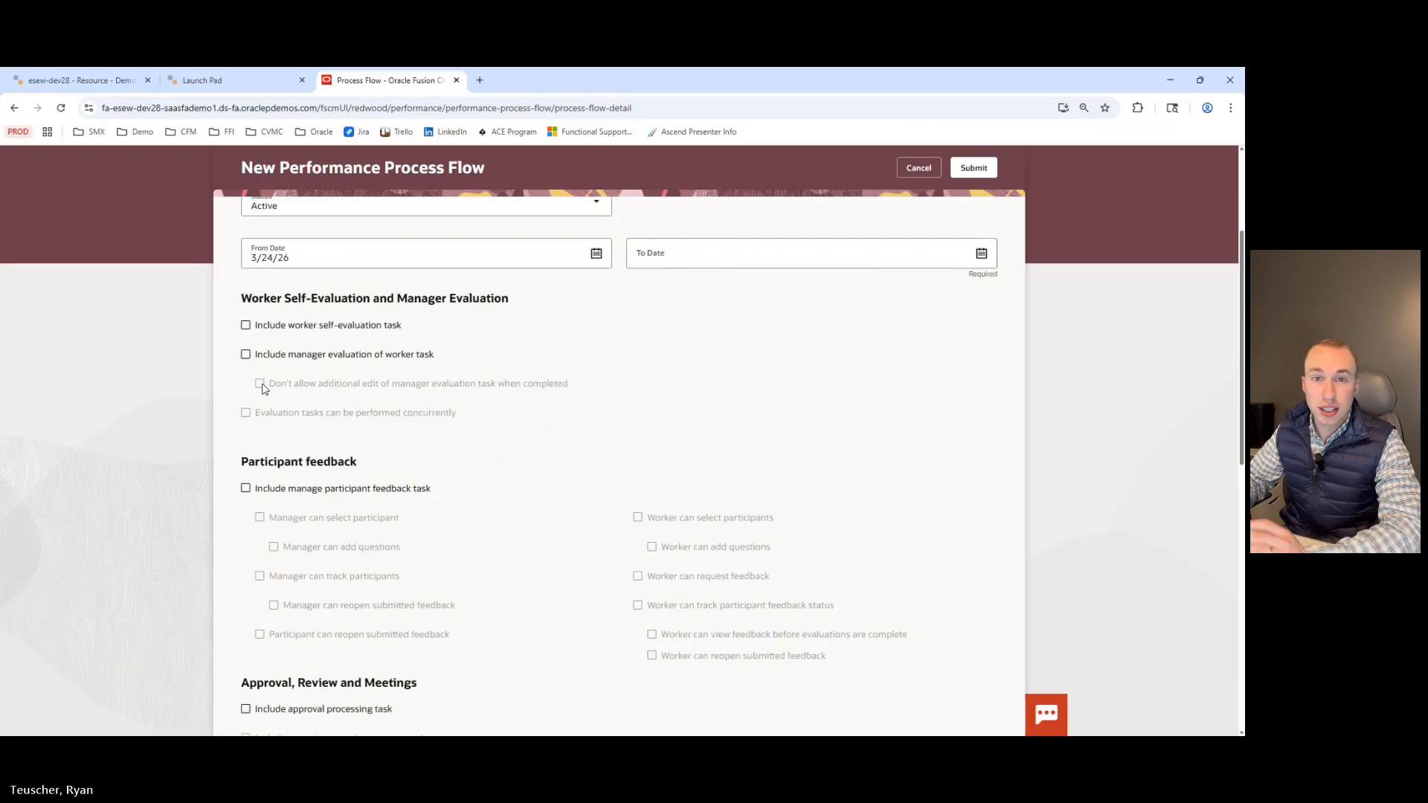
pyautogui.click(246, 325)
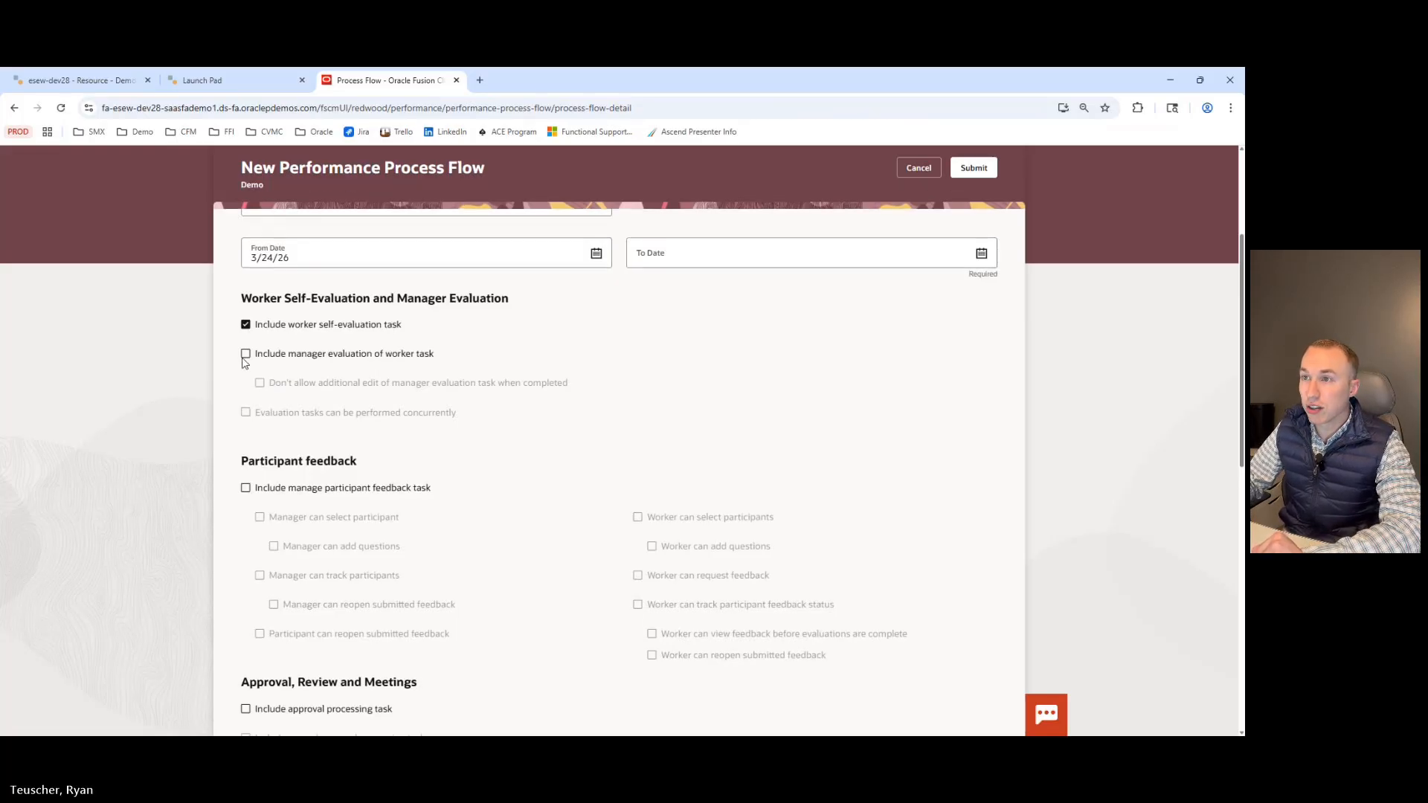
pyautogui.click(245, 357)
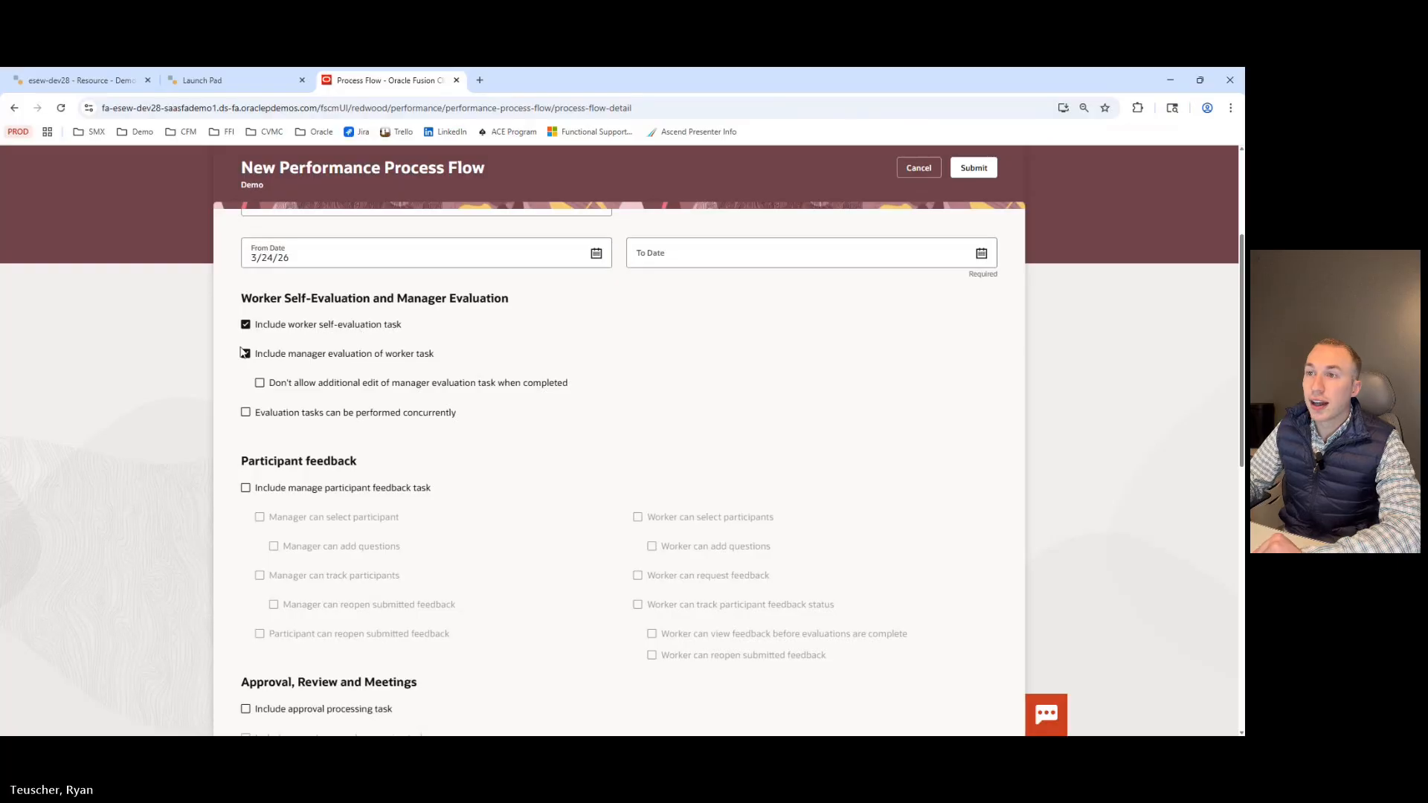
pyautogui.click(245, 353)
pyautogui.click(245, 353)
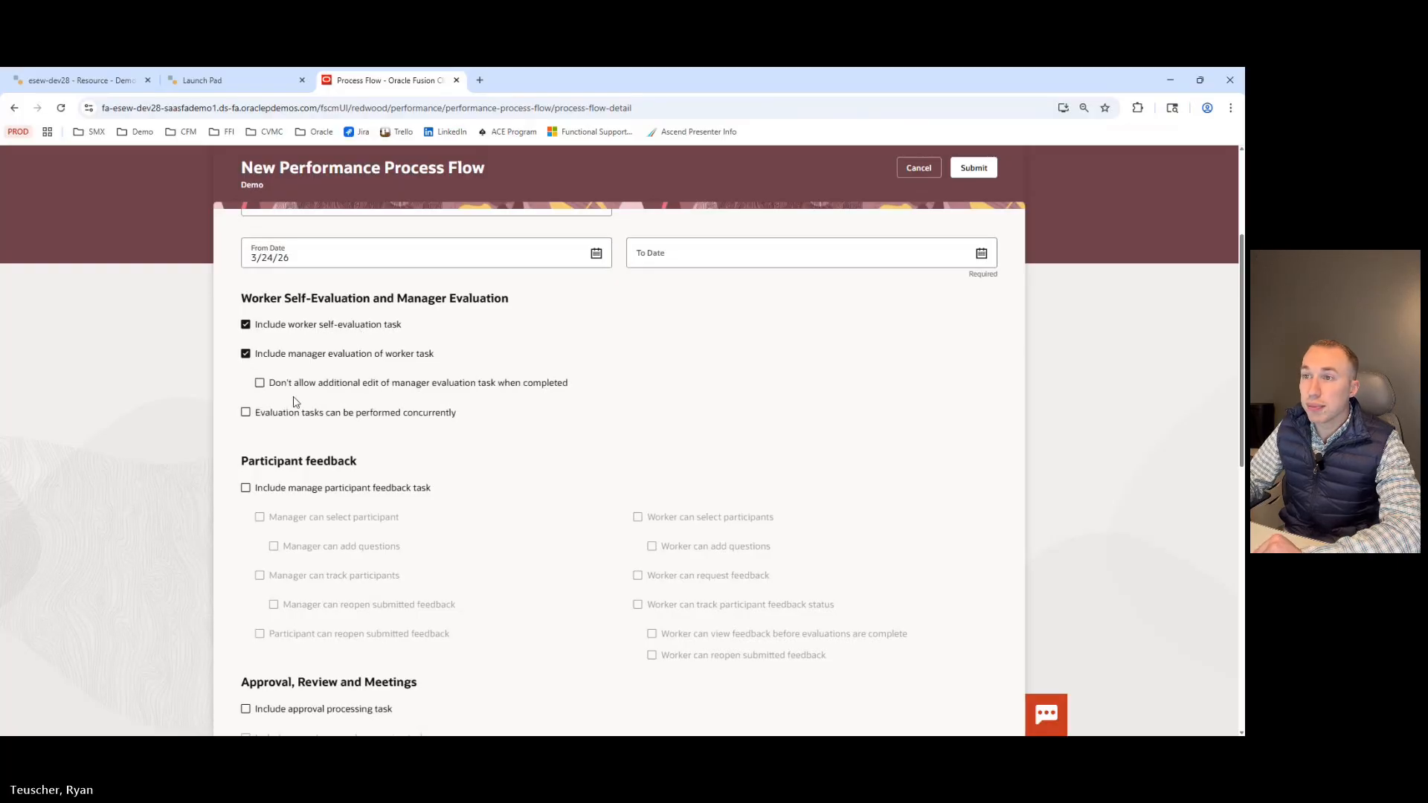
pyautogui.click(246, 354)
pyautogui.click(245, 355)
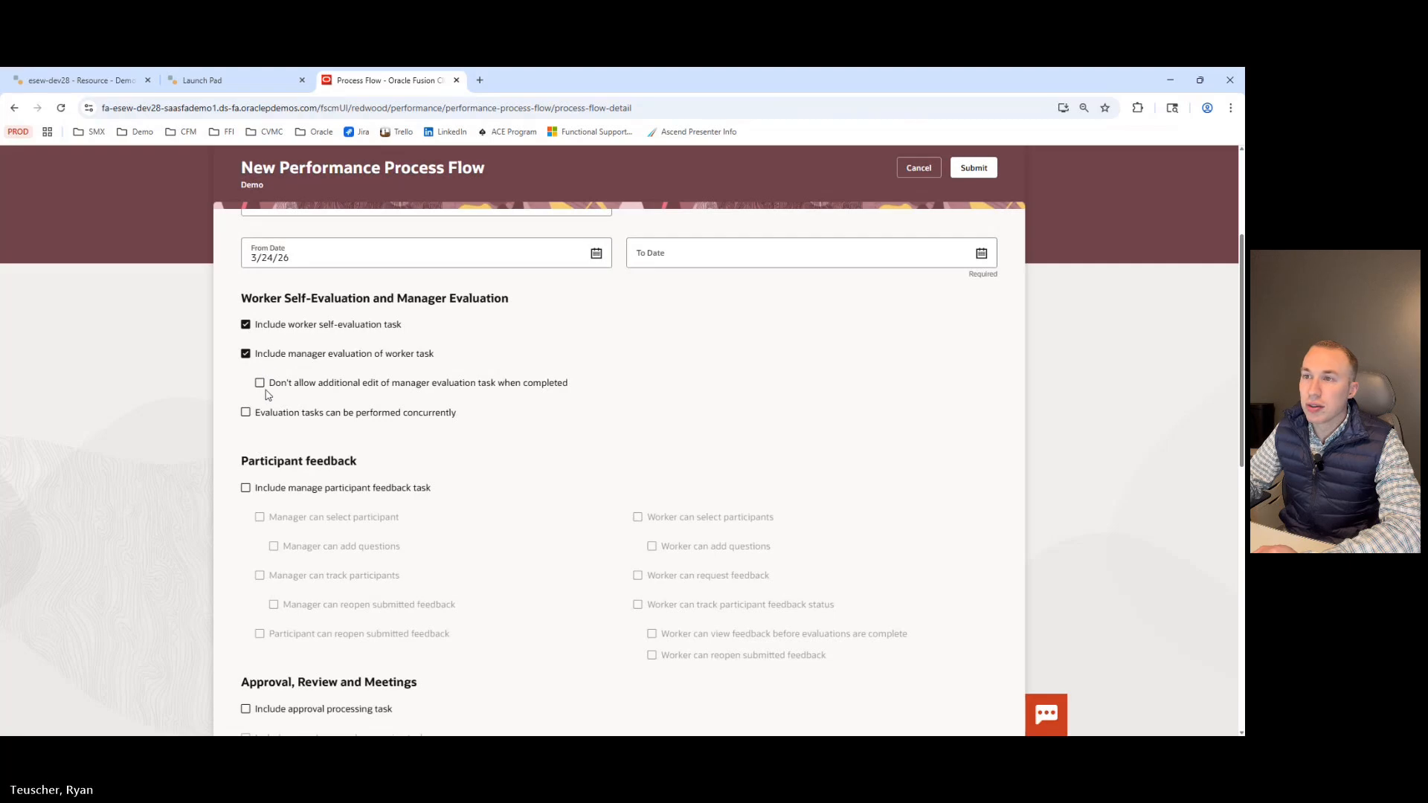
pyautogui.click(246, 354)
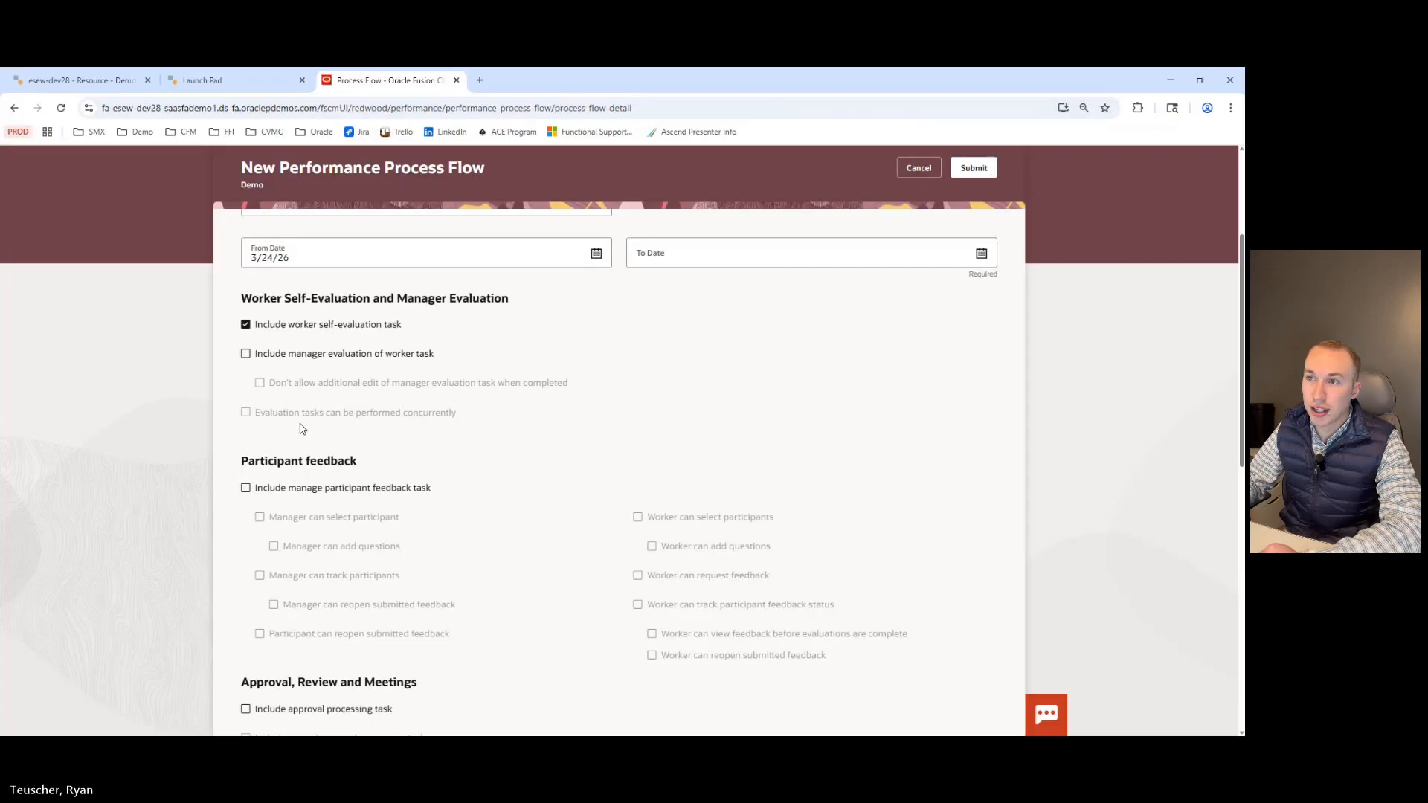
pyautogui.click(246, 353)
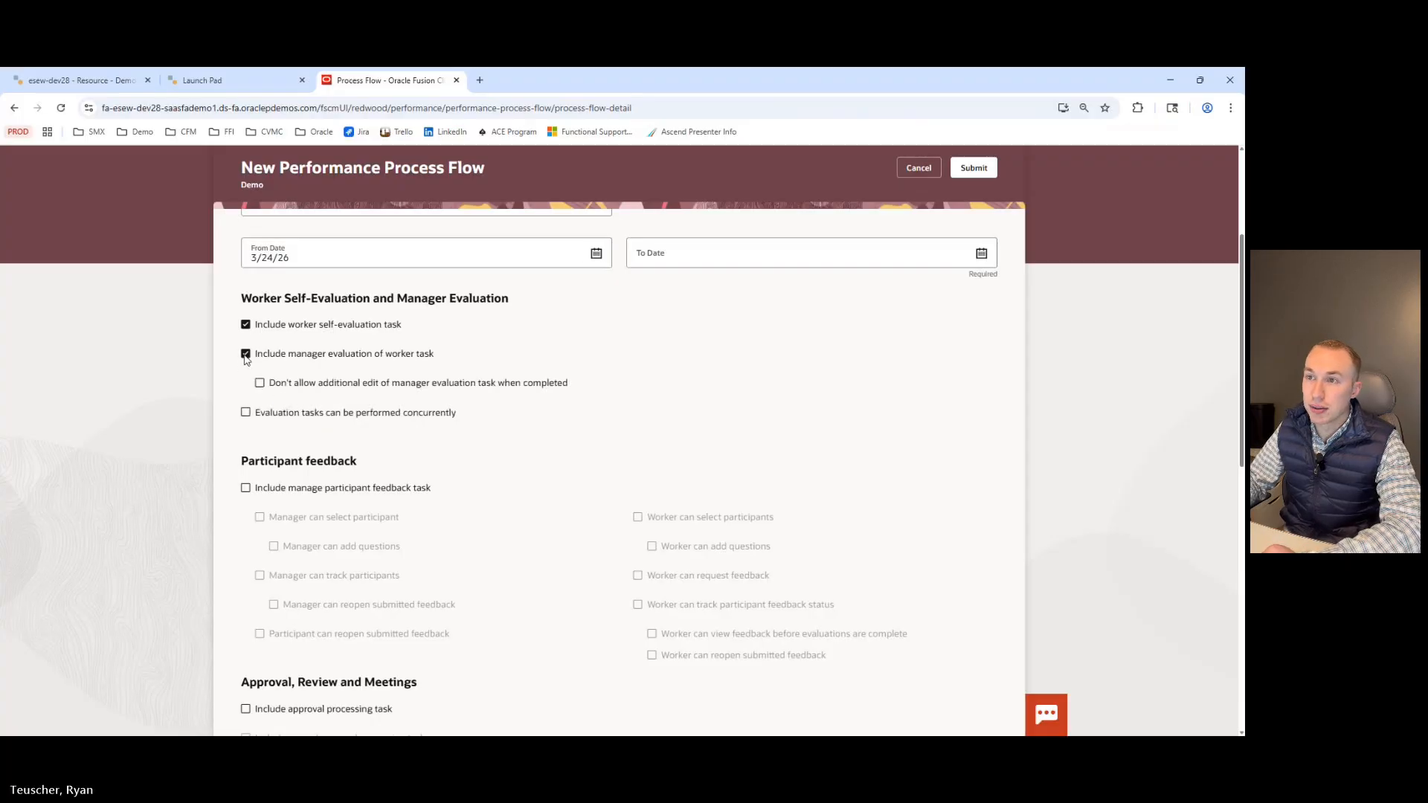
pyautogui.click(246, 412)
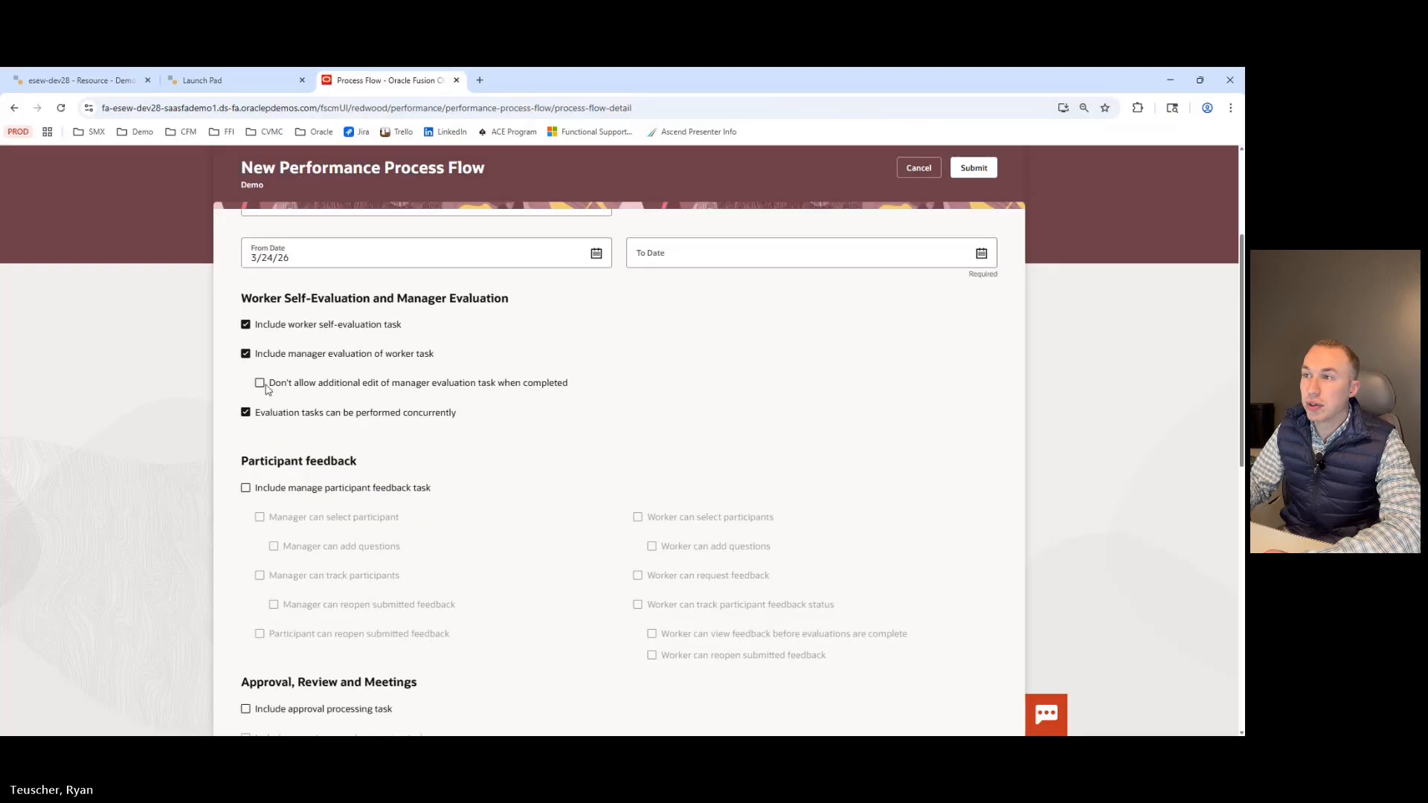
pyautogui.click(260, 383)
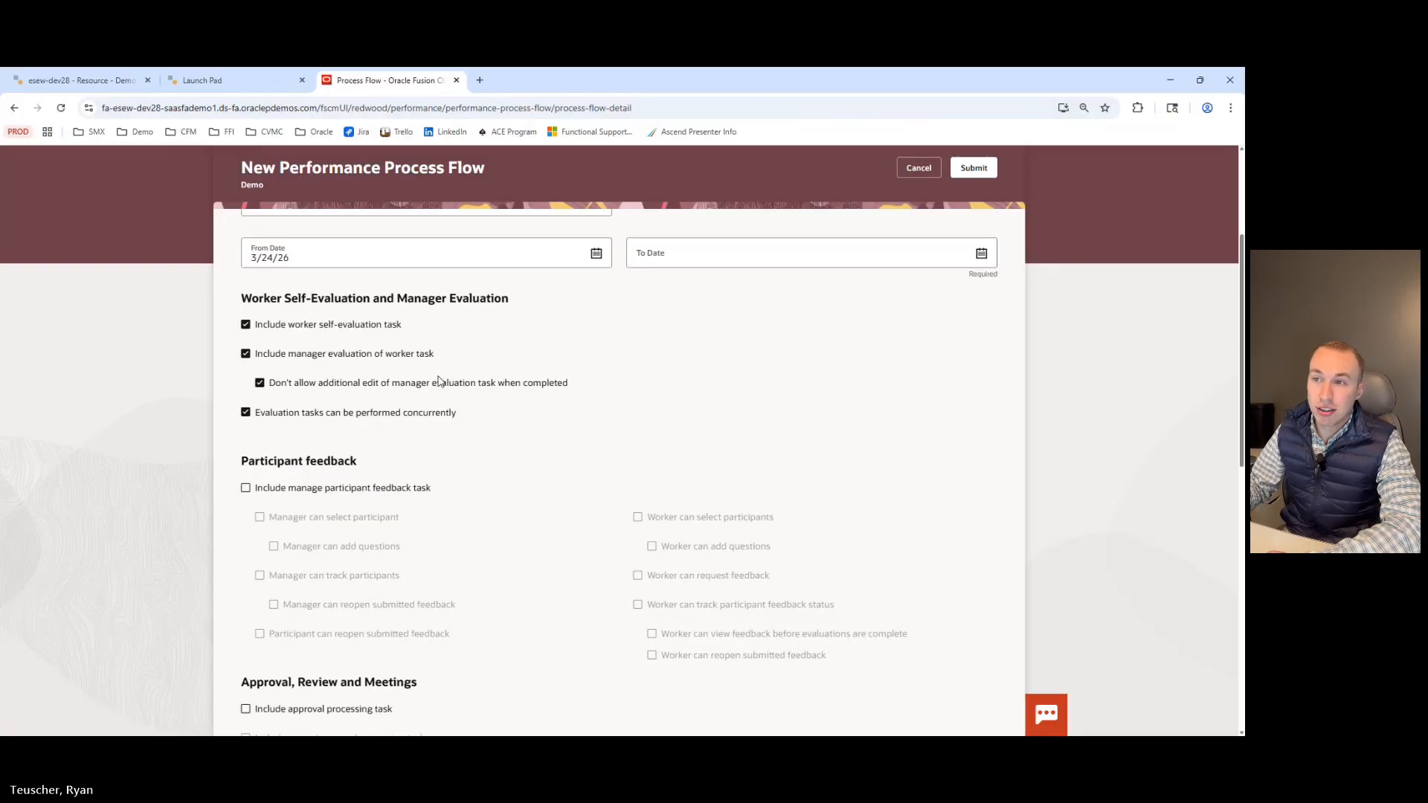
# Try including the manage participant feedback task with manager-selectable participants.
pyautogui.scroll(-2, 441, 381)
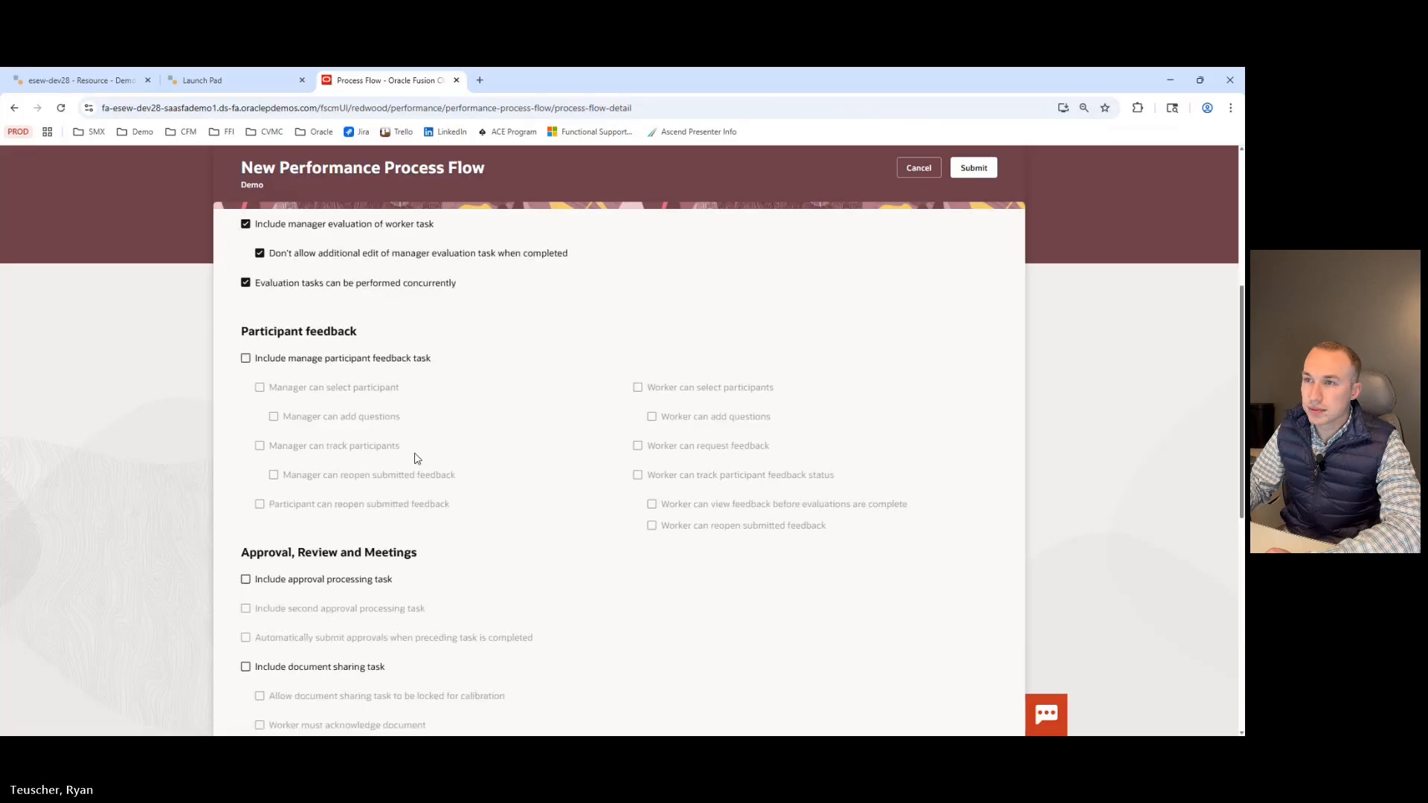
pyautogui.click(284, 361)
pyautogui.click(287, 390)
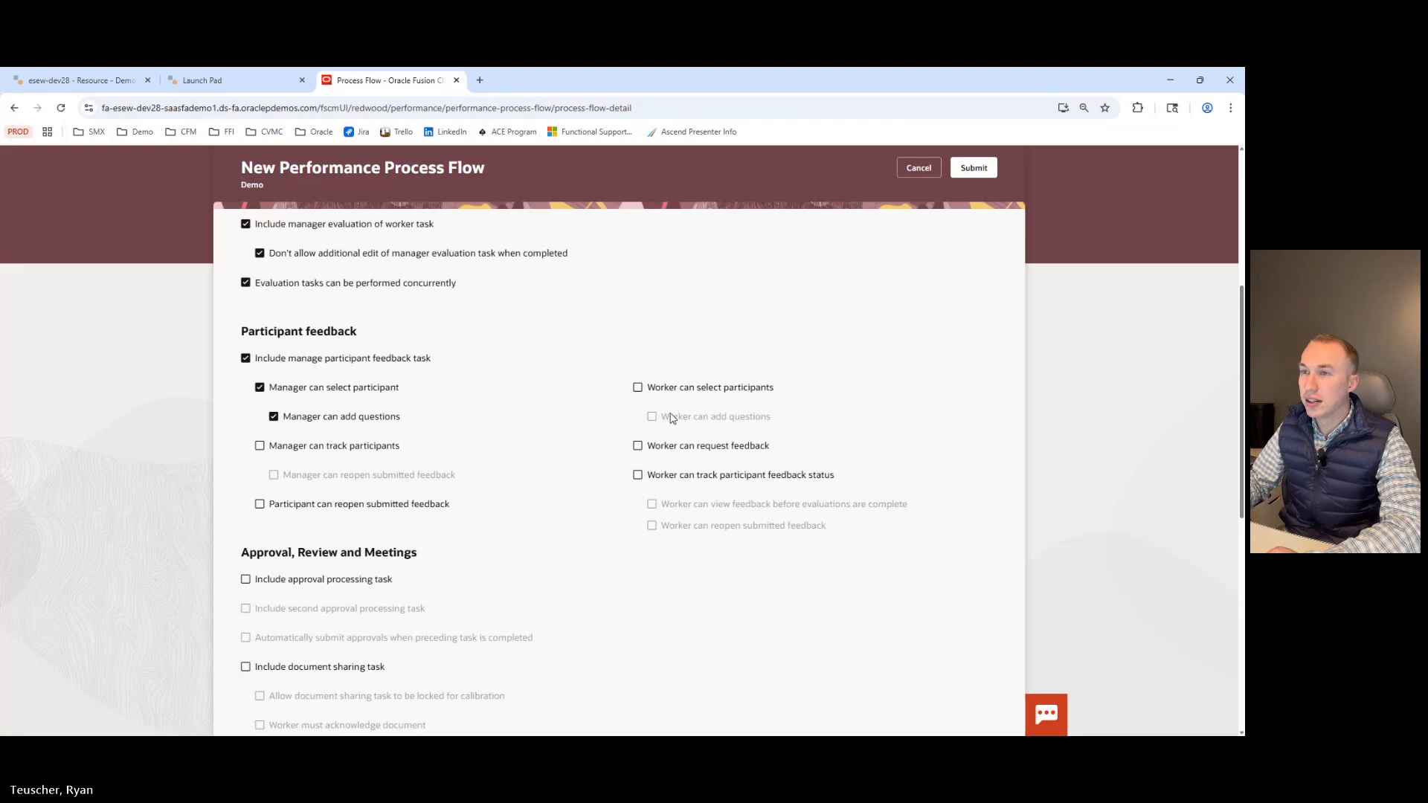
pyautogui.click(258, 362)
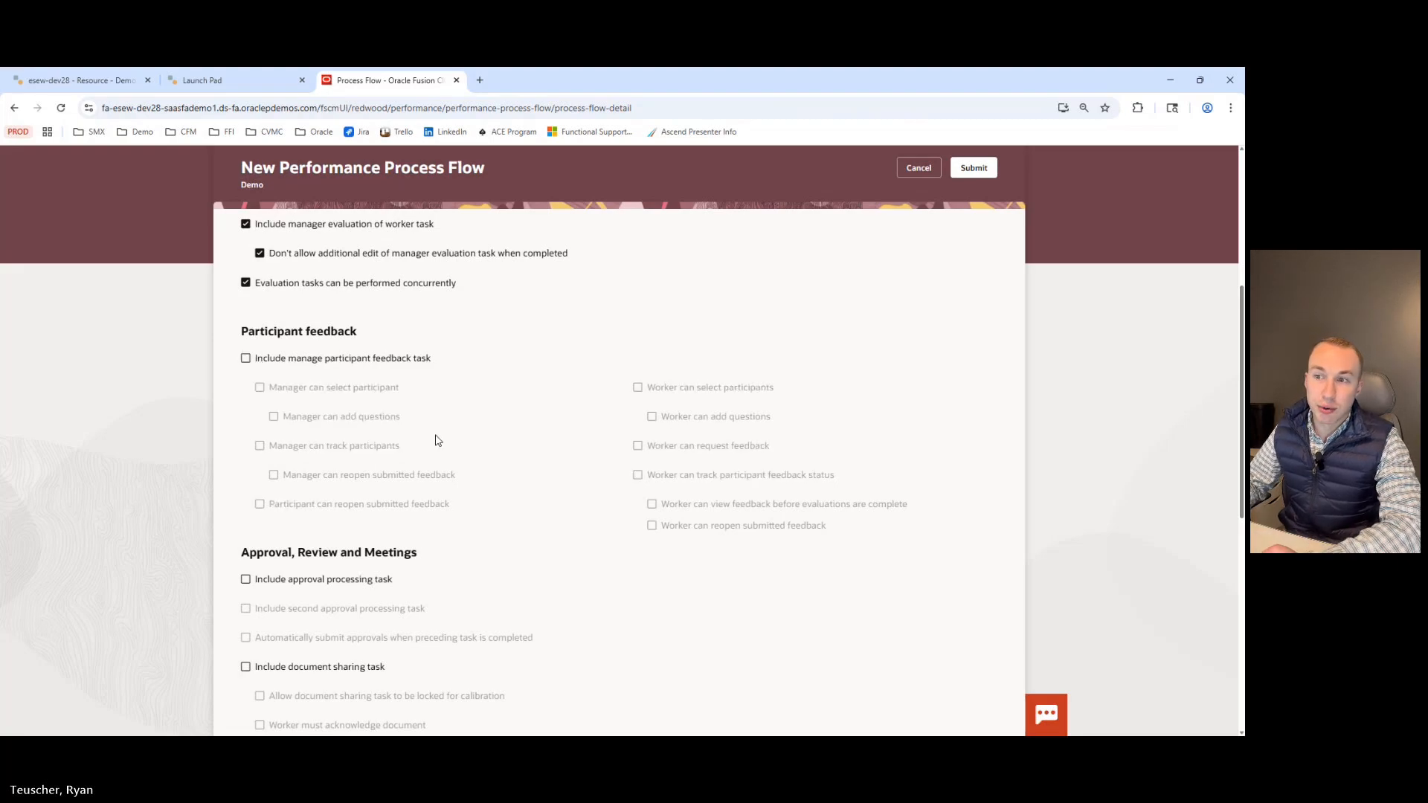
# Include first and second approval processing tasks with automatic submission of approvals when the preceding task completes.
pyautogui.scroll(-3, 431, 441)
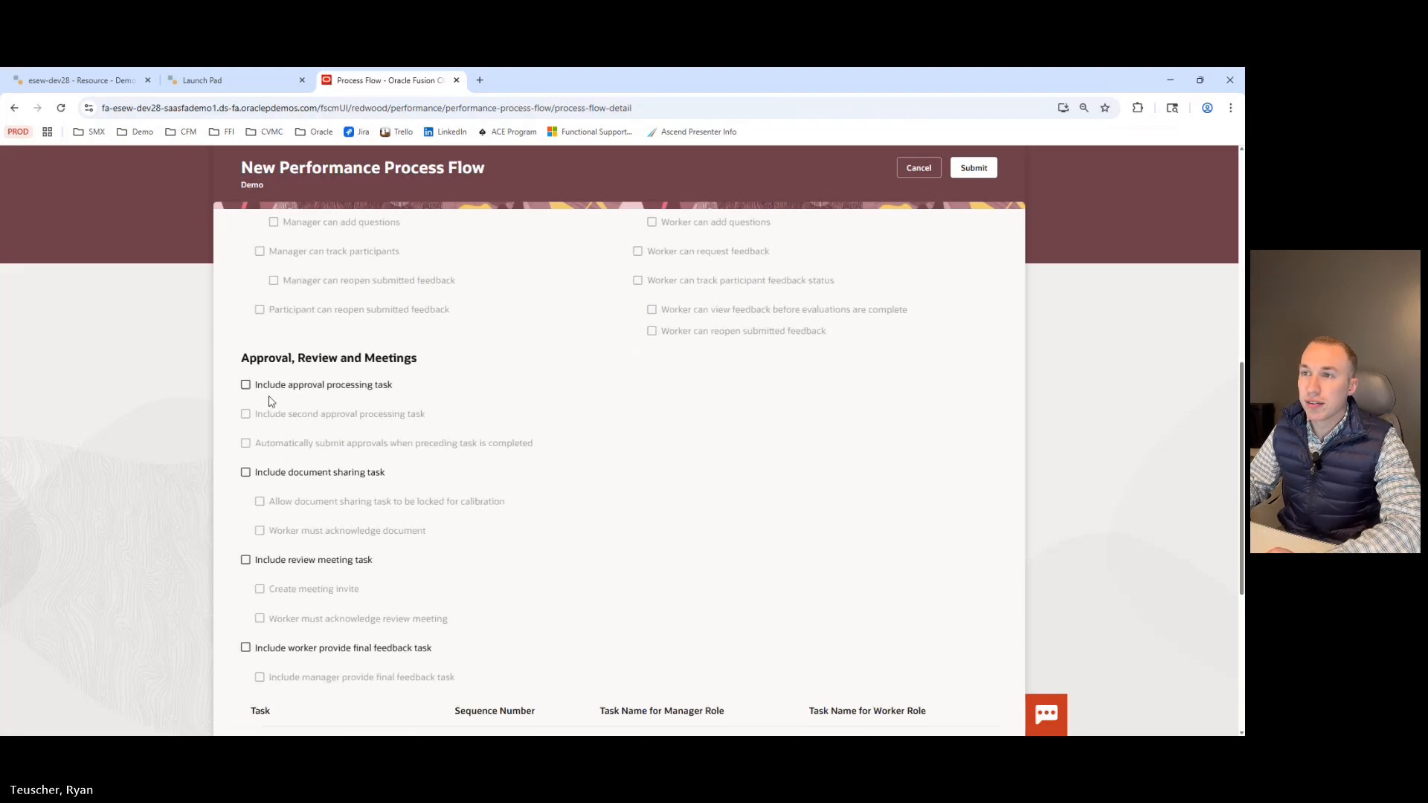
pyautogui.click(270, 387)
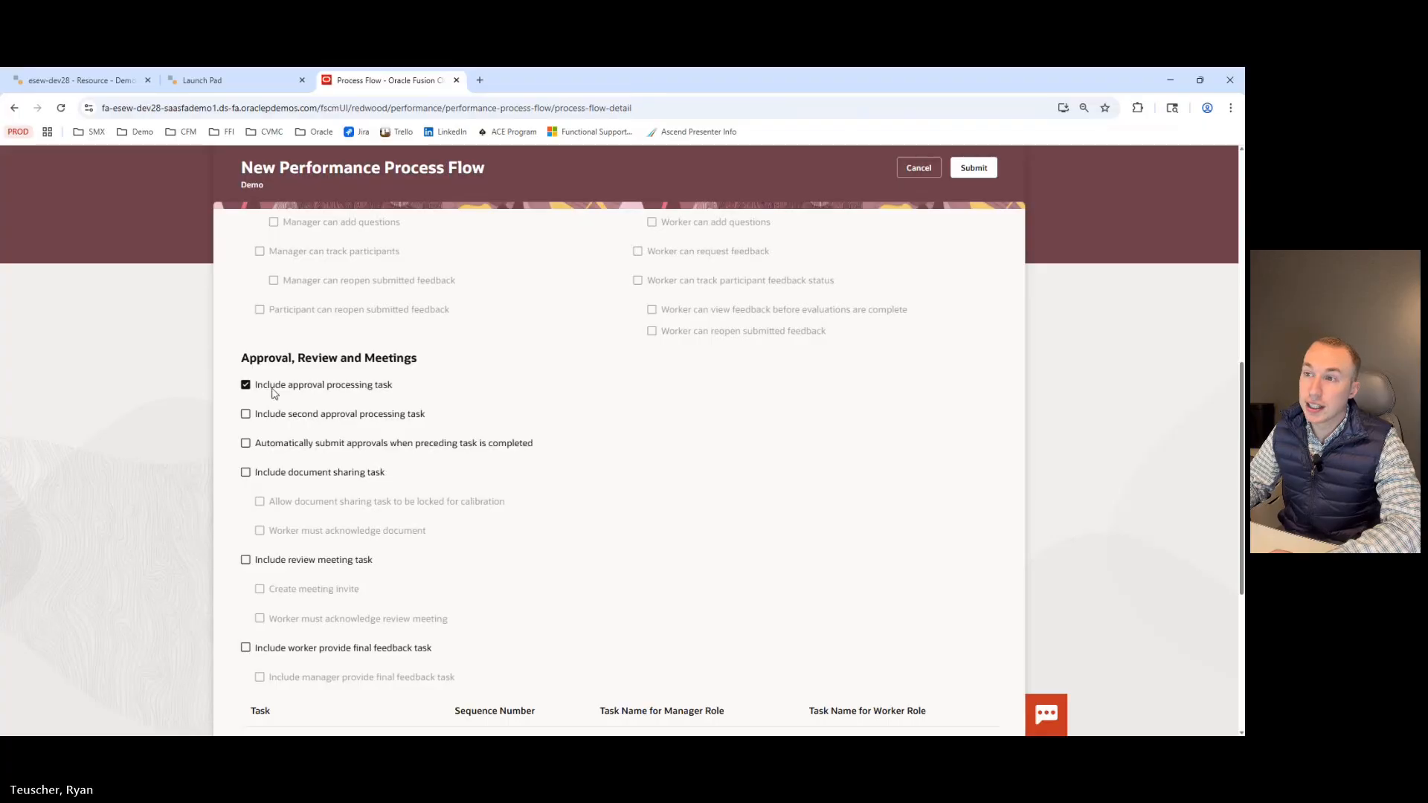
pyautogui.click(310, 421)
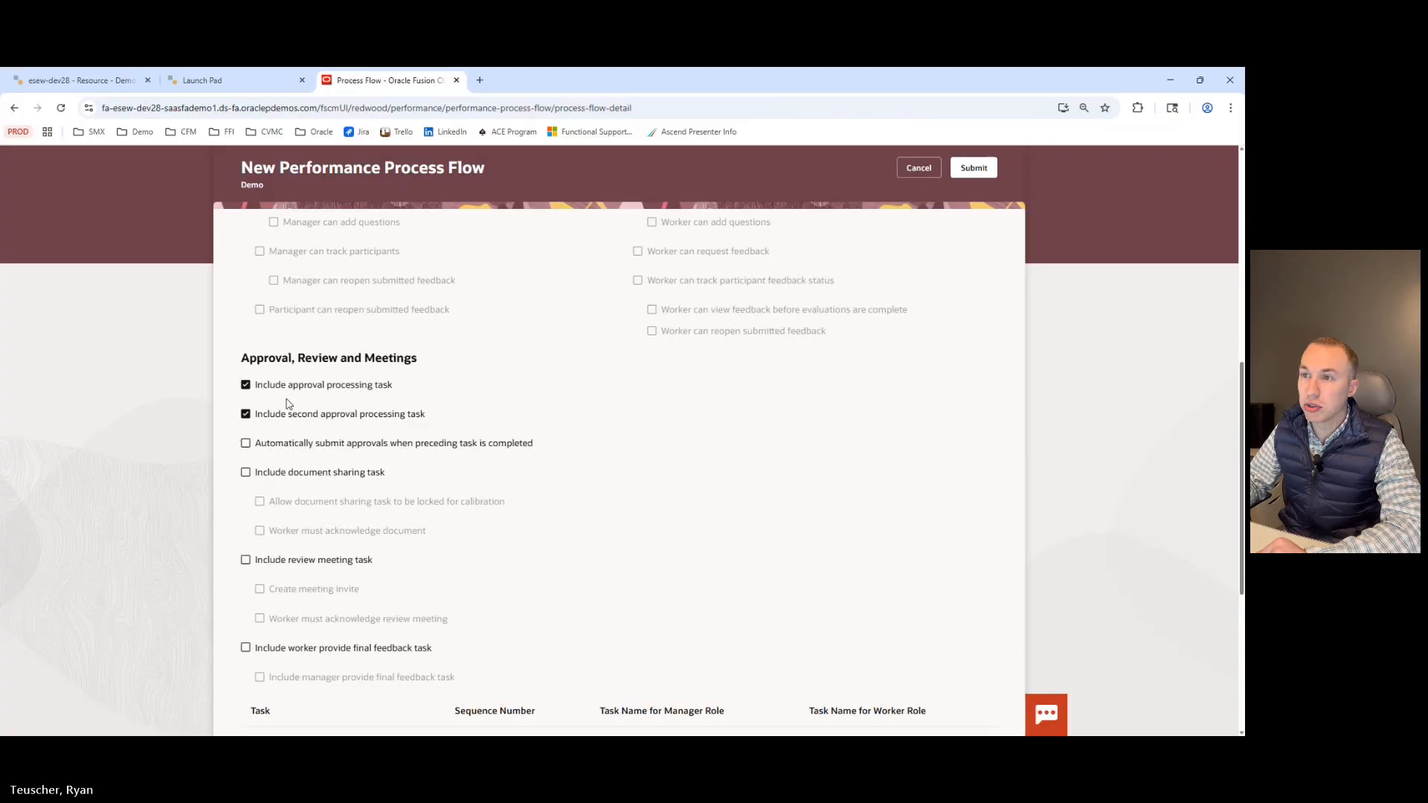
pyautogui.click(246, 444)
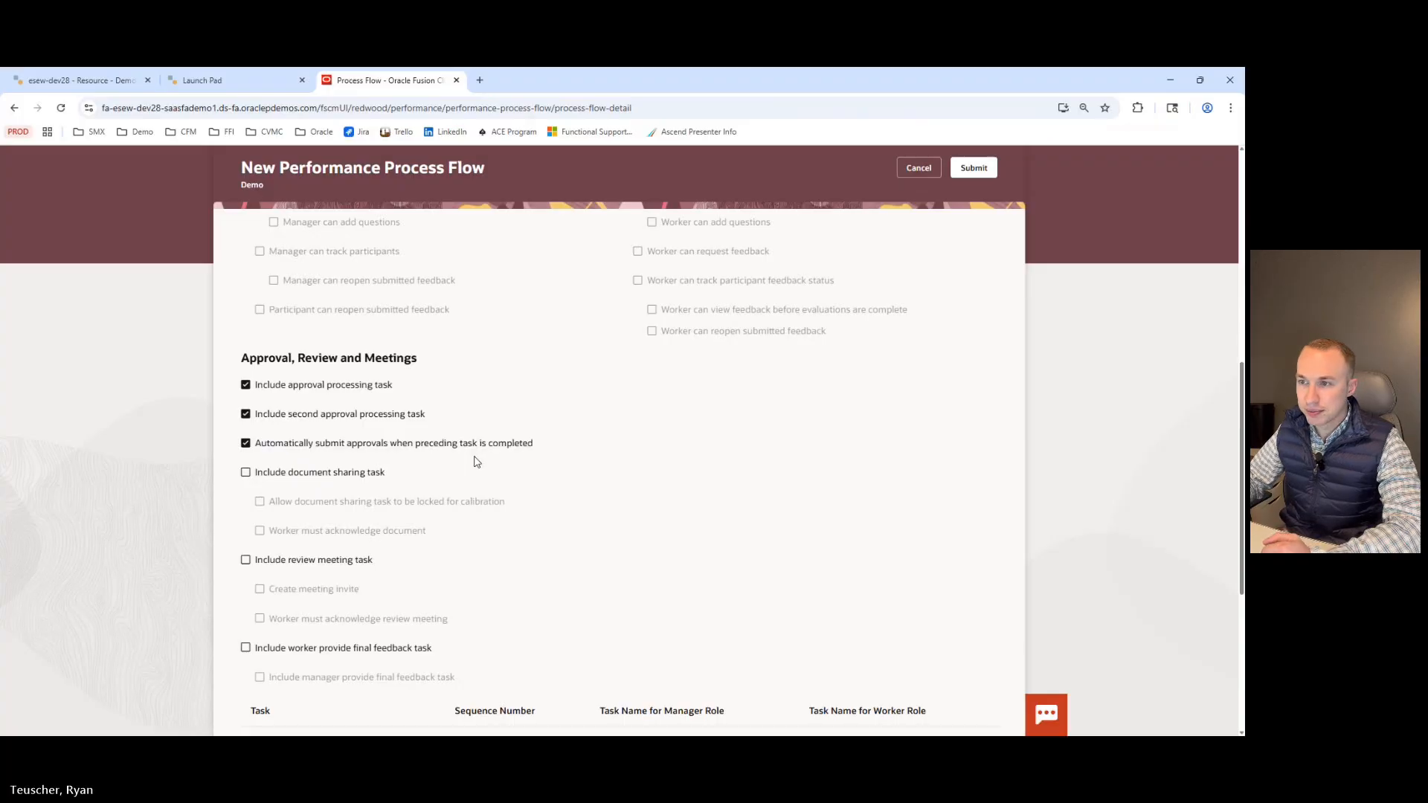
# Try including the document sharing task with required worker acknowledgement of the document.
pyautogui.scroll(-1, 439, 480)
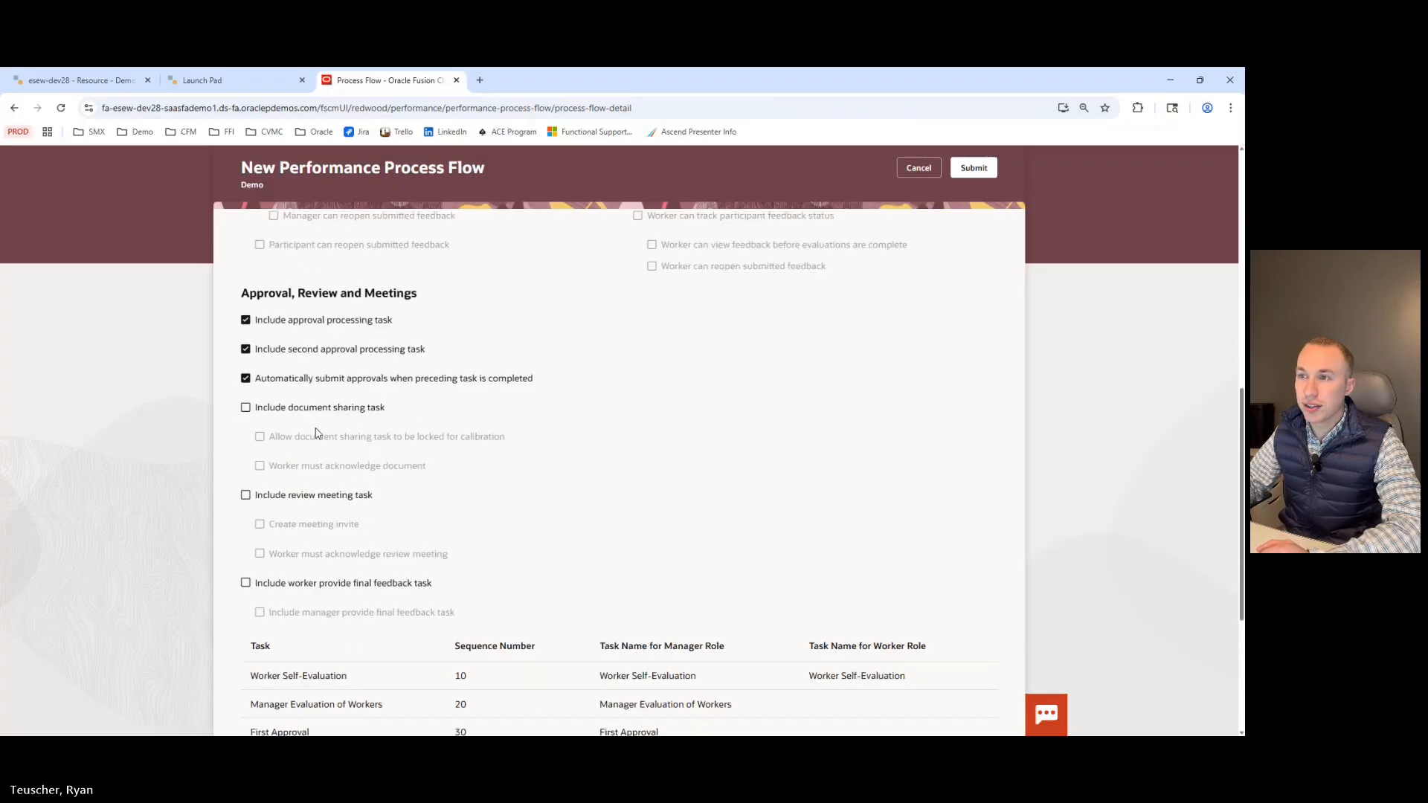
pyautogui.click(380, 418)
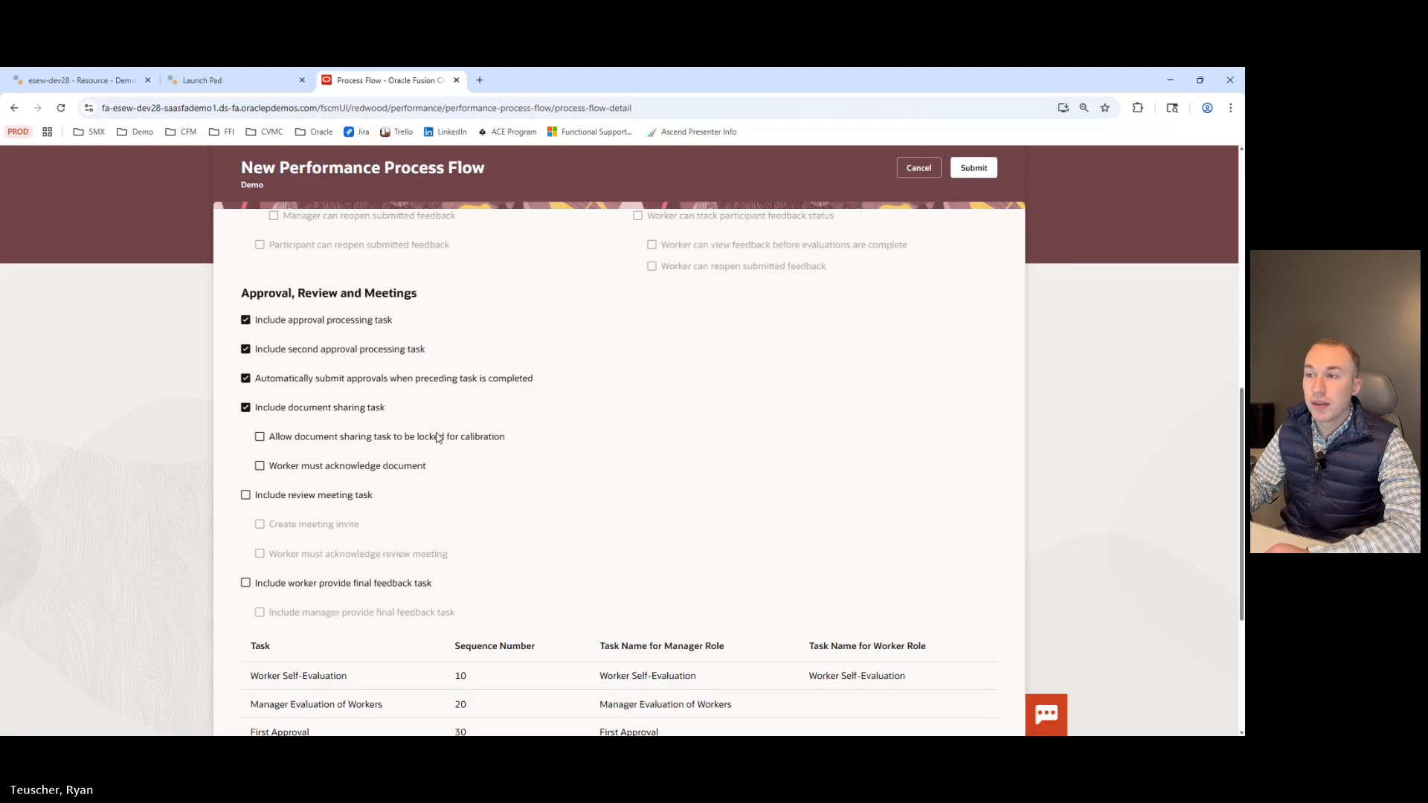
pyautogui.click(330, 469)
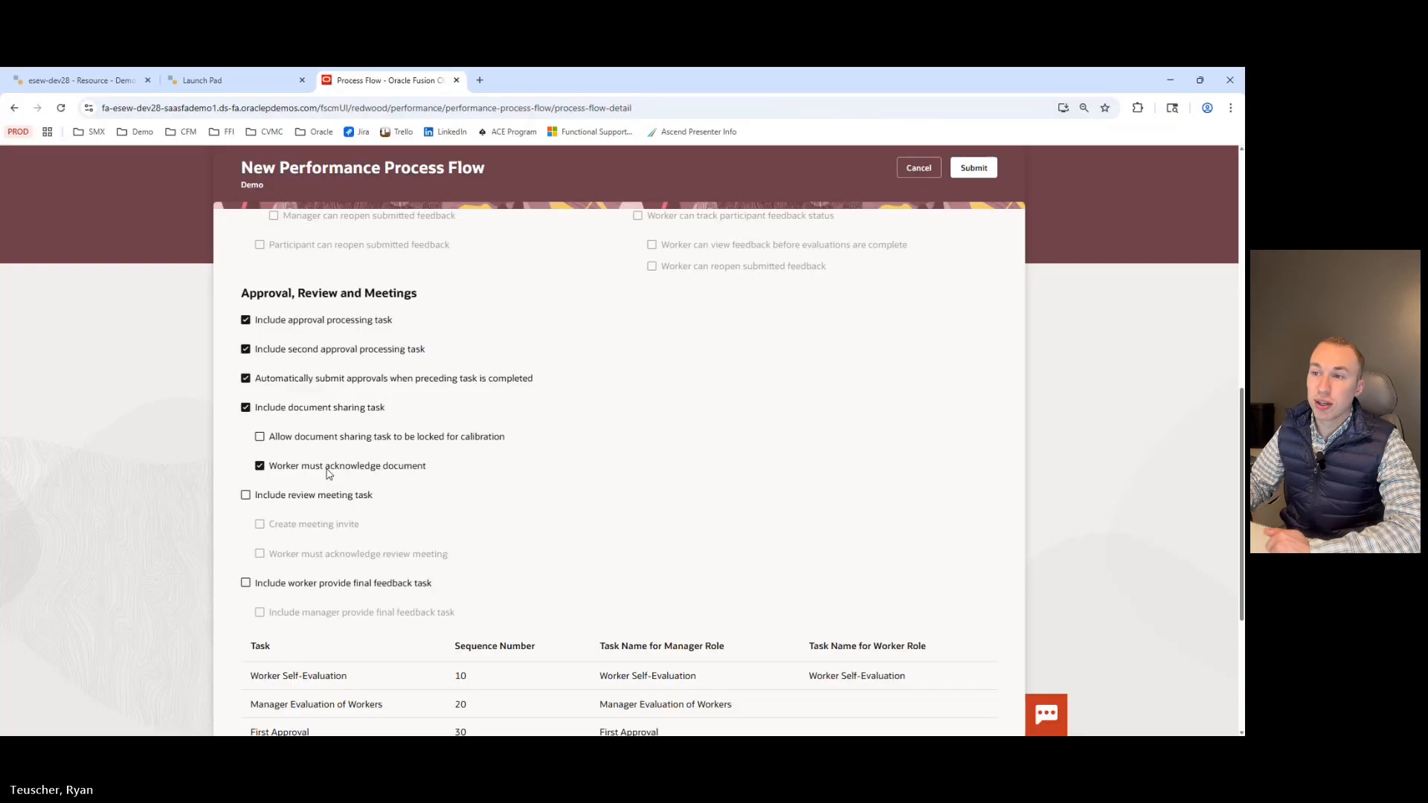
pyautogui.click(246, 408)
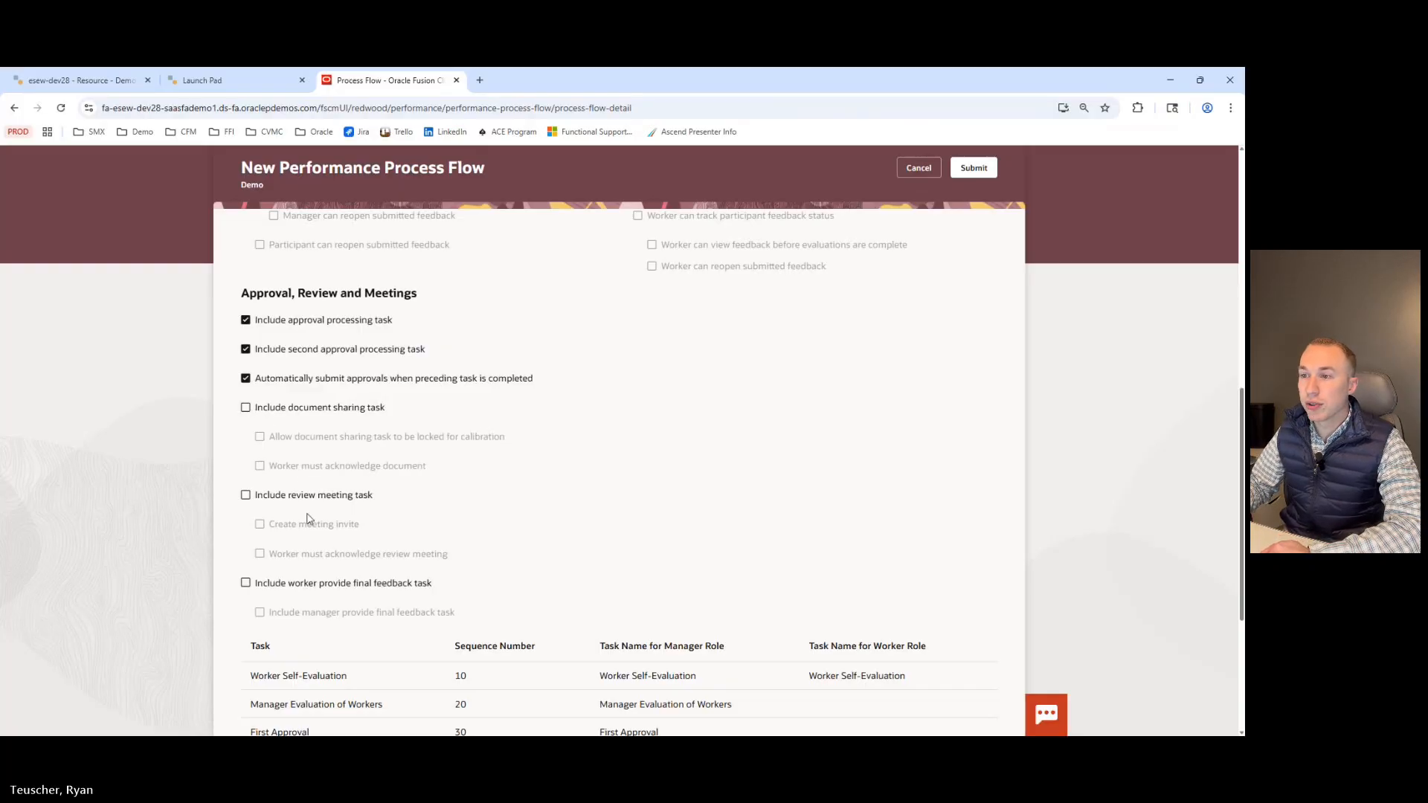
# Try including the review meeting task with a meeting invite and required worker acknowledgement.
pyautogui.click(288, 497)
pyautogui.scroll(-2, 377, 523)
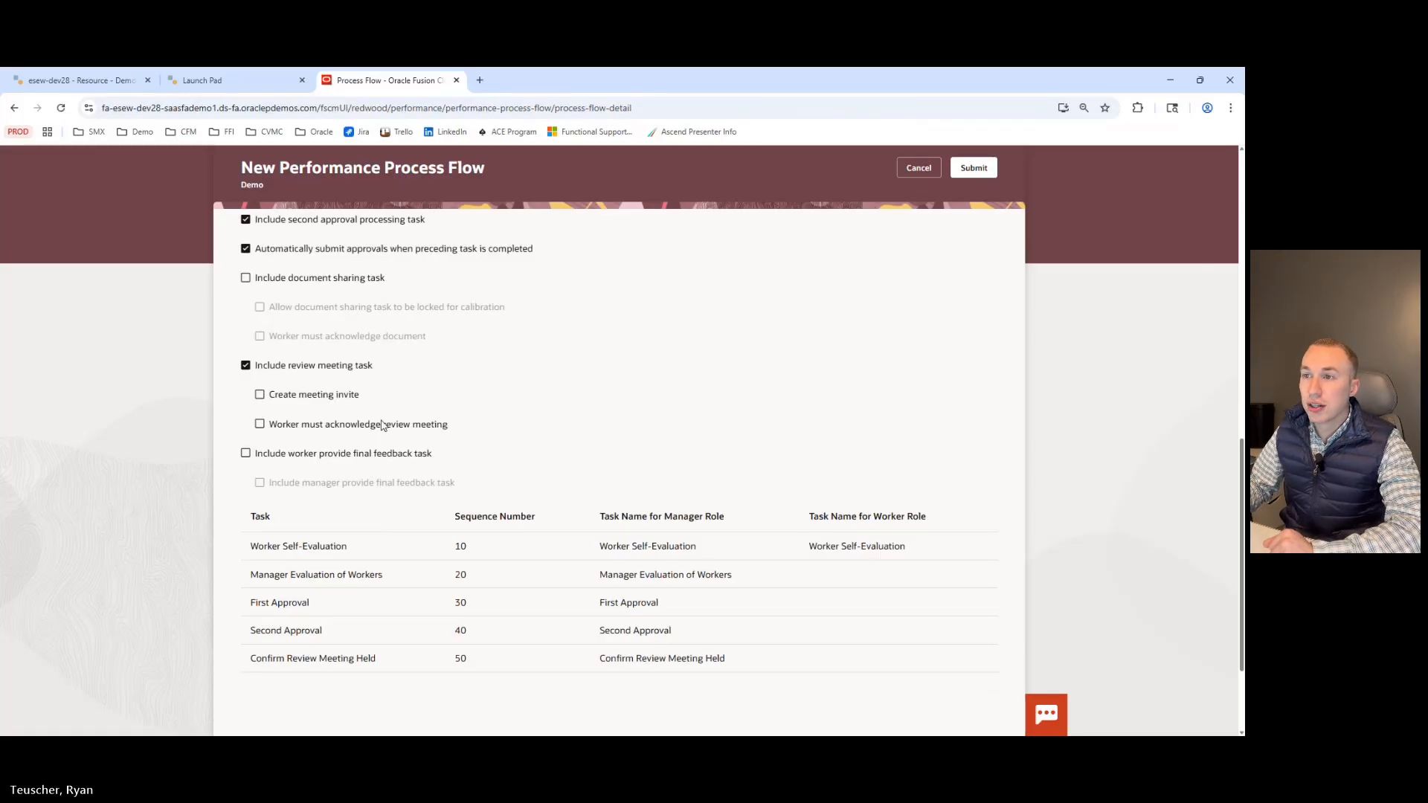
pyautogui.click(262, 395)
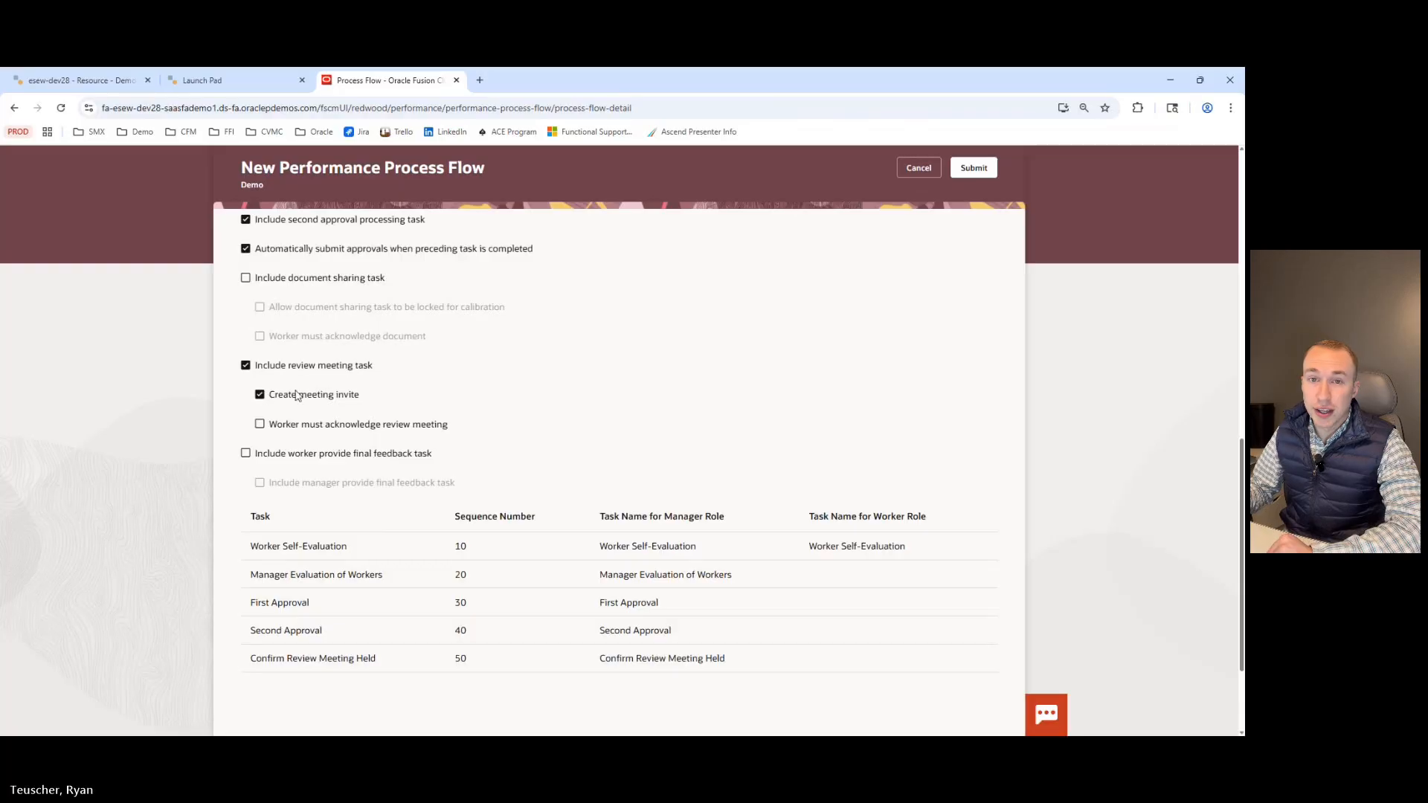
pyautogui.click(260, 425)
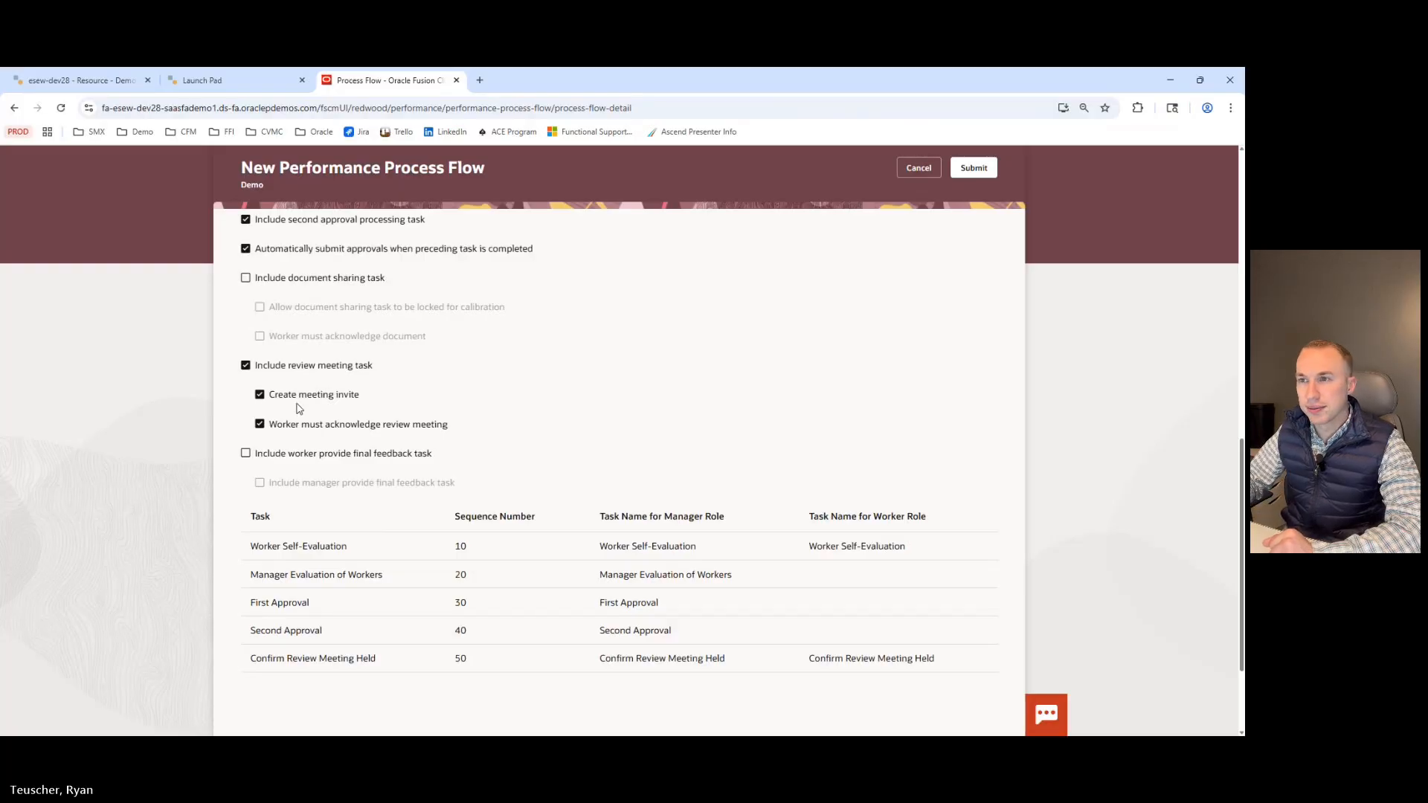
pyautogui.click(246, 365)
# Set the Worker Self-Evaluation task's sequence number to 25.
pyautogui.scroll(-2, 290, 394)
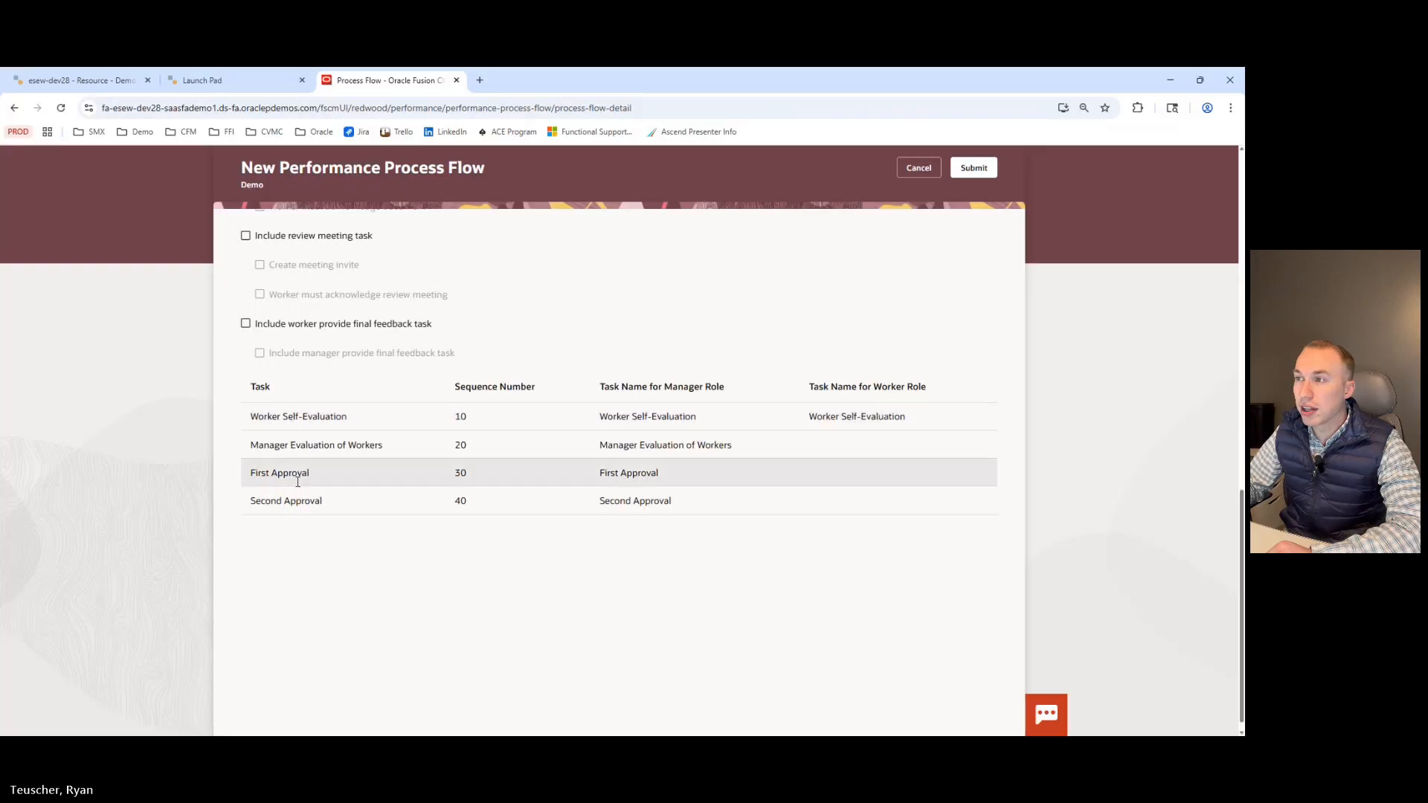
pyautogui.click(462, 417)
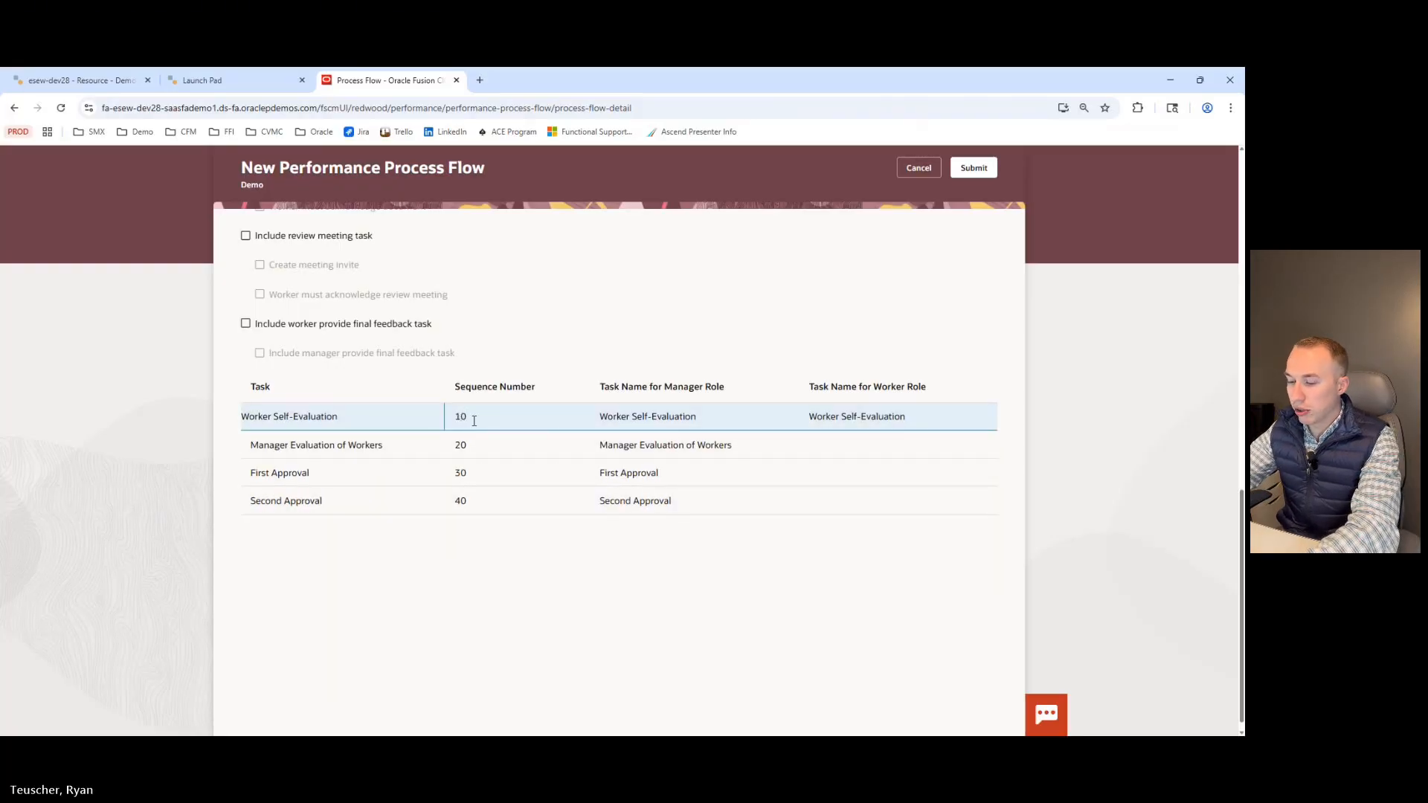
pyautogui.press('BackSpace')
pyautogui.write('5')
pyautogui.click(485, 546)
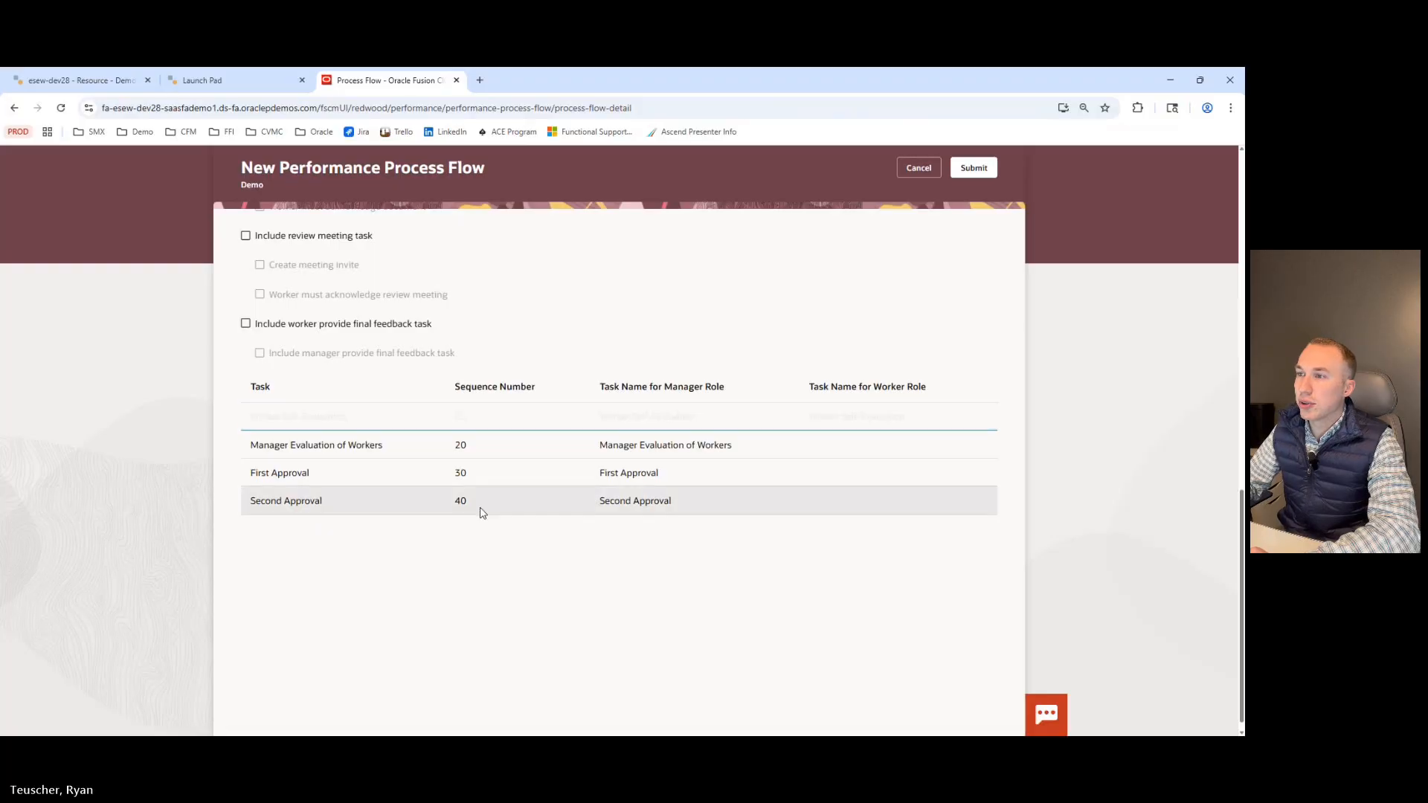
pyautogui.click(467, 418)
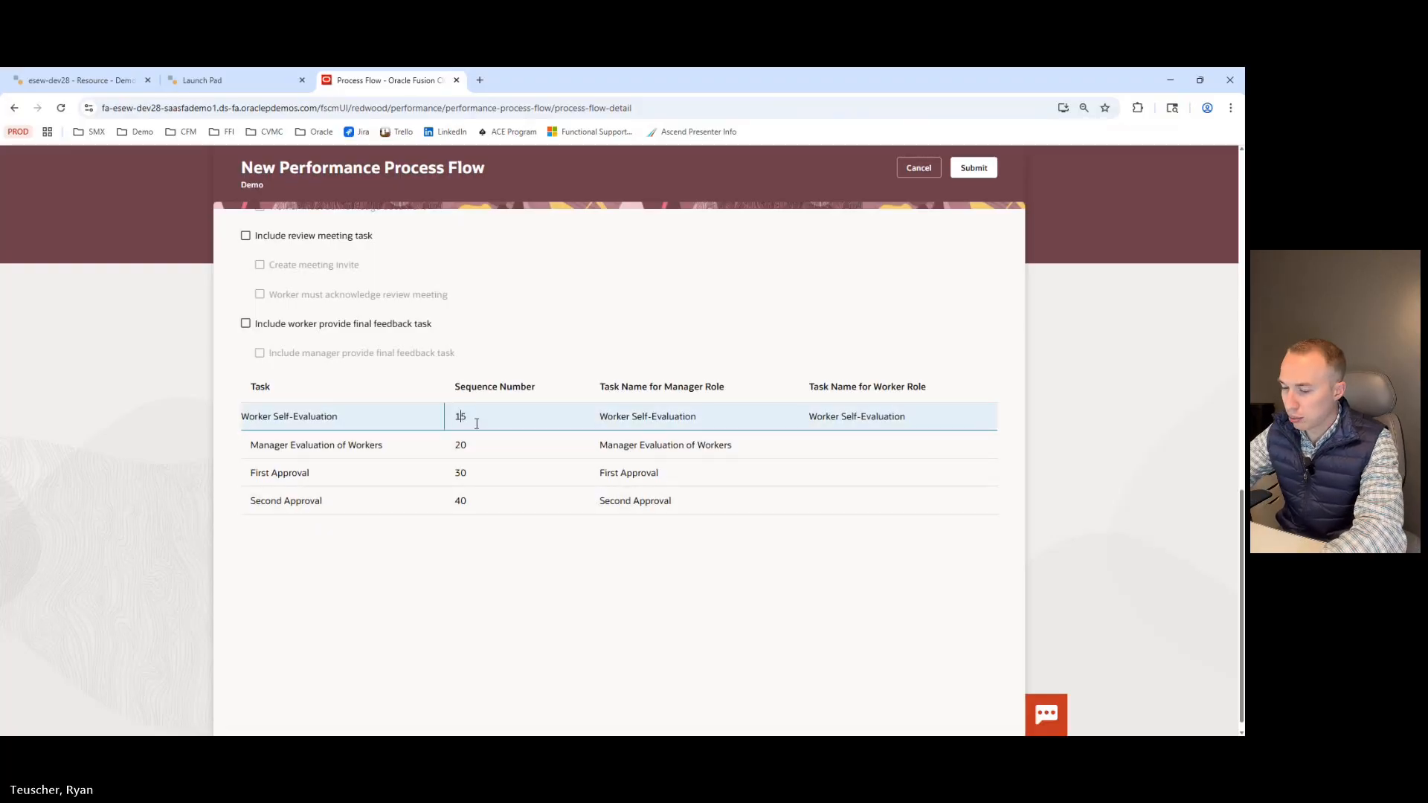
pyautogui.write('2')
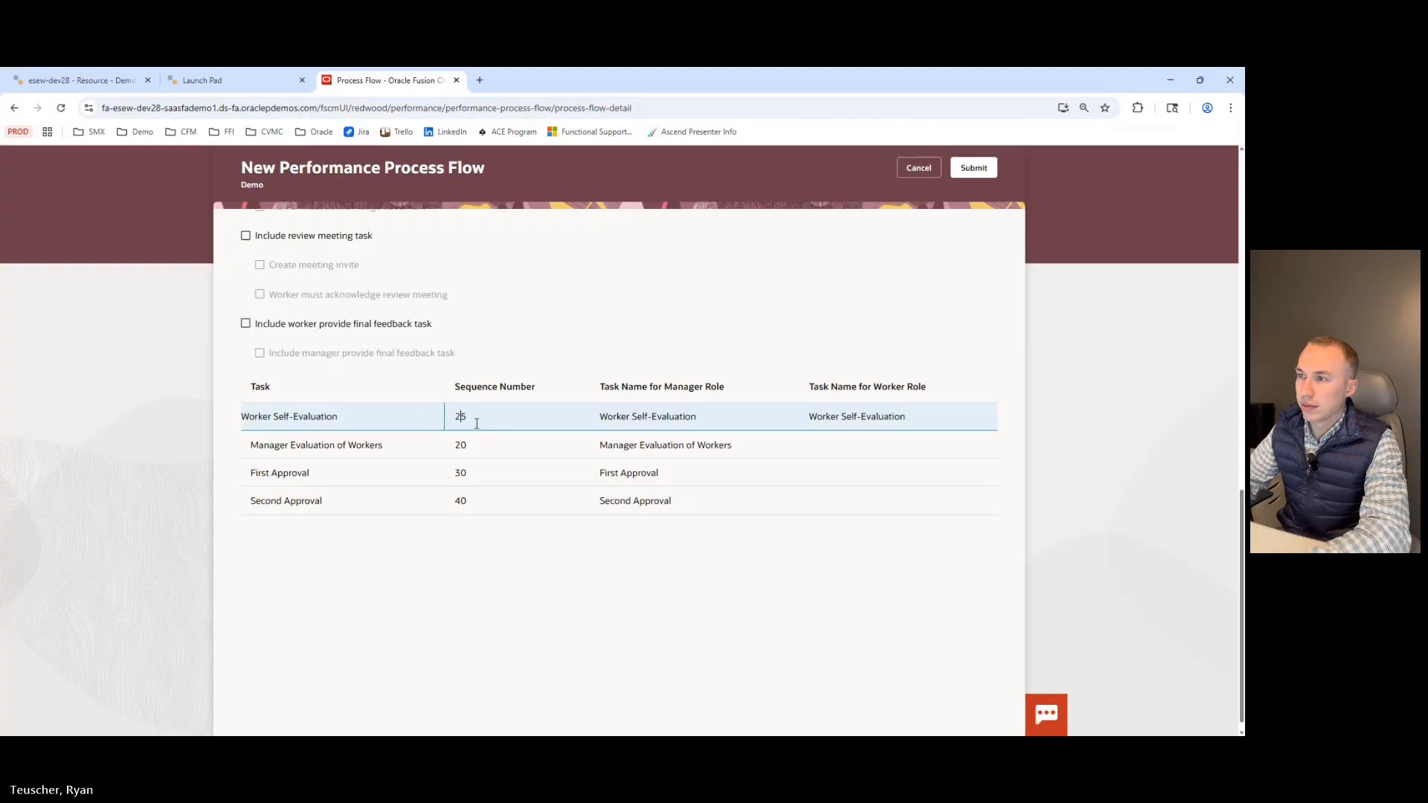
pyautogui.press('Return')
# Rename the Worker Self-Evaluation task for the manager role to Associate Self-Evaluation.
pyautogui.scroll(-1, 503, 579)
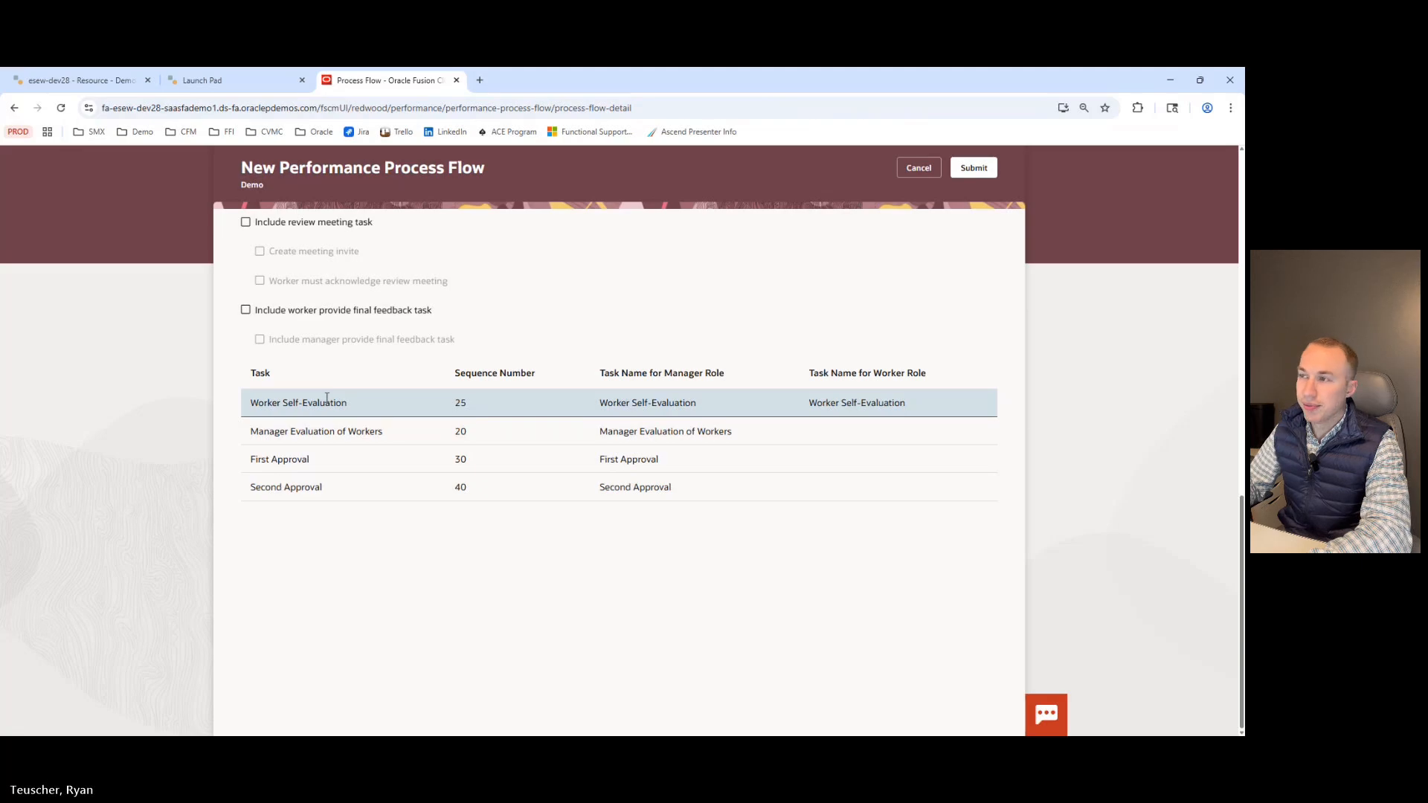
pyautogui.click(629, 402)
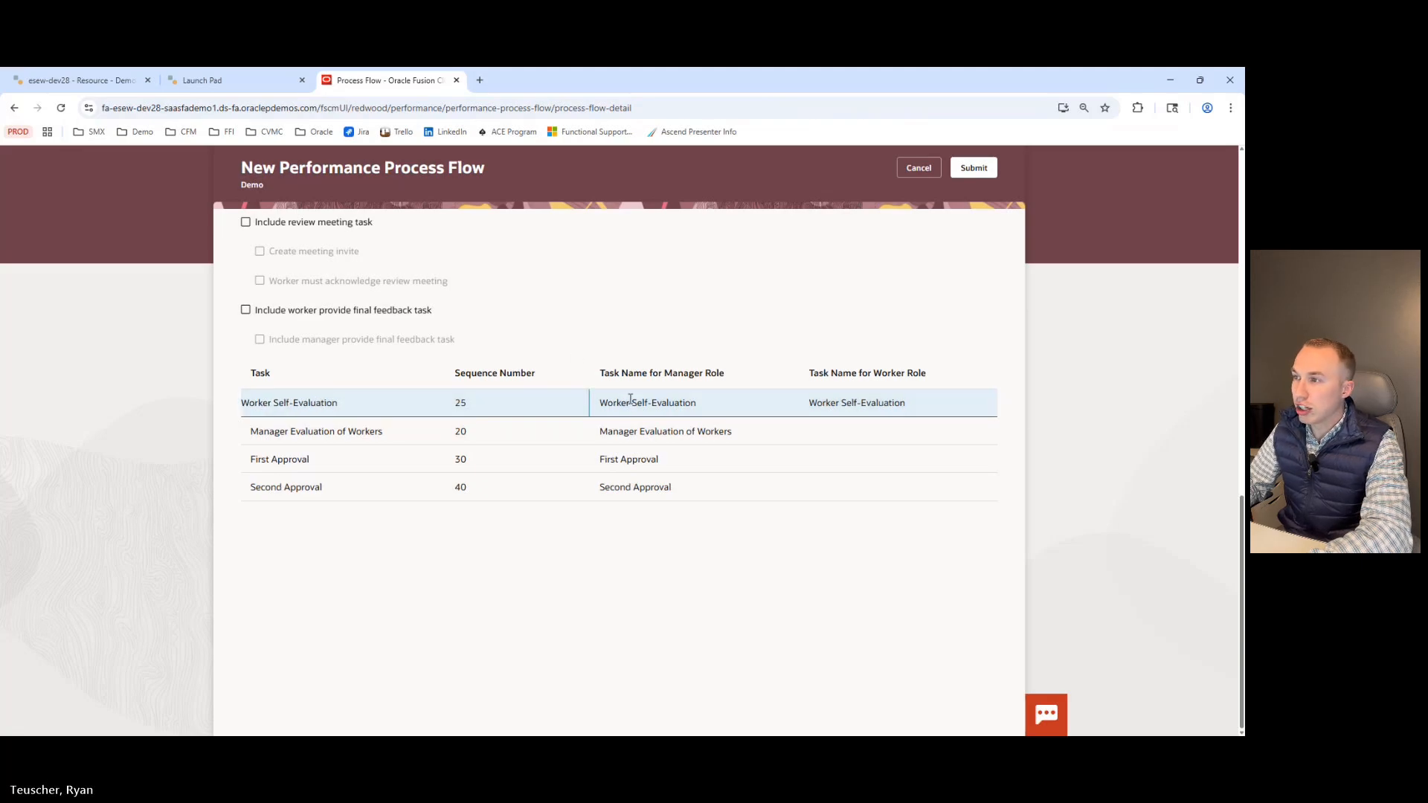
pyautogui.press('BackSpace')
pyautogui.press('BackSpace')
pyautogui.press('BackSpace')
pyautogui.press('BackSpace')
pyautogui.press('BackSpace')
pyautogui.press('BackSpace')
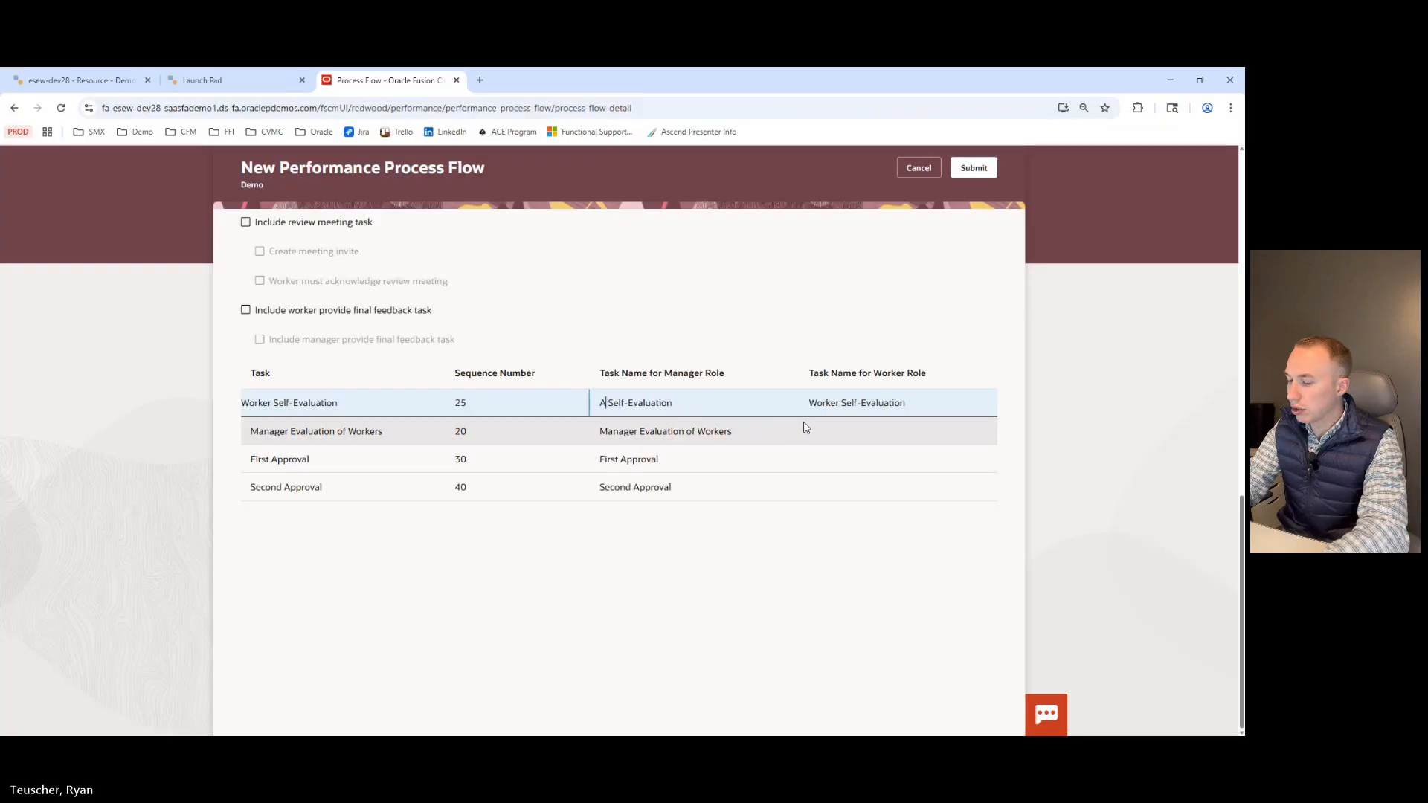
pyautogui.write('Associar')
pyautogui.press('BackSpace')
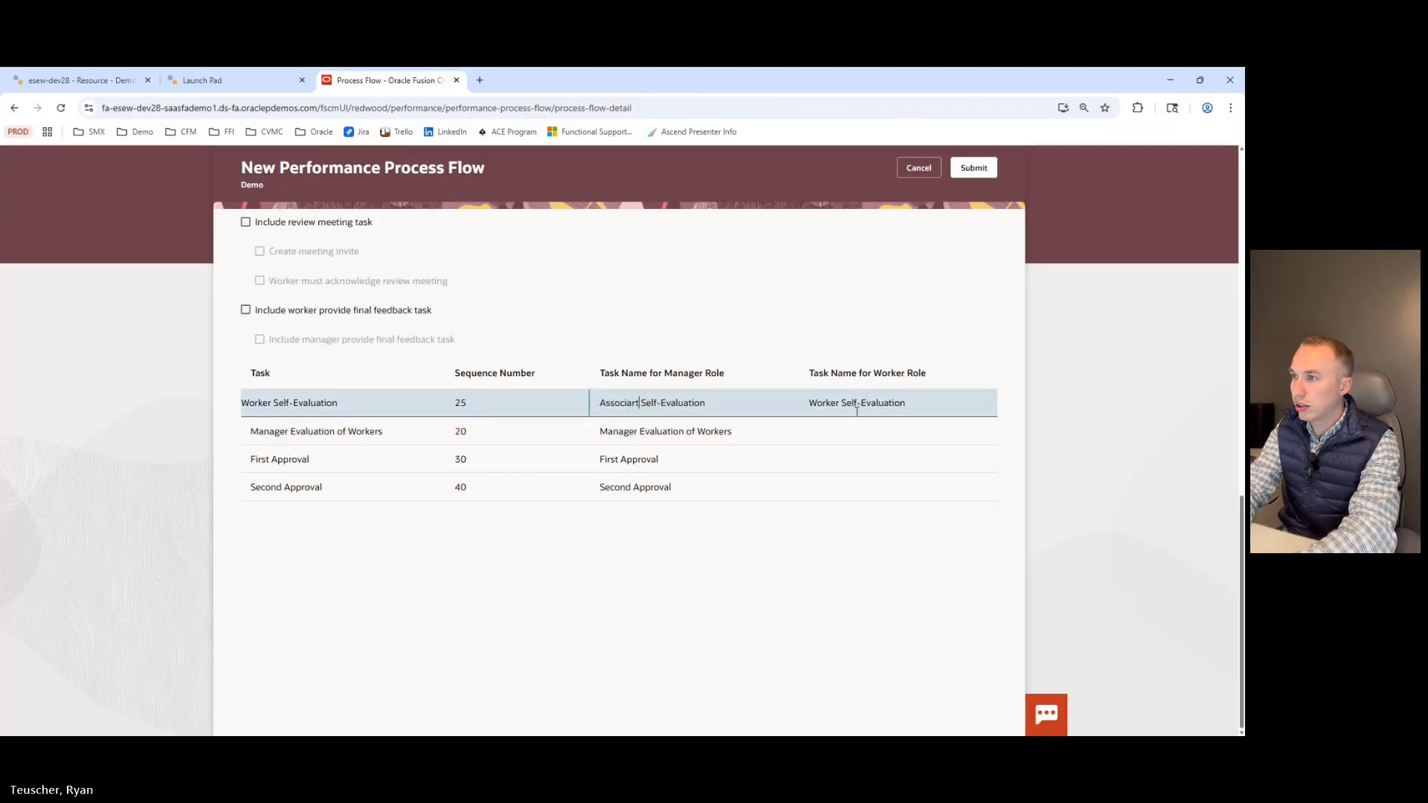
pyautogui.write('te')
pyautogui.press('Return')
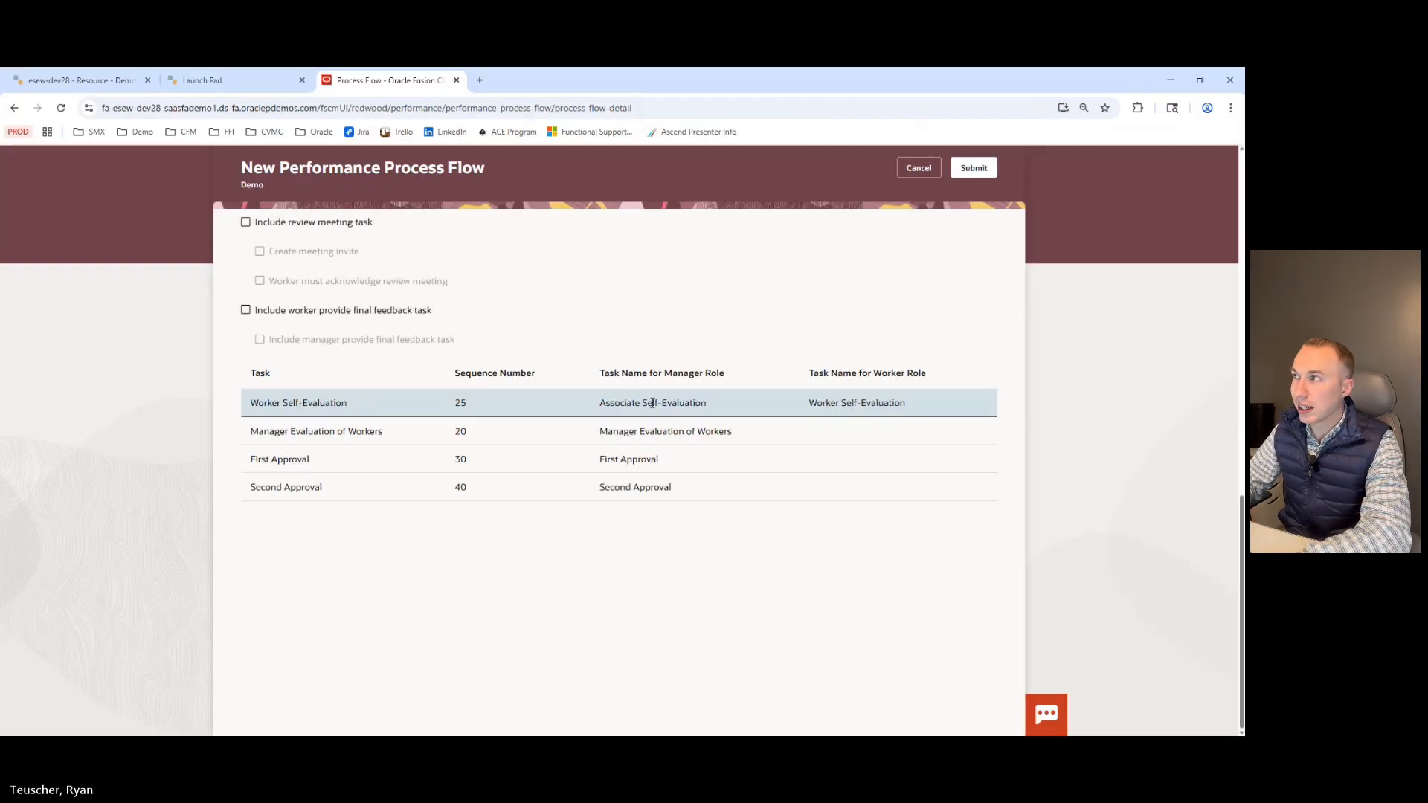
# Submit the Demo performance process flow.
pyautogui.scroll(5, 851, 340)
pyautogui.scroll(6, 849, 342)
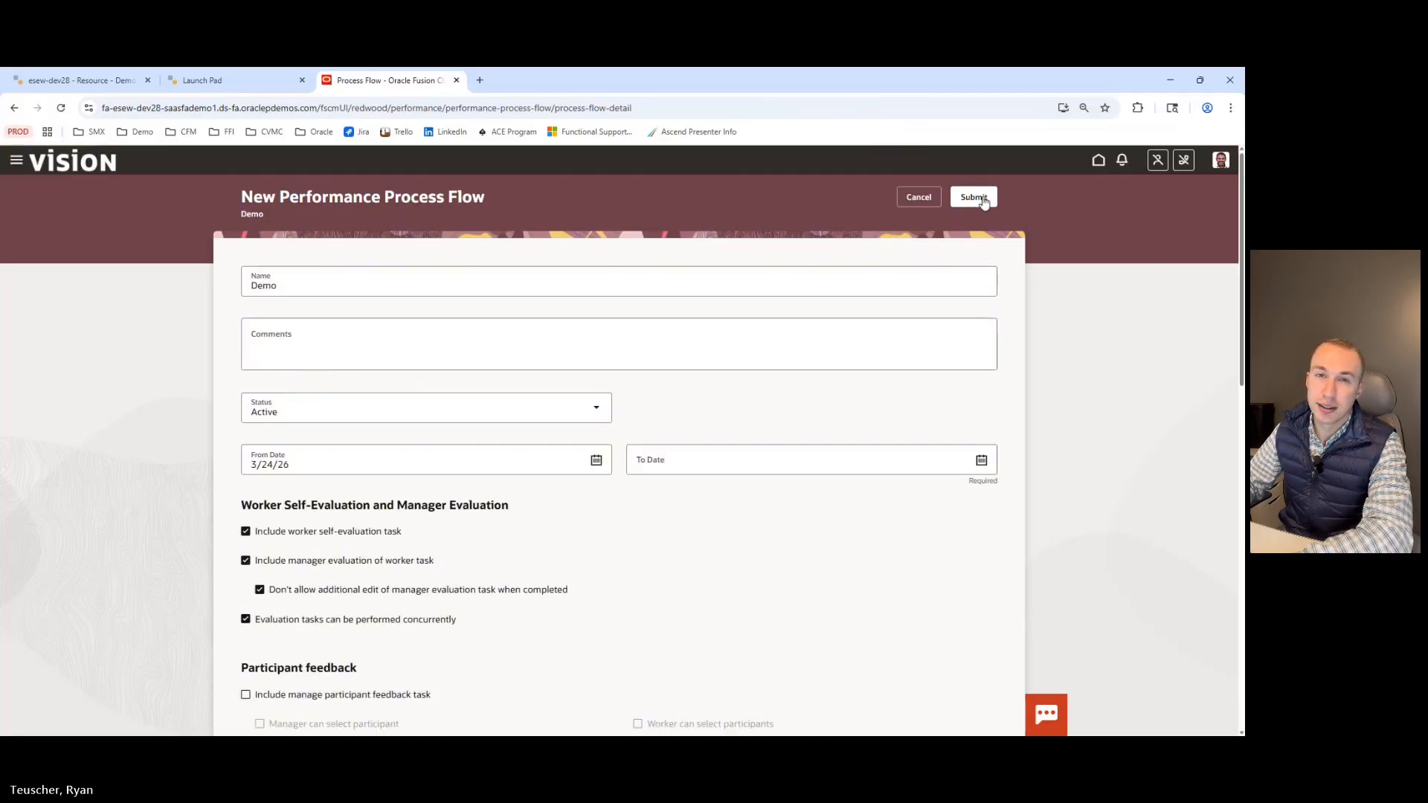
pyautogui.click(982, 199)
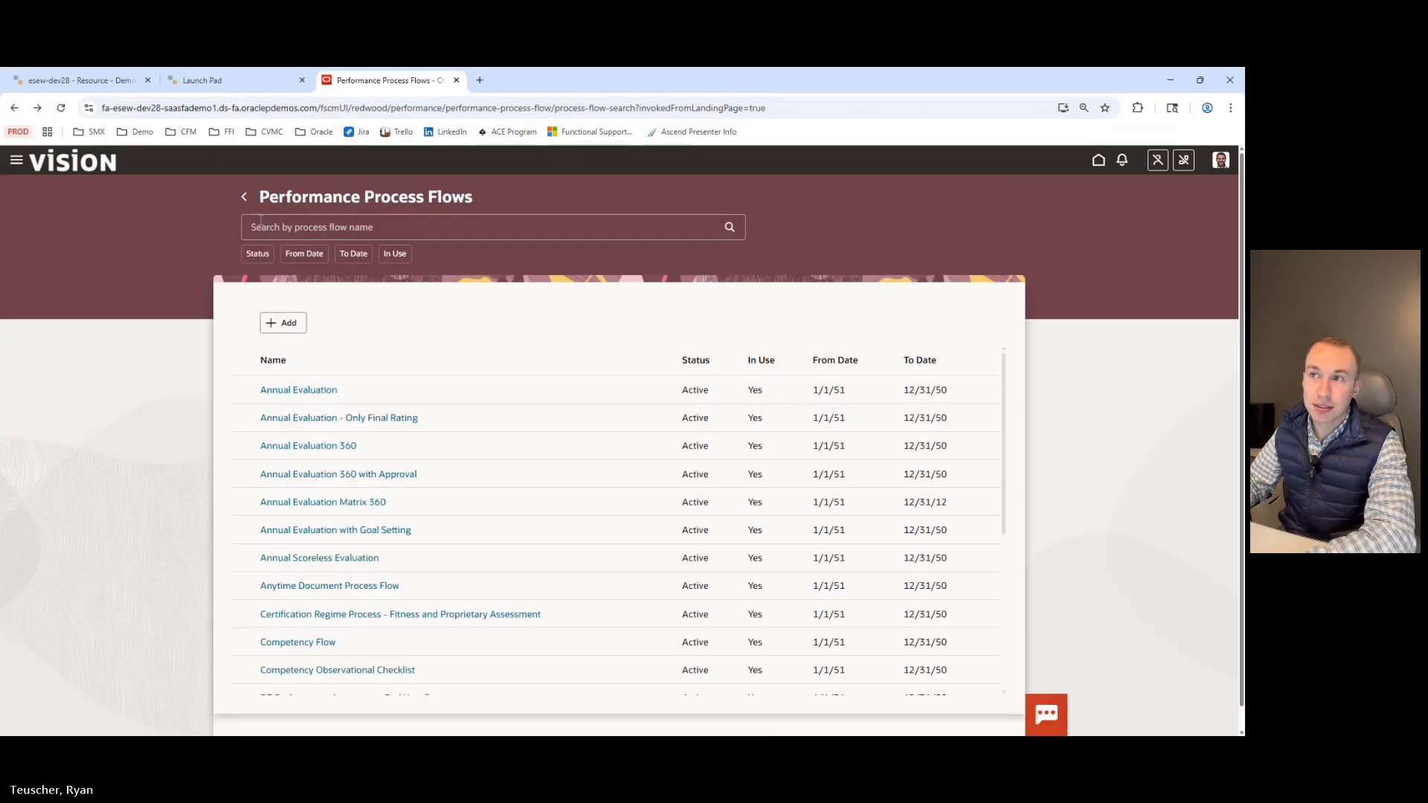
# Open the Annual Evaluation template from the Performance Templates setup list.
pyautogui.click(244, 197)
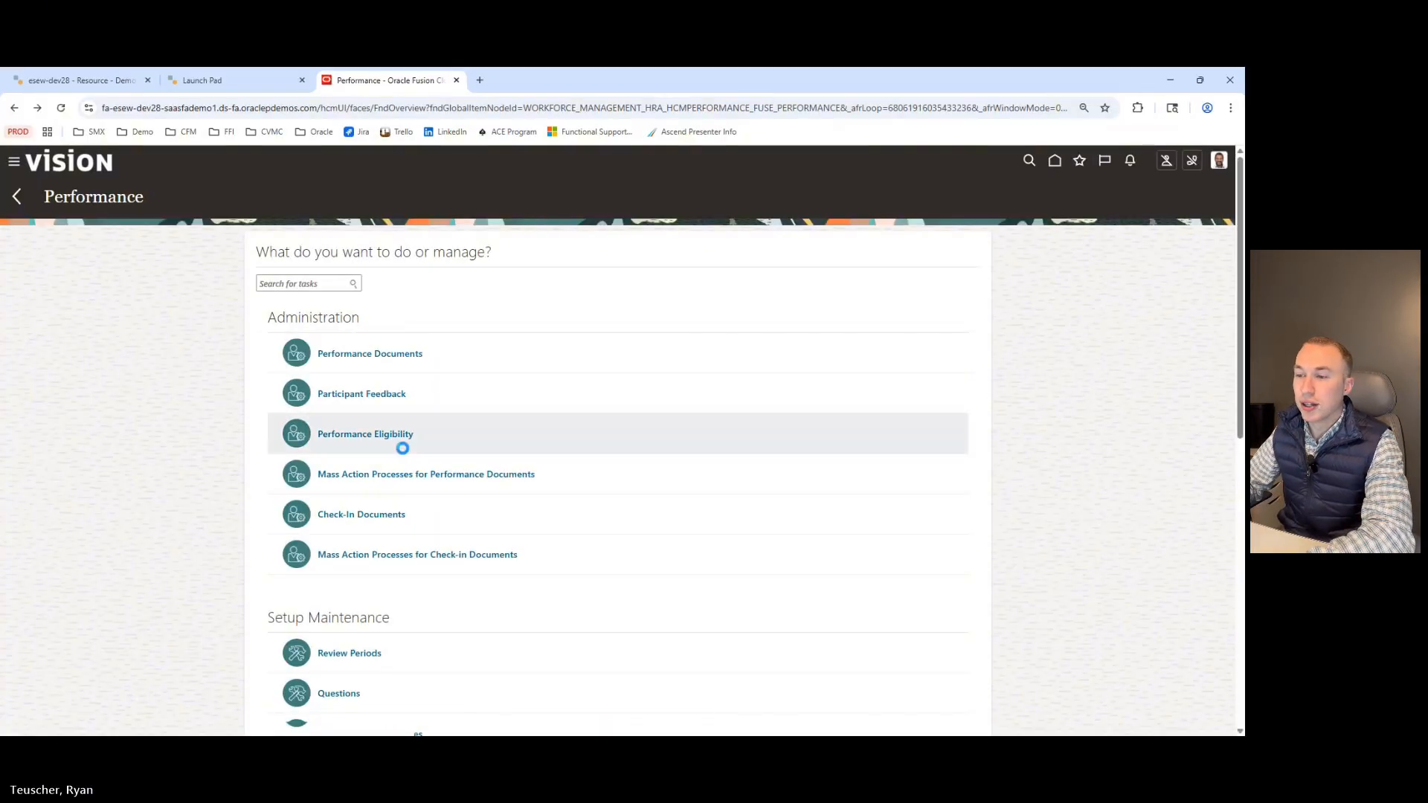
pyautogui.scroll(-2, 405, 450)
pyautogui.scroll(-5, 407, 460)
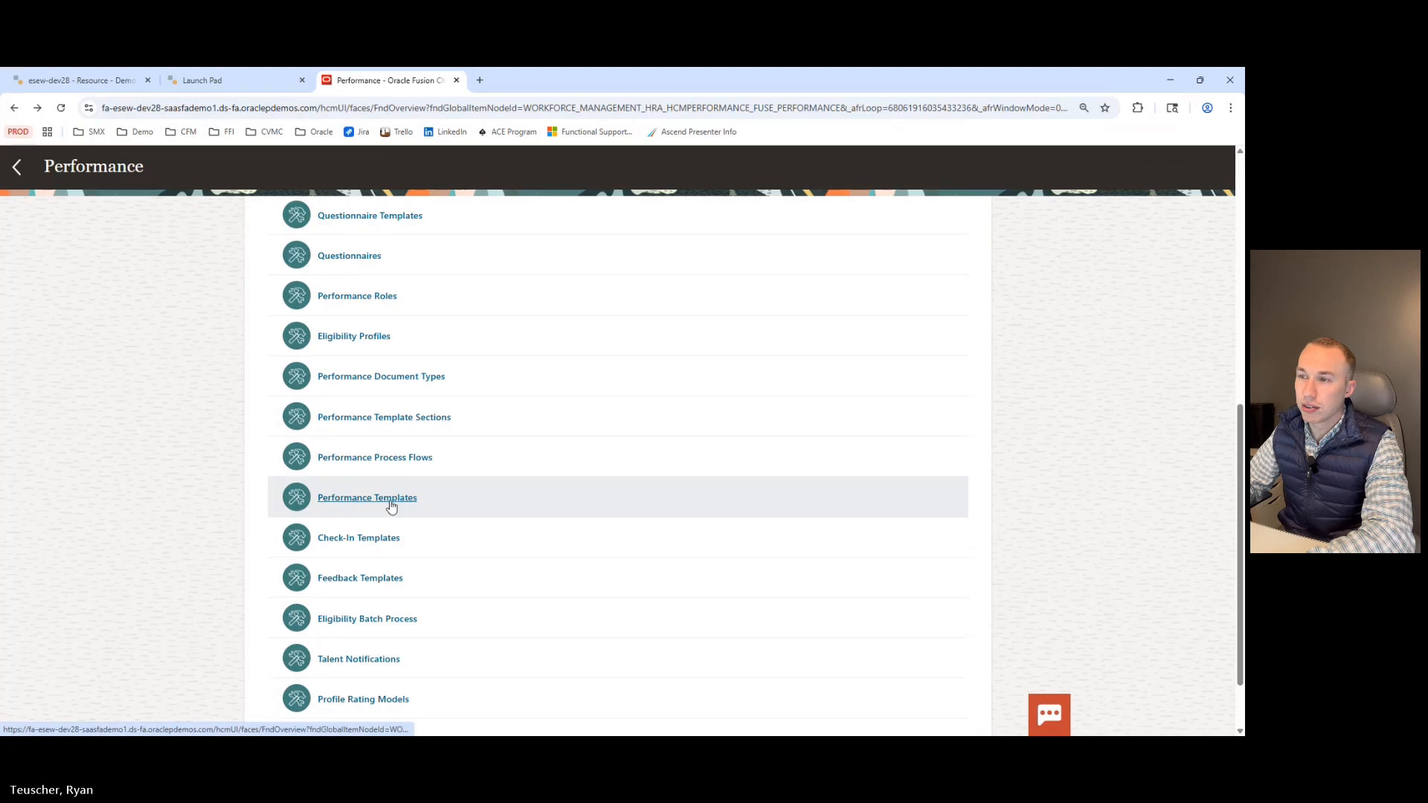
pyautogui.click(391, 499)
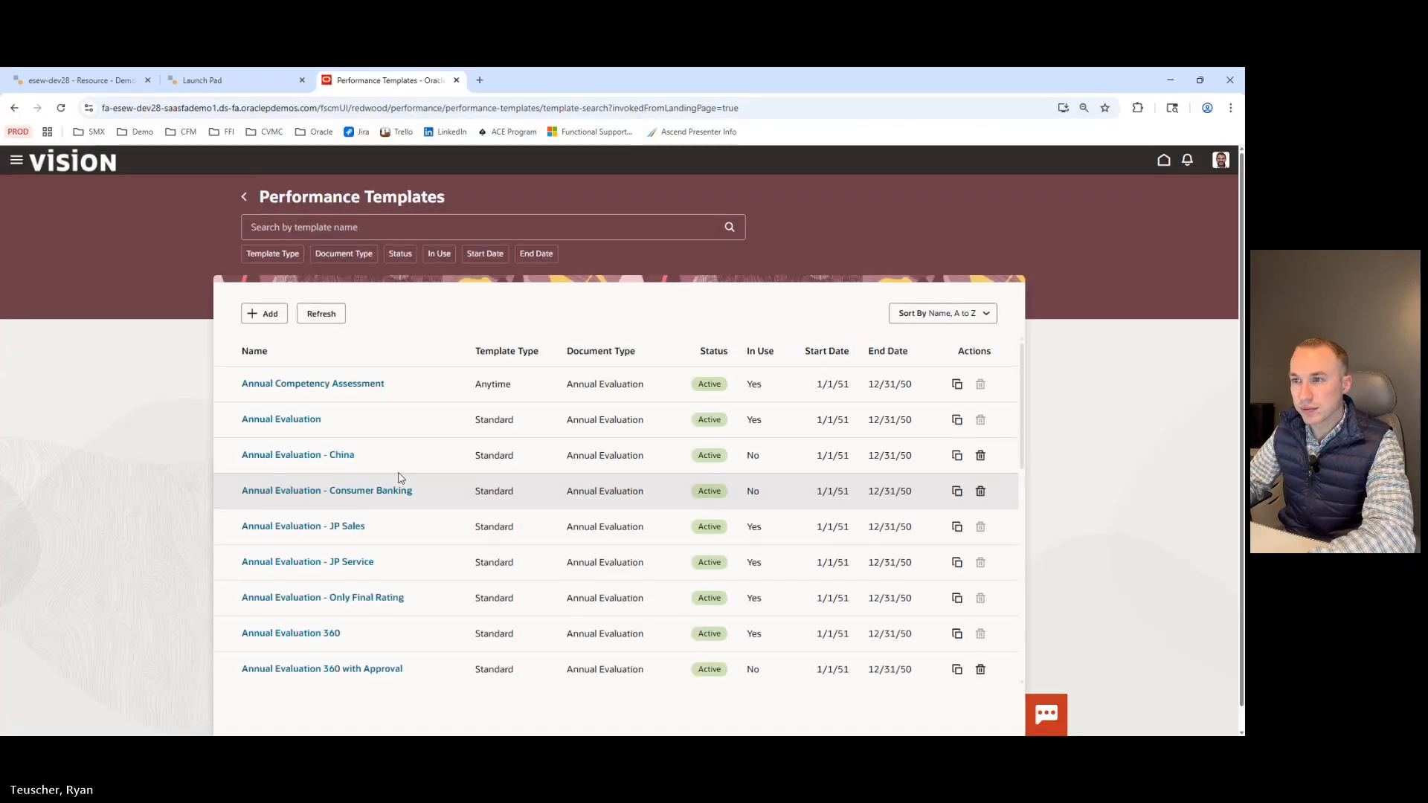
pyautogui.click(278, 421)
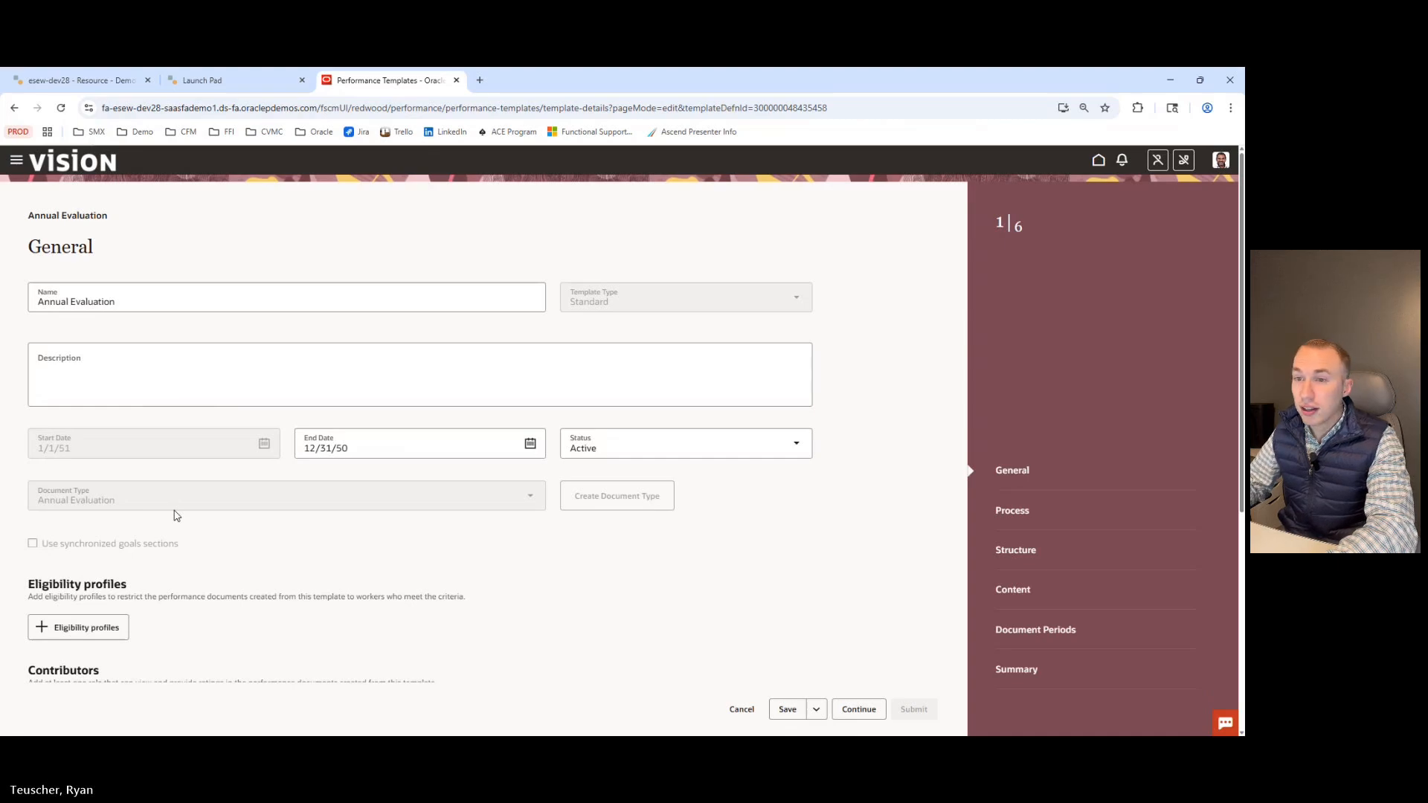
# Review the template's general settings, eligibility, contributors and participants, and continue to the Process step.
pyautogui.scroll(-2, 175, 514)
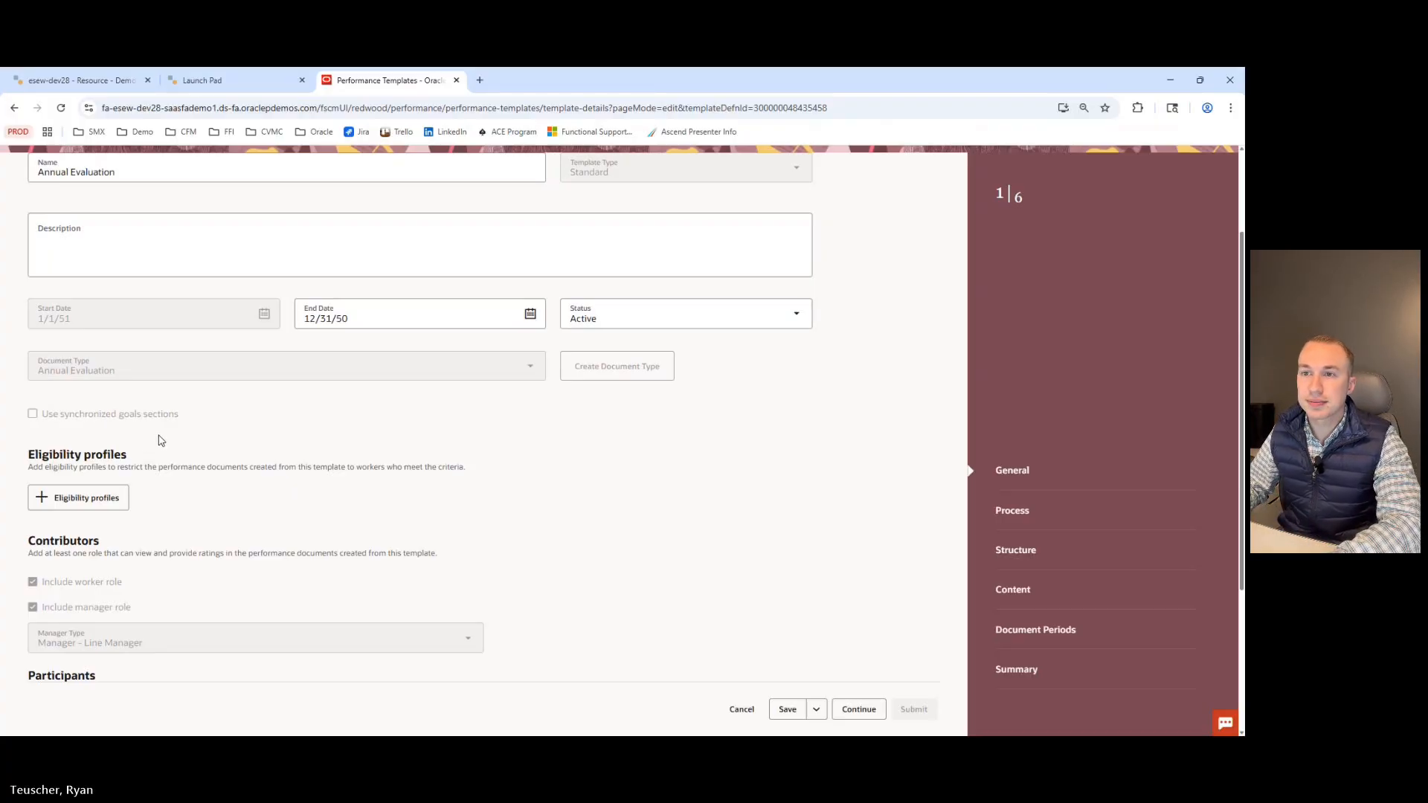
pyautogui.scroll(-2, 160, 444)
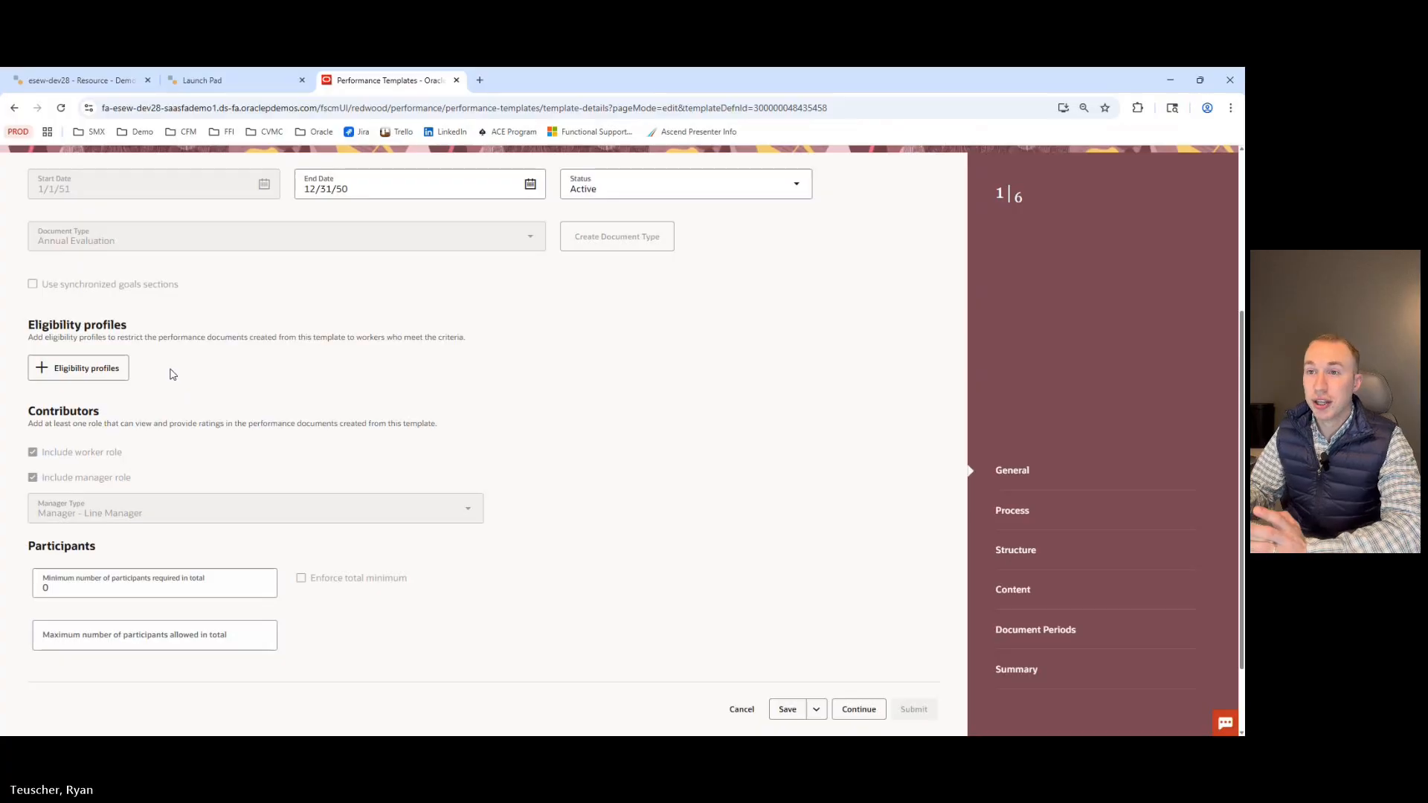
pyautogui.scroll(-1, 229, 352)
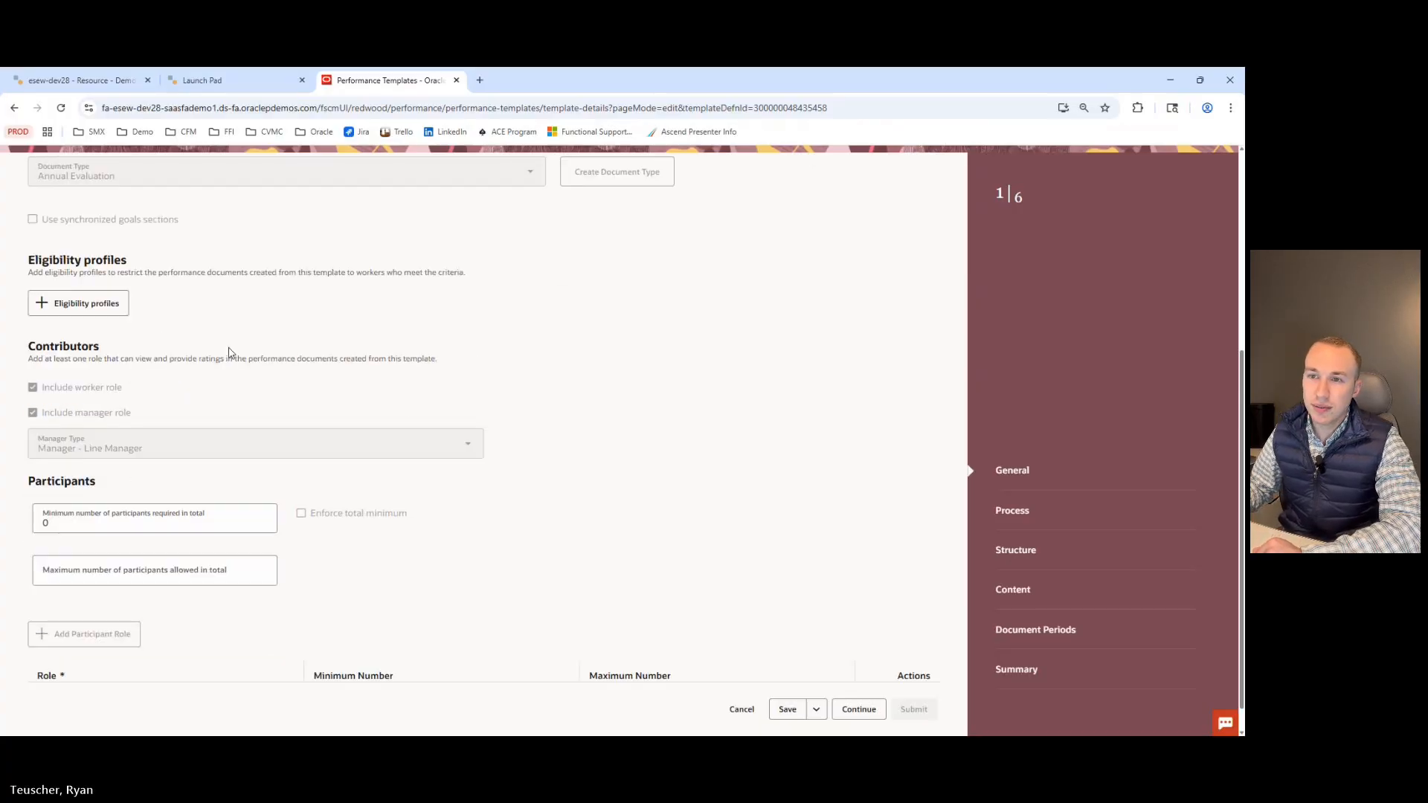
pyautogui.scroll(-1, 111, 379)
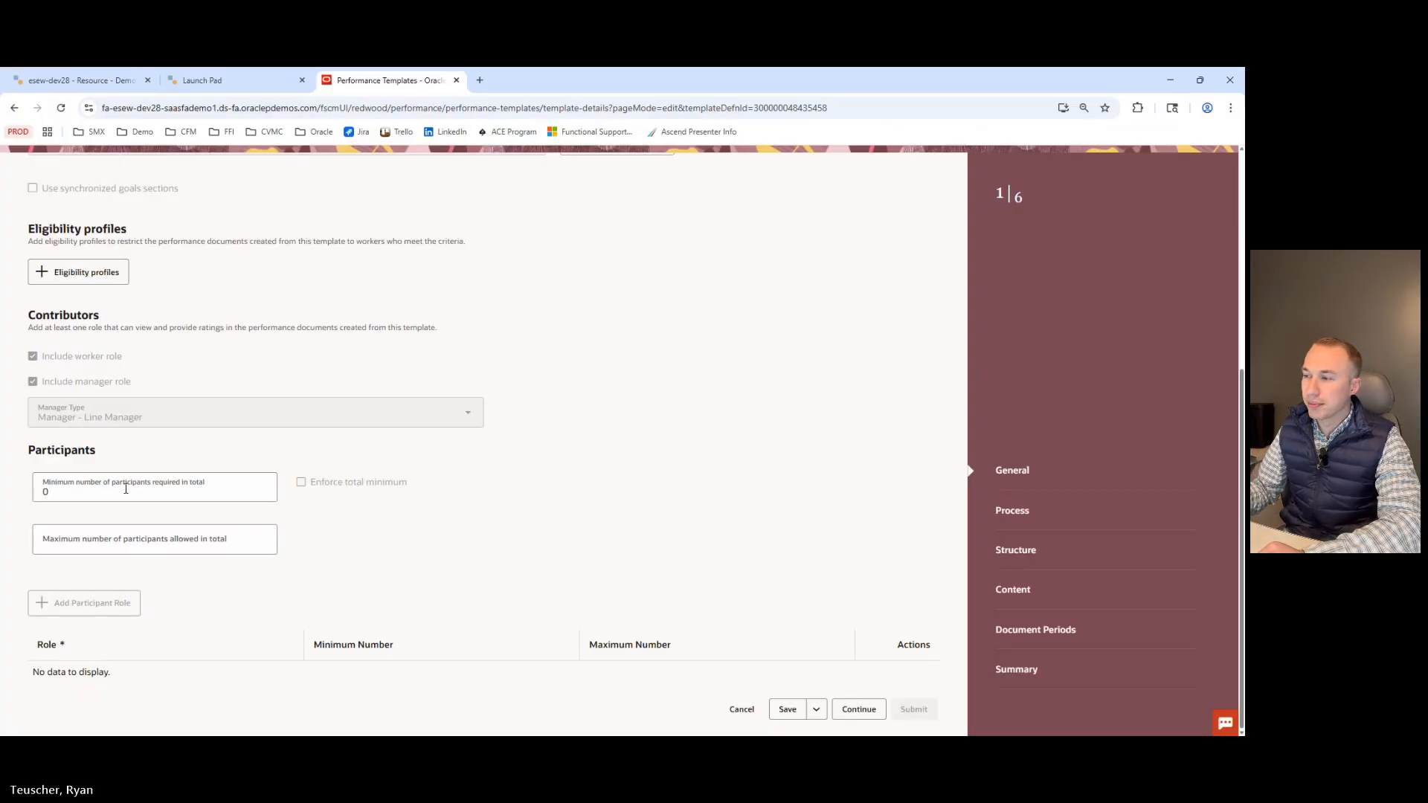
pyautogui.click(859, 711)
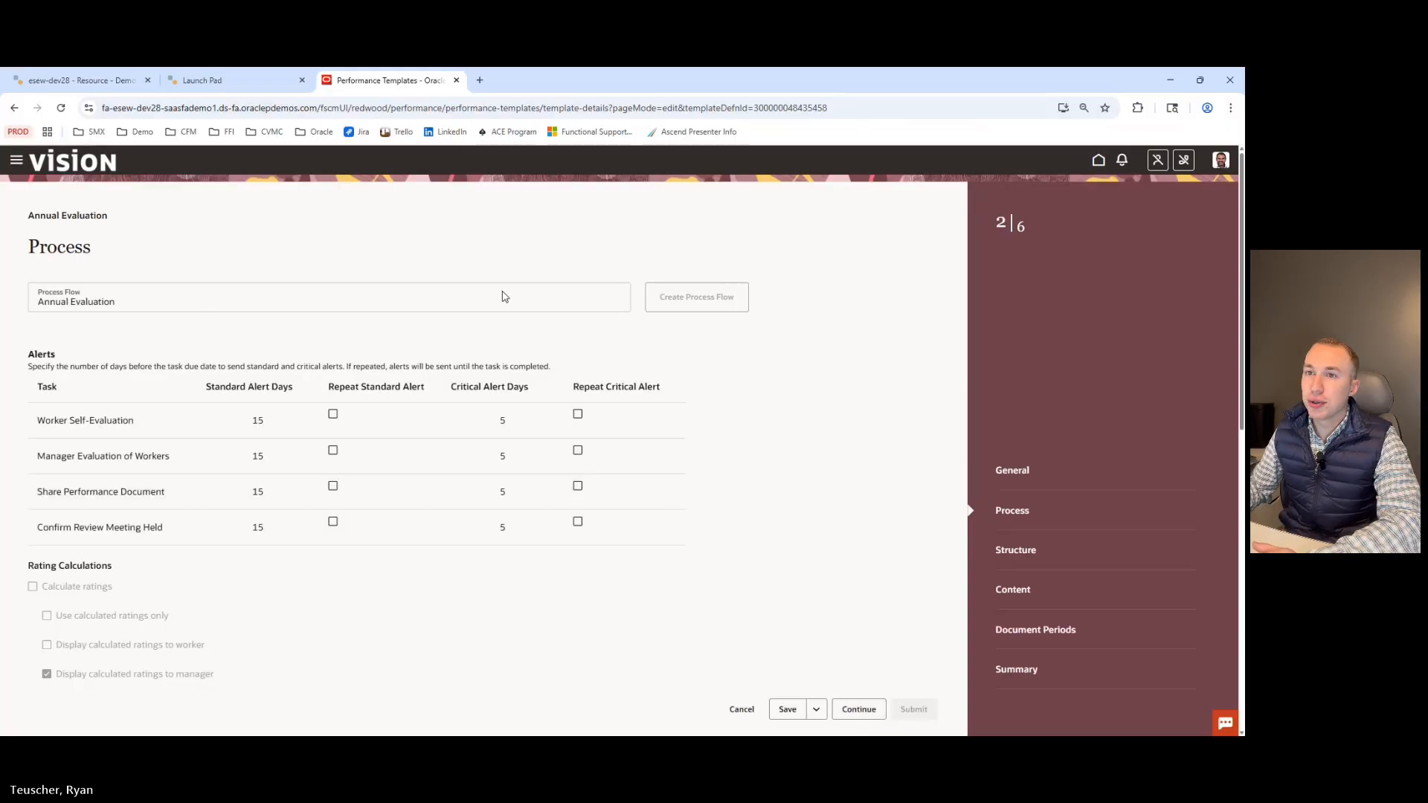
# Review the Process step's alerts, rating calculations, processing and participant options, and continue to Structure.
pyautogui.scroll(-2, 503, 297)
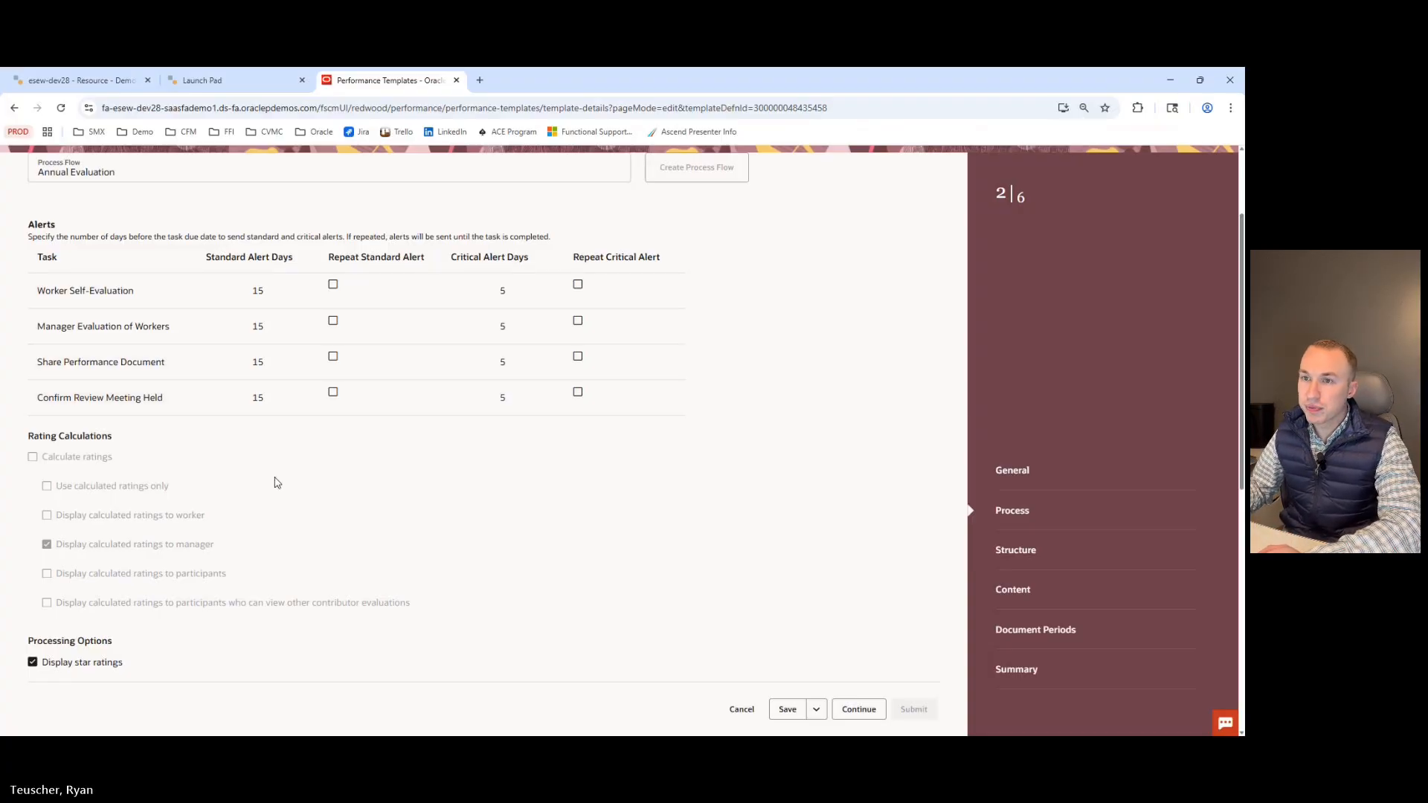
pyautogui.scroll(-2, 274, 481)
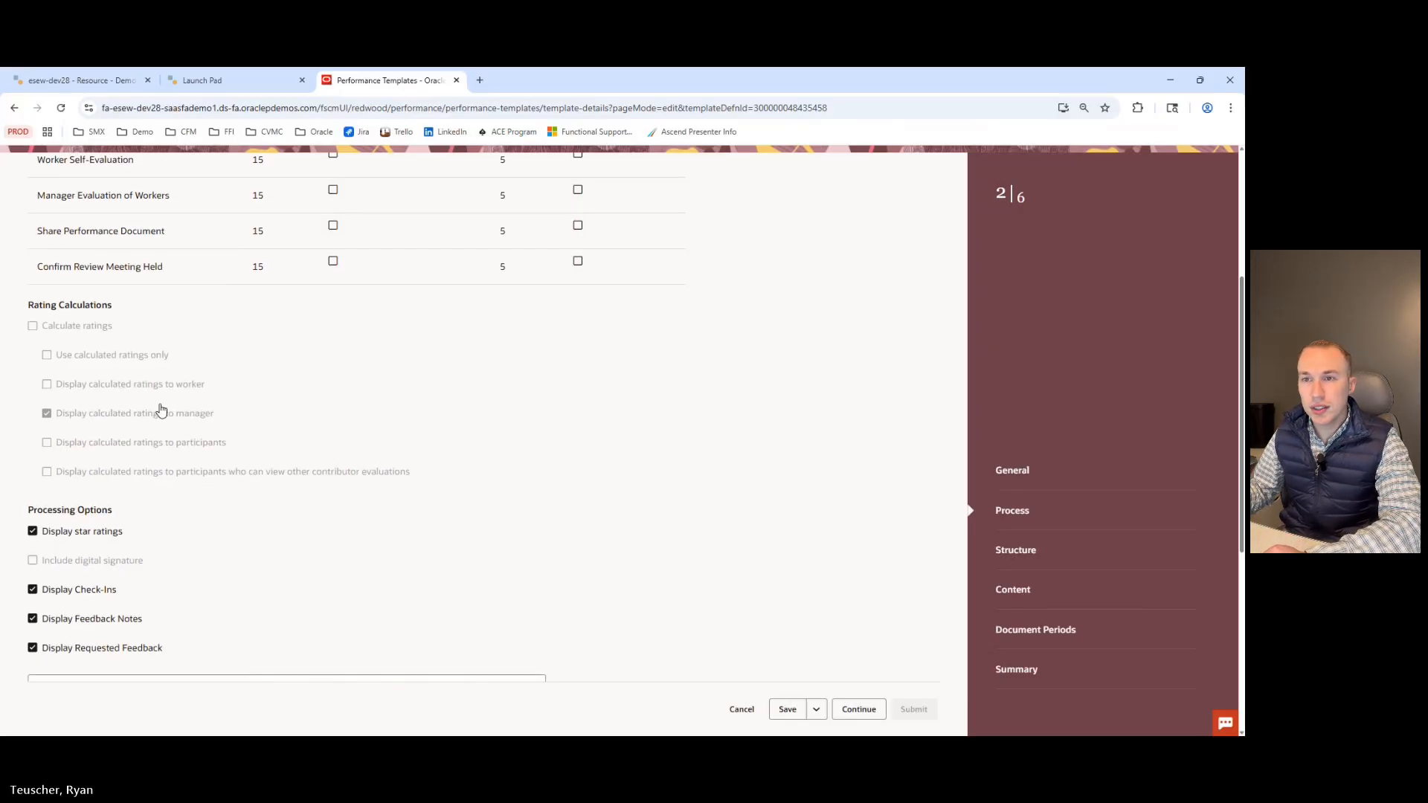
pyautogui.scroll(-2, 159, 409)
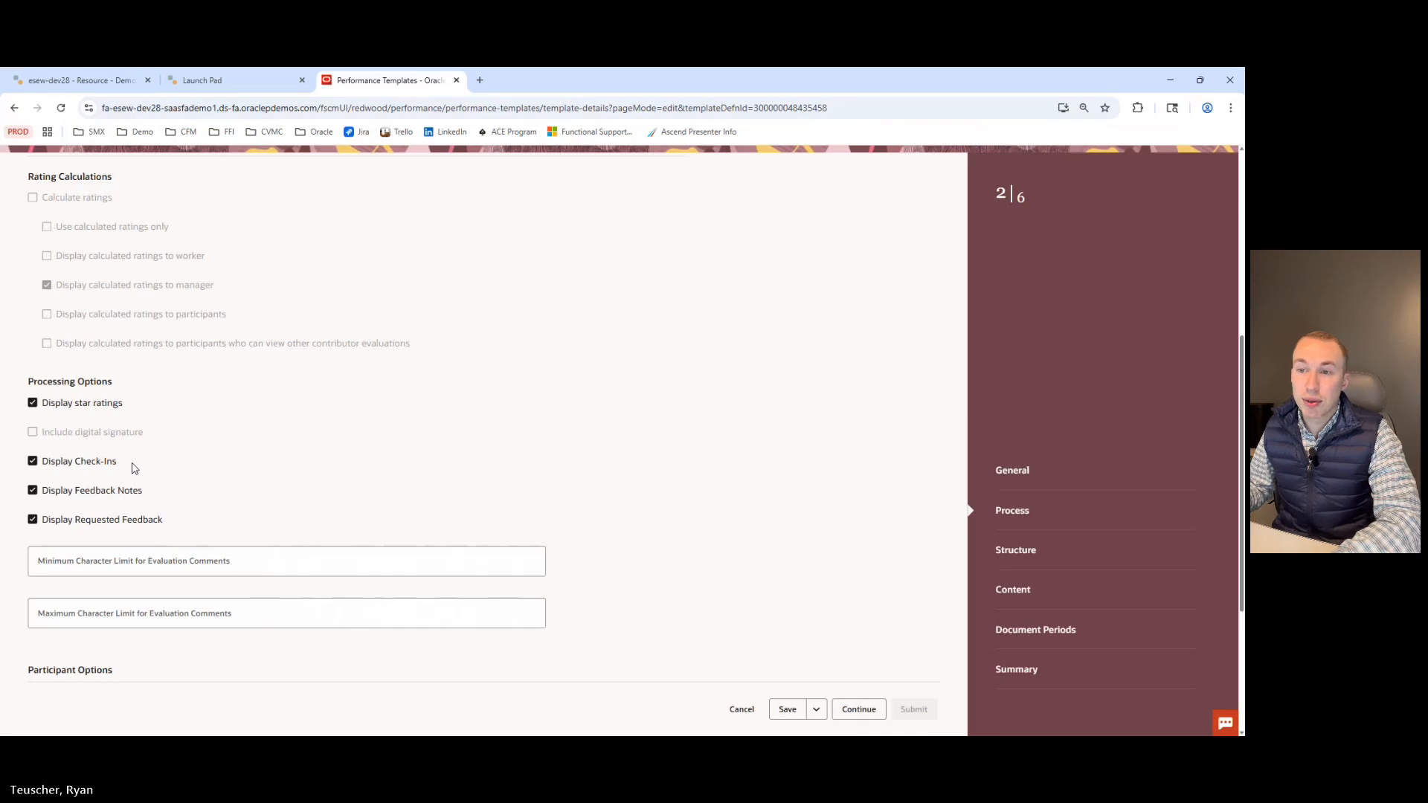
pyautogui.scroll(-1, 137, 470)
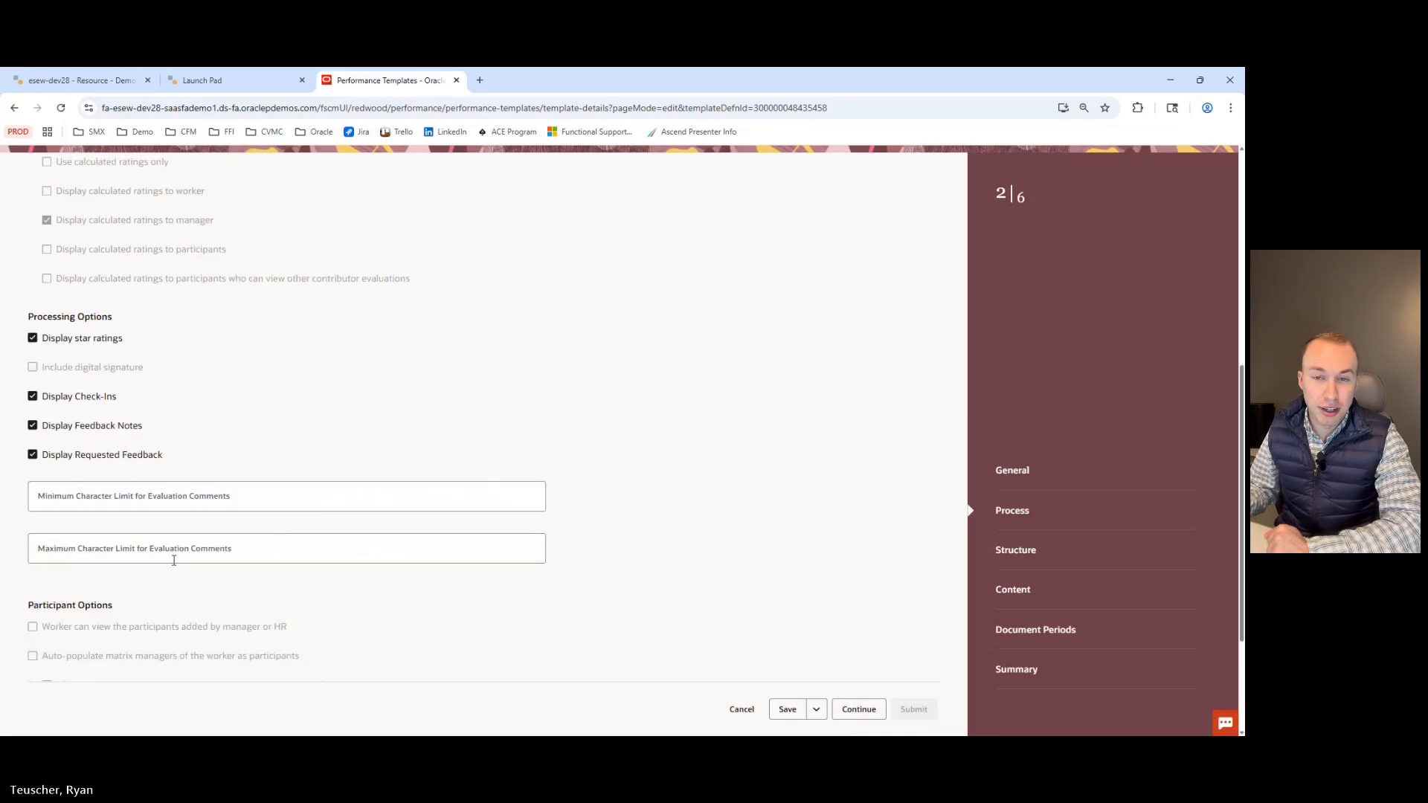
pyautogui.scroll(-3, 190, 554)
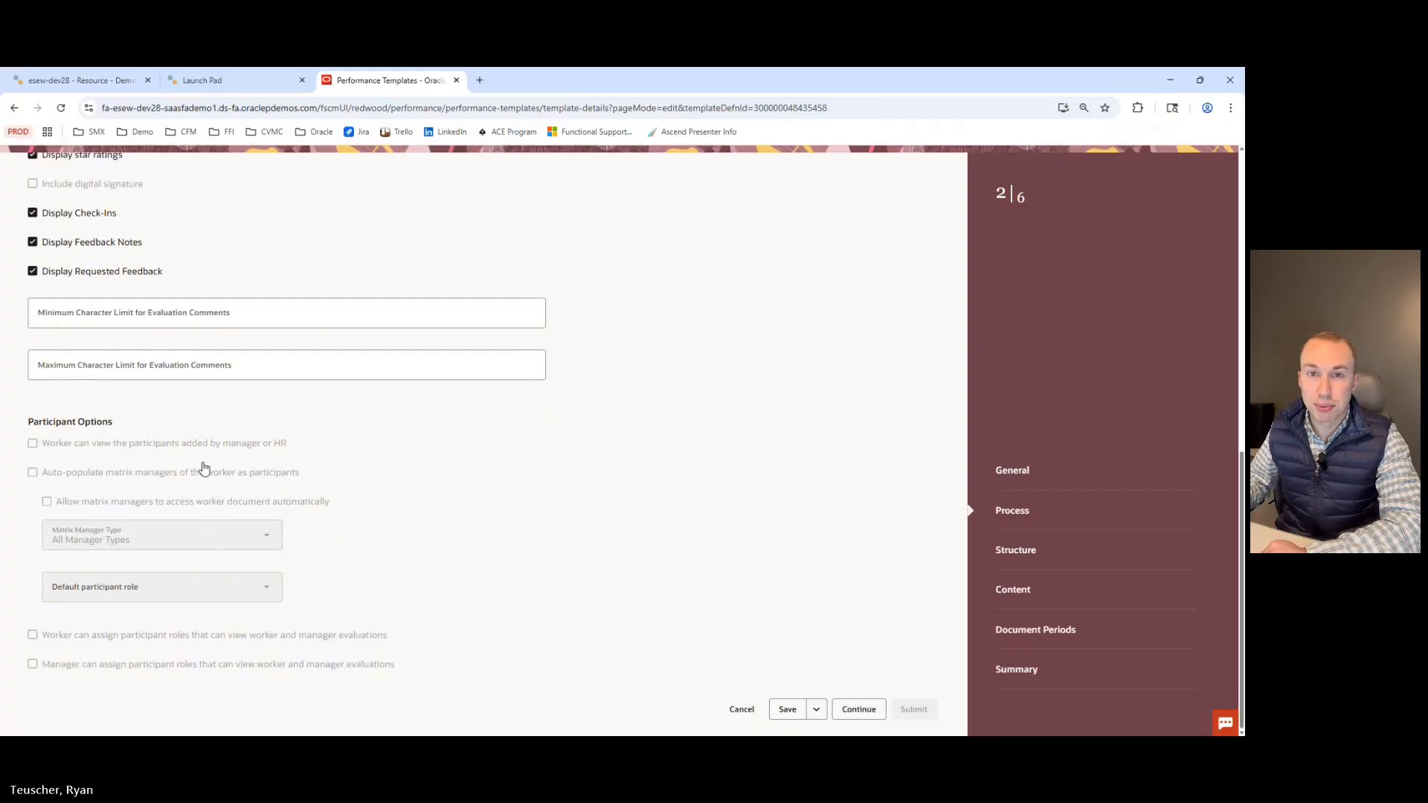
pyautogui.click(857, 709)
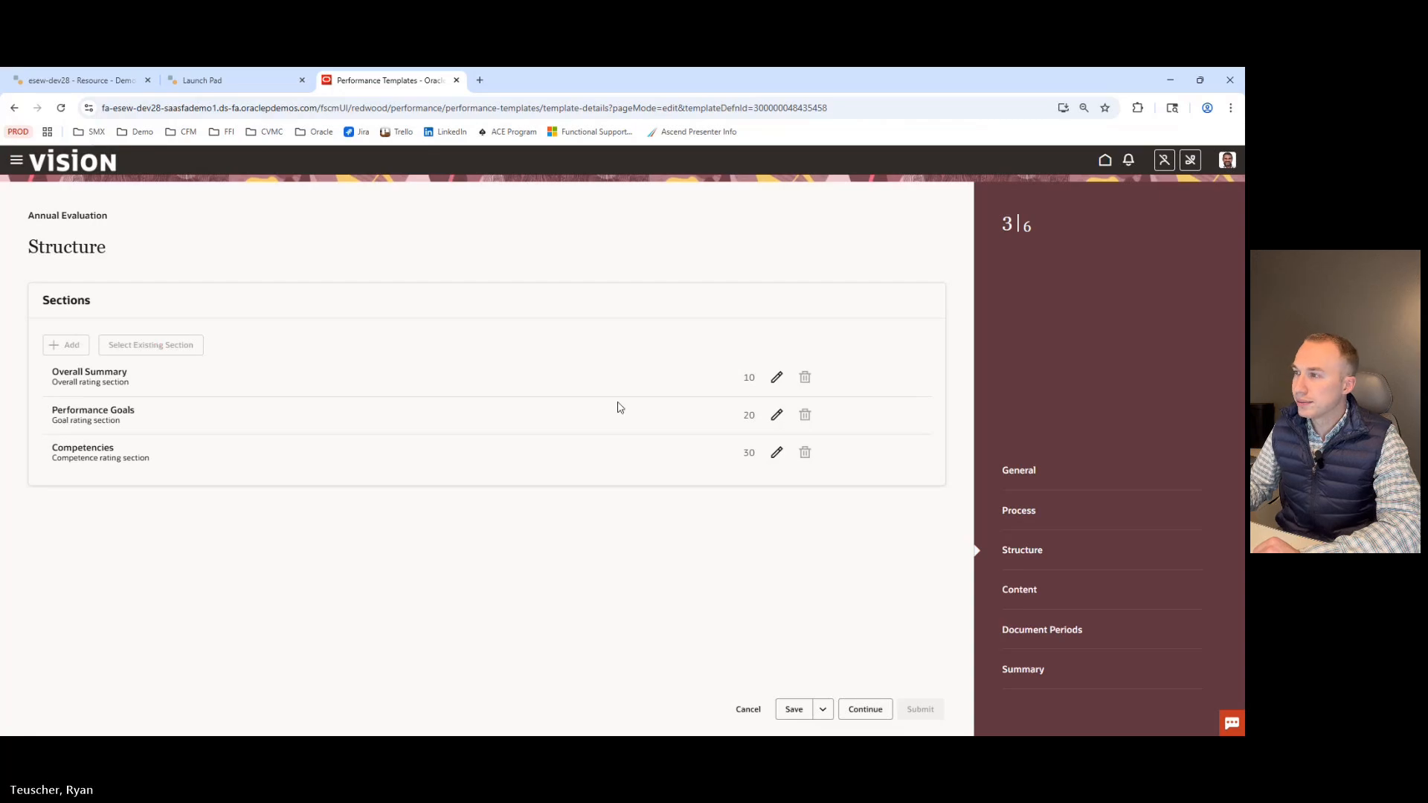
# Open the Overall Summary section's settings to examine its processing by role, and close it without changes.
pyautogui.click(777, 377)
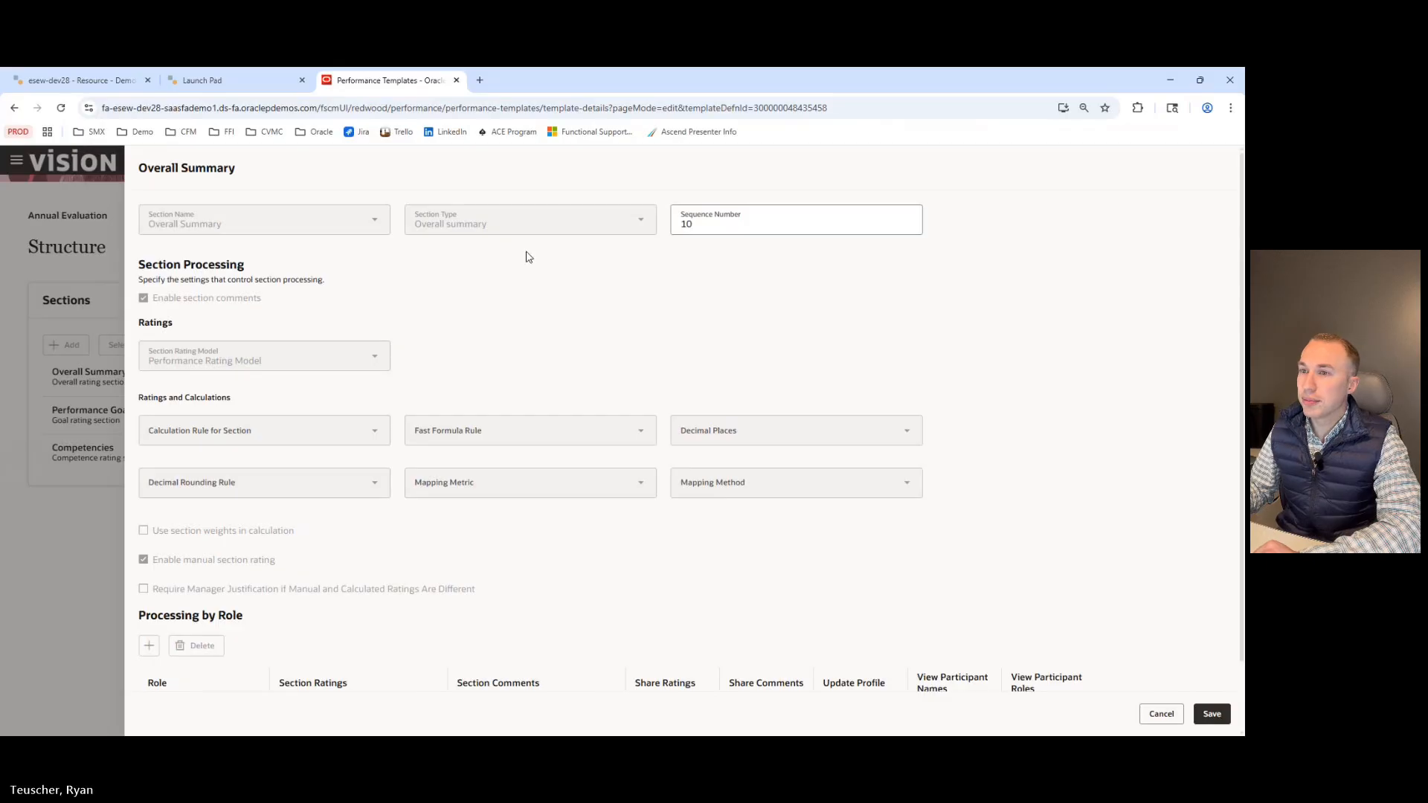
pyautogui.scroll(-1, 528, 256)
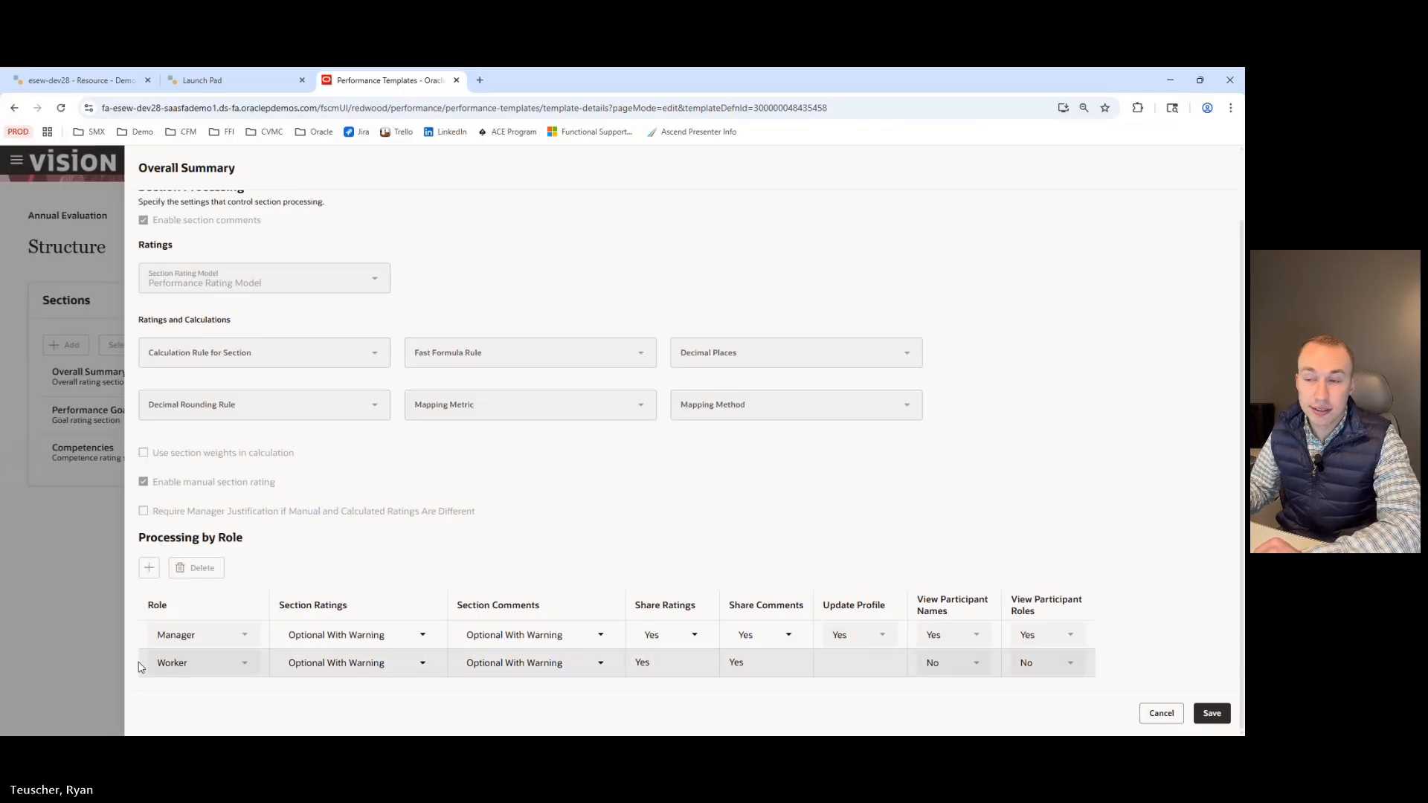
pyautogui.scroll(1, 249, 644)
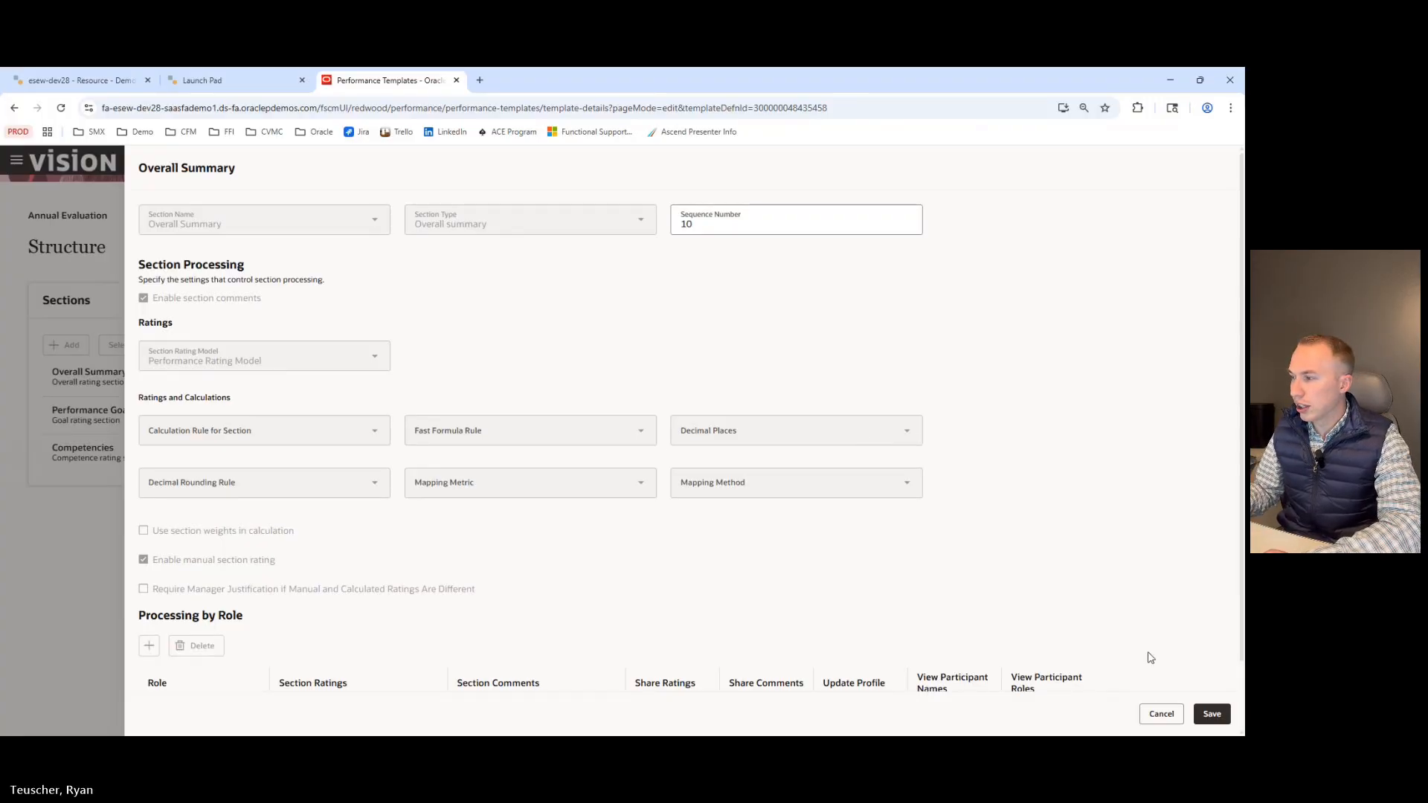
pyautogui.scroll(-1, 382, 507)
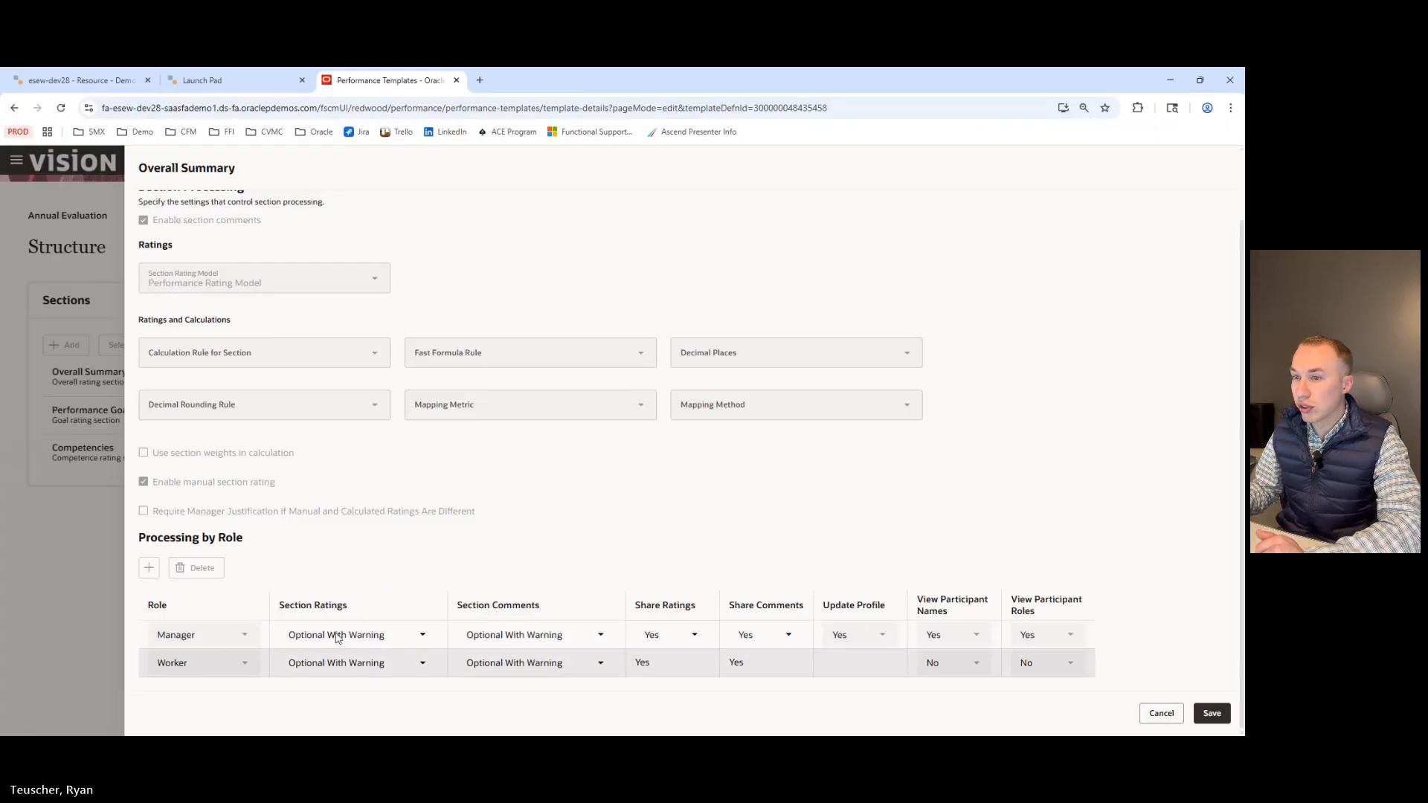
pyautogui.click(1162, 714)
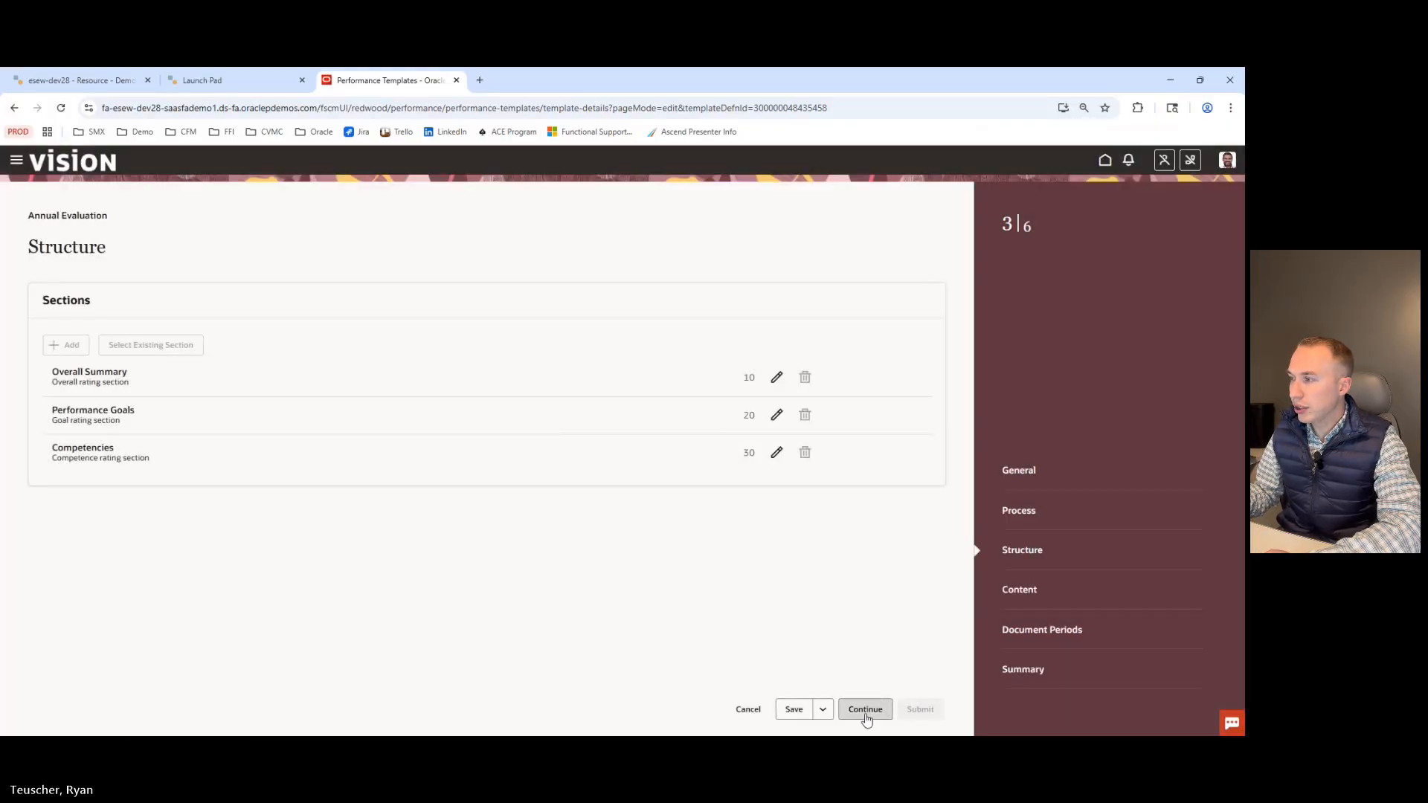
# Continue through the Content step's competencies section to the Document Periods step.
pyautogui.click(865, 710)
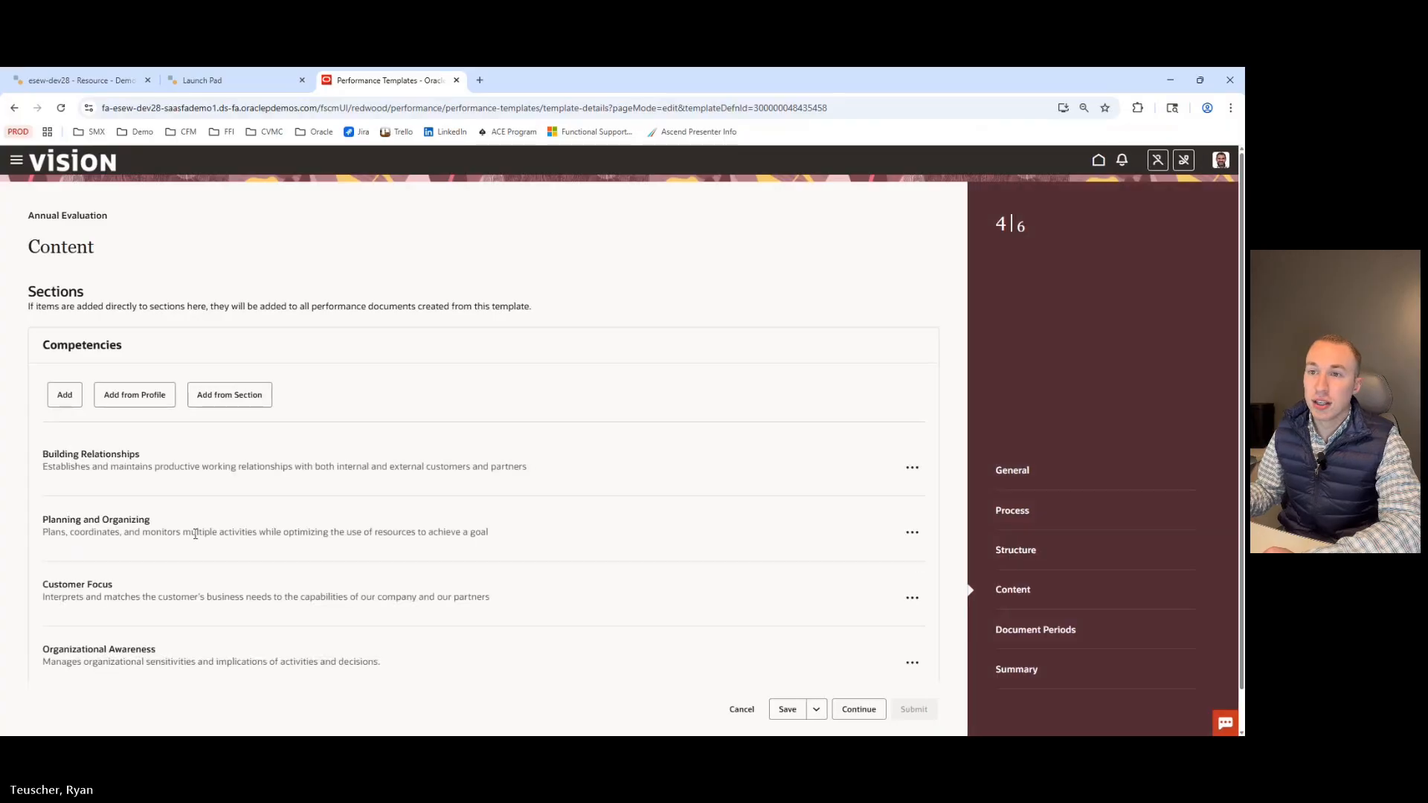
pyautogui.scroll(-1, 29, 413)
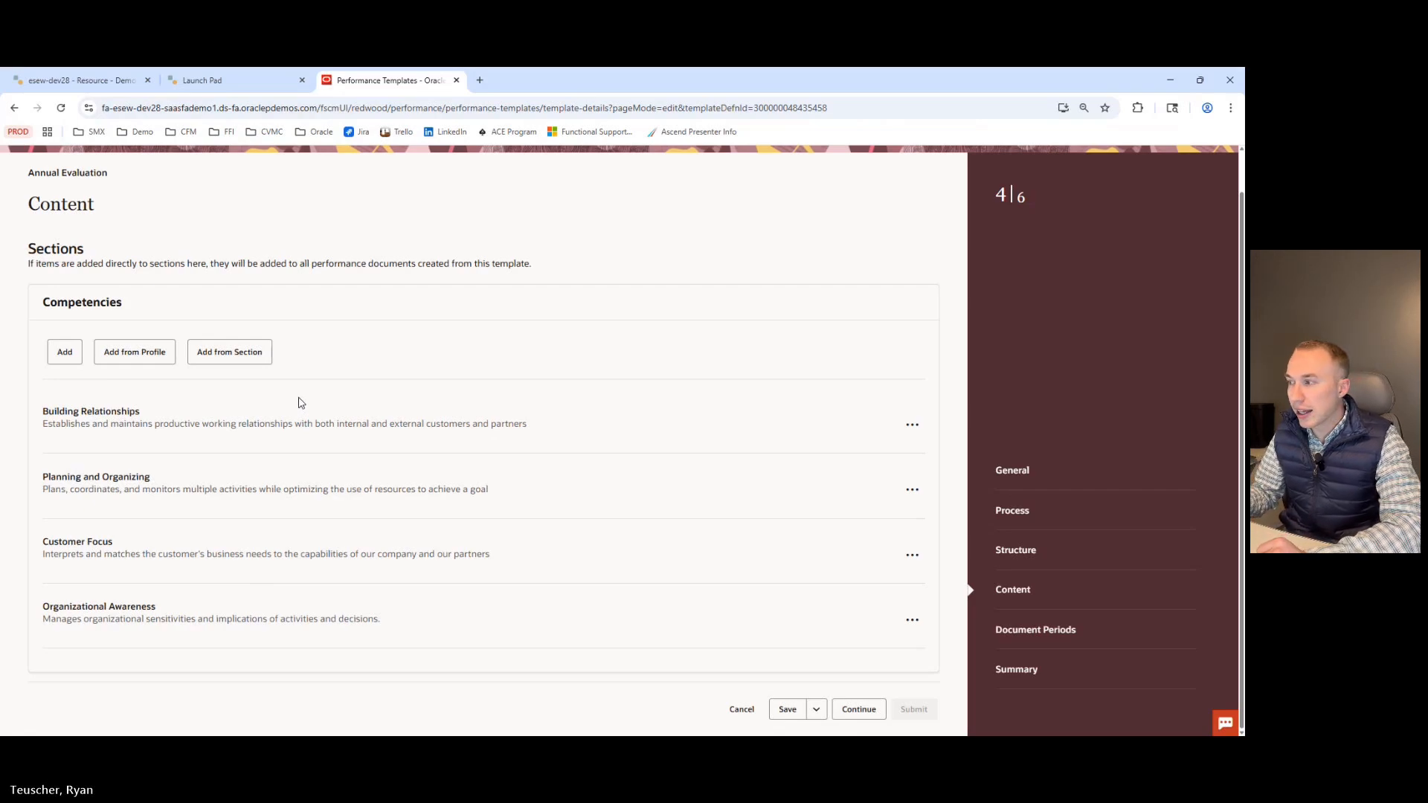
pyautogui.click(863, 711)
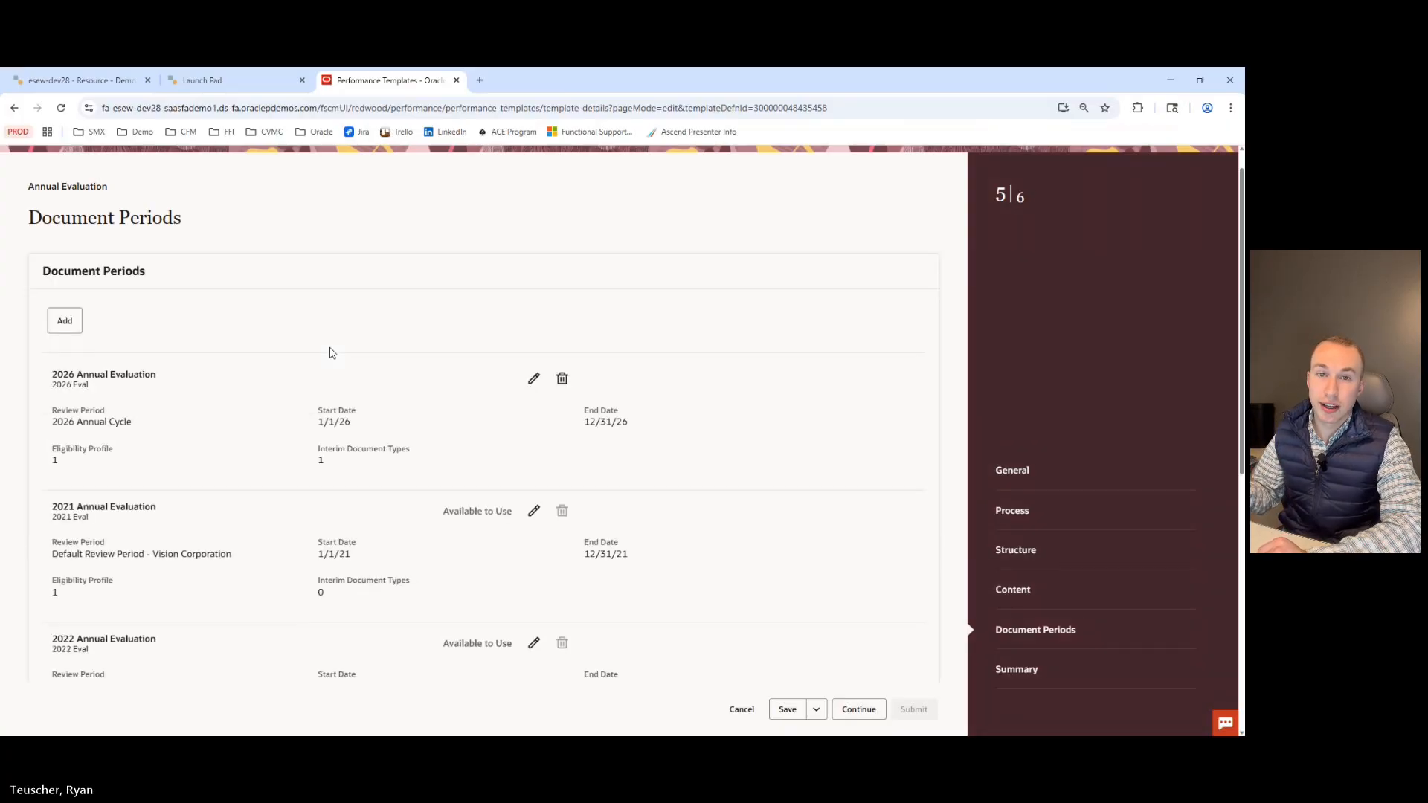
# Scroll through the template's document periods to examine each evaluation year.
pyautogui.scroll(-5, 333, 353)
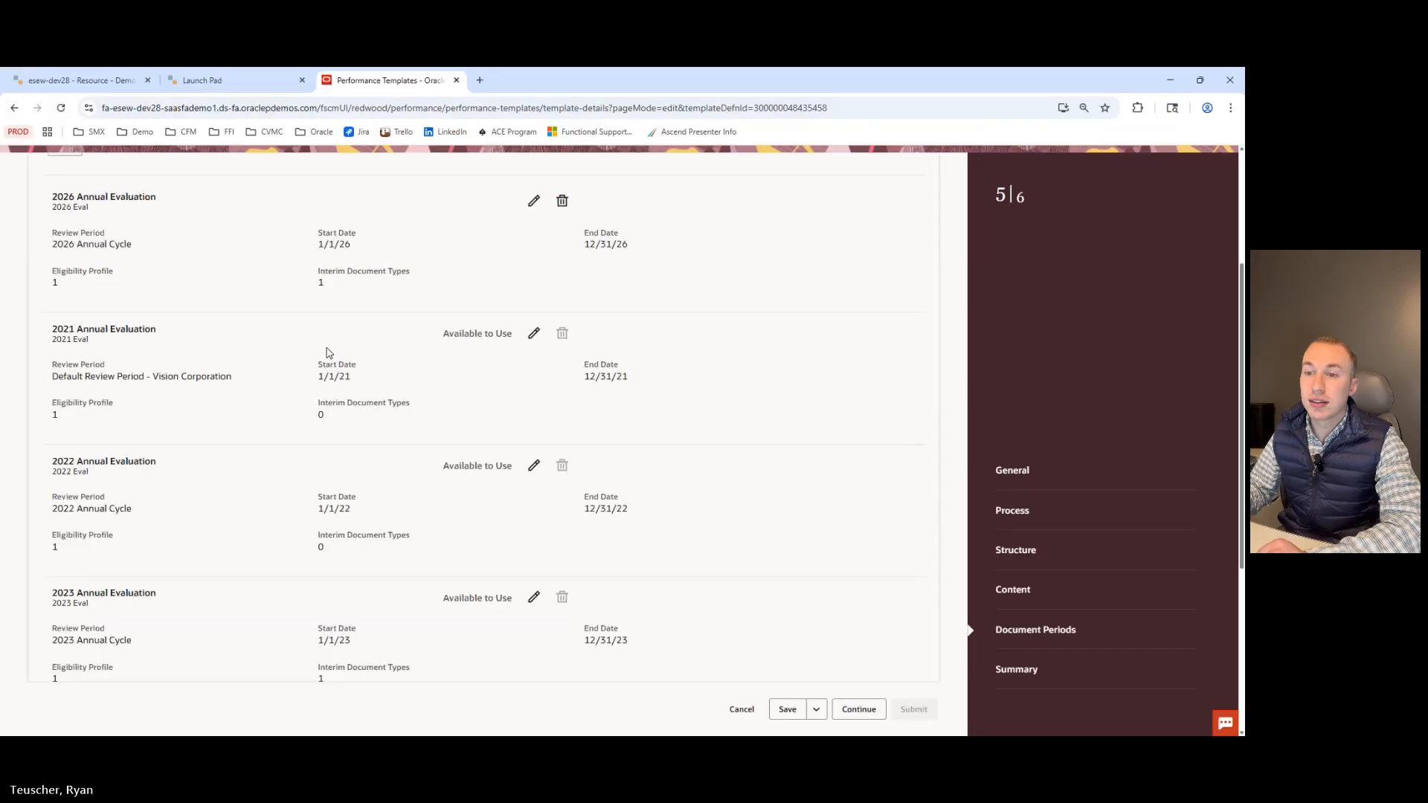
pyautogui.scroll(3, 178, 499)
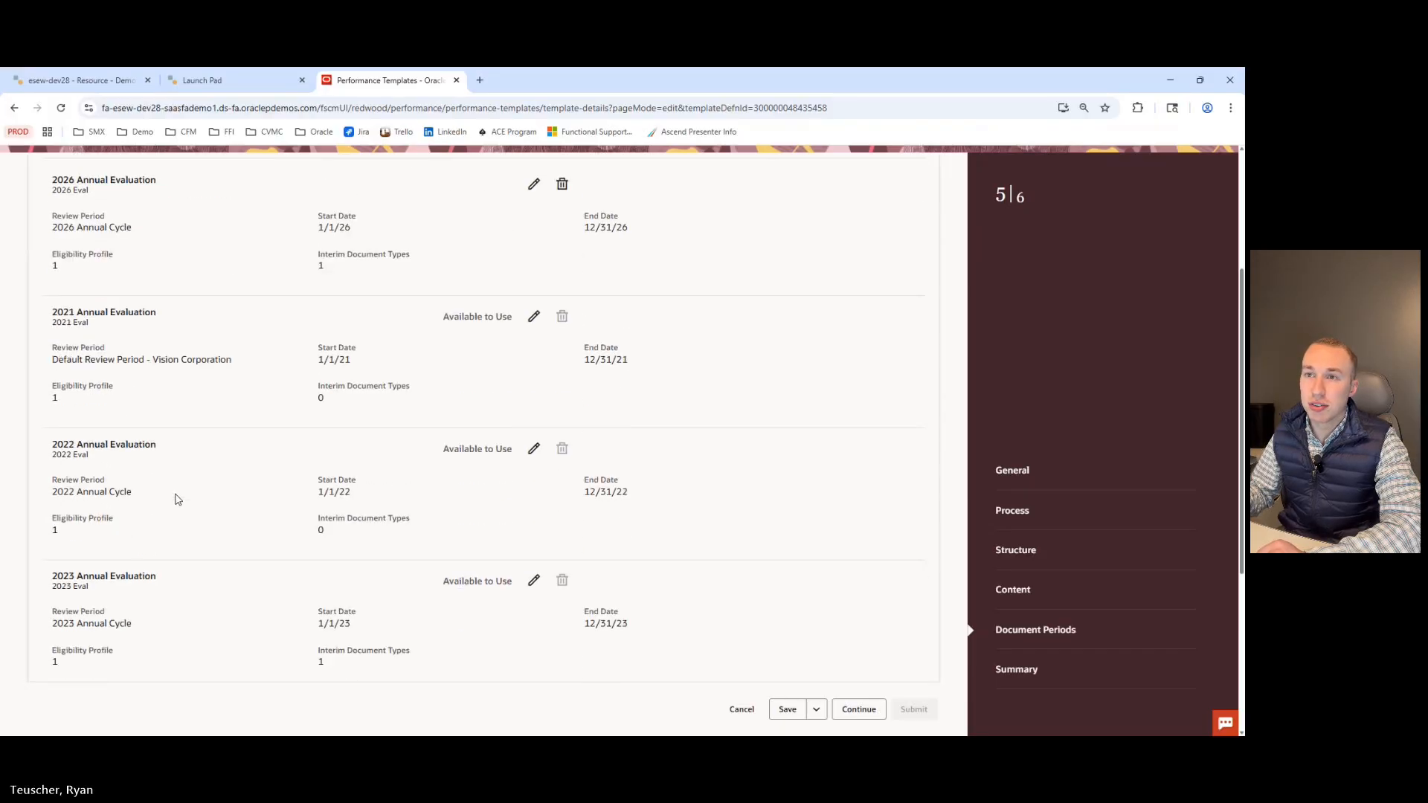
pyautogui.scroll(-3, 95, 345)
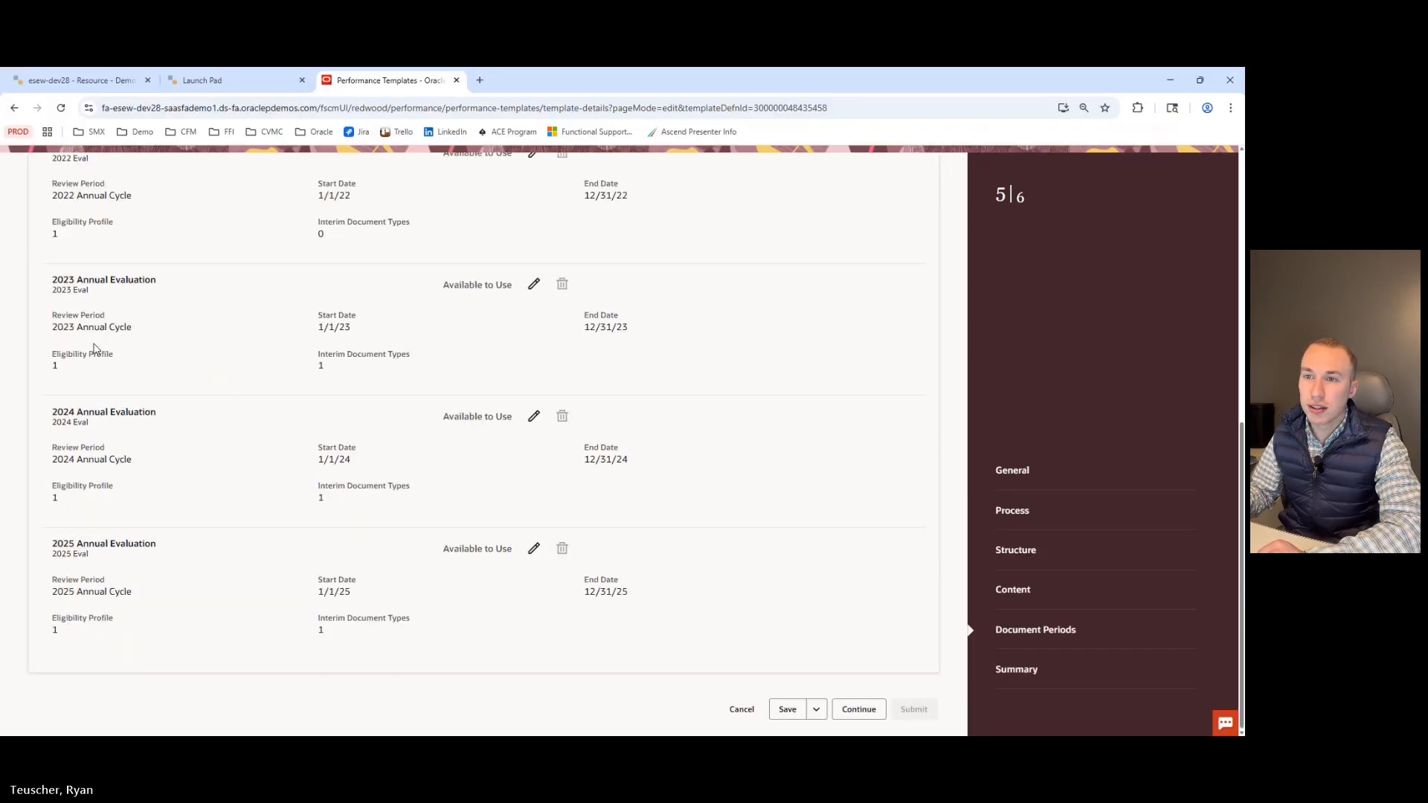
pyautogui.scroll(6, 111, 520)
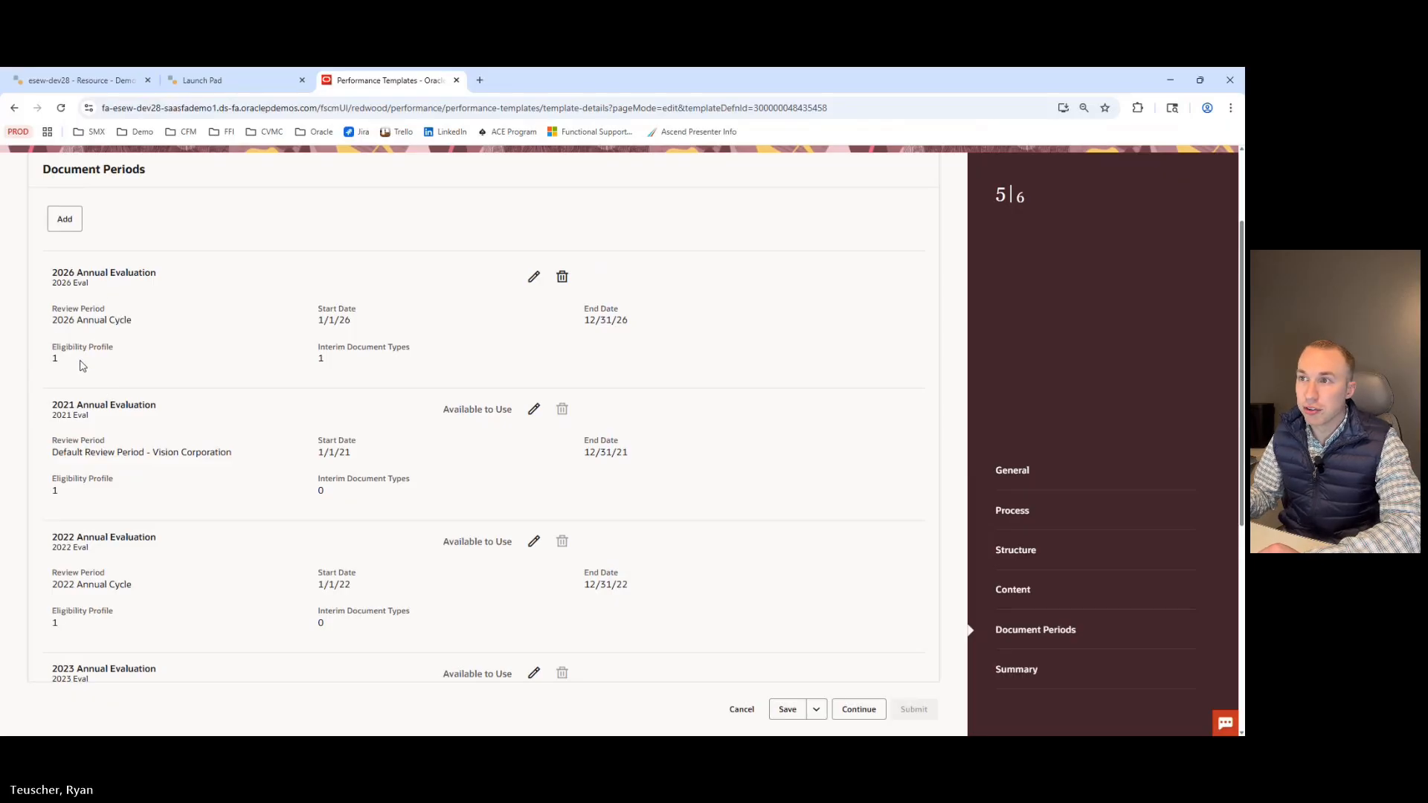
# Open the 2026 Annual Evaluation document period to examine its eligibility profile, interim types and due dates, and cancel without changes.
pyautogui.click(533, 278)
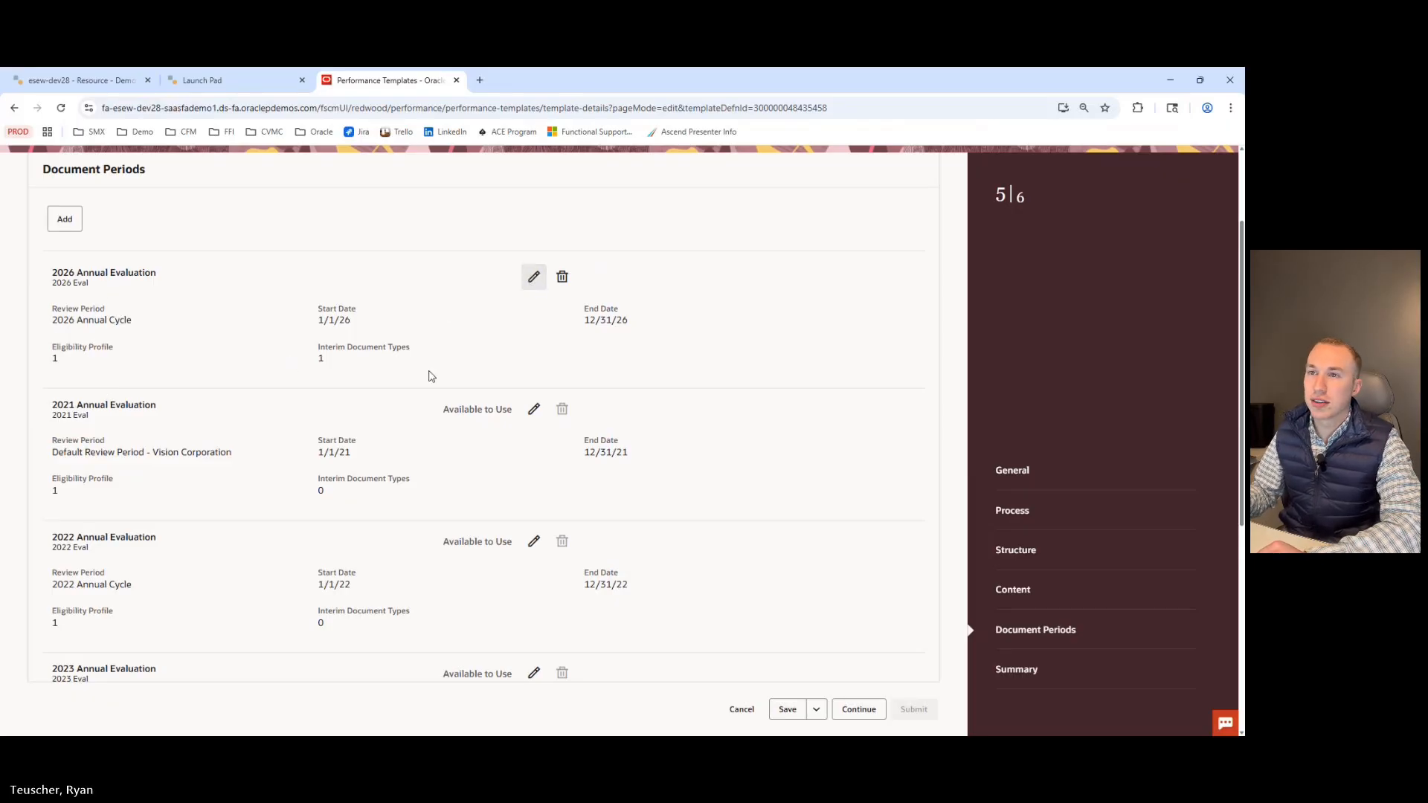
pyautogui.scroll(-1, 161, 390)
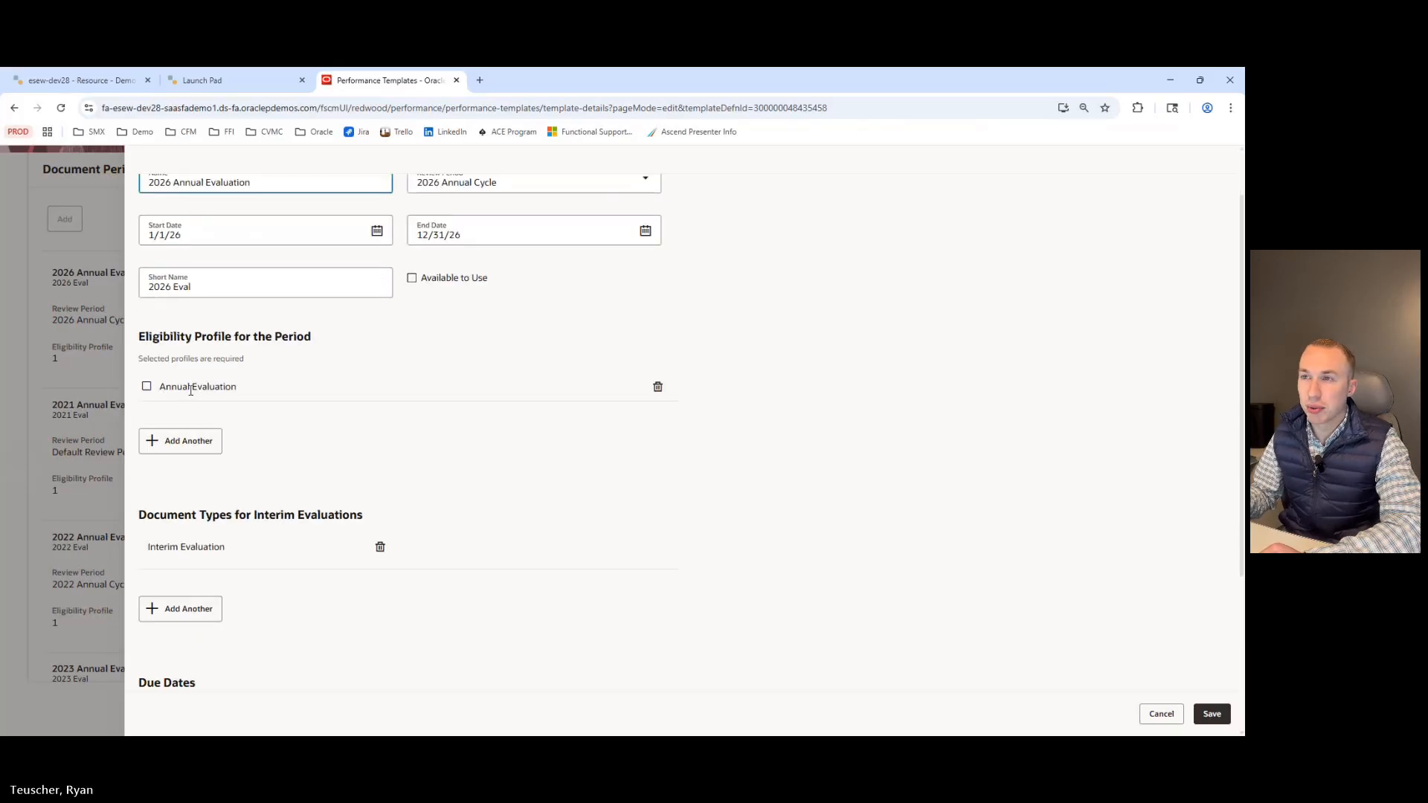
pyautogui.scroll(1, 190, 390)
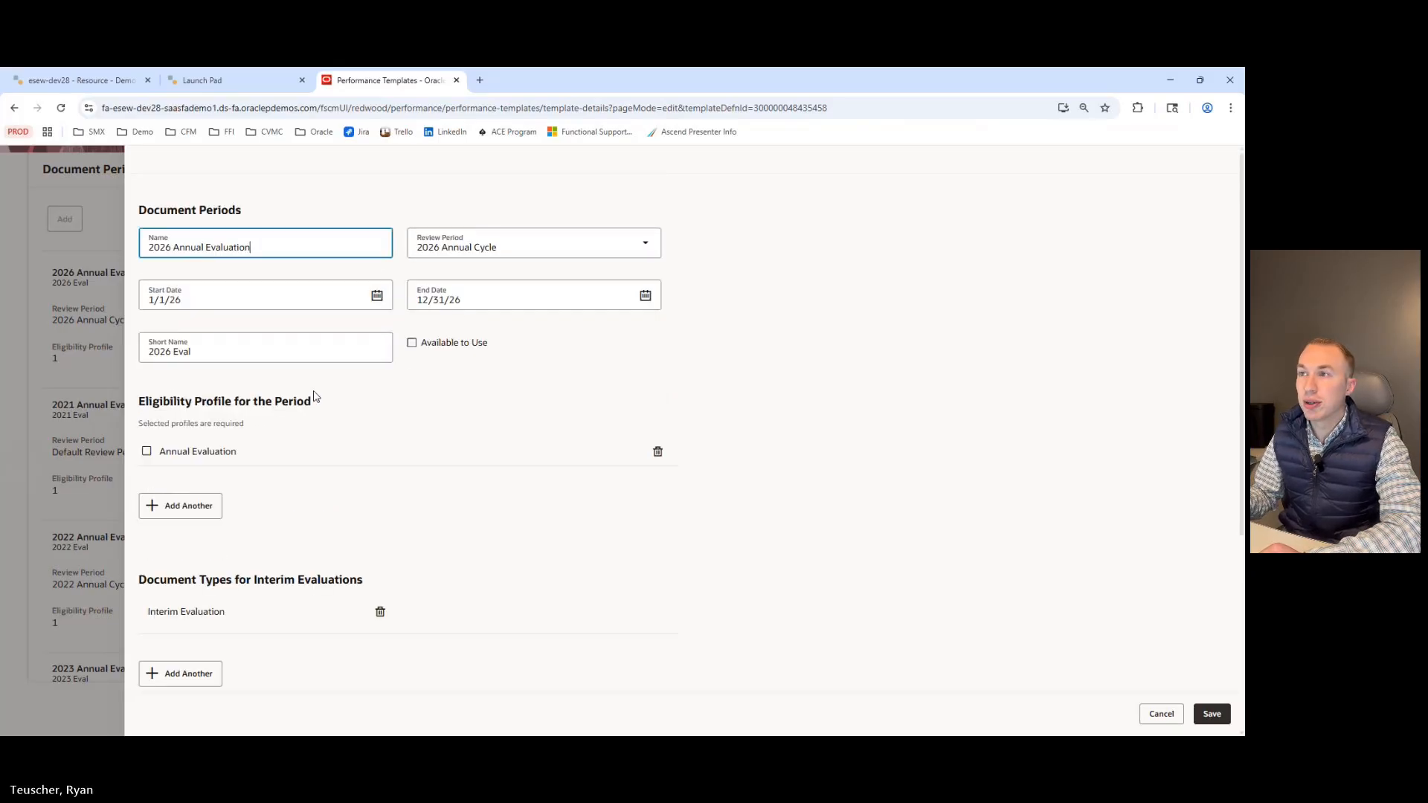
pyautogui.click(412, 344)
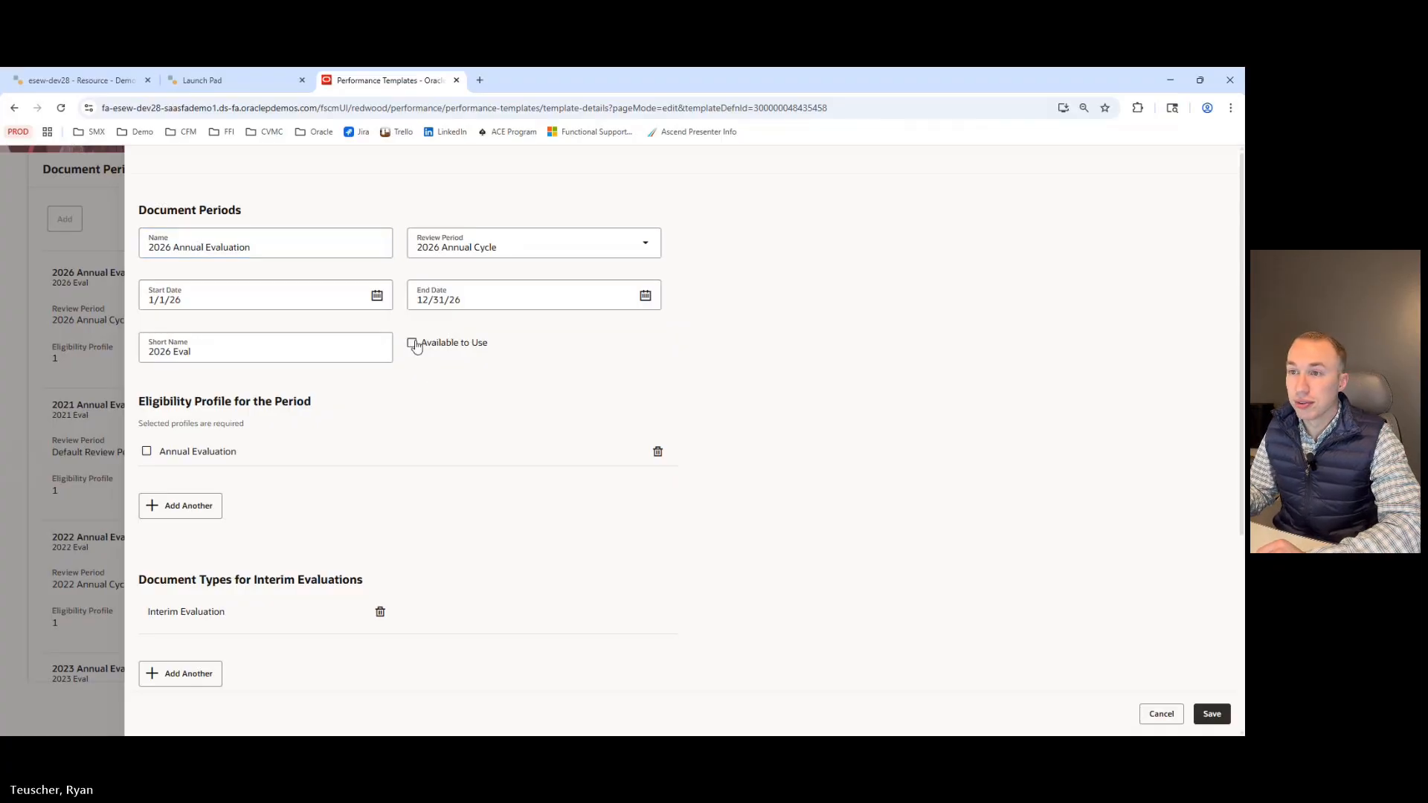
pyautogui.scroll(-3, 354, 398)
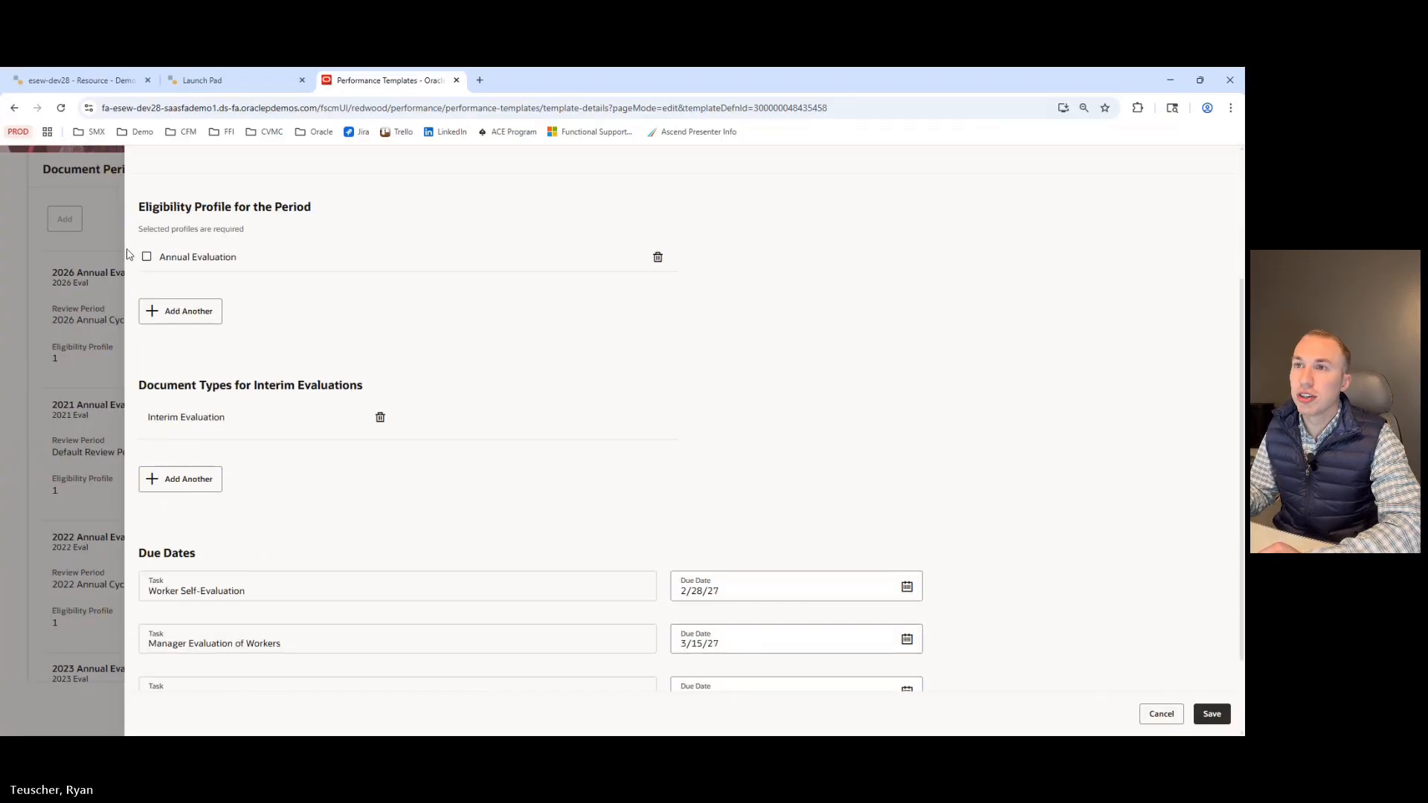
pyautogui.scroll(1, 152, 269)
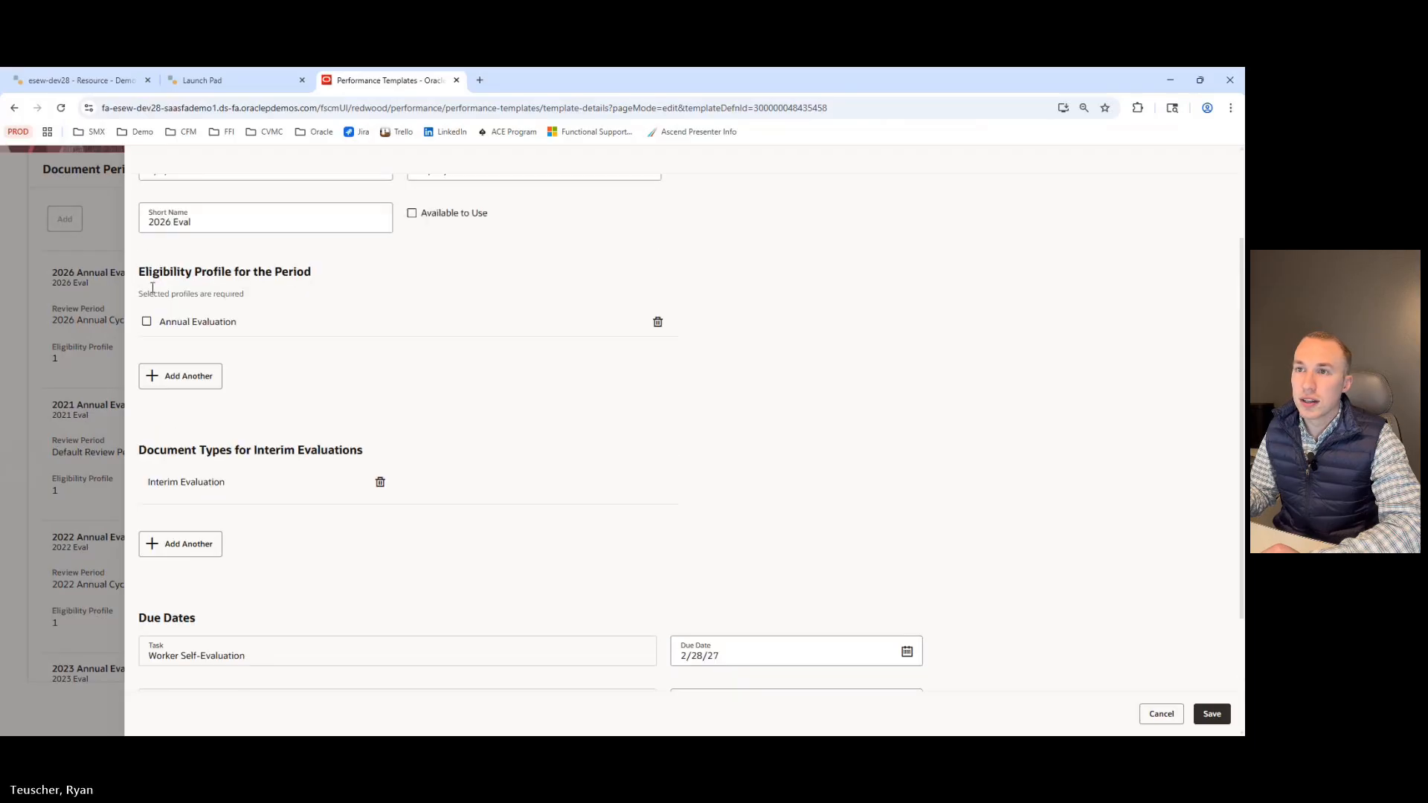
pyautogui.click(147, 325)
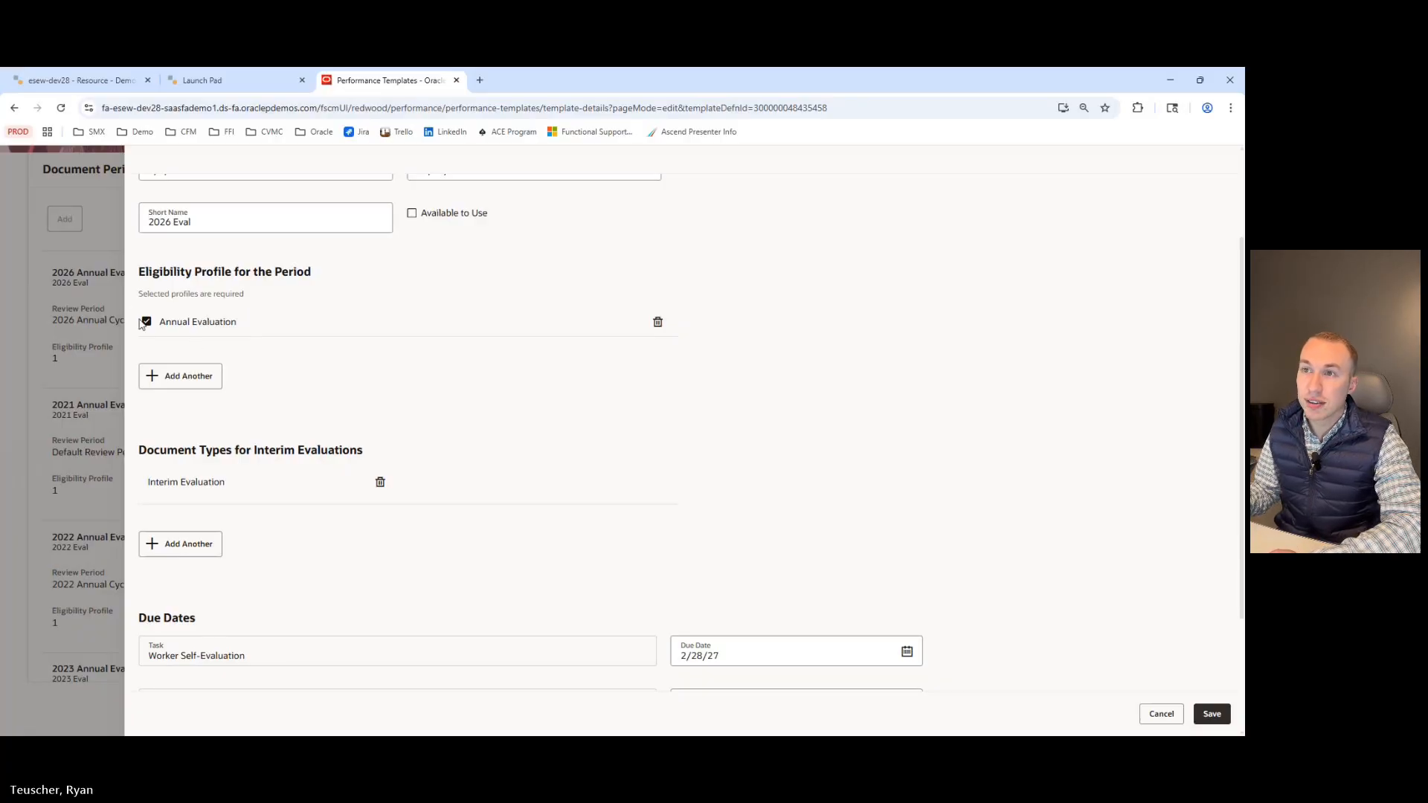
pyautogui.click(145, 322)
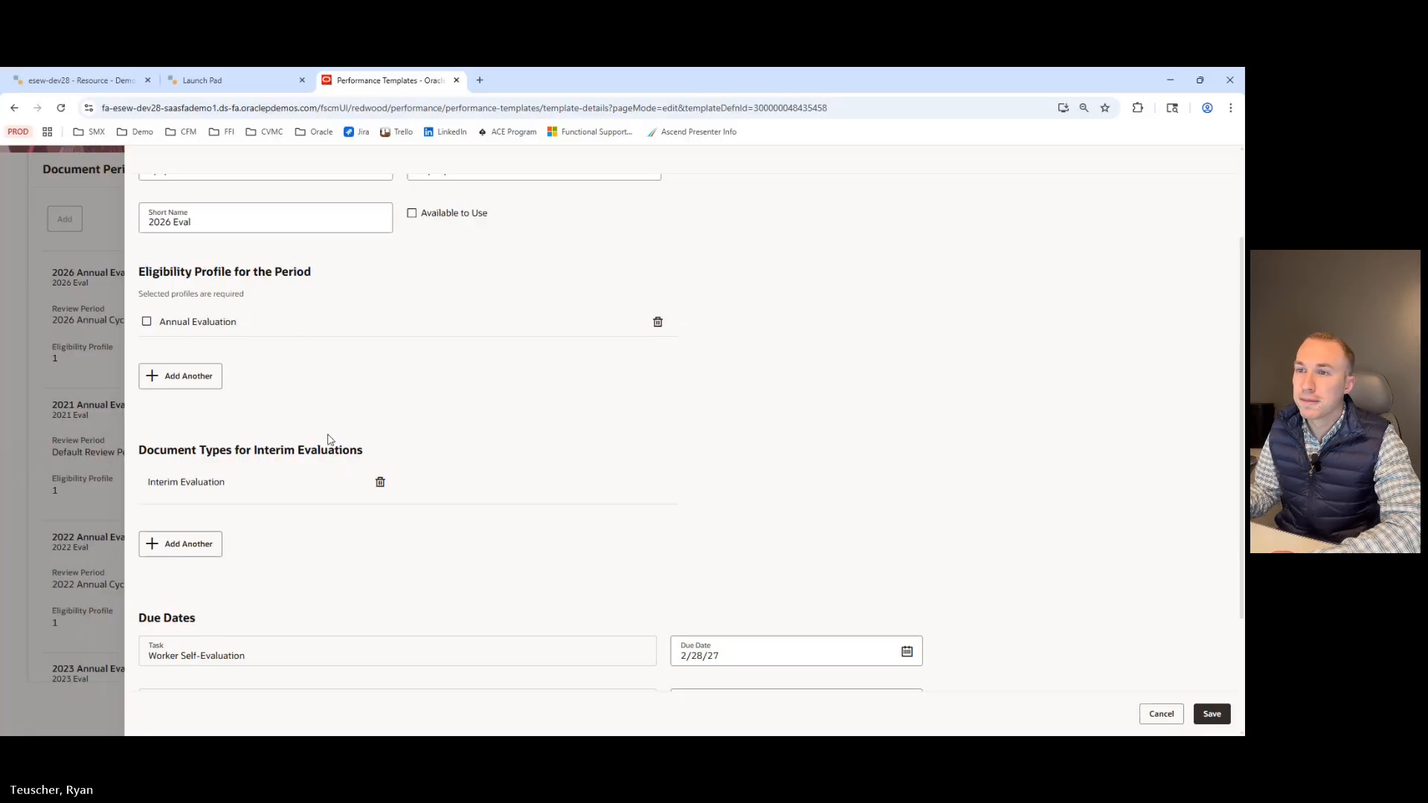
pyautogui.scroll(-3, 330, 439)
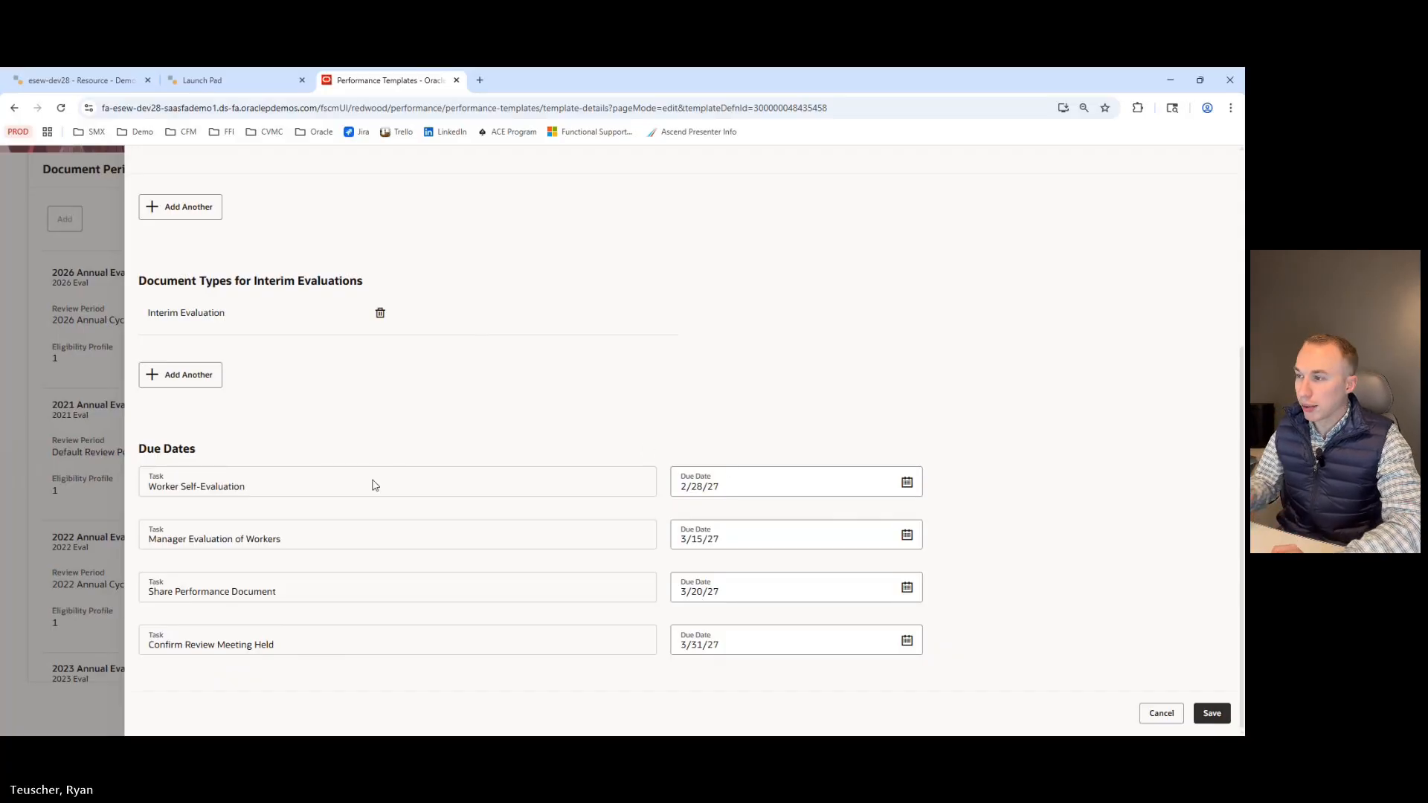
pyautogui.scroll(4, 896, 652)
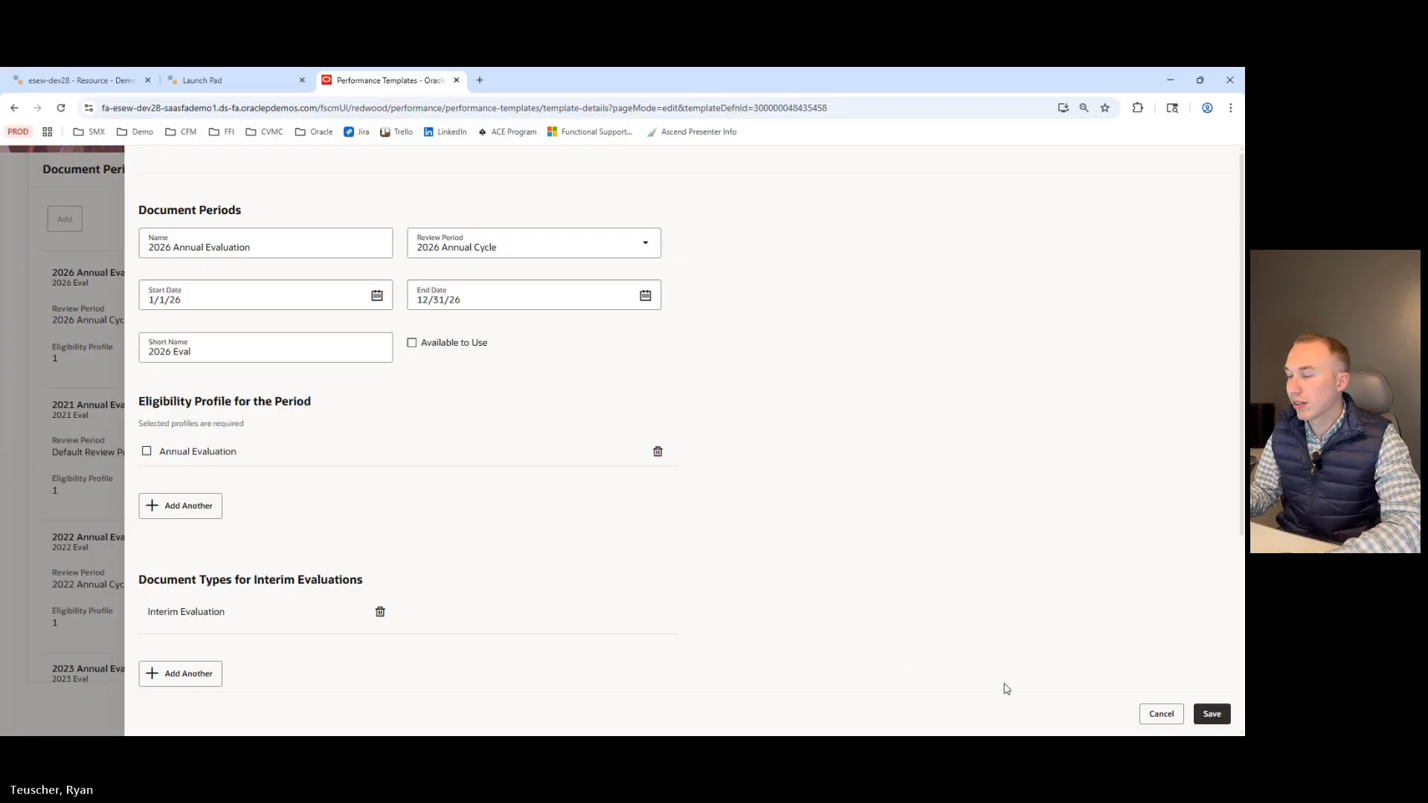
pyautogui.scroll(-4, 848, 520)
pyautogui.click(1159, 715)
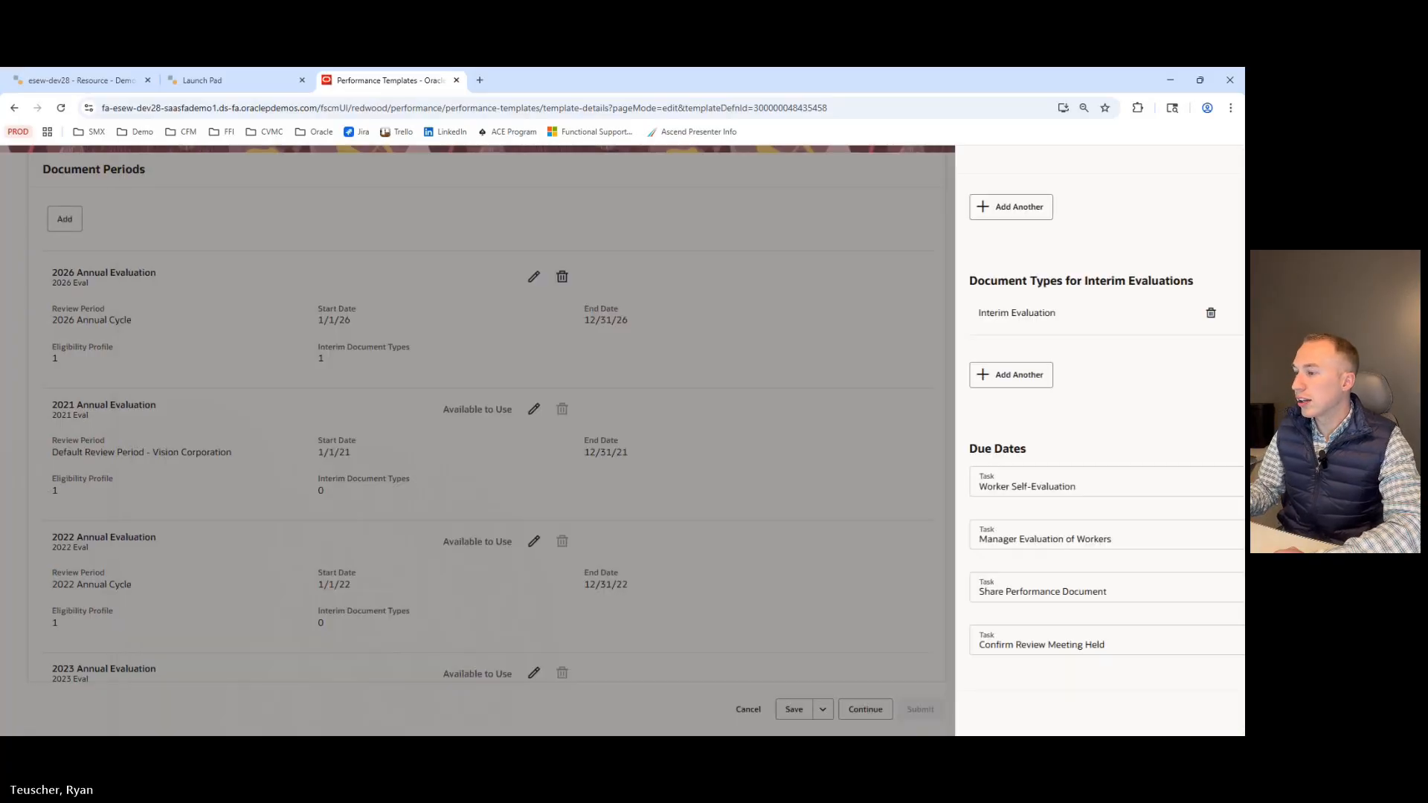
# Continue to the Summary step, review the template summary, and cancel out of the template.
pyautogui.scroll(-2, 883, 605)
pyautogui.click(848, 709)
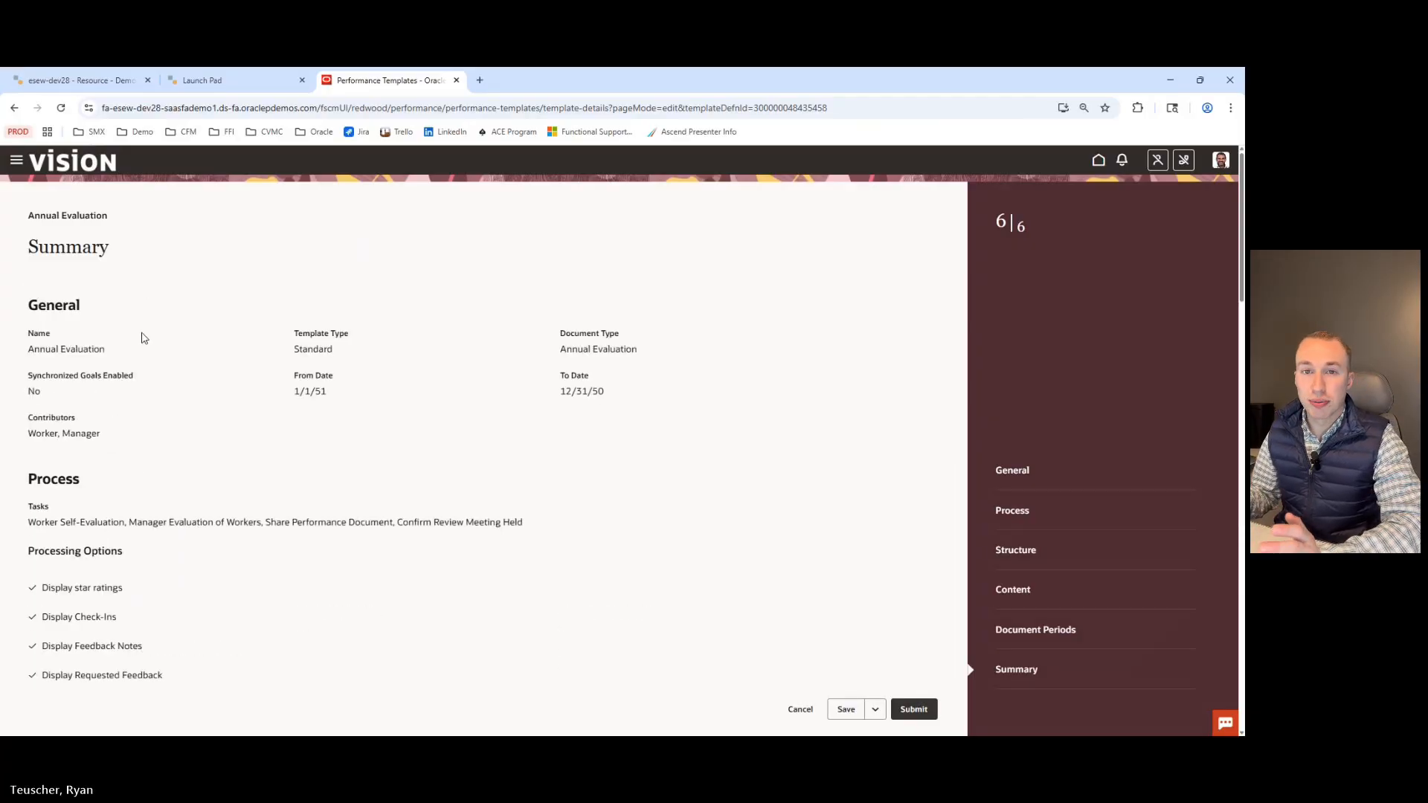
pyautogui.scroll(-12, 143, 338)
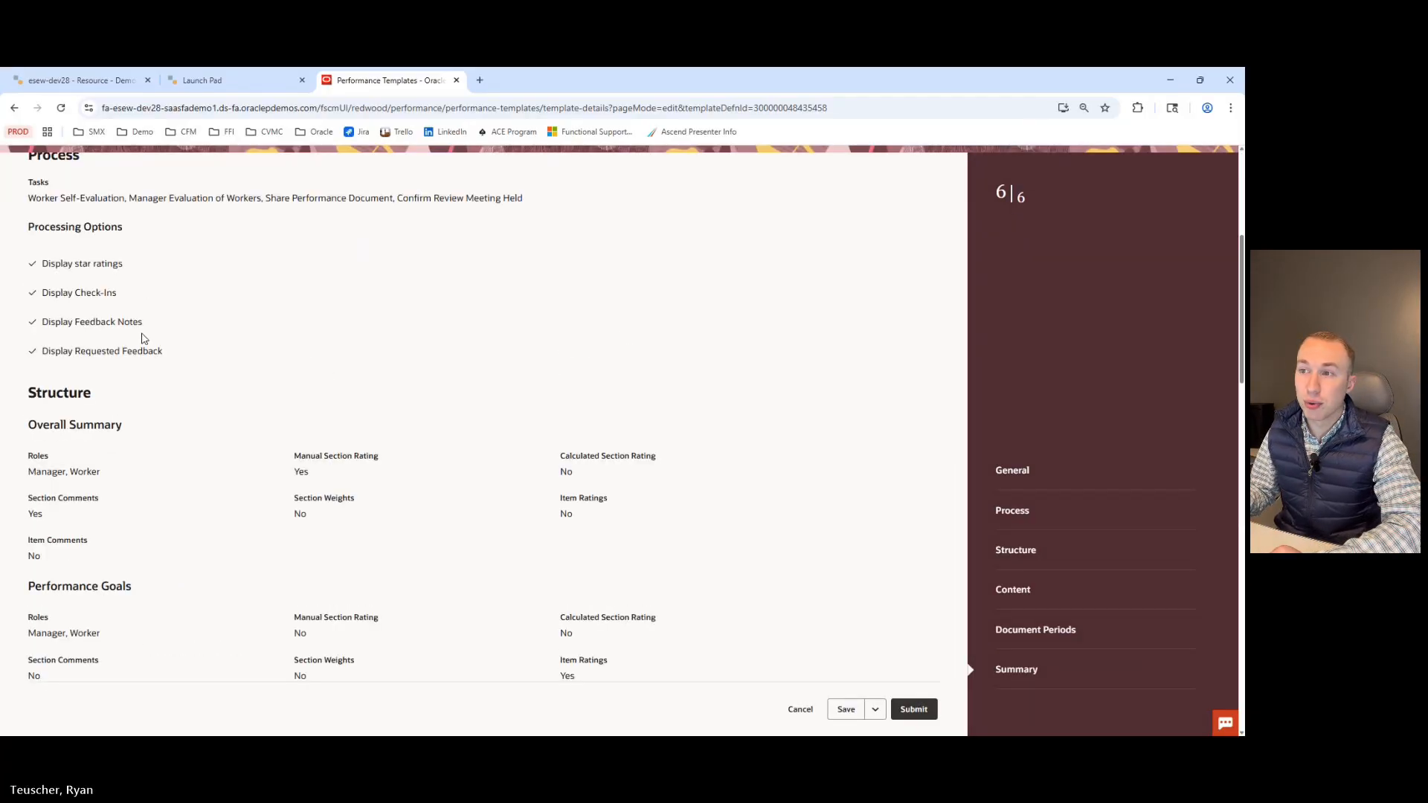
pyautogui.scroll(-10, 168, 305)
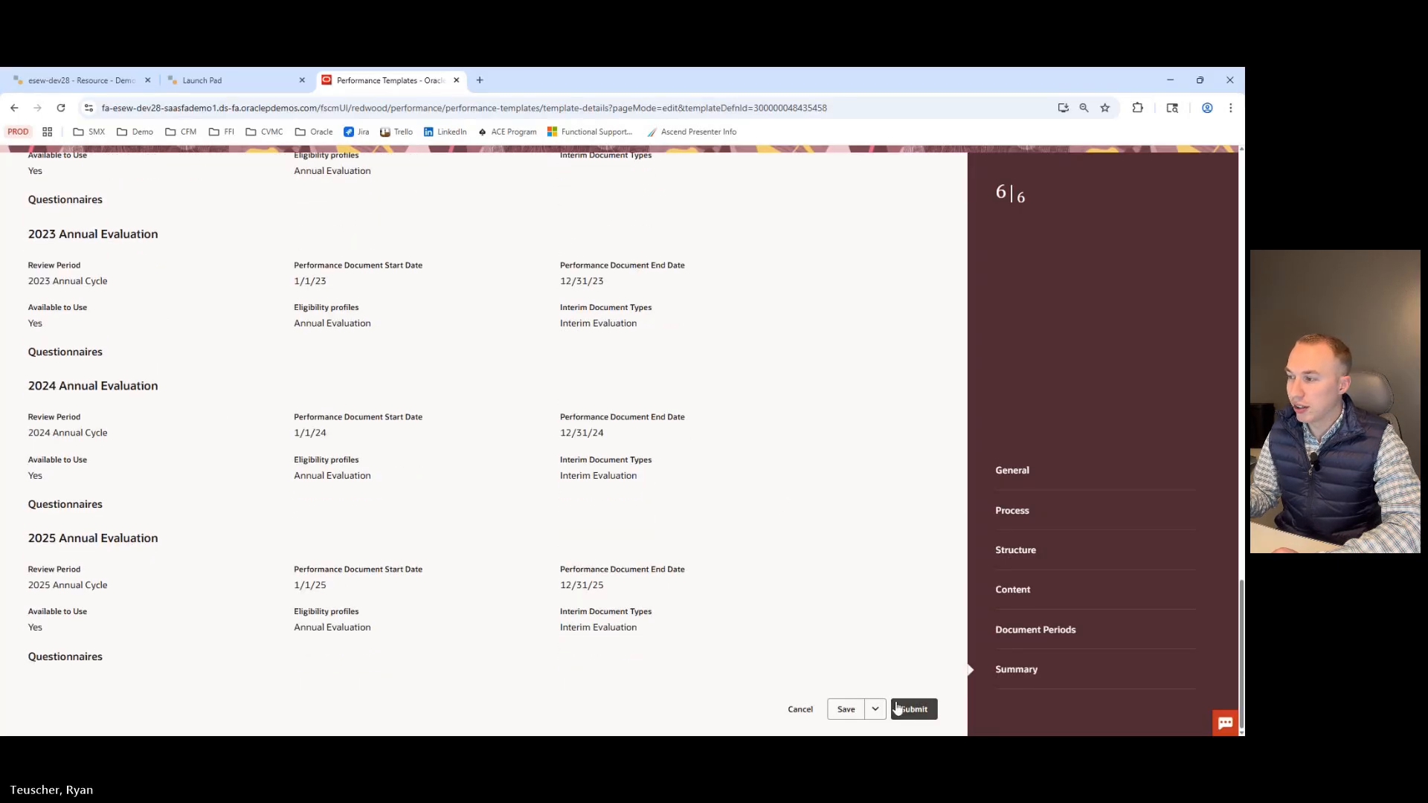
pyautogui.click(799, 708)
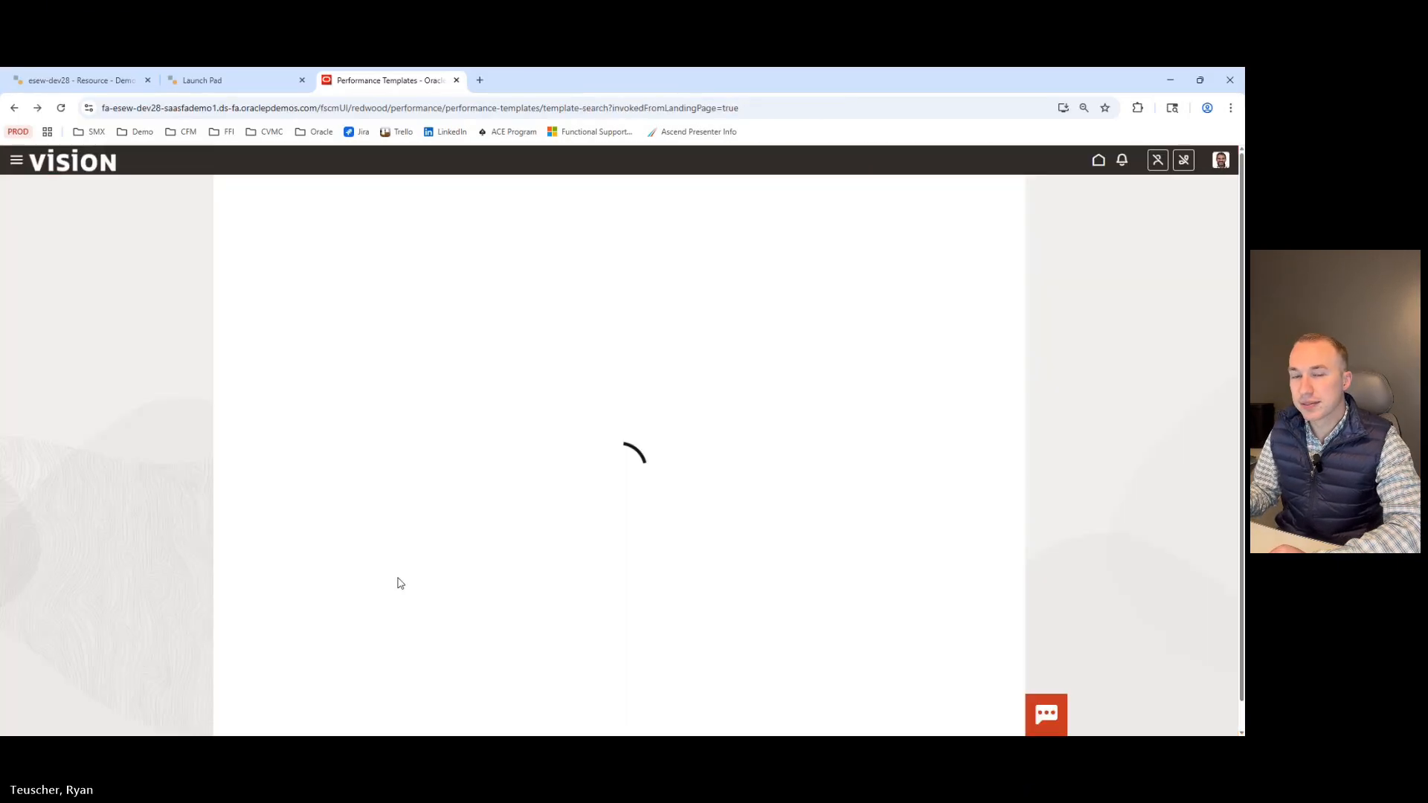
# Open the Eligibility Batch Process task and set the batch process type to Assign Performance Document.
pyautogui.click(246, 195)
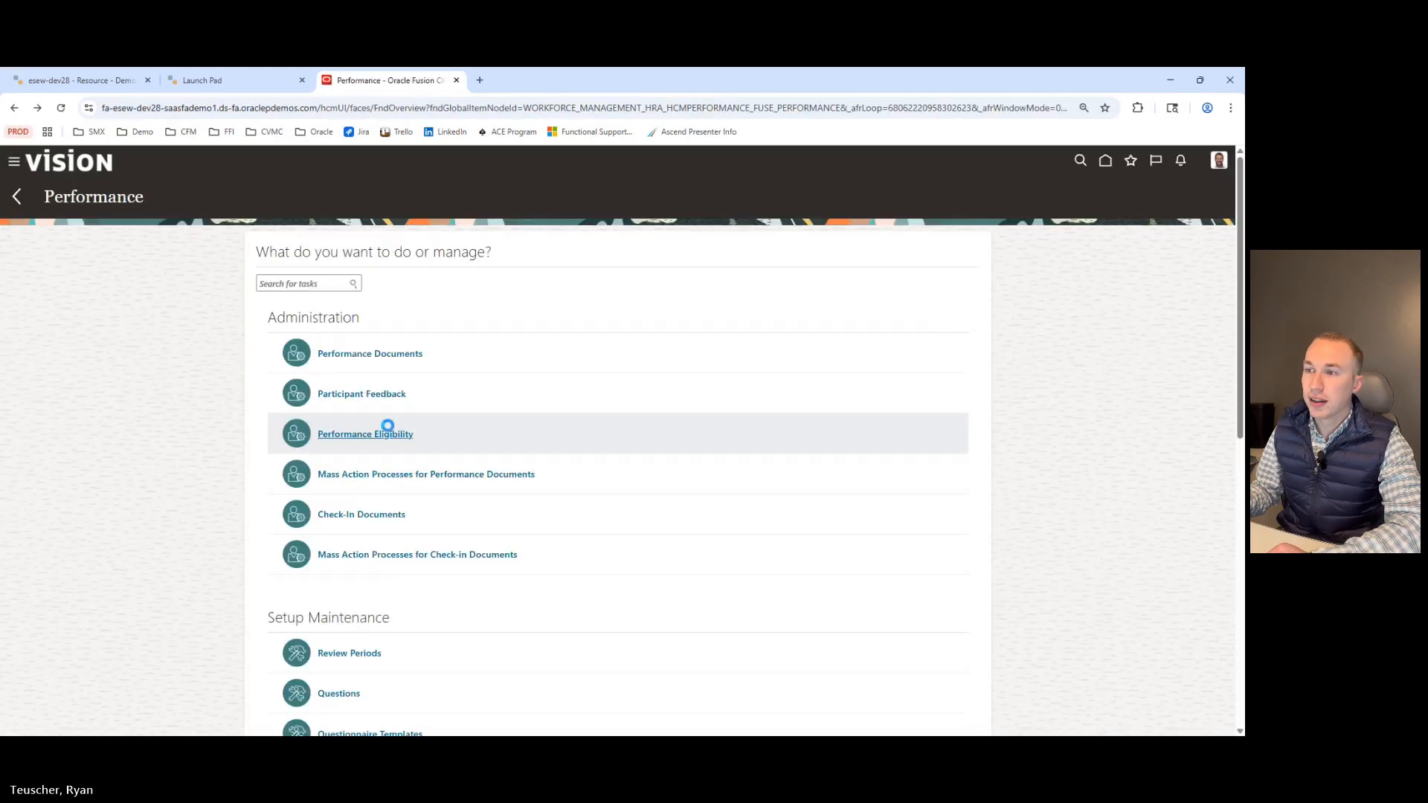
pyautogui.scroll(-5, 386, 507)
pyautogui.scroll(-2, 386, 507)
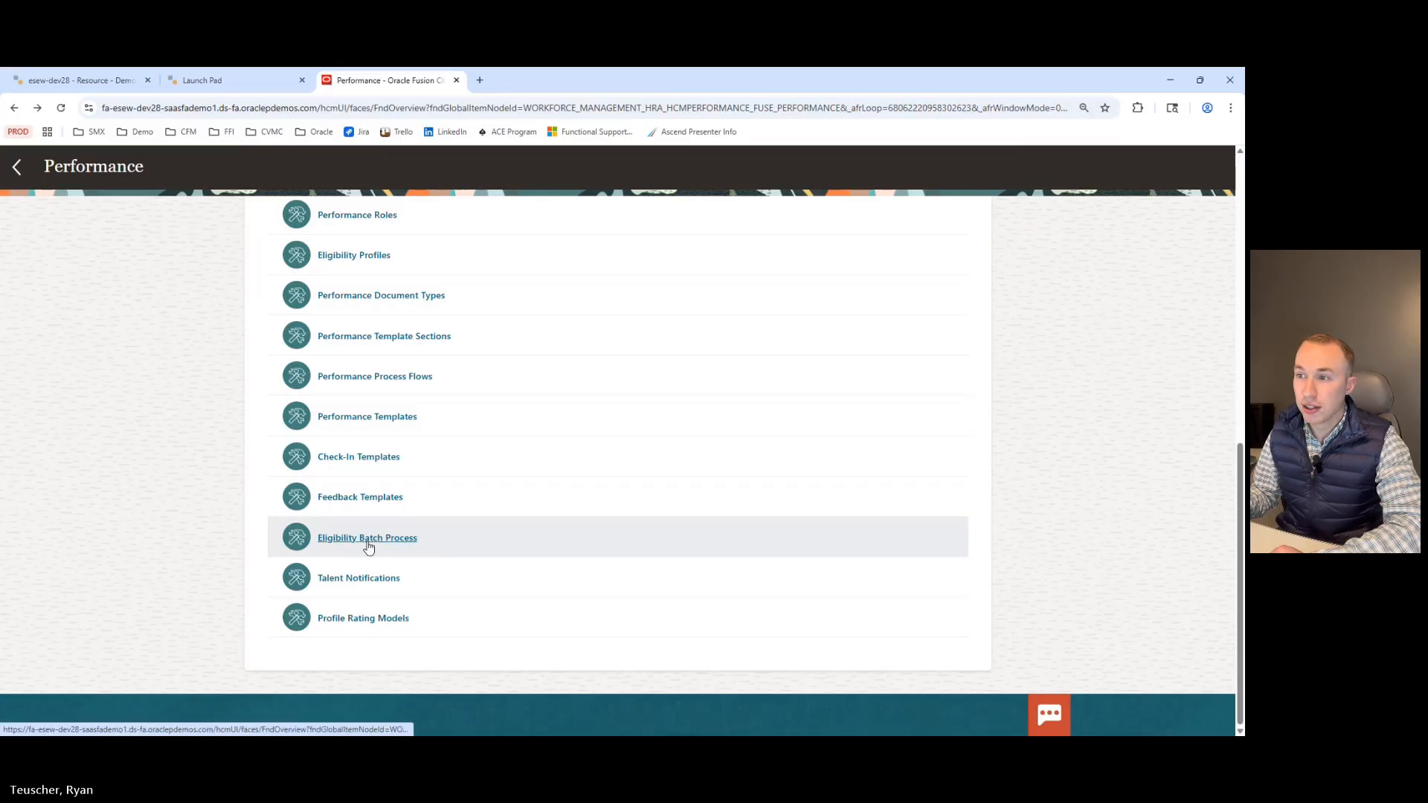
pyautogui.click(367, 539)
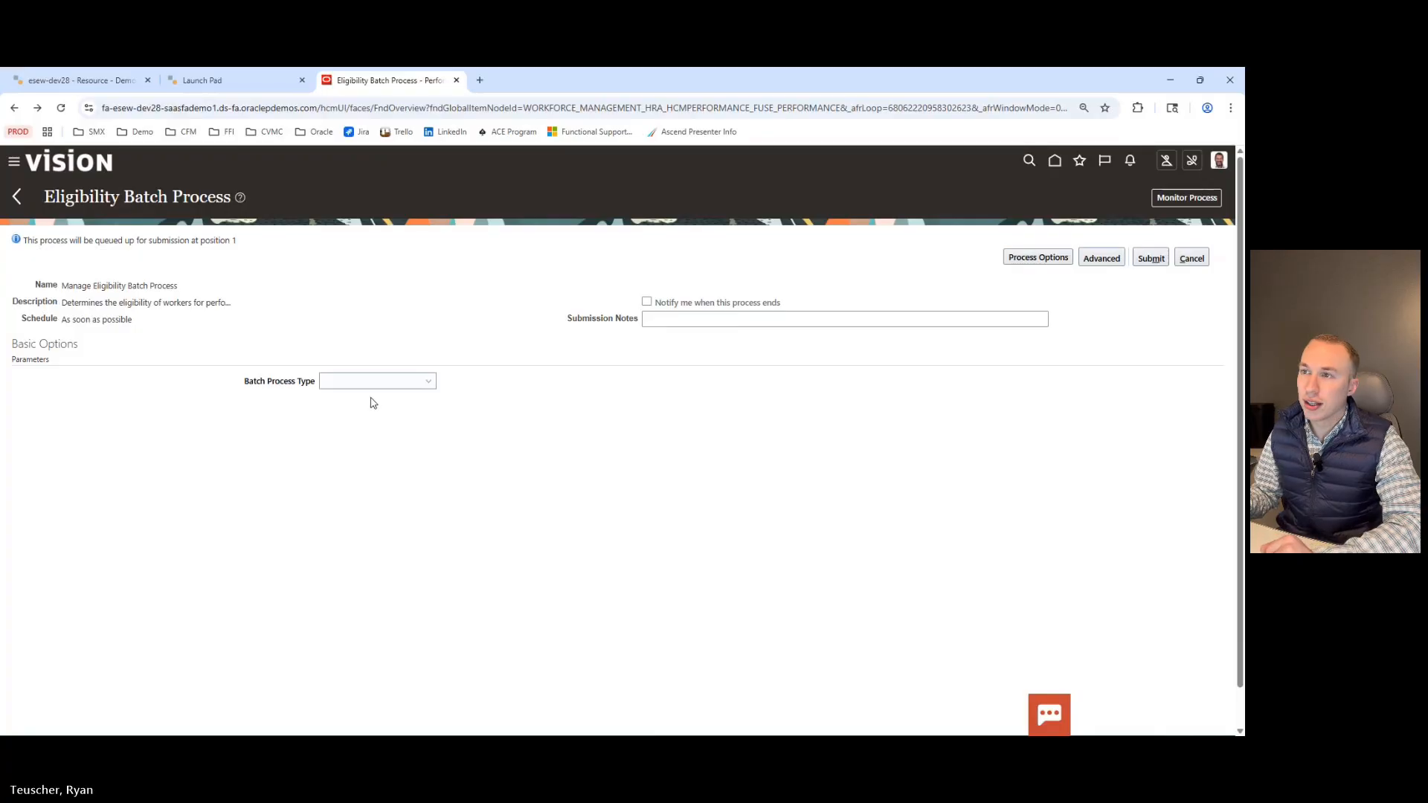
pyautogui.click(356, 383)
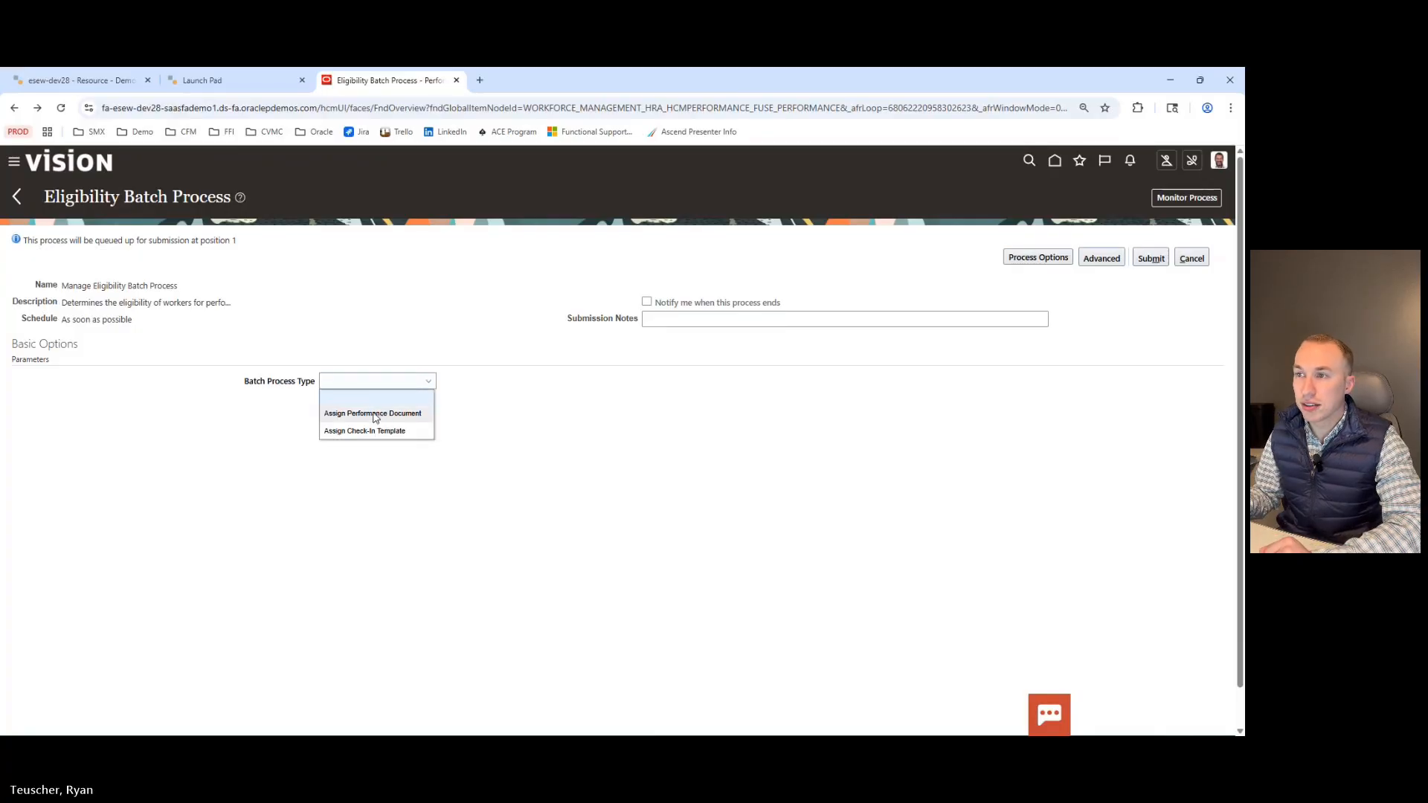
pyautogui.click(375, 416)
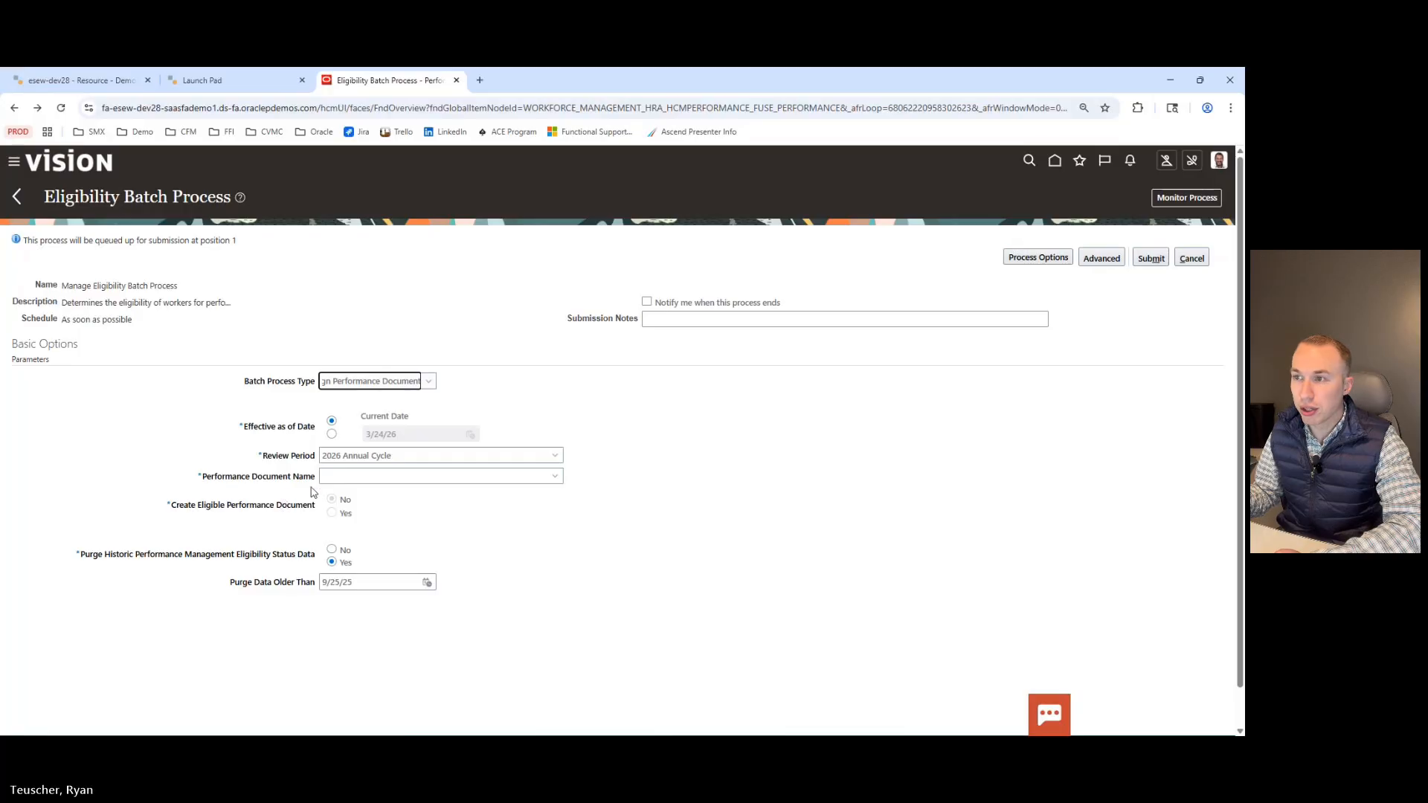
# Select 2026 Annual Evaluation as the performance document name and choose Yes to create eligible performance documents.
pyautogui.click(353, 477)
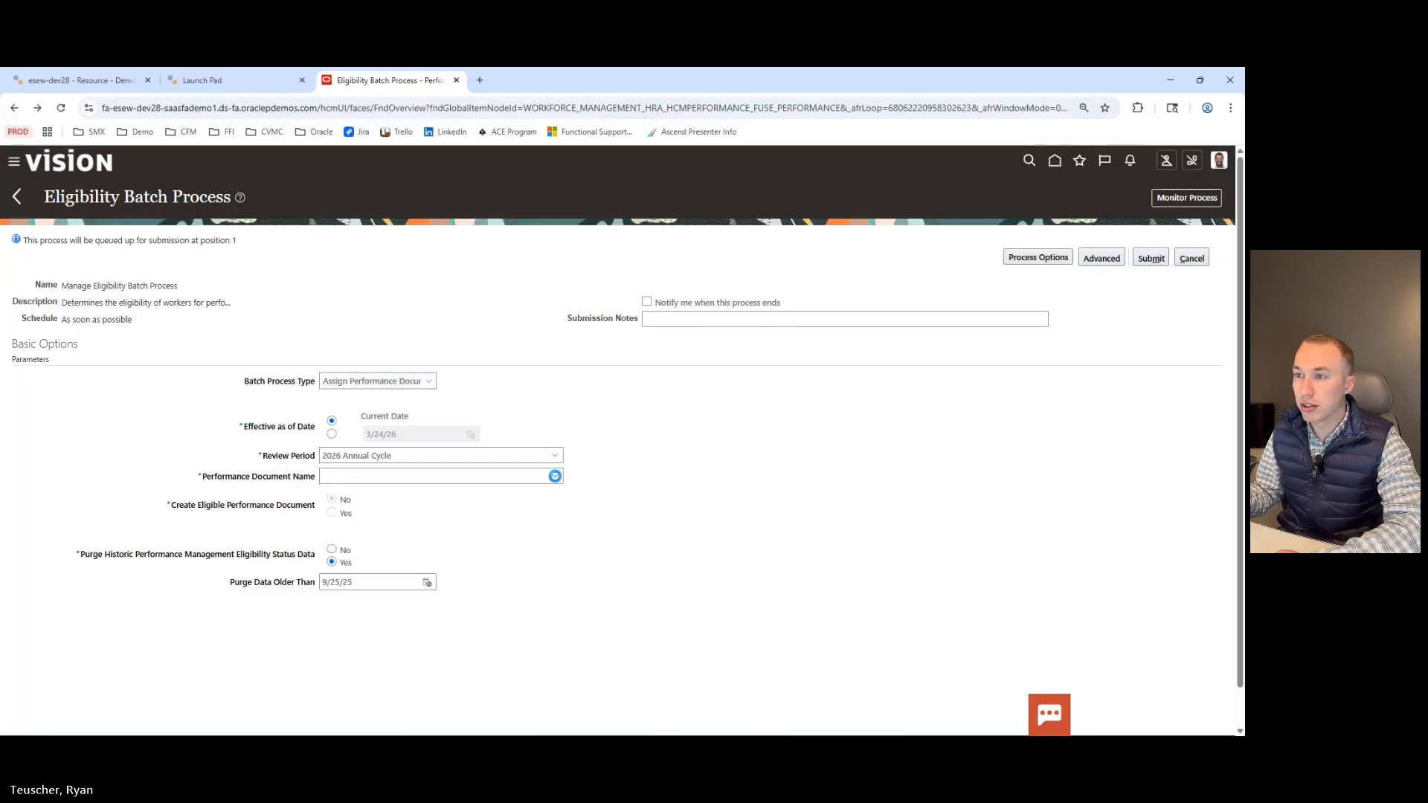
pyautogui.click(555, 476)
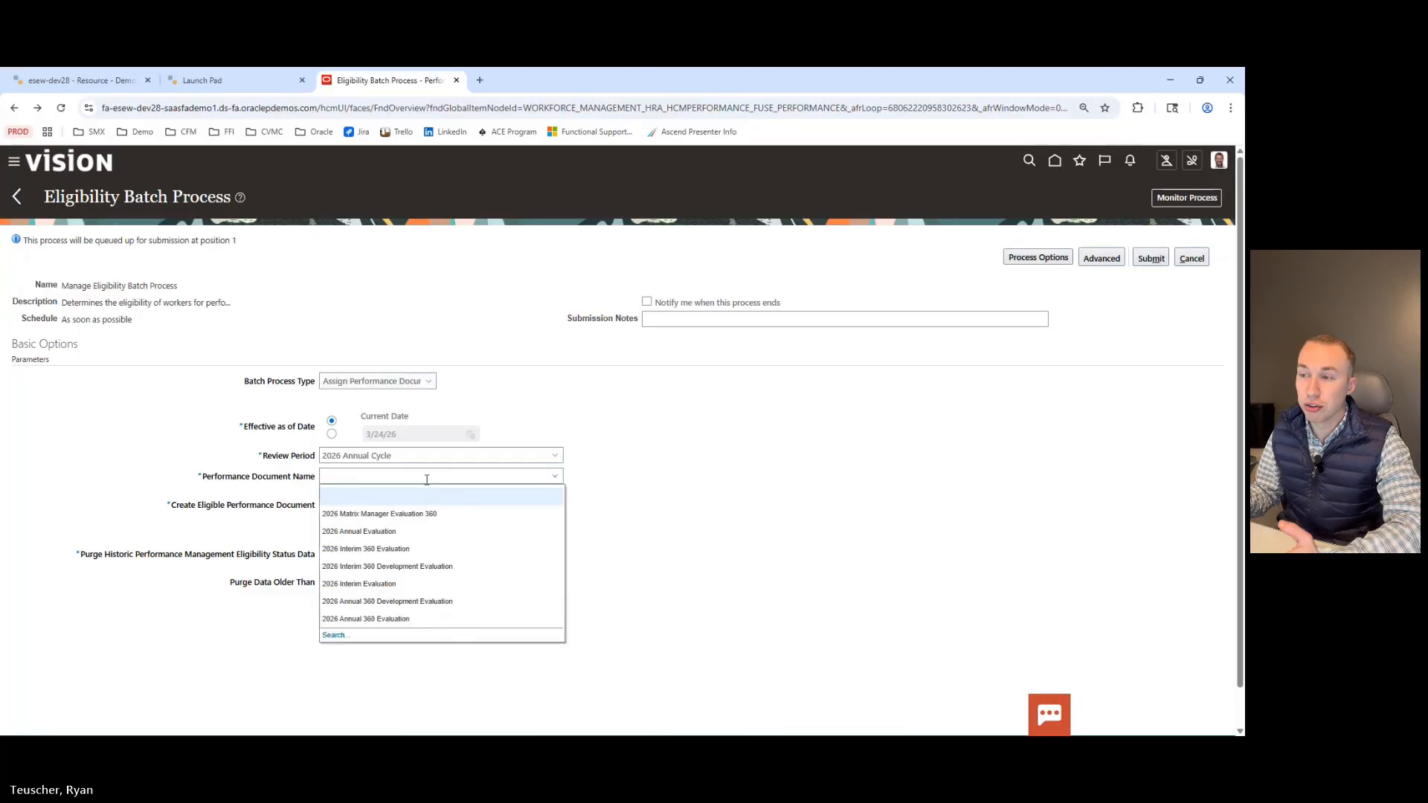
pyautogui.click(359, 531)
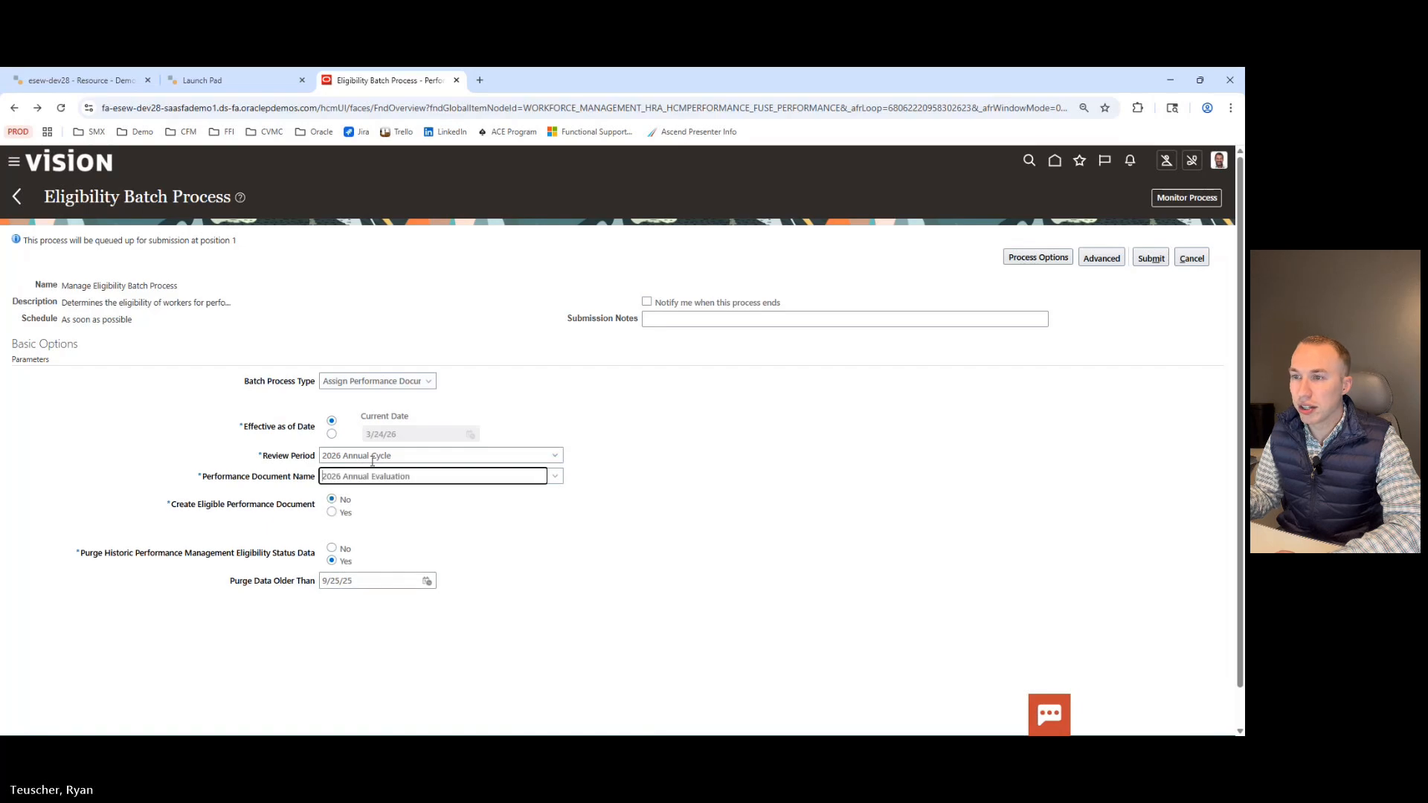
pyautogui.click(332, 512)
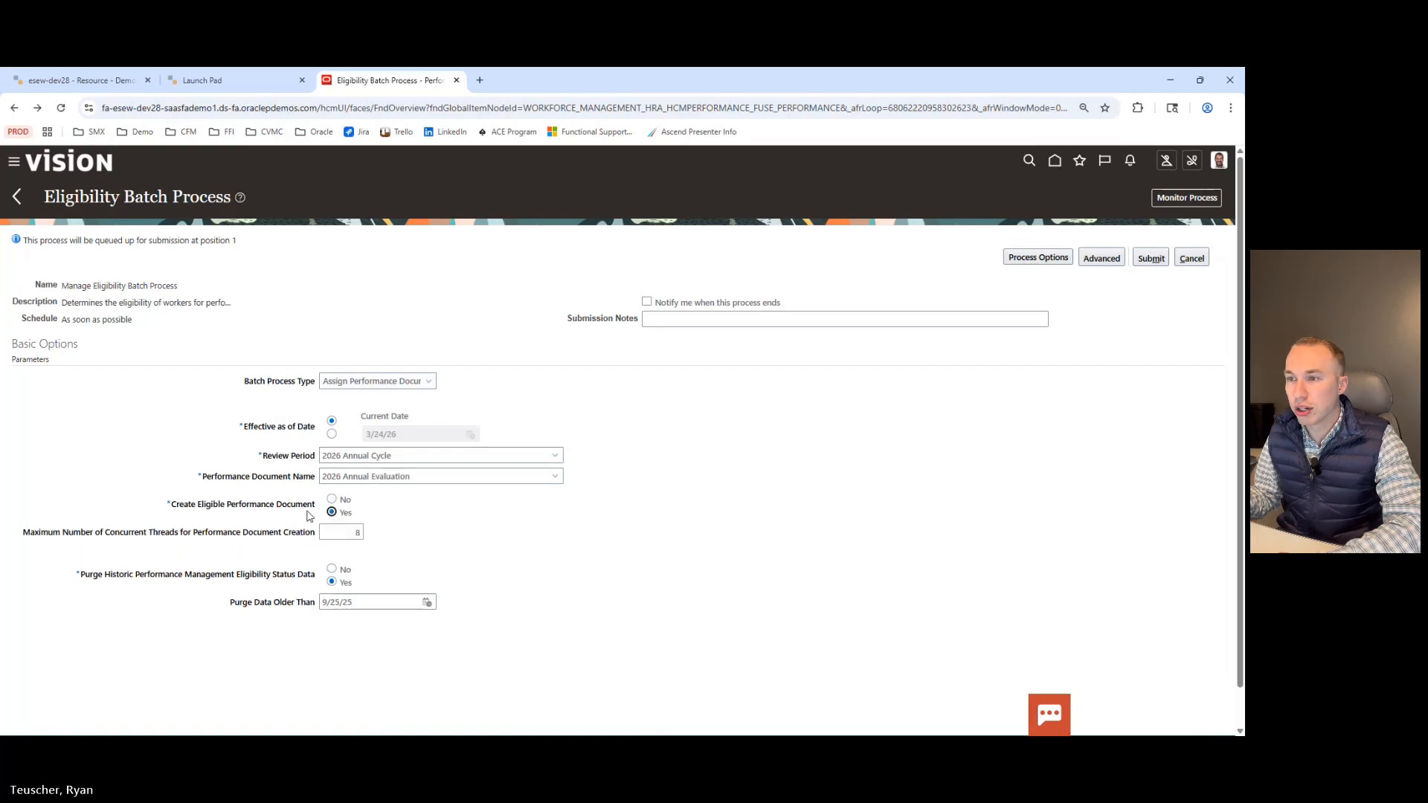